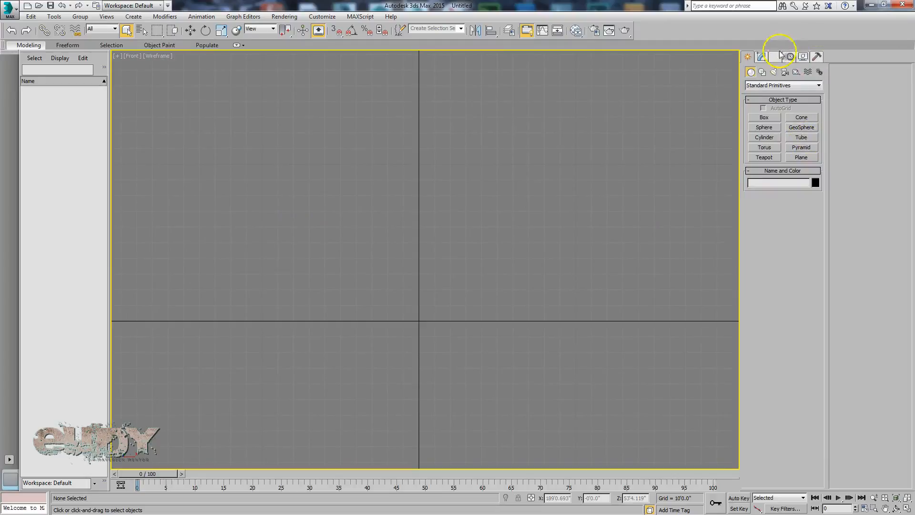
# Draw a rectangle spline about 132' long and 286' wide in the front view
pyautogui.click(763, 73)
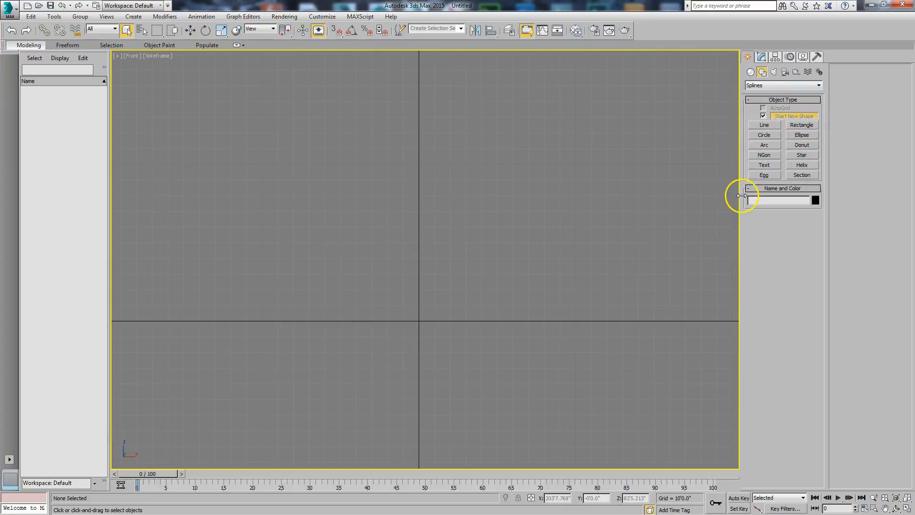
pyautogui.moveTo(763, 197); pyautogui.dragTo(837, 198)
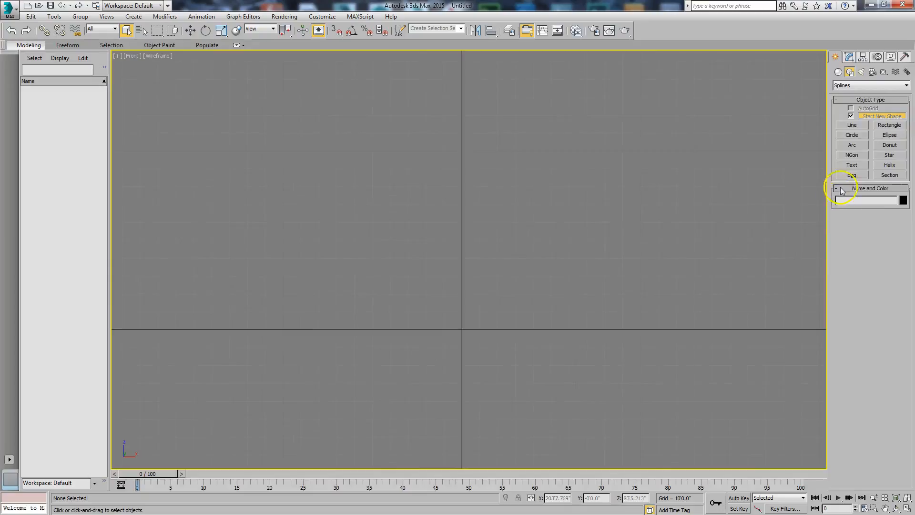
pyautogui.click(889, 125)
pyautogui.moveTo(192, 94); pyautogui.dragTo(701, 328)
pyautogui.rightClick(715, 320)
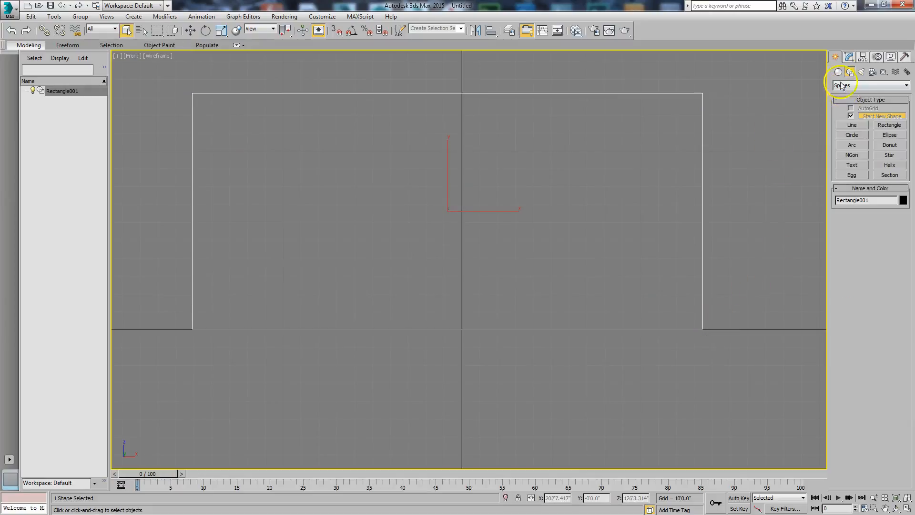
# Set the rectangle's width to 20' and its length to 10'
pyautogui.click(849, 57)
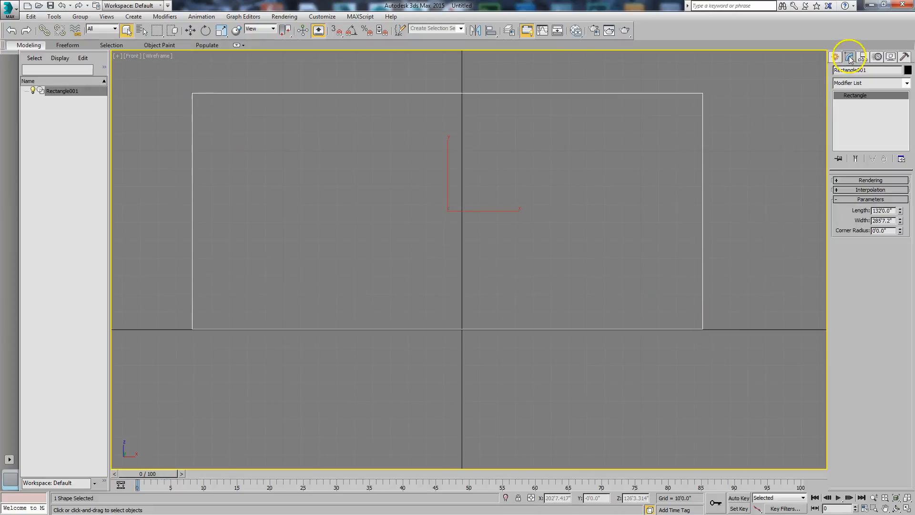
pyautogui.doubleClick(892, 220)
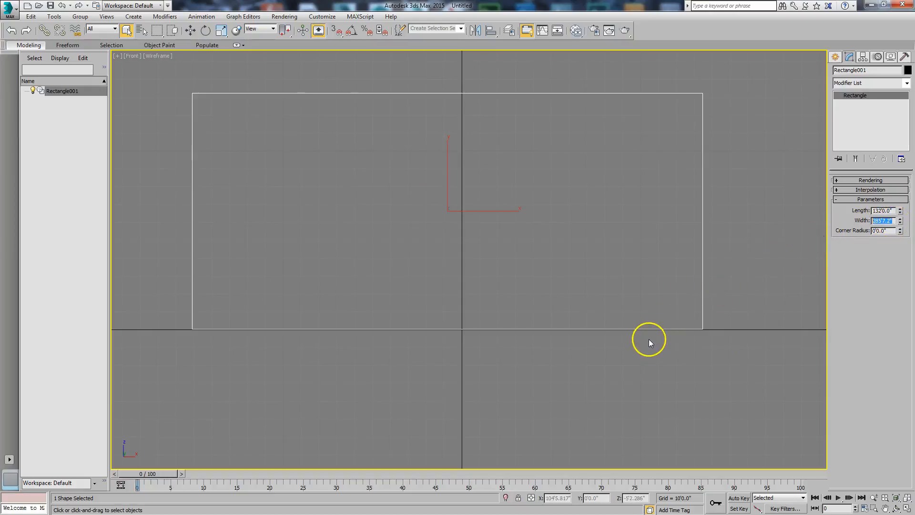
pyautogui.press('Return')
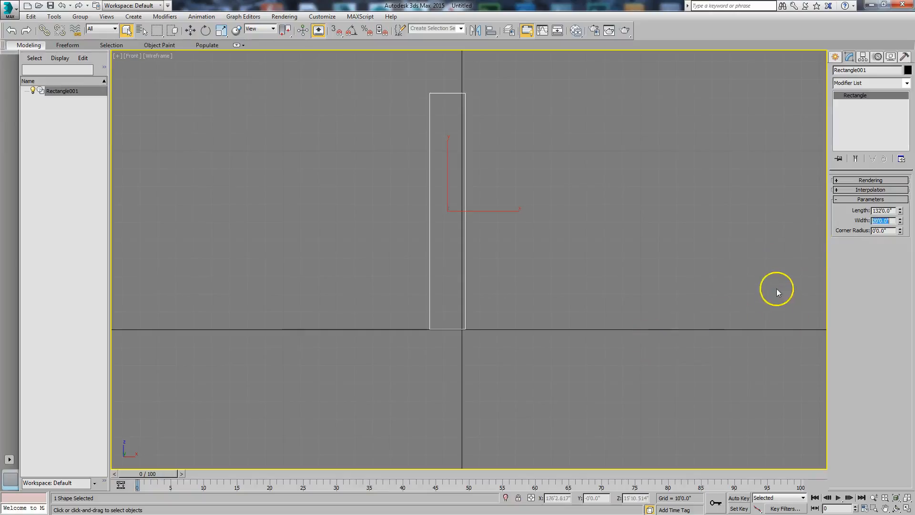
pyautogui.doubleClick(884, 210)
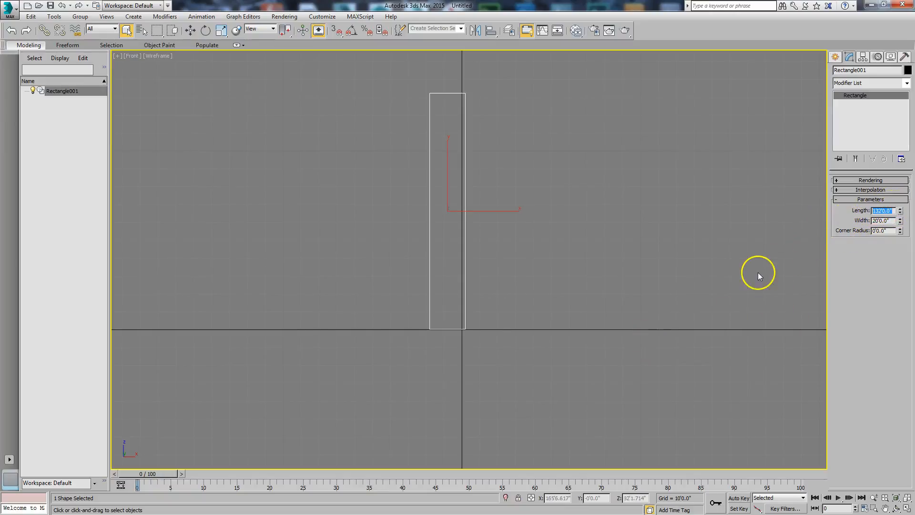
pyautogui.write('10')
pyautogui.press('Return')
# Move the rectangle to the origin by zeroing its X and Z coordinates
pyautogui.rightClick(465, 266)
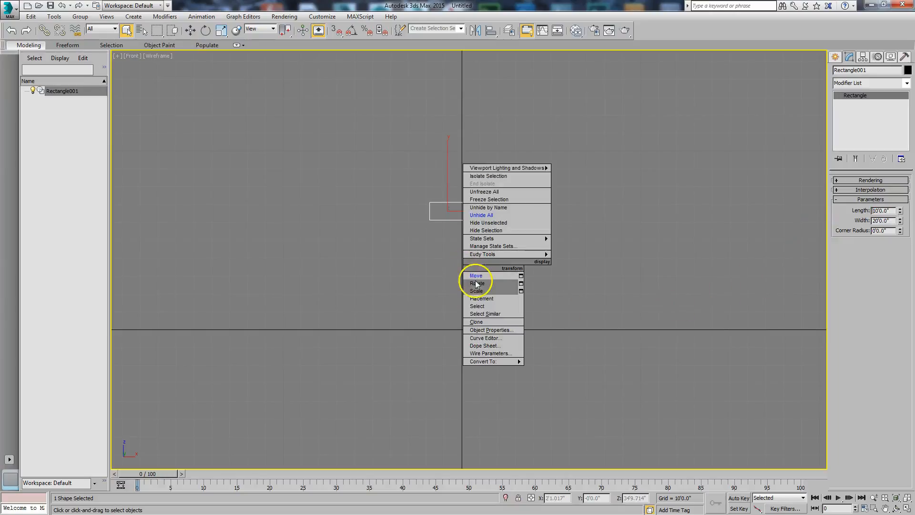
pyautogui.click(472, 275)
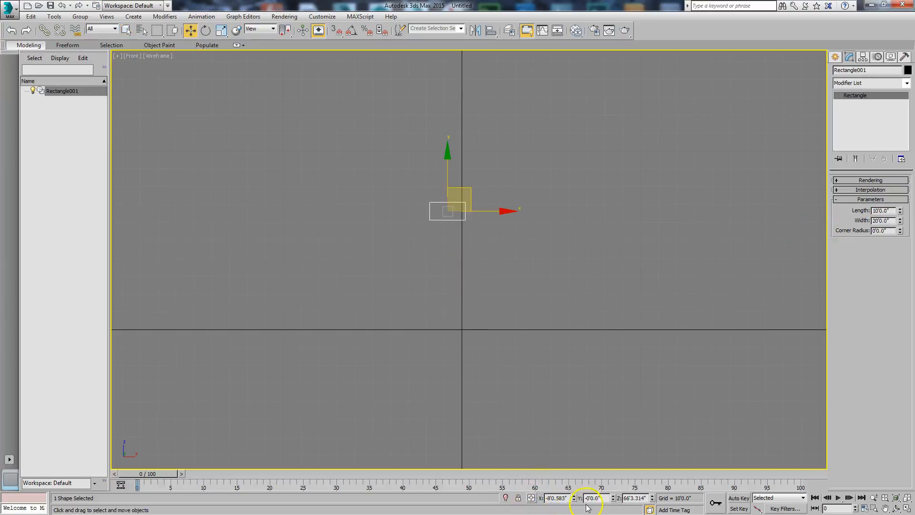
pyautogui.rightClick(573, 498)
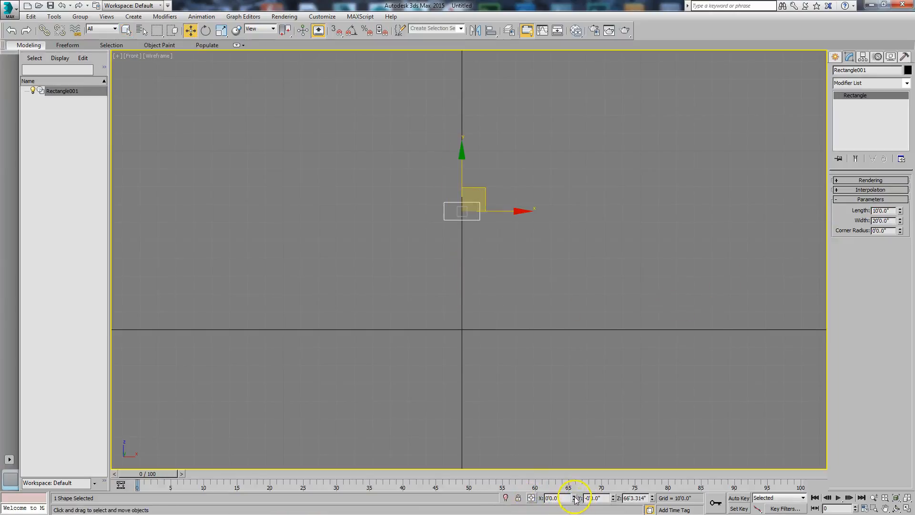
pyautogui.rightClick(652, 498)
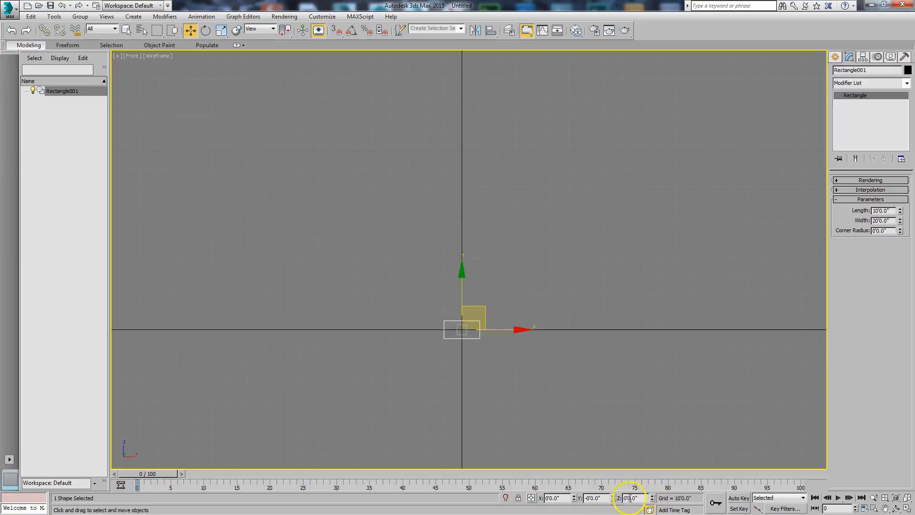
# Raise the rectangle about 5' along the vertical axis so its lower edge rests on the horizontal ground line
pyautogui.scroll(4, 483, 417)
pyautogui.moveTo(483, 416); pyautogui.dragTo(504, 475, button='middle')
pyautogui.scroll(2, 460, 404)
pyautogui.moveTo(437, 188); pyautogui.dragTo(520, 498, button='middle')
pyautogui.scroll(1, 489, 357)
pyautogui.moveTo(490, 357); pyautogui.dragTo(507, 479, button='middle')
pyautogui.moveTo(482, 269); pyautogui.dragTo(481, 173)
pyautogui.scroll(3, 551, 293)
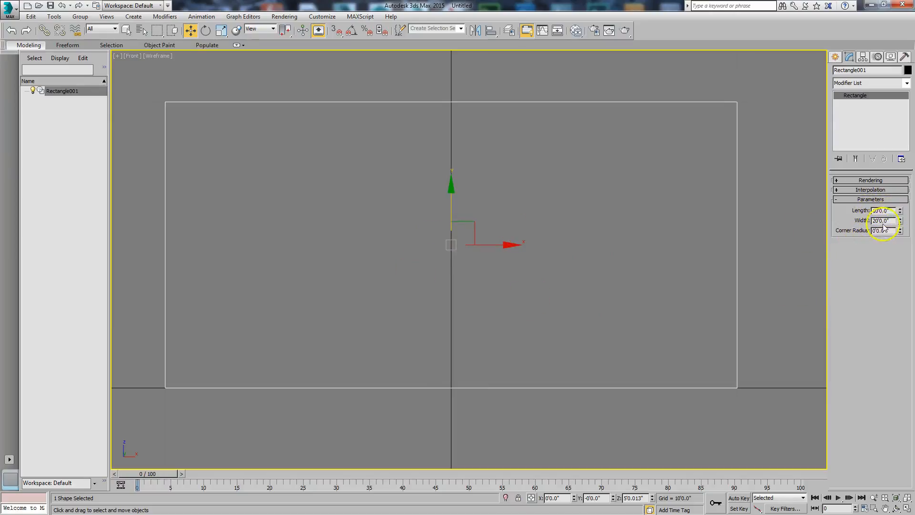
# Set the wall rectangle's width to 22'
pyautogui.write('22')
pyautogui.press('BackSpace')
pyautogui.press('Return')
pyautogui.scroll(-3, 448, 250)
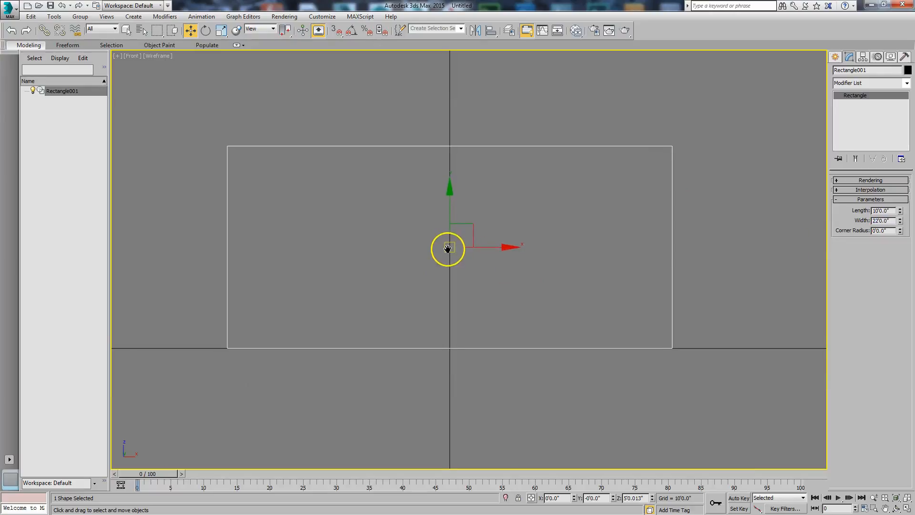
# Draw a small upright rectangle as a window pane in the wall's left half and copy it just to the right
pyautogui.click(836, 57)
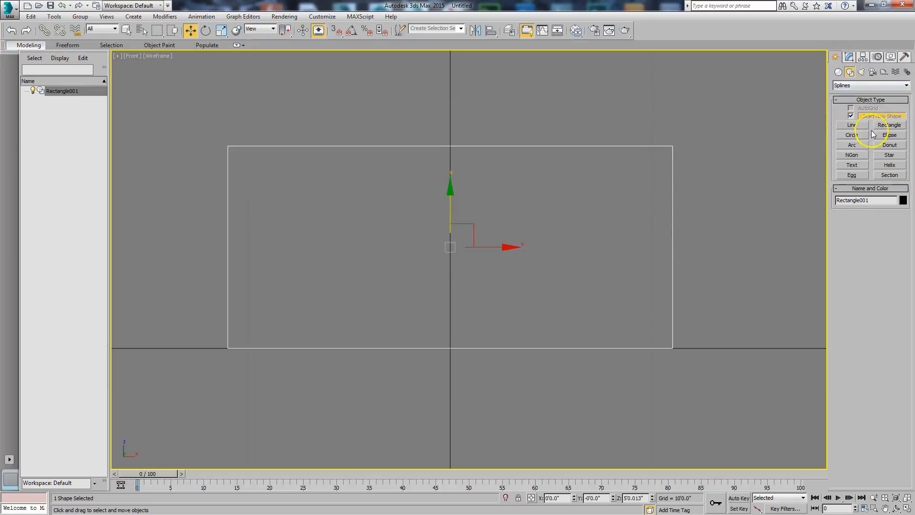
pyautogui.click(889, 124)
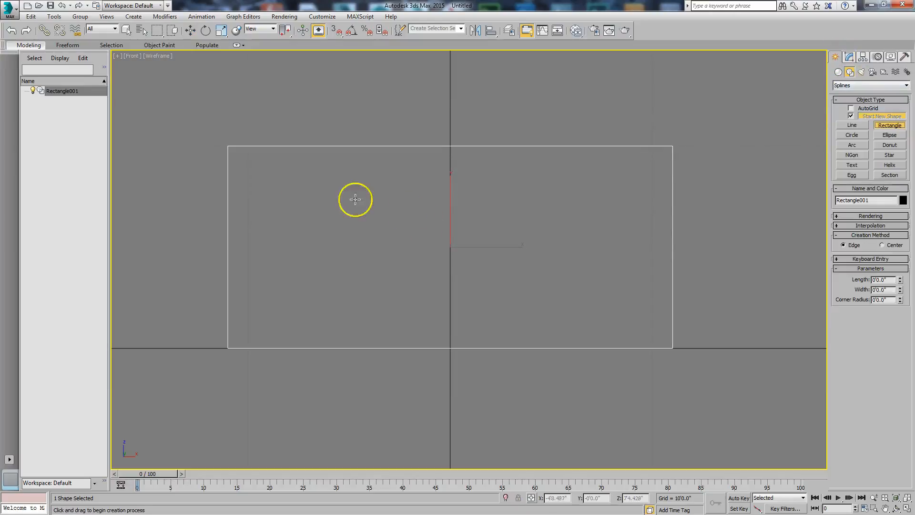
pyautogui.moveTo(299, 203)
pyautogui.mouseDown()
pyautogui.moveTo(308, 245)
pyautogui.moveTo(324, 246)
pyautogui.moveTo(348, 224)
pyautogui.moveTo(388, 225)
pyautogui.moveTo(378, 226)
pyautogui.mouseUp()
pyautogui.press('w')
pyautogui.click(458, 302)
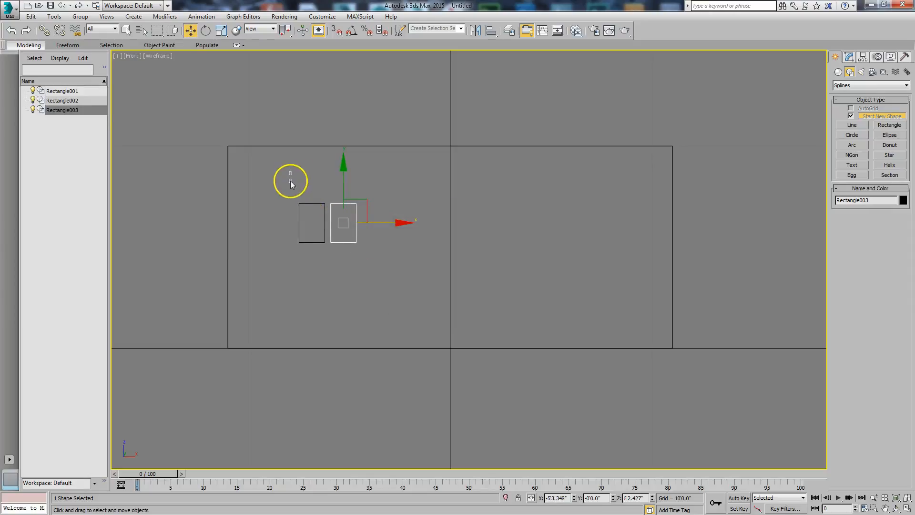
# Copy the two panes directly below to form a two-by-two grid, and raise all four panes slightly
pyautogui.moveTo(290, 181); pyautogui.dragTo(371, 224)
pyautogui.keyDown('shift'); pyautogui.moveTo(327, 182); pyautogui.dragTo(332, 225); pyautogui.keyUp('shift')
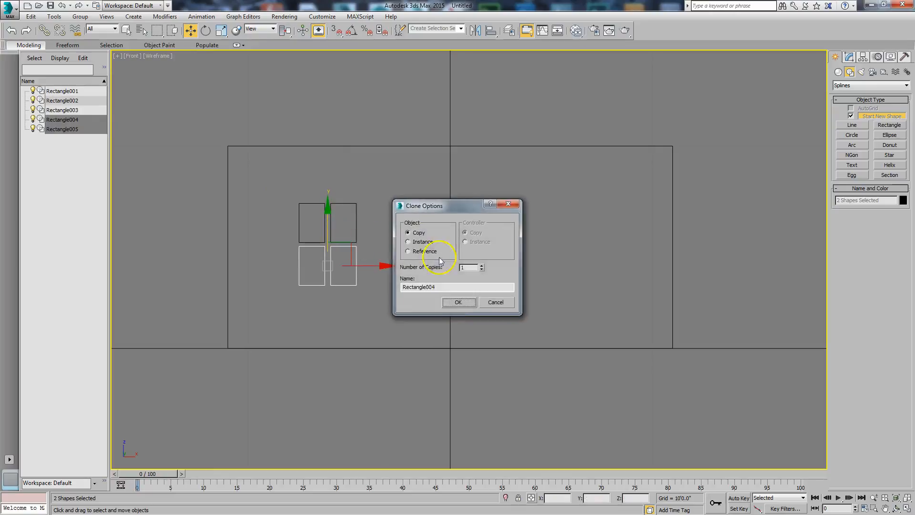
pyautogui.click(458, 303)
pyautogui.moveTo(387, 323); pyautogui.dragTo(387, 323)
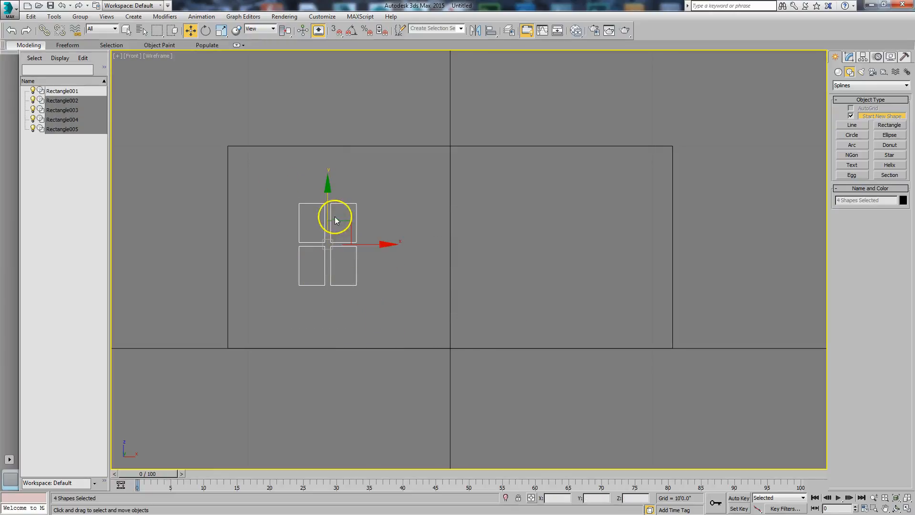
pyautogui.moveTo(326, 199); pyautogui.dragTo(328, 188)
# Draw a frame rectangle about 4'3" long and 3'1" wide around the four panes and centre it horizontally on them
pyautogui.click(890, 125)
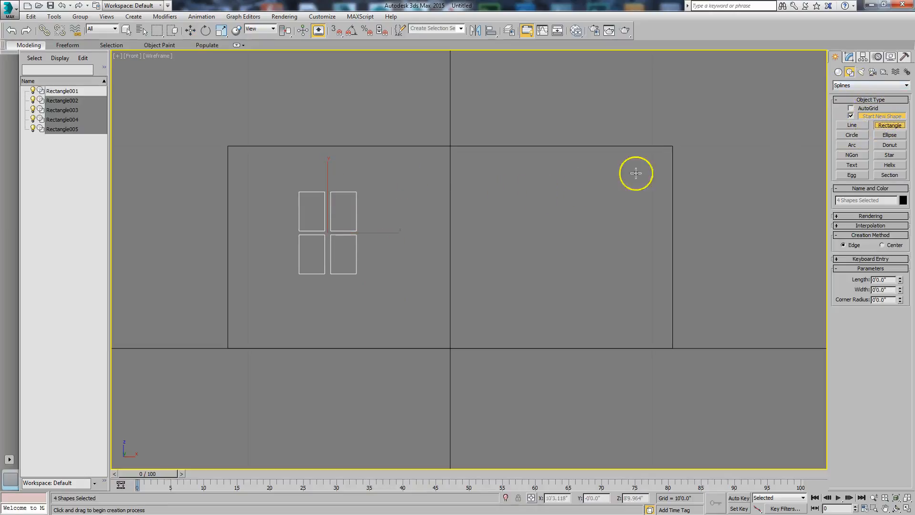
pyautogui.scroll(3, 370, 218)
pyautogui.moveTo(370, 219); pyautogui.dragTo(528, 245, button='middle')
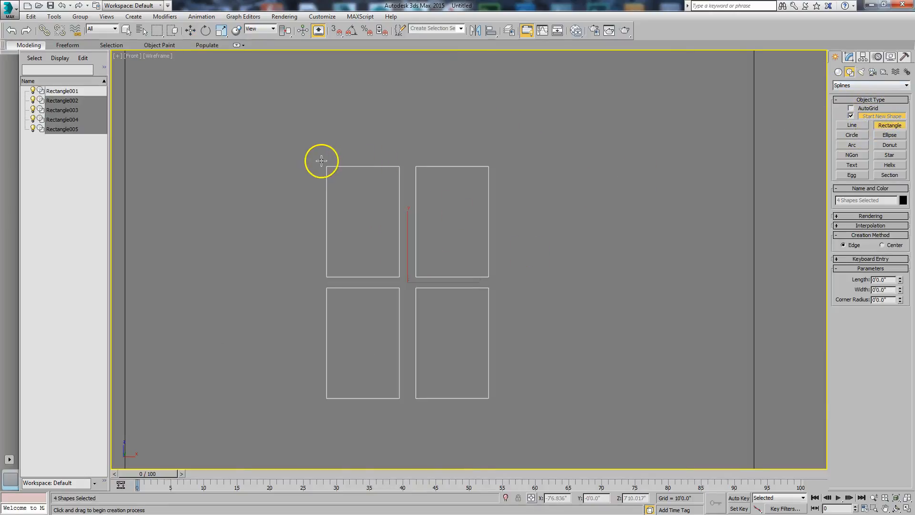
pyautogui.moveTo(320, 162); pyautogui.dragTo(496, 405)
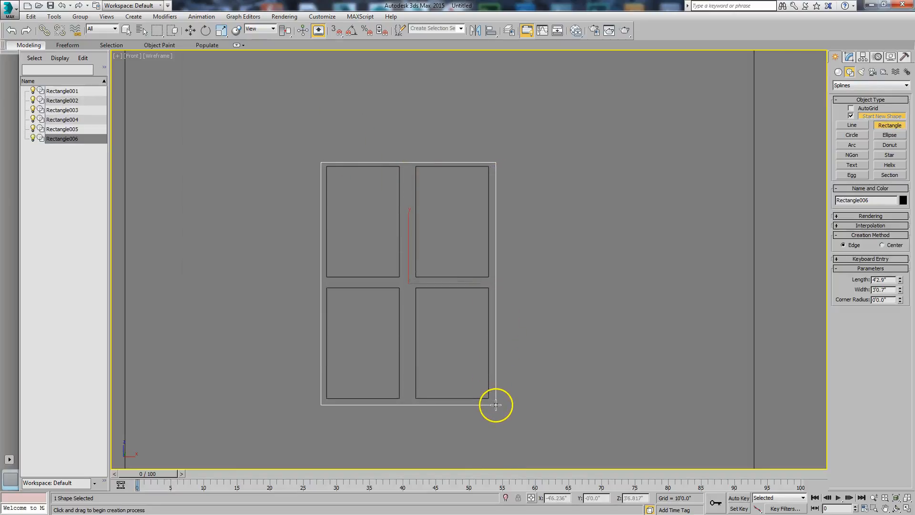
pyautogui.press('w')
pyautogui.moveTo(409, 240); pyautogui.dragTo(403, 241)
pyautogui.scroll(-5, 419, 257)
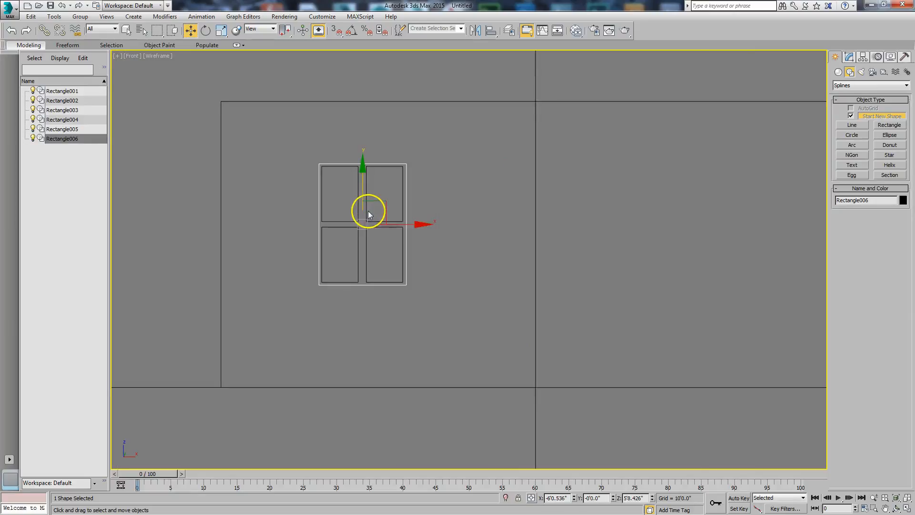
# Copy the whole window, frame and four panes, horizontally to the right half of the wall
pyautogui.moveTo(298, 199); pyautogui.dragTo(408, 302)
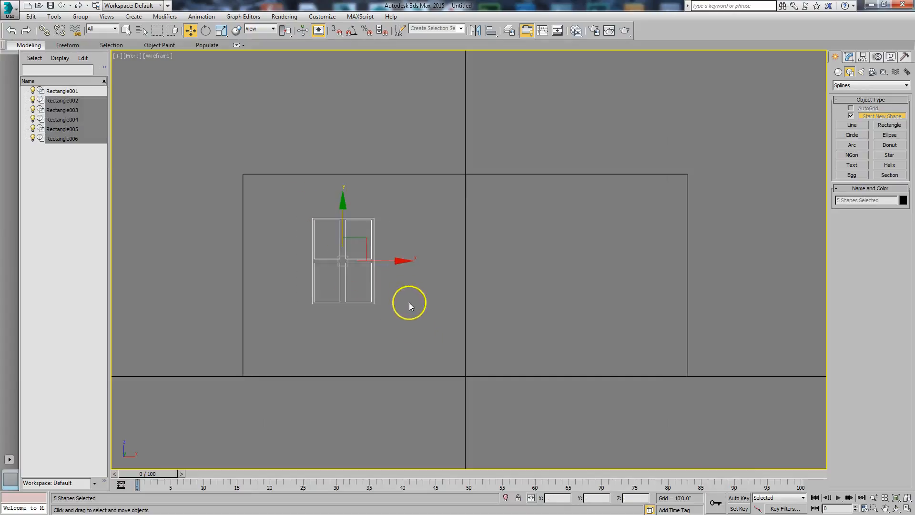
pyautogui.moveTo(385, 263); pyautogui.dragTo(633, 282)
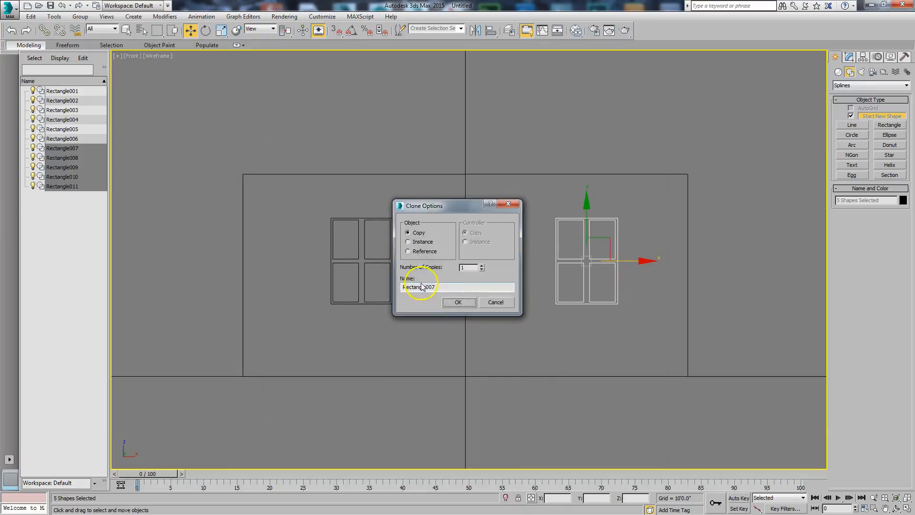
pyautogui.click(455, 300)
pyautogui.scroll(5, 453, 294)
pyautogui.scroll(-3, 458, 276)
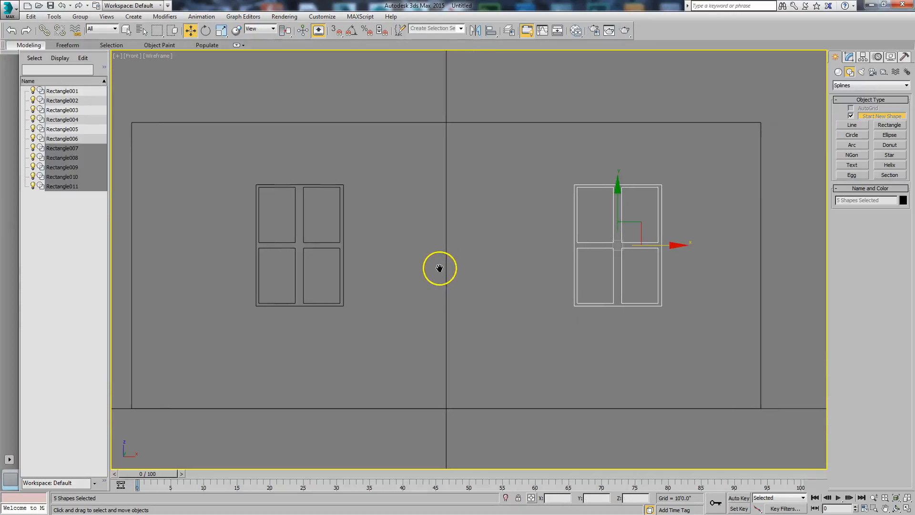
# Clone the outer frame rectangles of both windows in place using the Copy option
pyautogui.click(408, 244)
pyautogui.click(343, 245)
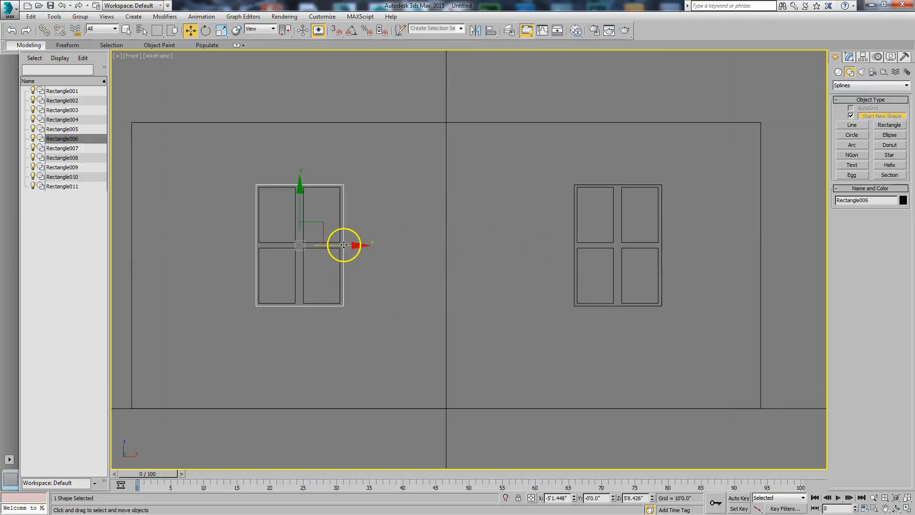
pyautogui.keyDown('ctrl'); pyautogui.click(574, 248); pyautogui.keyUp('ctrl')
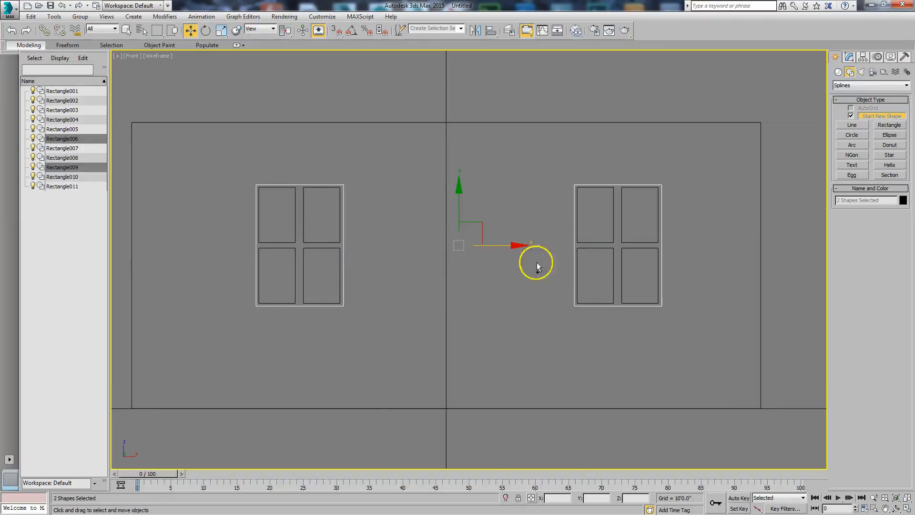
pyautogui.rightClick(402, 235)
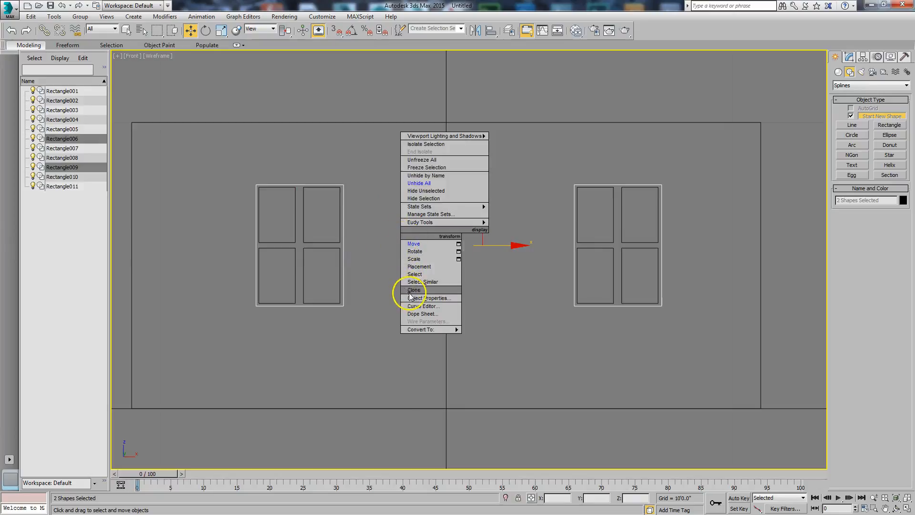
pyautogui.click(405, 291)
pyautogui.click(420, 237)
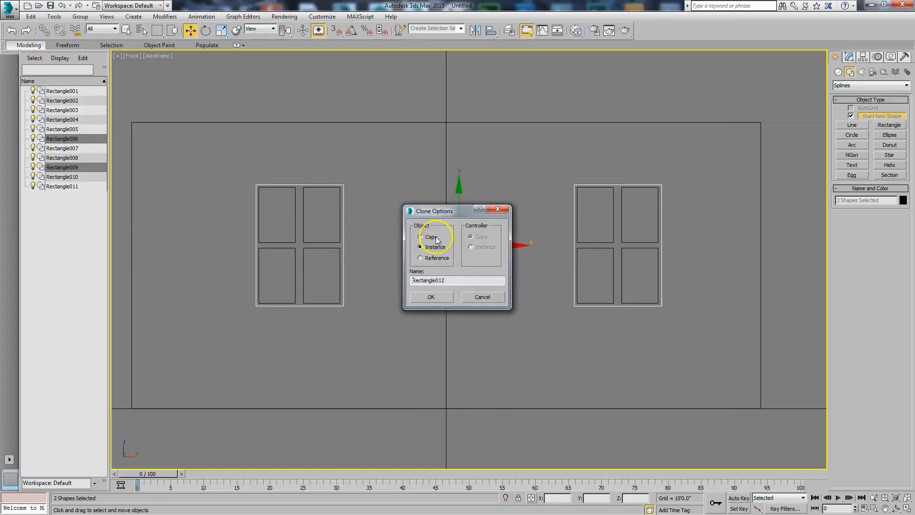
pyautogui.click(425, 296)
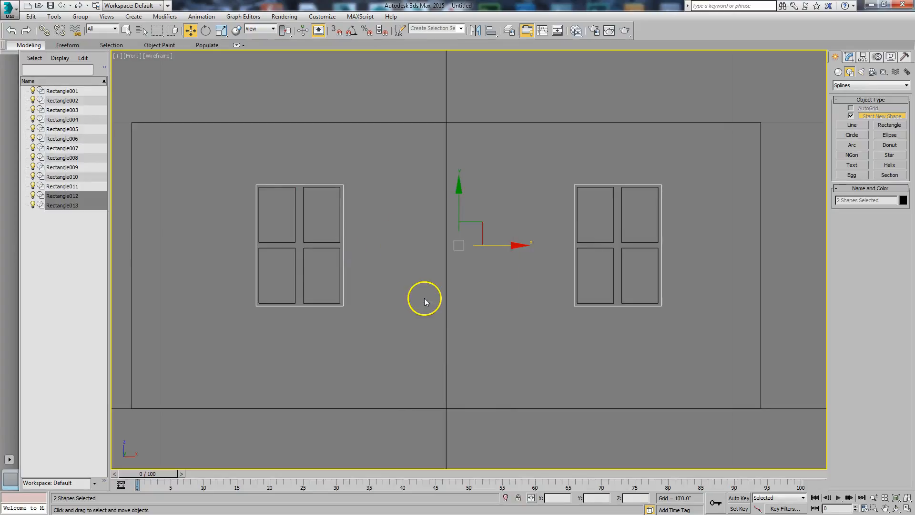
# Hide everything except the wall outline and the two cloned window frames, and clear the selection
pyautogui.keyDown('ctrl'); pyautogui.click(395, 122); pyautogui.keyUp('ctrl')
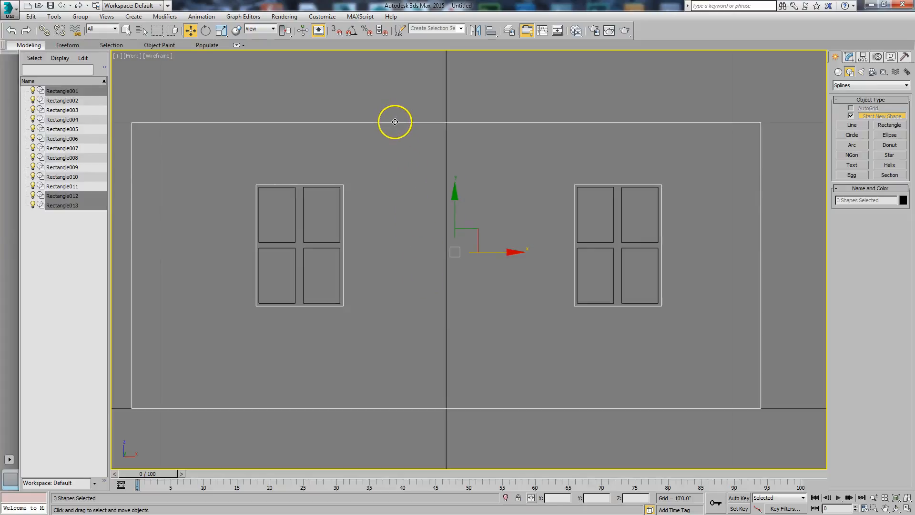
pyautogui.rightClick(411, 158)
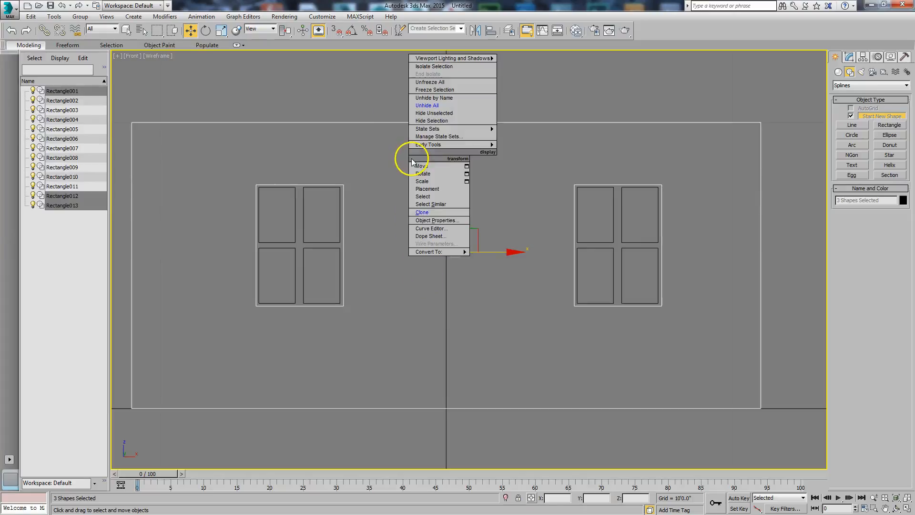
pyautogui.click(423, 110)
pyautogui.click(446, 112)
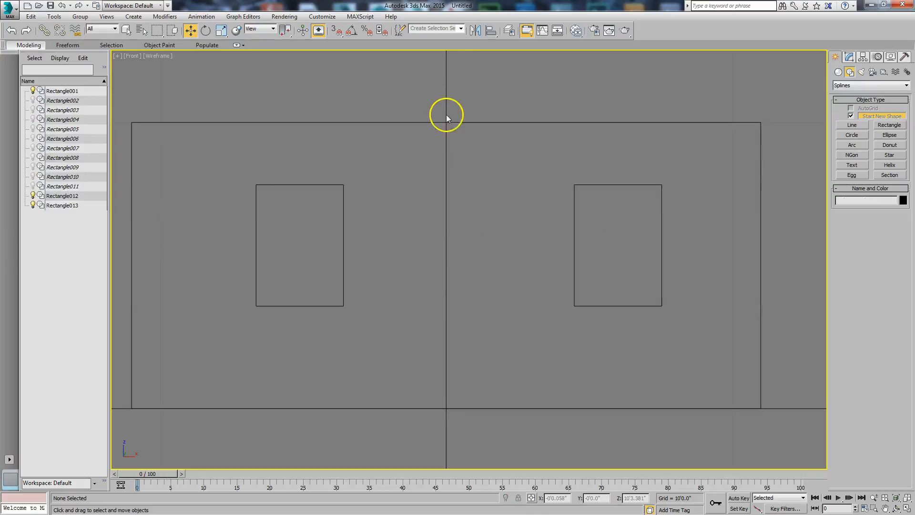
# Convert the wall outline to an editable spline and attach both cloned window frame rectangles to it
pyautogui.click(446, 123)
pyautogui.click(850, 57)
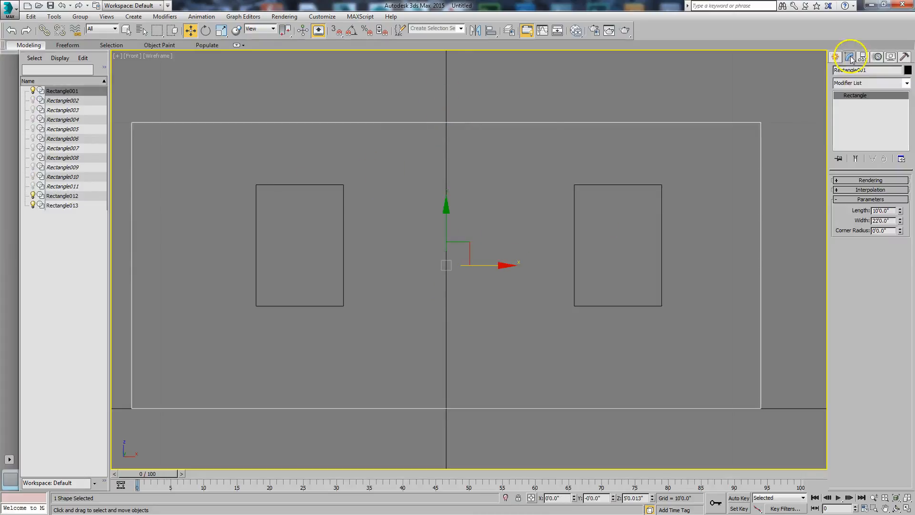
pyautogui.rightClick(668, 168)
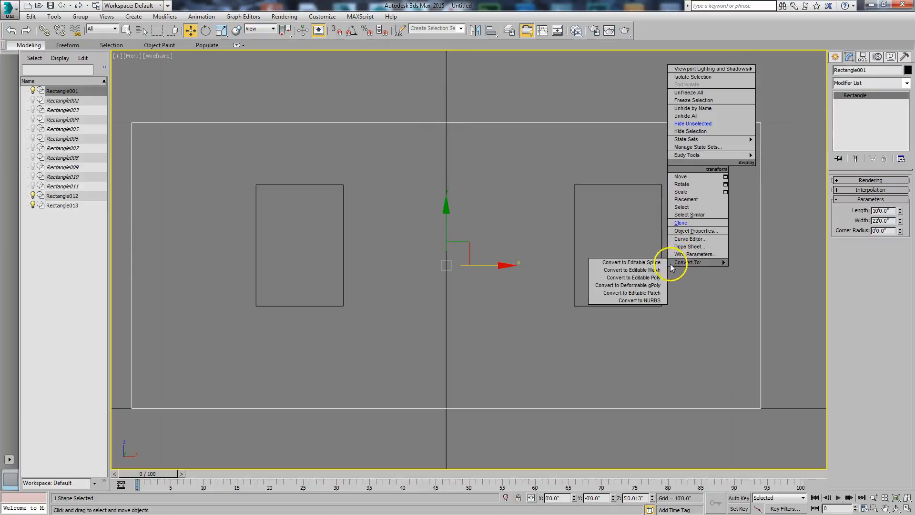
pyautogui.click(654, 263)
pyautogui.click(852, 400)
pyautogui.click(654, 306)
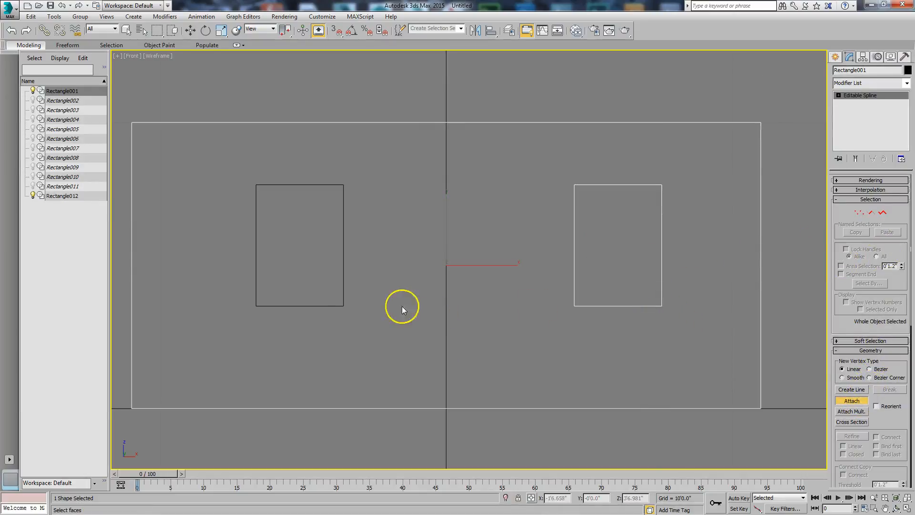
pyautogui.click(343, 304)
pyautogui.press('w')
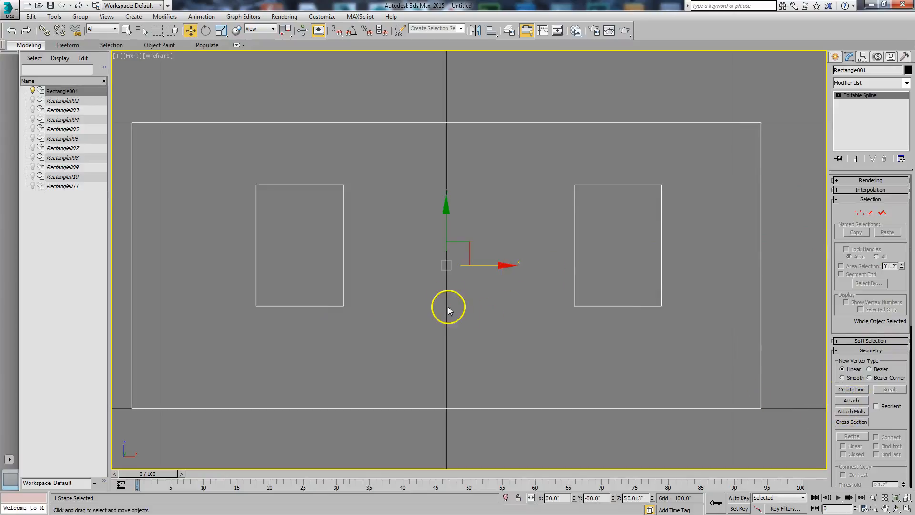
# Show the wall in a perspective view with the grid hidden and apply an Extrude modifier to its spline
pyautogui.keyDown('alt'); pyautogui.moveTo(449, 310); pyautogui.dragTo(536, 270, button='middle'); pyautogui.keyUp('alt')
pyautogui.press('g')
pyautogui.click(907, 86)
pyautogui.moveTo(907, 109); pyautogui.dragTo(904, 137)
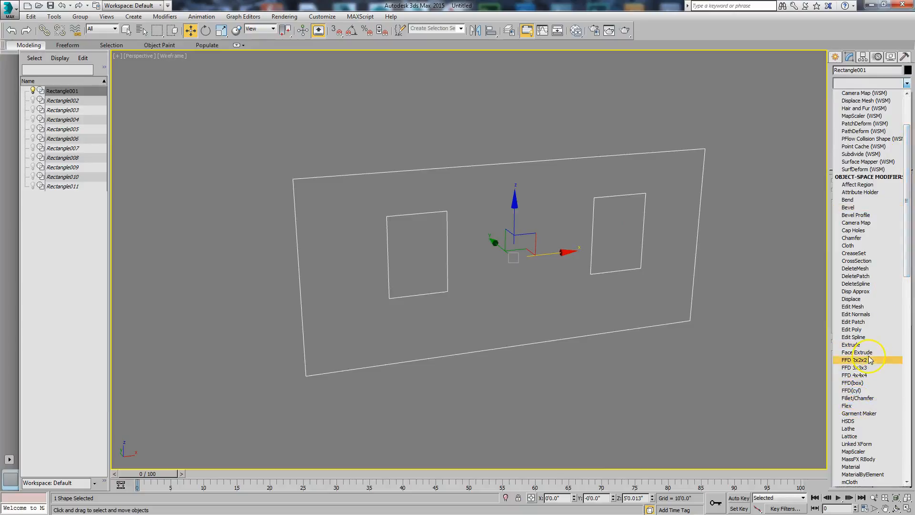
pyautogui.click(850, 345)
# Set the wall's extrusion amount to 0'4.0"
pyautogui.moveTo(897, 192); pyautogui.dragTo(898, 203)
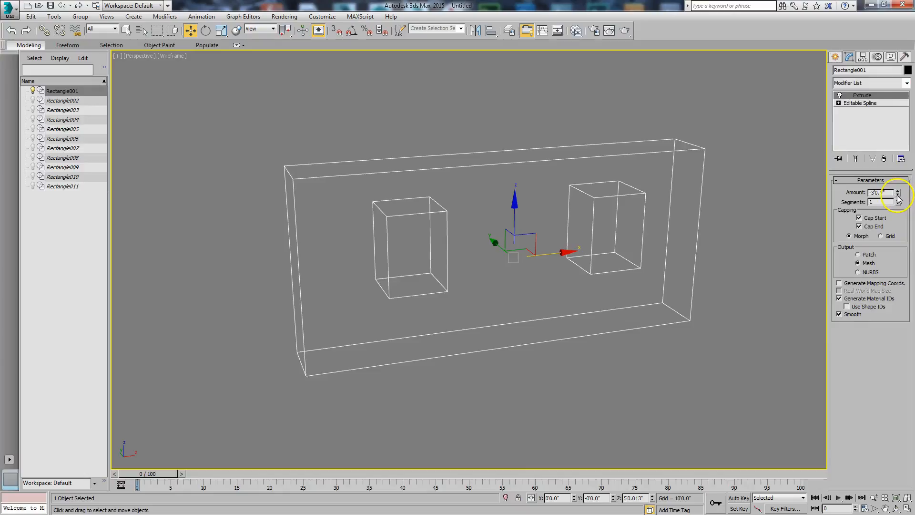
pyautogui.doubleClick(879, 192)
pyautogui.click(878, 193)
pyautogui.press('BackSpace')
pyautogui.write('4')
pyautogui.moveTo(874, 194); pyautogui.dragTo(861, 205)
pyautogui.write("0'")
pyautogui.press('Return')
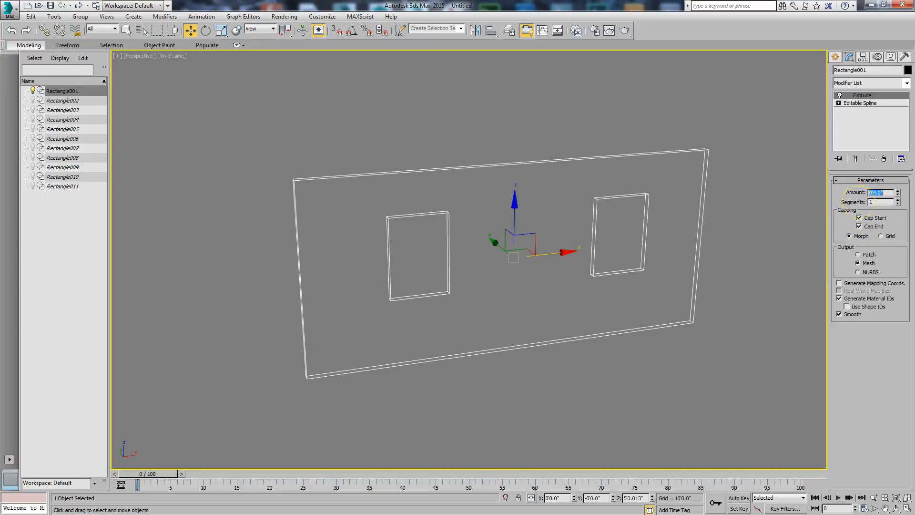
# Unhide all objects and hide the extruded wall so that only the window rectangles are shown
pyautogui.click(479, 284)
pyautogui.click(594, 240)
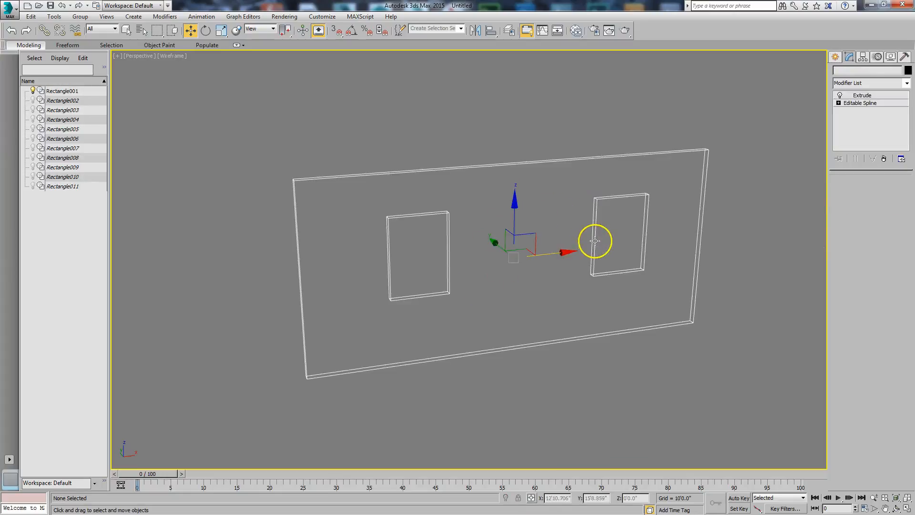
pyautogui.rightClick(551, 234)
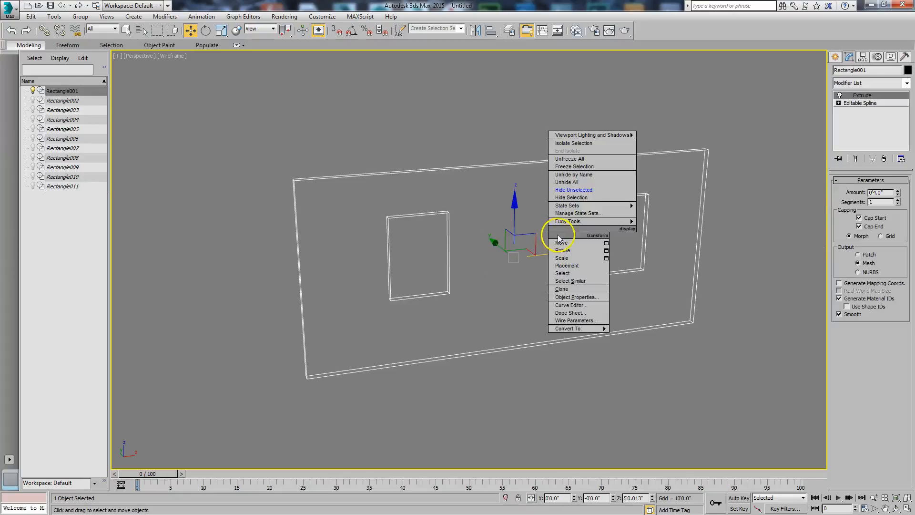
pyautogui.click(566, 183)
pyautogui.click(536, 145)
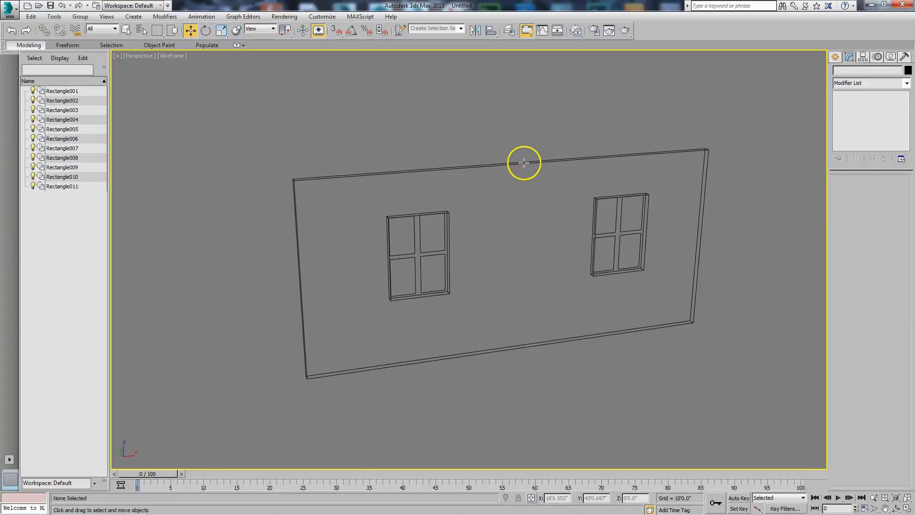
pyautogui.click(524, 162)
pyautogui.rightClick(524, 160)
pyautogui.click(535, 128)
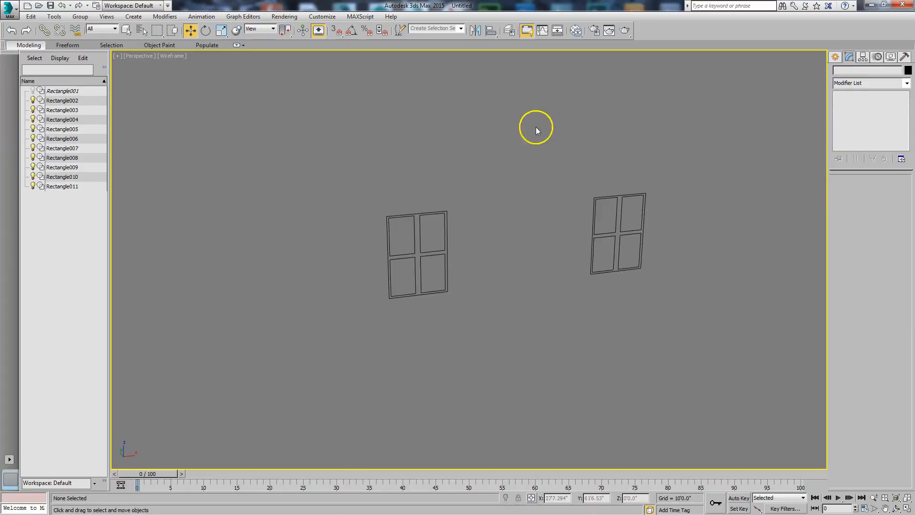
# Convert the first window's outer frame to an editable spline and attach all the other frame and pane rectangles of both windows
pyautogui.click(442, 210)
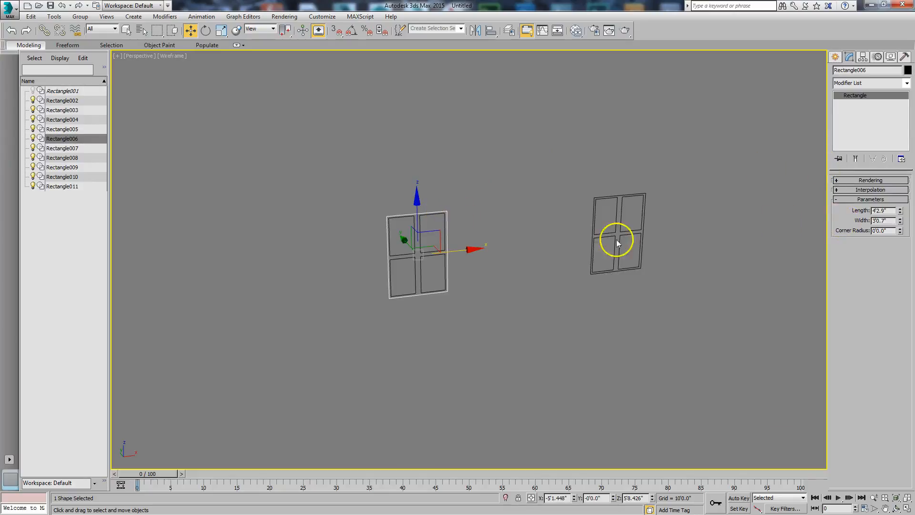
pyautogui.rightClick(503, 224)
pyautogui.moveTo(533, 323)
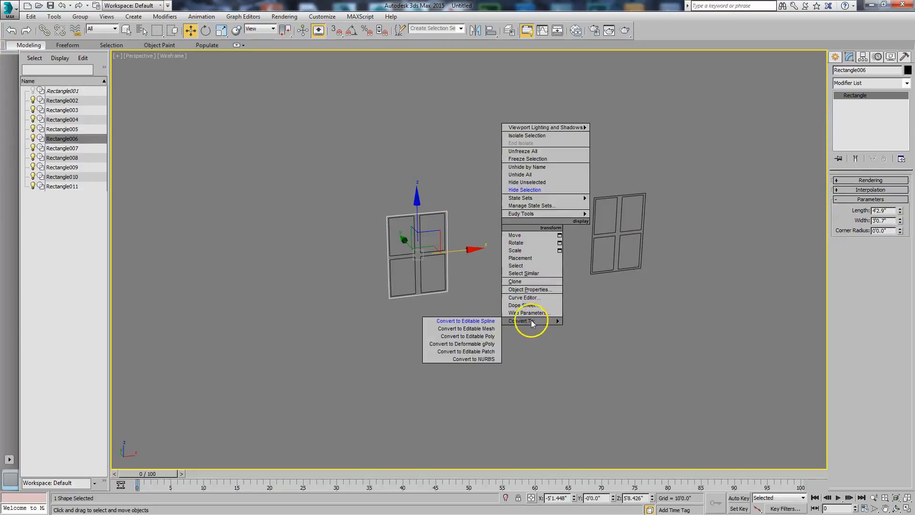
pyautogui.click(489, 320)
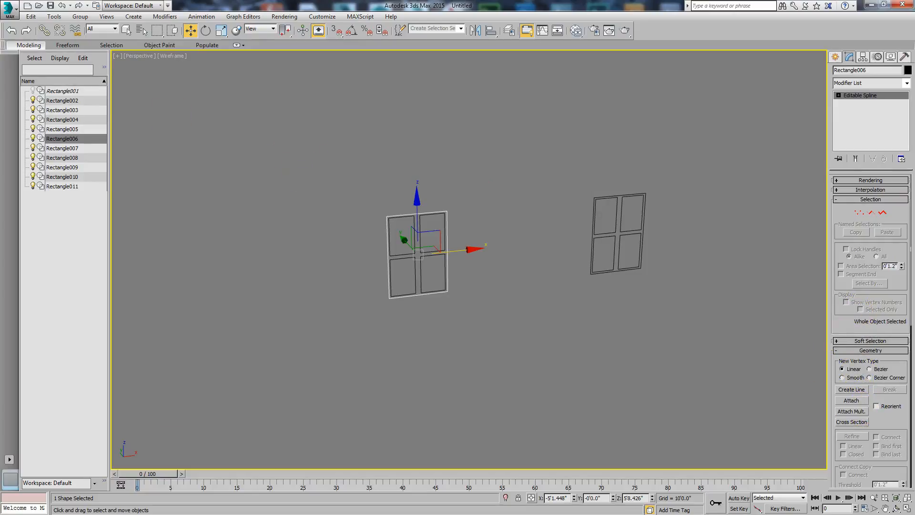
pyautogui.moveTo(0, 100); pyautogui.dragTo(359, 92)
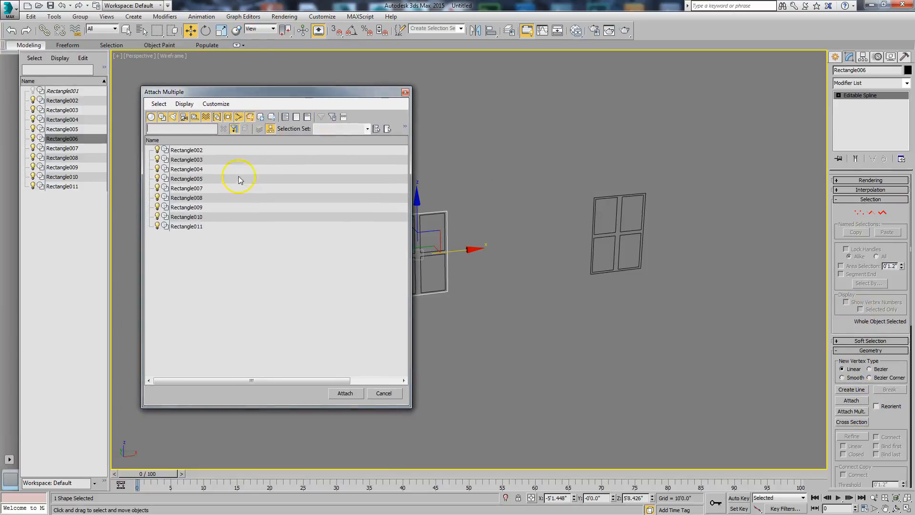
pyautogui.click(198, 152)
pyautogui.keyDown('shift'); pyautogui.click(193, 220); pyautogui.keyUp('shift')
pyautogui.keyDown('ctrl'); pyautogui.click(189, 227); pyautogui.keyUp('ctrl')
pyautogui.click(344, 393)
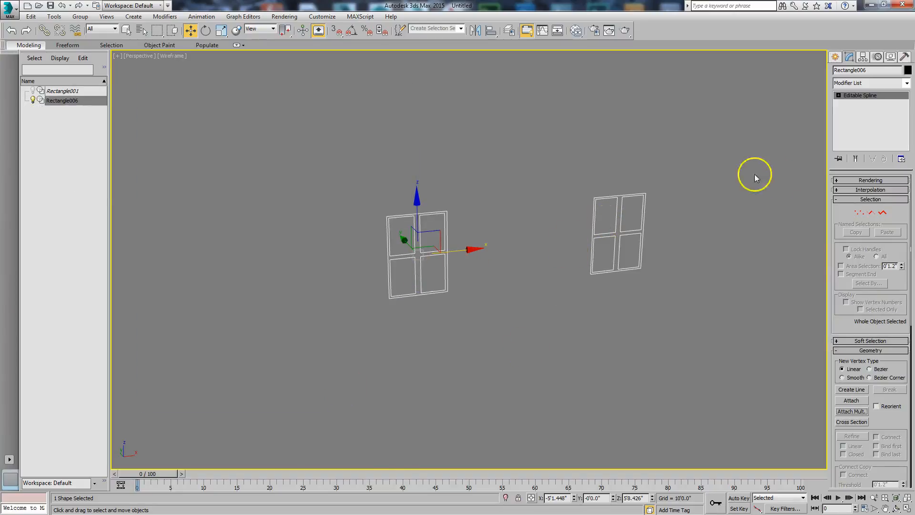
# Extrude the combined window spline by 0'6.0"
pyautogui.click(907, 84)
pyautogui.moveTo(908, 97); pyautogui.dragTo(911, 177)
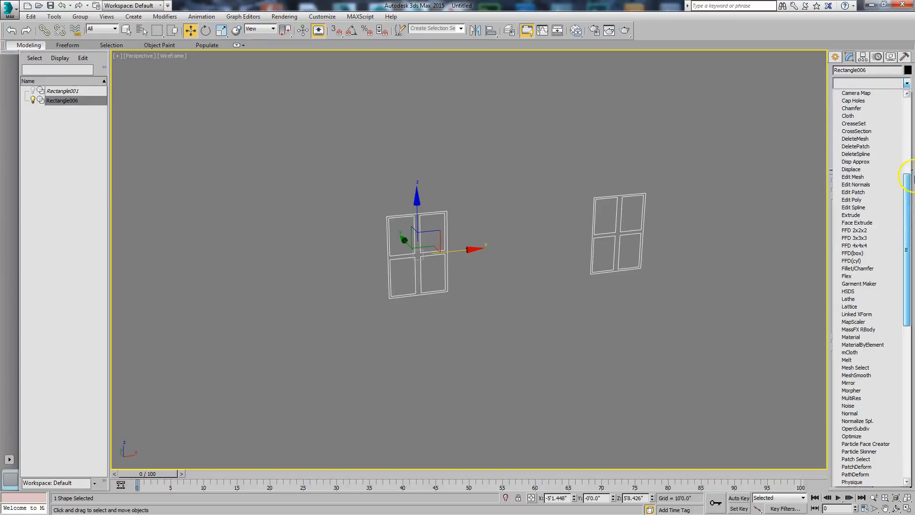
pyautogui.click(875, 216)
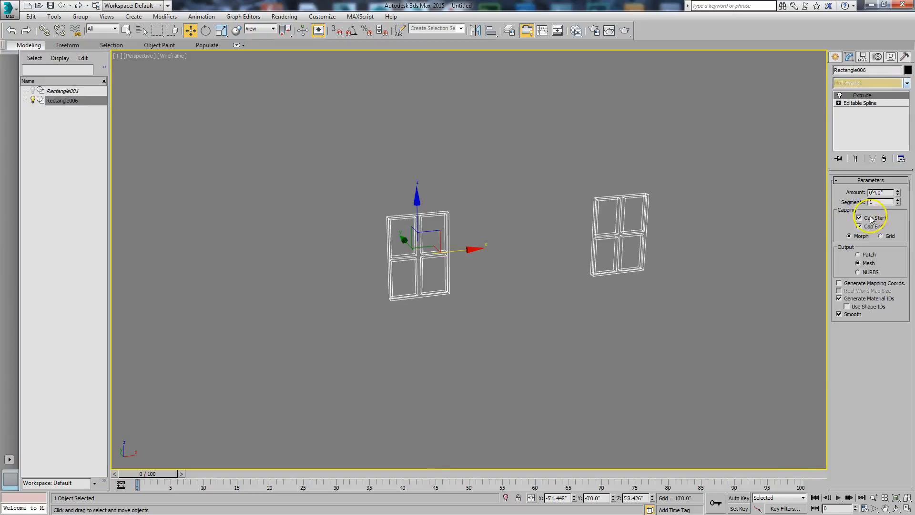
pyautogui.scroll(6, 686, 239)
pyautogui.moveTo(685, 240); pyautogui.dragTo(683, 241, button='middle')
pyautogui.scroll(-6, 682, 241)
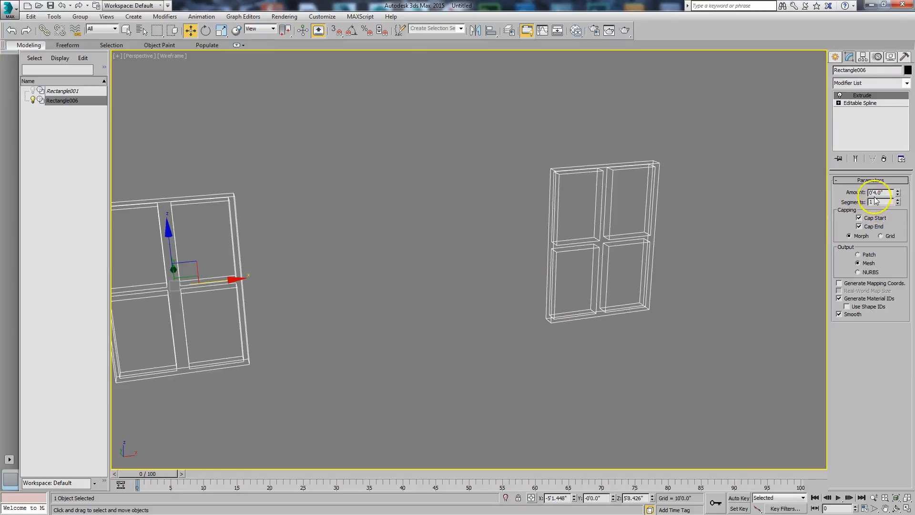
pyautogui.write('6')
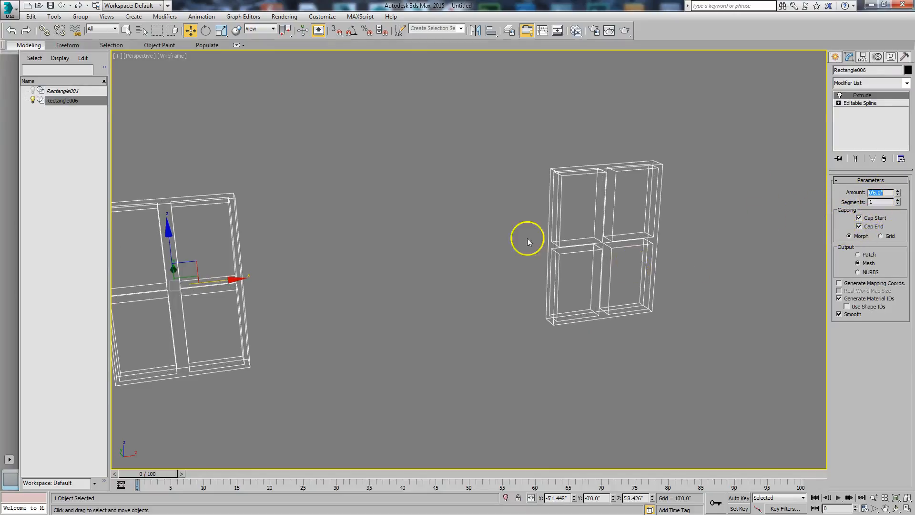
# Unhide the wall and, in the top view, move the windows about 1.1" along Y so they project from both wall faces
pyautogui.rightClick(377, 231)
pyautogui.click(395, 180)
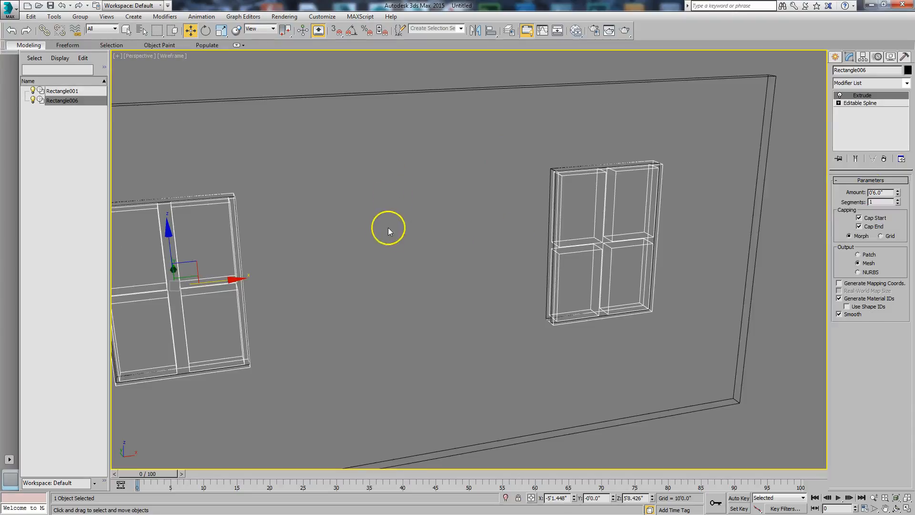
pyautogui.press('v')
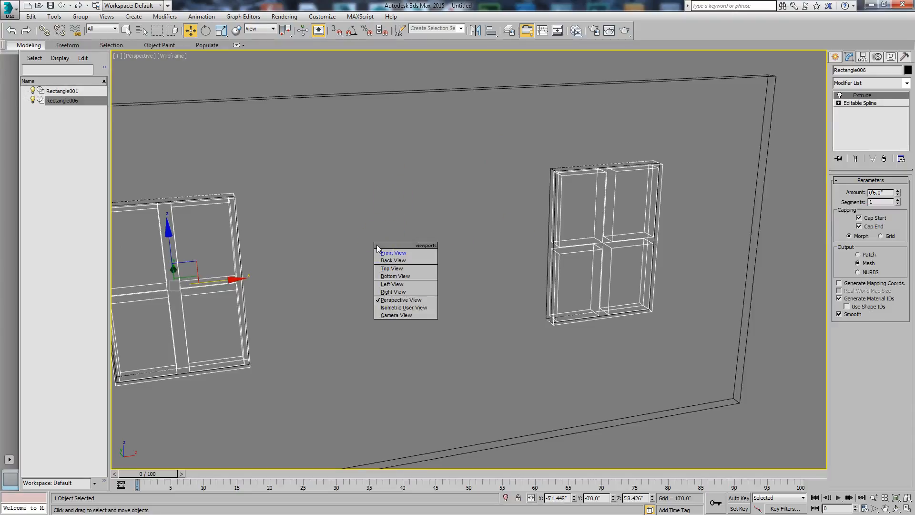
pyautogui.press('t')
pyautogui.moveTo(415, 228); pyautogui.dragTo(452, 321, button='middle')
pyautogui.scroll(5, 452, 321)
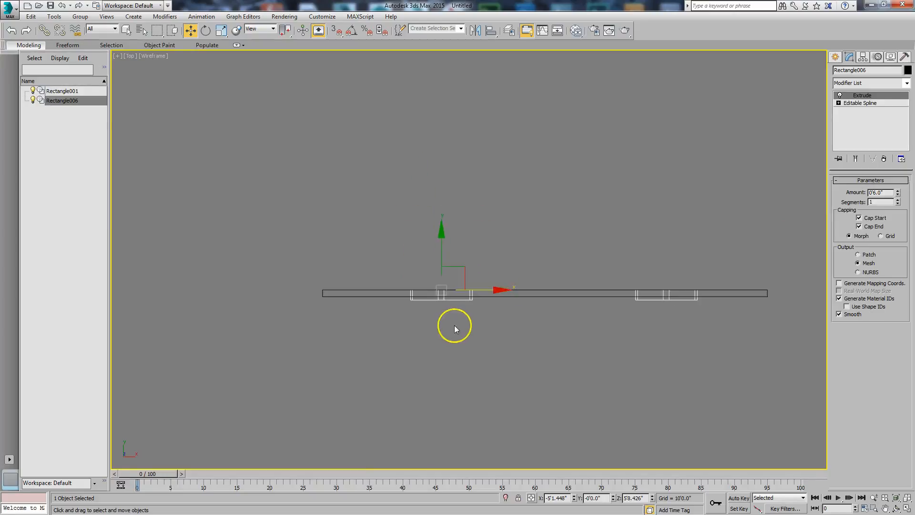
pyautogui.moveTo(375, 216); pyautogui.dragTo(373, 213)
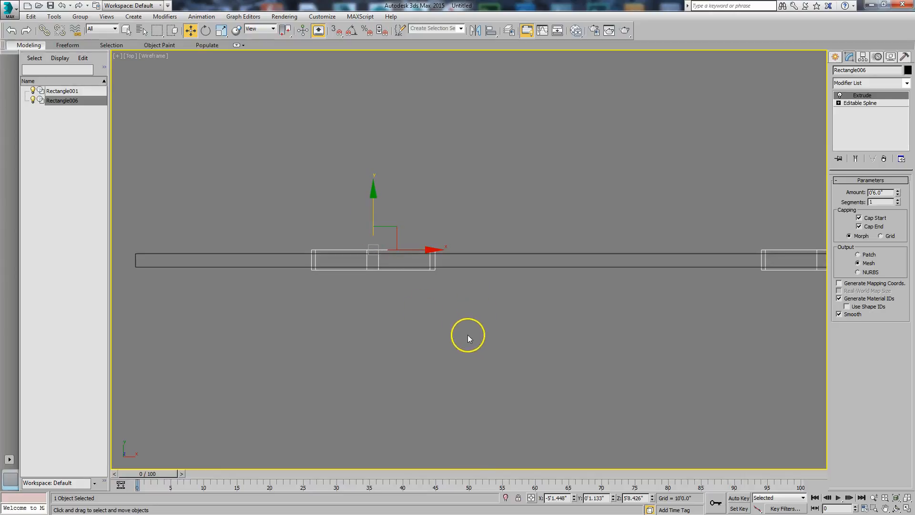
# Fit the wall and windows in the front view and orbit to an angled orthographic view to examine the assembly
pyautogui.keyDown('alt'); pyautogui.moveTo(457, 370); pyautogui.dragTo(453, 324, button='middle'); pyautogui.keyUp('alt')
pyautogui.press('t')
pyautogui.scroll(-2, 453, 324)
pyautogui.scroll(2, 438, 360)
pyautogui.press('v')
pyautogui.click(448, 368)
pyautogui.scroll(3, 674, 387)
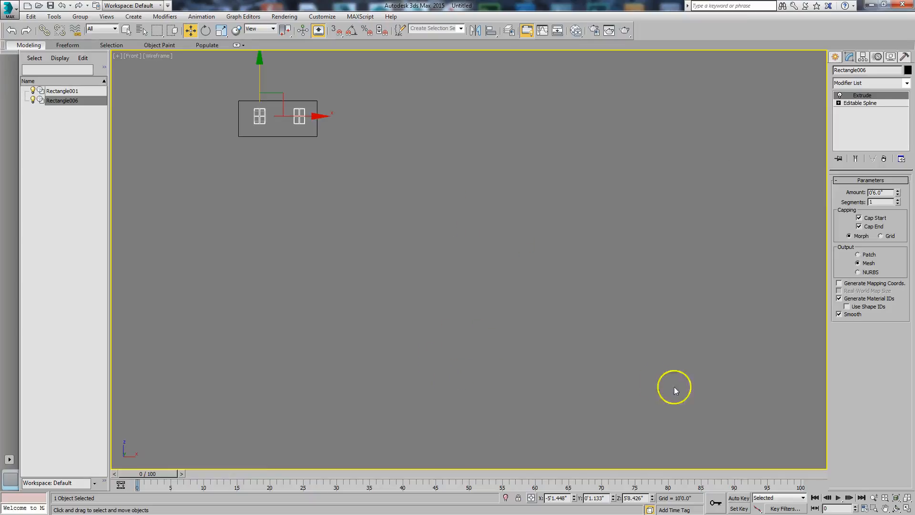
pyautogui.click(905, 498)
pyautogui.click(896, 509)
pyautogui.moveTo(435, 249); pyautogui.dragTo(458, 270)
pyautogui.rightClick(456, 274)
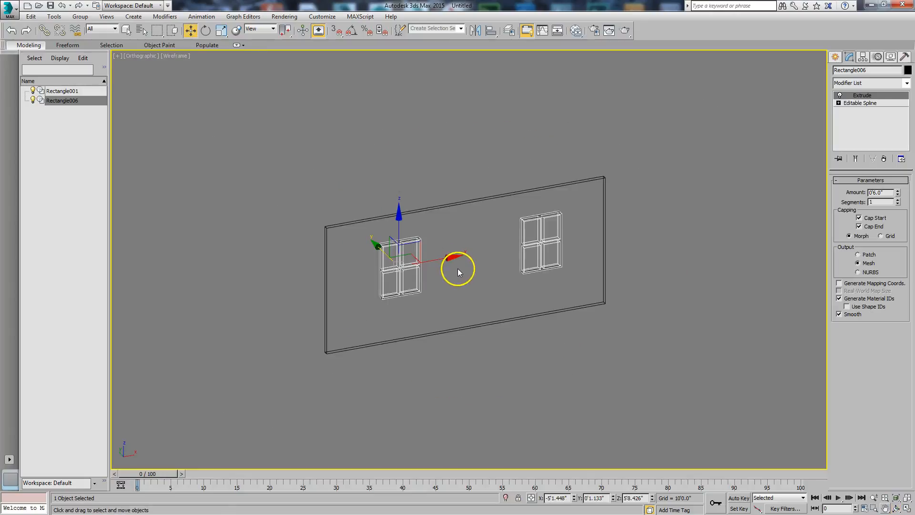
# Create an Arch & Design material in the Slate Material Editor and assign it to the wall and the windows
pyautogui.moveTo(699, 418); pyautogui.dragTo(699, 419)
pyautogui.click(576, 30)
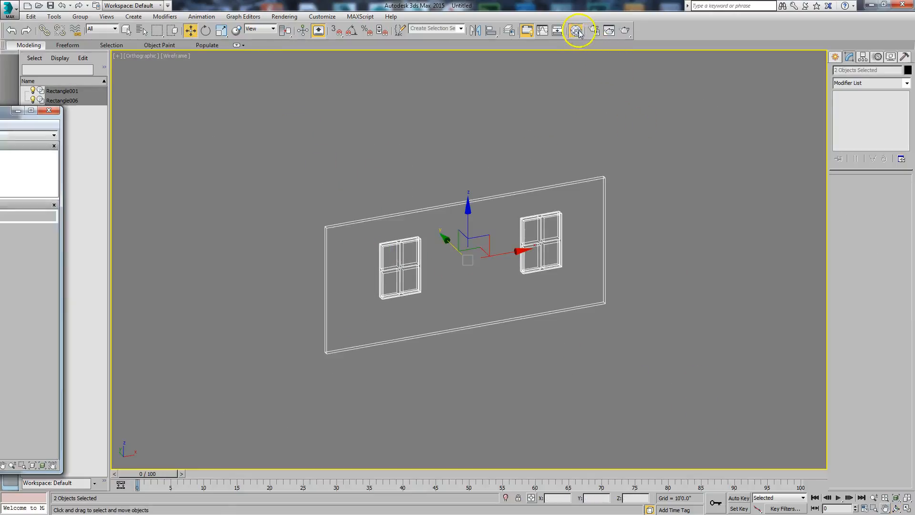
pyautogui.press('m')
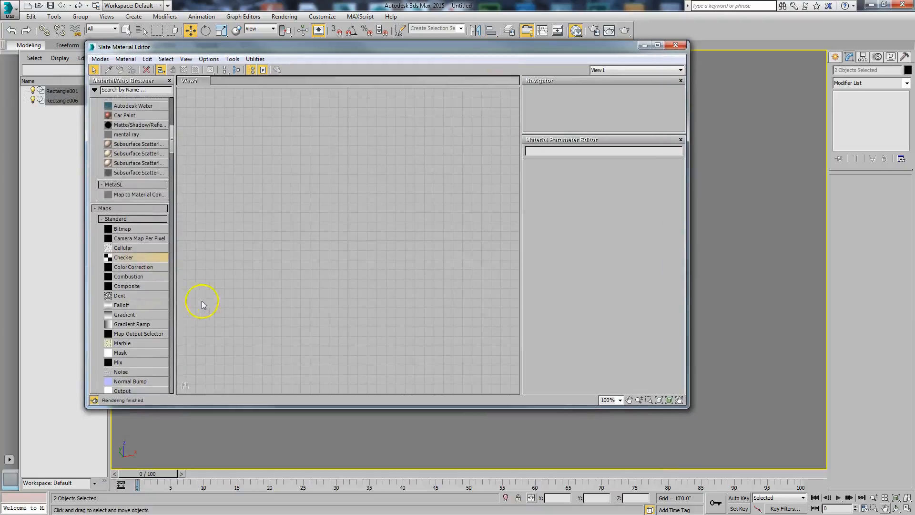
pyautogui.moveTo(173, 144); pyautogui.dragTo(174, 99)
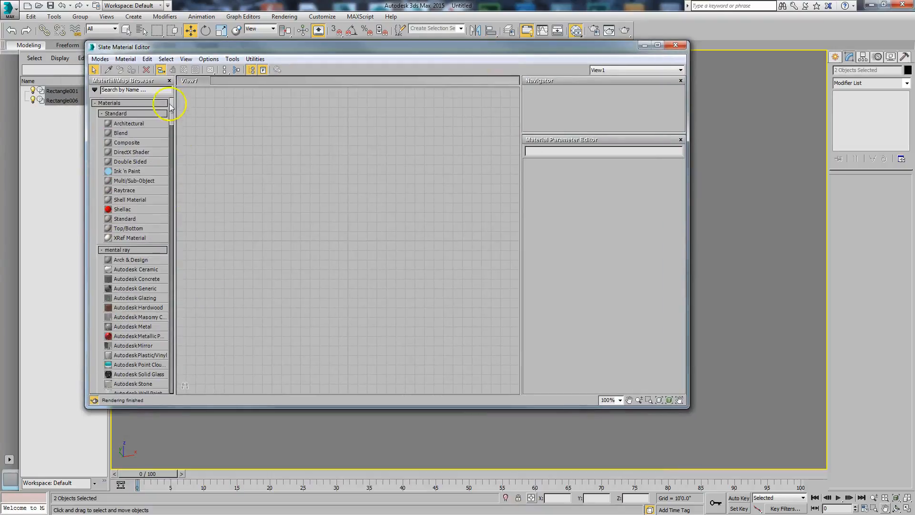
pyautogui.moveTo(157, 259); pyautogui.dragTo(305, 172)
pyautogui.rightClick(314, 172)
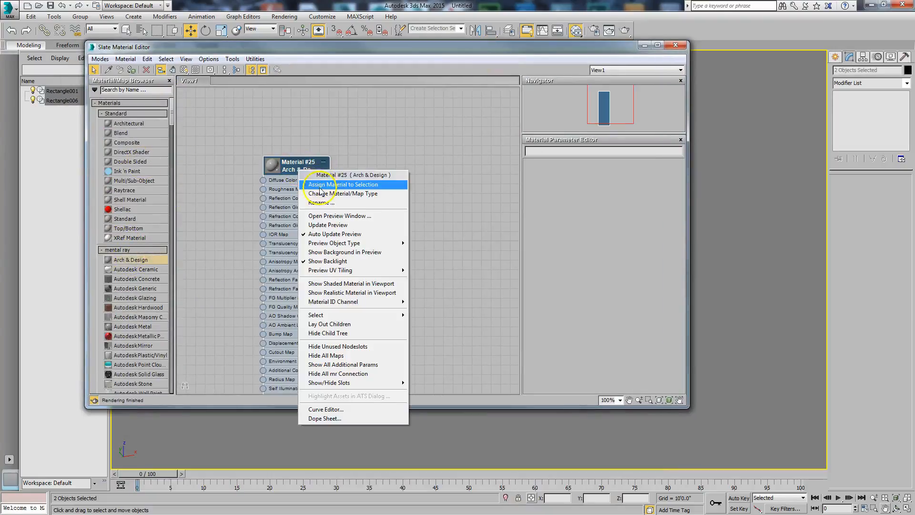
pyautogui.click(344, 184)
pyautogui.doubleClick(297, 164)
pyautogui.moveTo(596, 255); pyautogui.dragTo(596, 286)
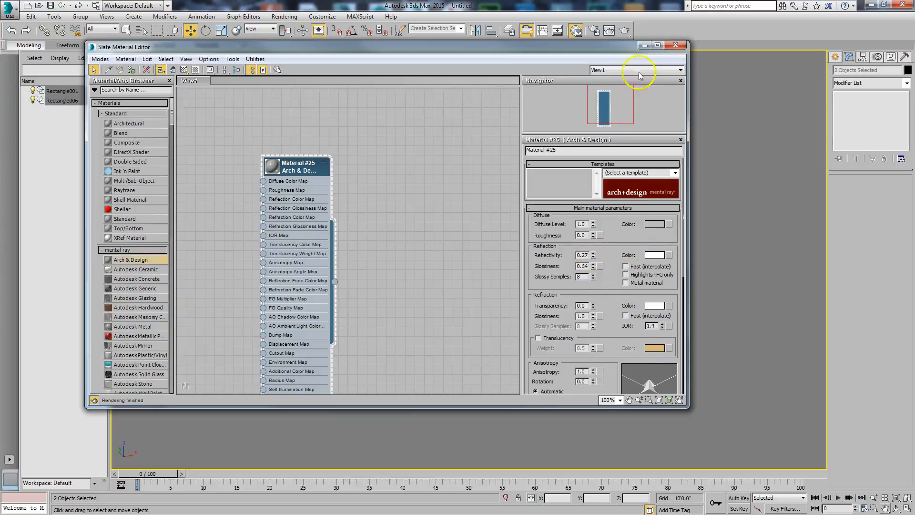
pyautogui.click(679, 49)
# Switch the viewport to realistic shading and inspect the wall and windows up close and as a whole
pyautogui.scroll(2, 541, 220)
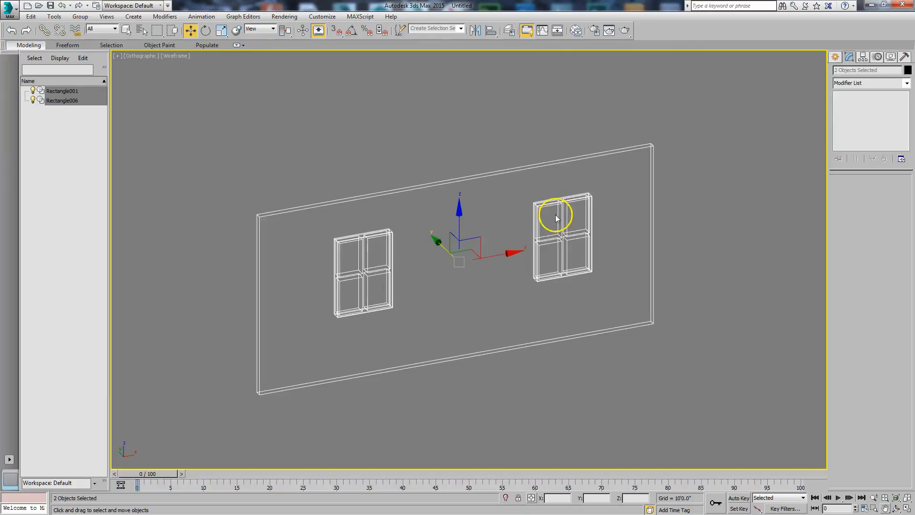
pyautogui.press('F3')
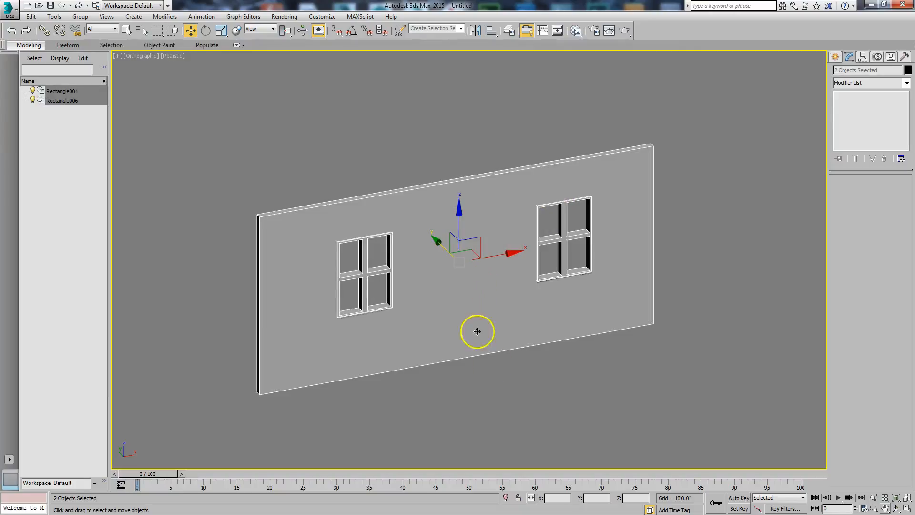
pyautogui.click(494, 414)
pyautogui.click(453, 339)
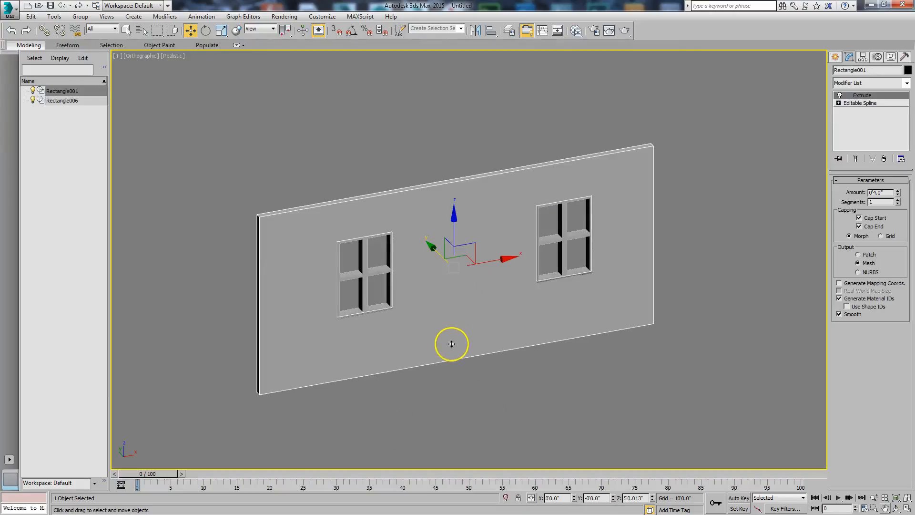
pyautogui.click(439, 430)
pyautogui.scroll(2, 444, 414)
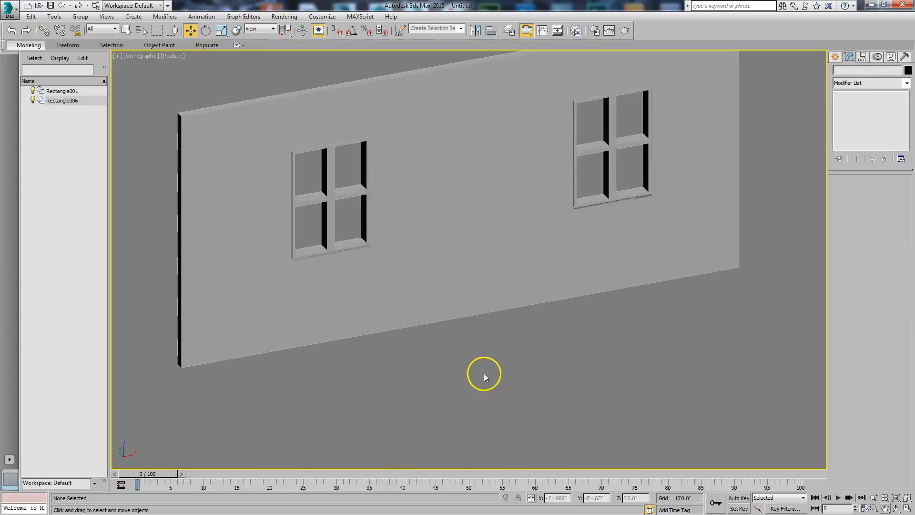
pyautogui.scroll(-2, 484, 373)
pyautogui.click(485, 341)
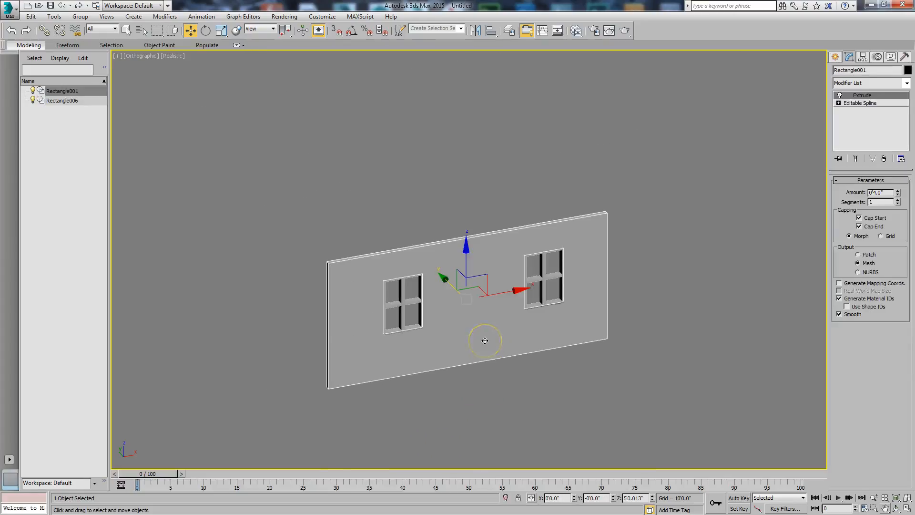
# In the front view, hide everything except the wall and fit the wall in the viewport
pyautogui.press('f')
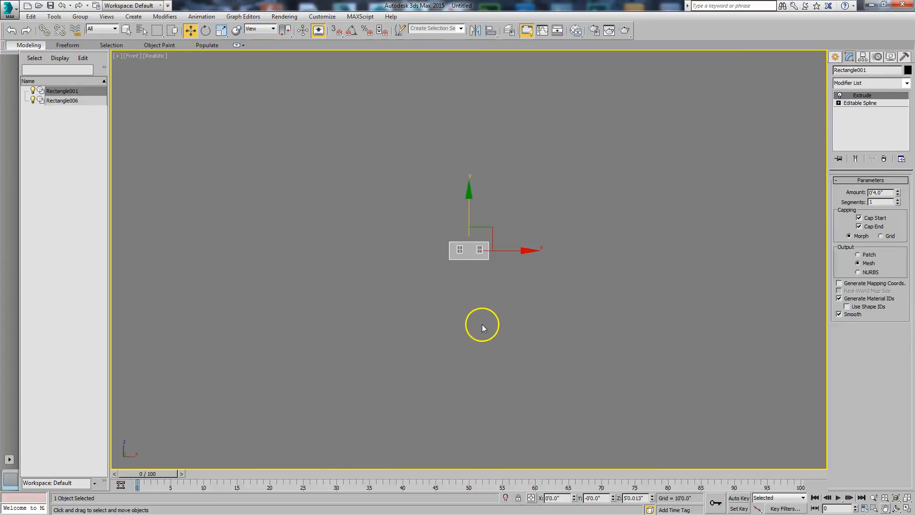
pyautogui.rightClick(482, 324)
pyautogui.click(506, 282)
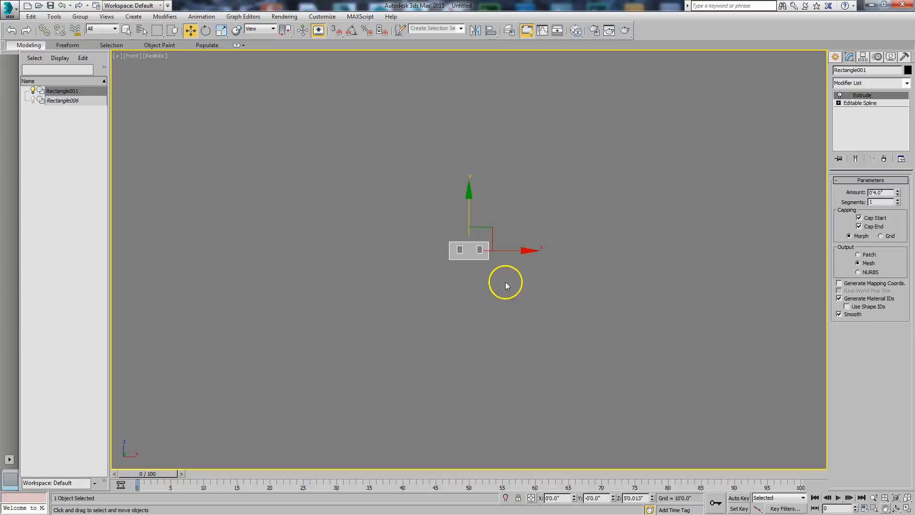
pyautogui.scroll(1, 506, 282)
pyautogui.click(907, 497)
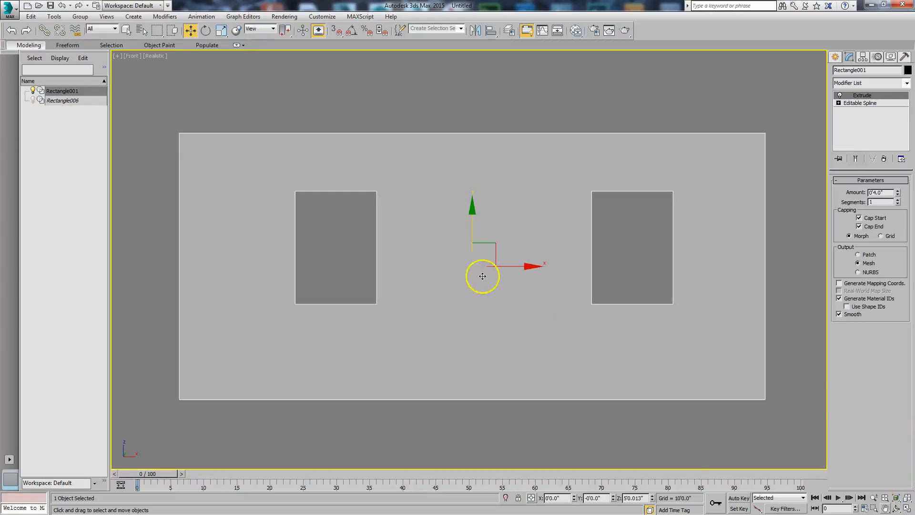
# Add a second Arch & Design material in the Slate Material Editor and name it Wall
pyautogui.click(576, 30)
pyautogui.moveTo(296, 173); pyautogui.dragTo(384, 138)
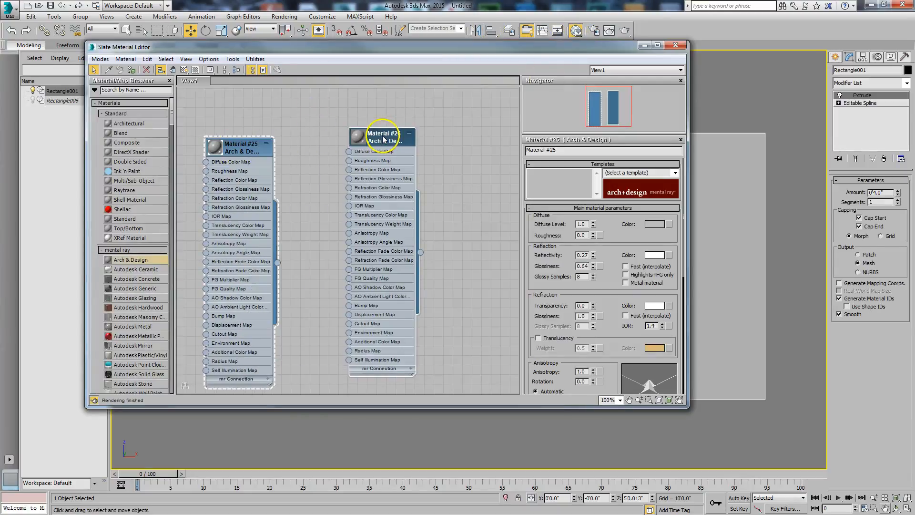
pyautogui.doubleClick(384, 138)
pyautogui.write('Wall')
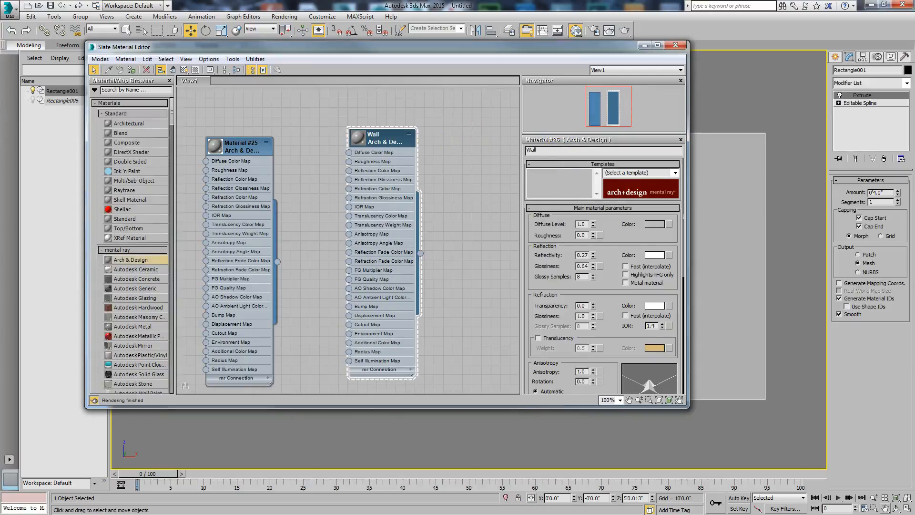
# Move the material editor off the modifier settings and rename the wall object as Wally
pyautogui.moveTo(548, 46); pyautogui.dragTo(119, 94)
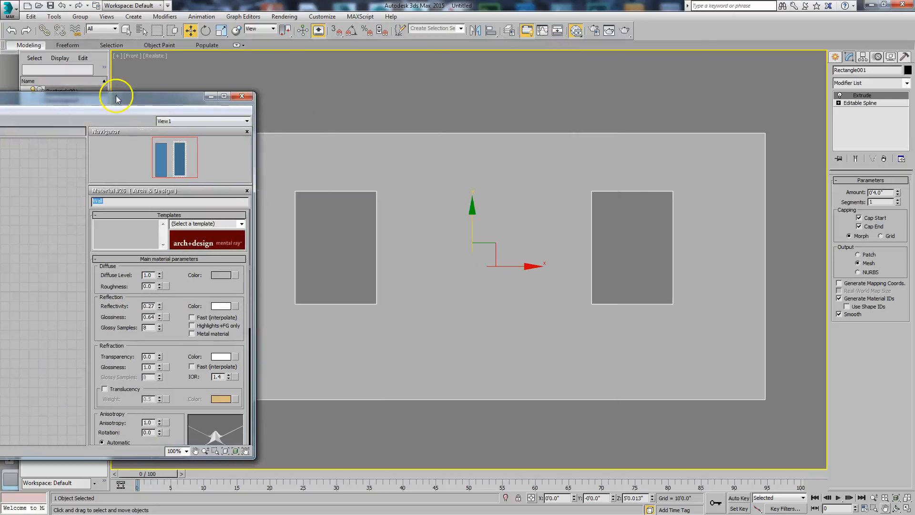
pyautogui.click(835, 72)
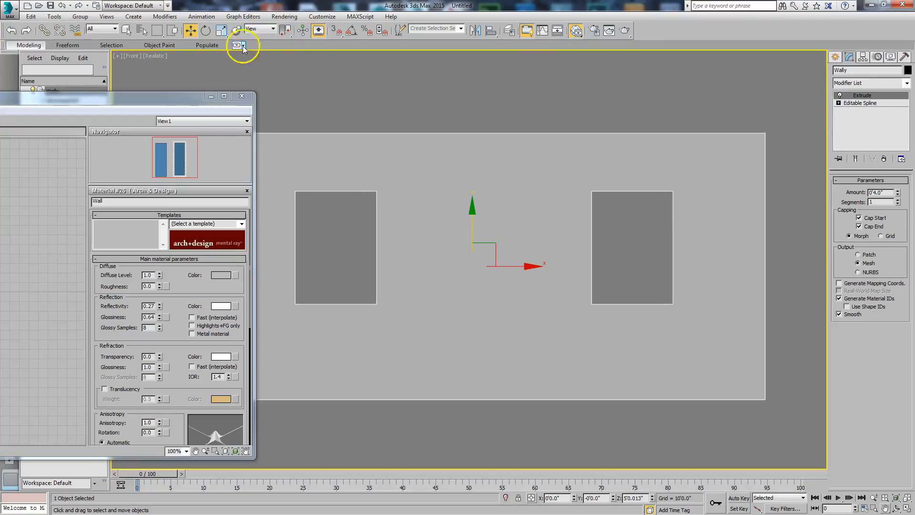
pyautogui.moveTo(180, 98); pyautogui.dragTo(660, 62)
# Connect a Bitmap with Brick_Non_Uniform_Running_Brown.png to the Wall material's Diffuse Color Map
pyautogui.moveTo(306, 159); pyautogui.dragTo(269, 274)
pyautogui.moveTo(398, 63); pyautogui.dragTo(411, 173)
pyautogui.moveTo(445, 264); pyautogui.dragTo(523, 255)
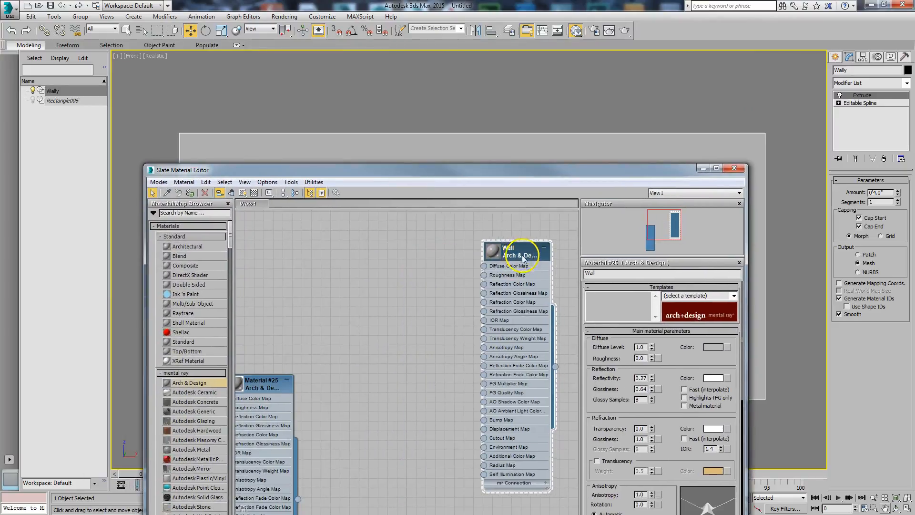
pyautogui.click(484, 270)
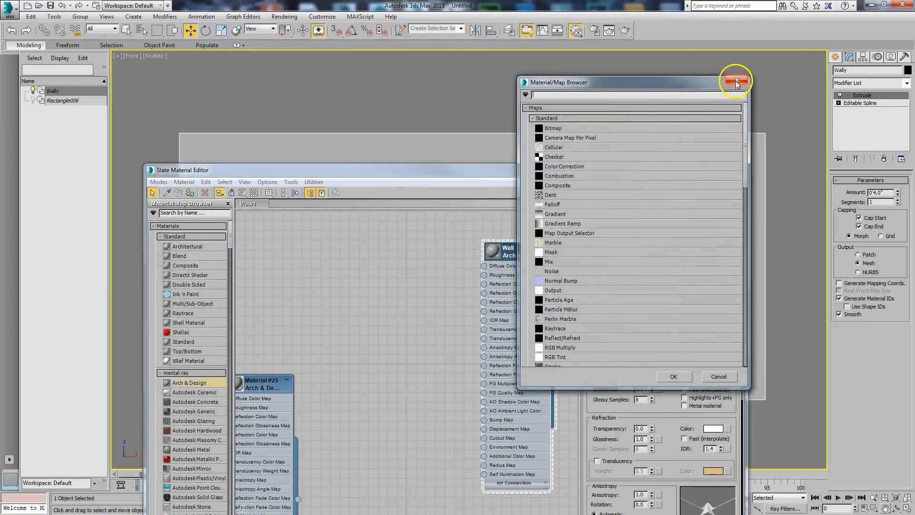
pyautogui.click(737, 83)
pyautogui.moveTo(484, 266); pyautogui.dragTo(399, 256)
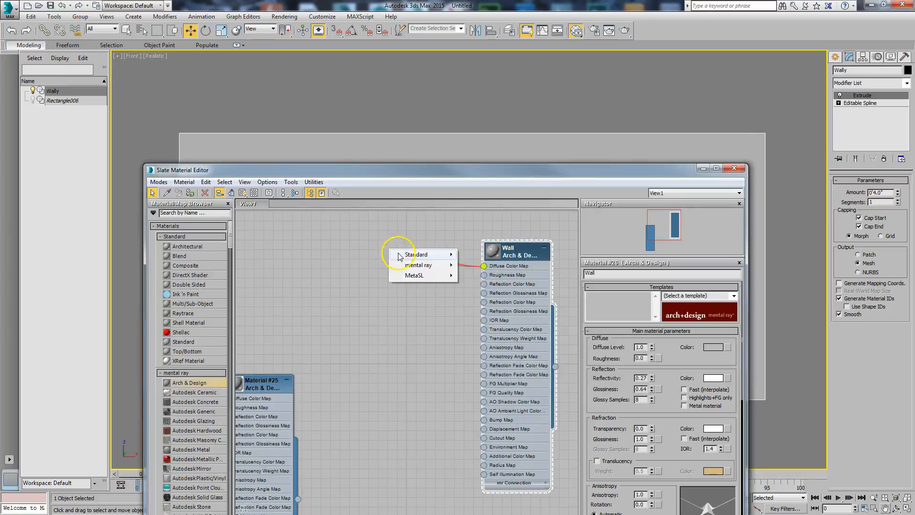
pyautogui.moveTo(400, 254)
pyautogui.click(471, 150)
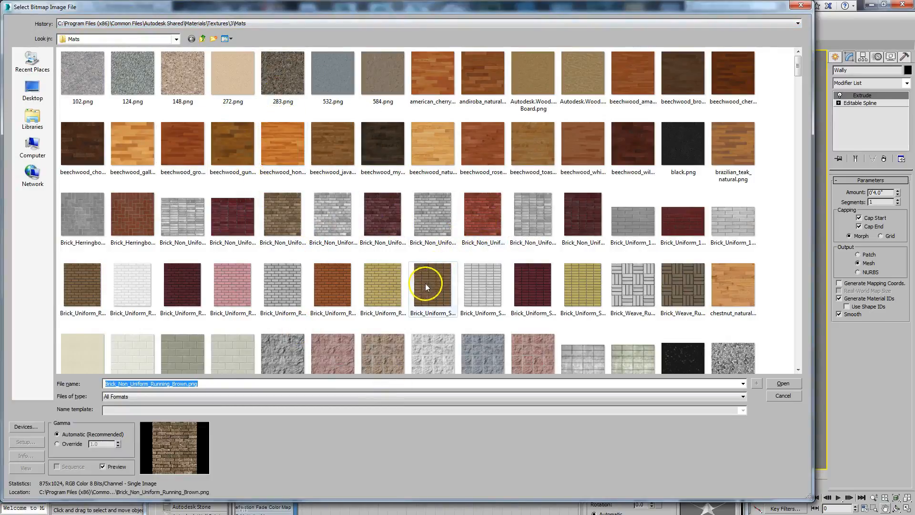
pyautogui.click(277, 226)
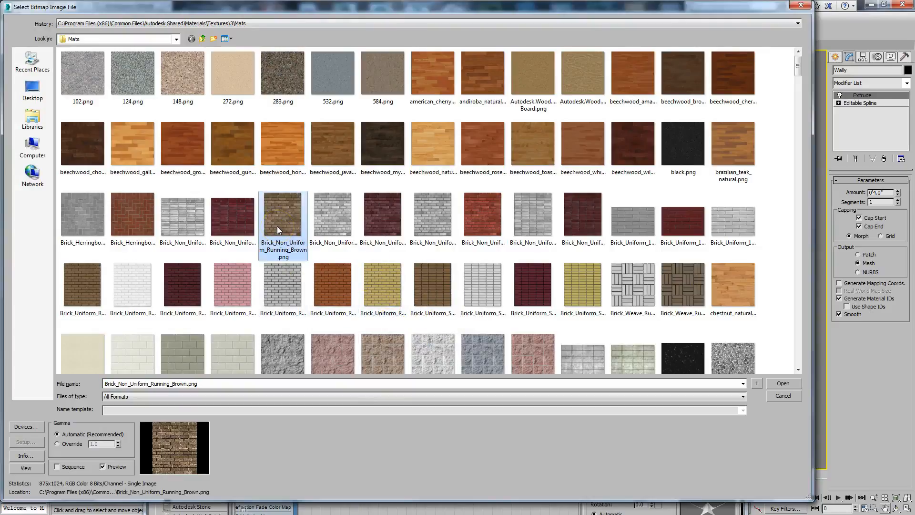
pyautogui.click(776, 387)
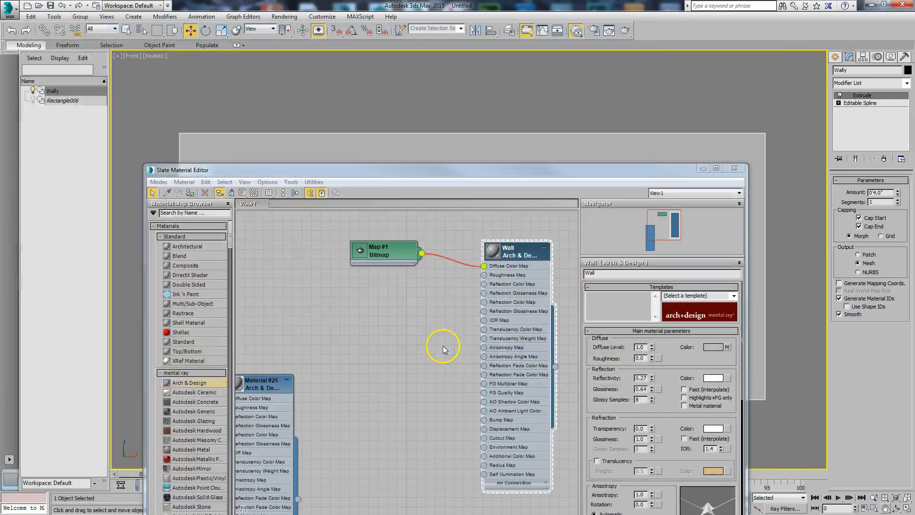
# Copy the brick bitmap node, connect it to the Wall material's Bump Map and load Brick_Non_Uniform_Running_bump.png into it
pyautogui.keyDown('shift'); pyautogui.moveTo(392, 257); pyautogui.dragTo(382, 375); pyautogui.keyUp('shift')
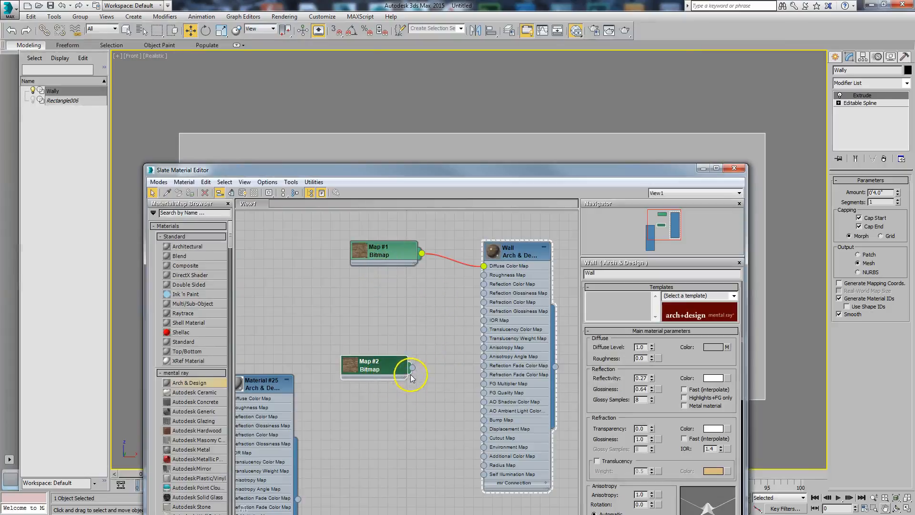
pyautogui.doubleClick(377, 368)
pyautogui.click(649, 408)
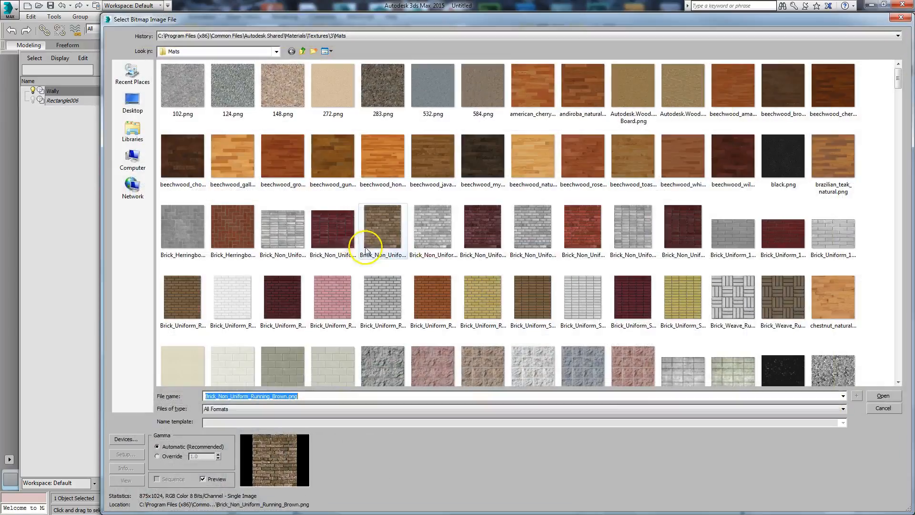
pyautogui.click(429, 227)
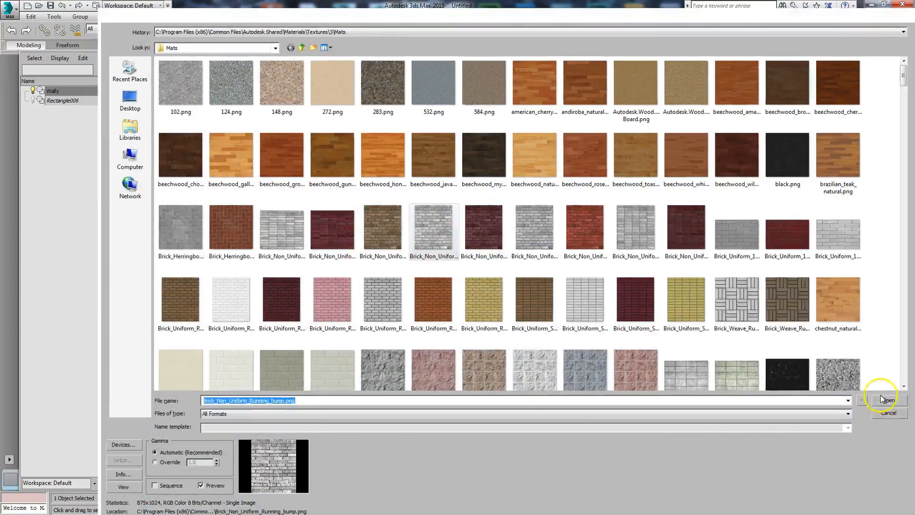
pyautogui.click(881, 396)
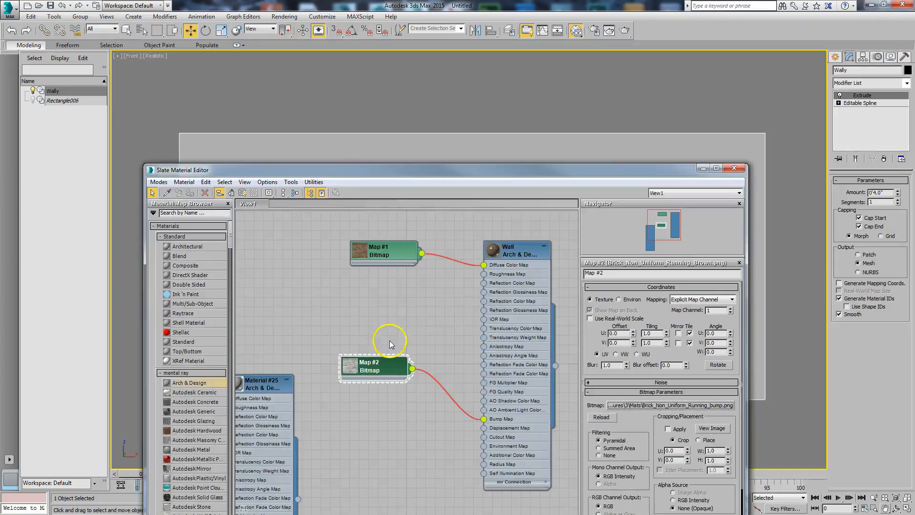
# Enlarge the previews of the diffuse bitmap and Wall material nodes, and move the bump bitmap node clear of them
pyautogui.doubleClick(358, 255)
pyautogui.doubleClick(496, 251)
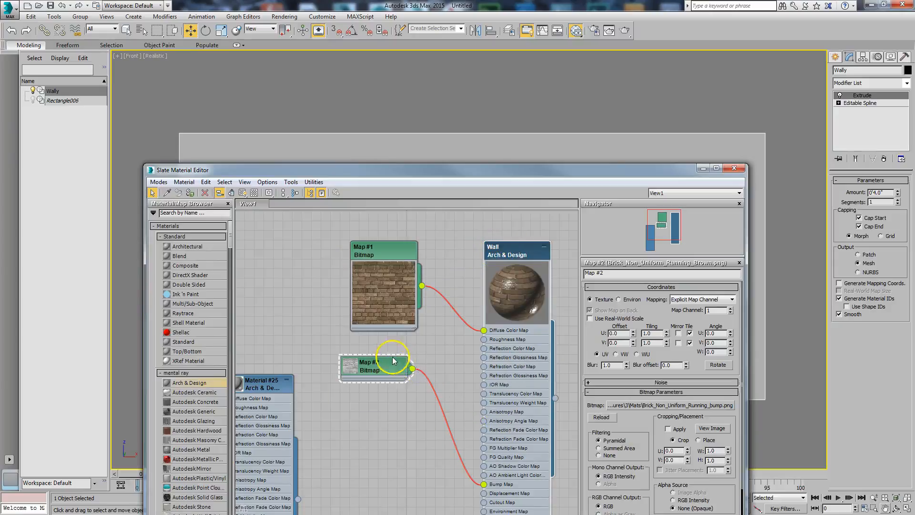
pyautogui.moveTo(394, 361); pyautogui.dragTo(413, 427)
# Assign the Wall material to the selected wall and turn on viewport display for its diffuse brick bitmap
pyautogui.rightClick(501, 251)
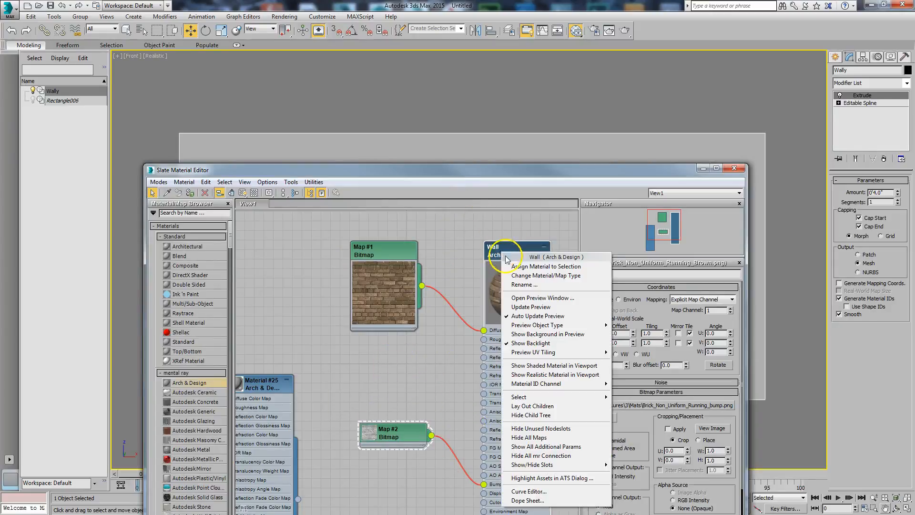
pyautogui.click(512, 263)
pyautogui.click(402, 247)
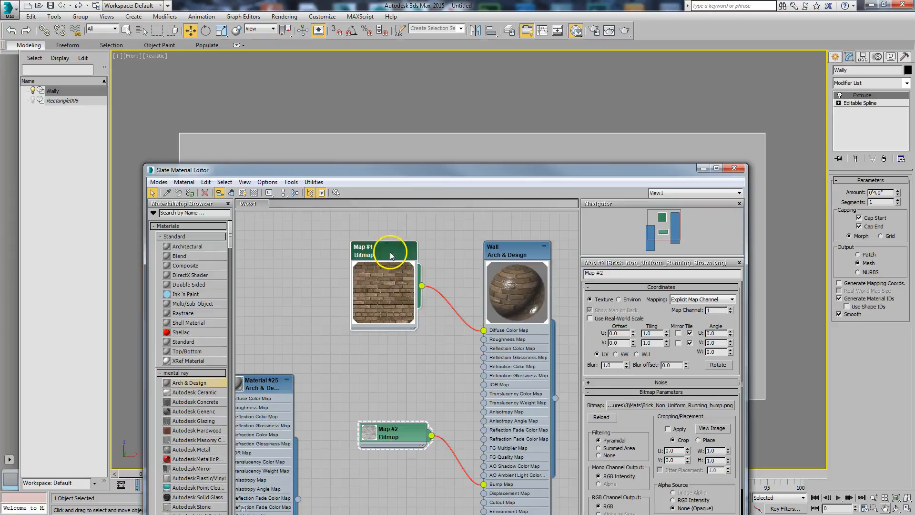
pyautogui.click(242, 193)
pyautogui.moveTo(410, 167); pyautogui.dragTo(0, 169)
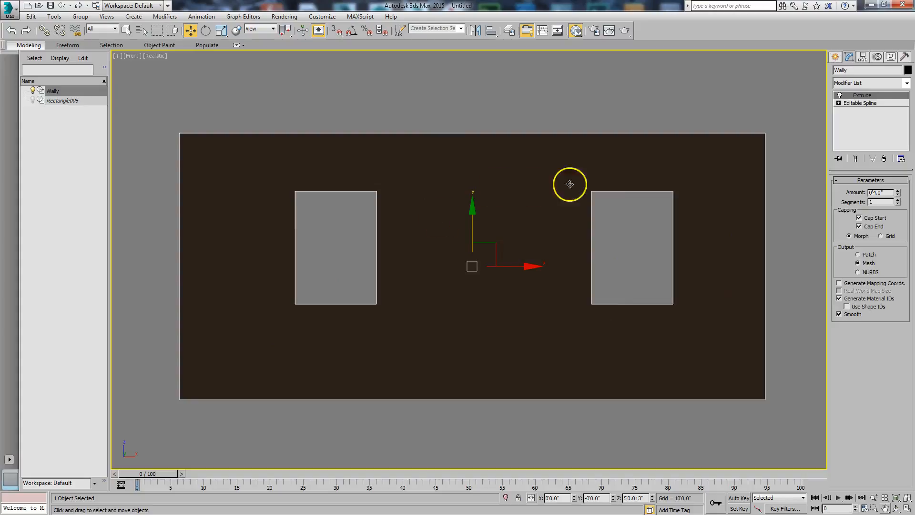
# Add a UVW Map modifier to the wall
pyautogui.click(908, 84)
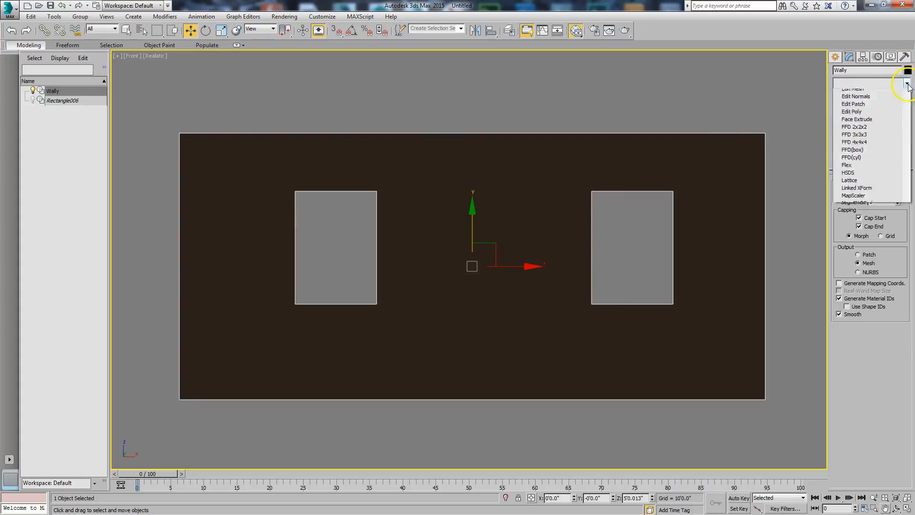
pyautogui.moveTo(908, 108); pyautogui.dragTo(909, 315)
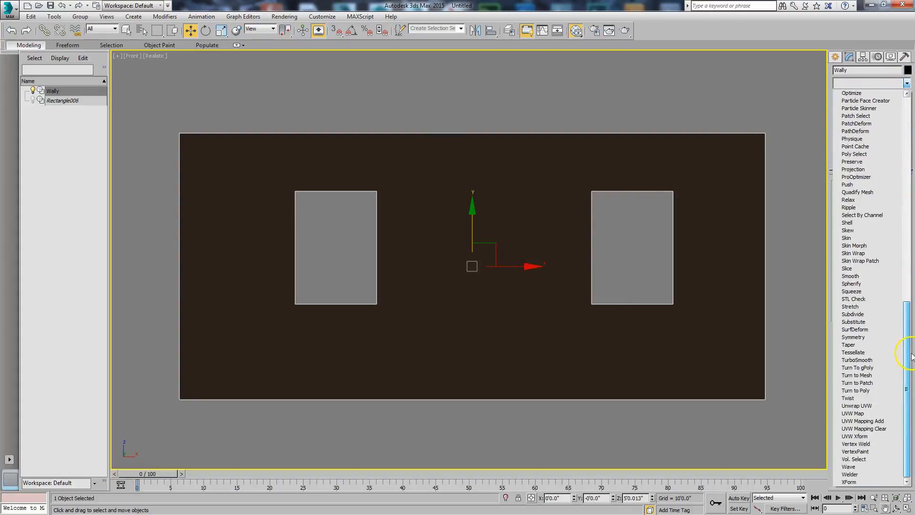
pyautogui.click(857, 413)
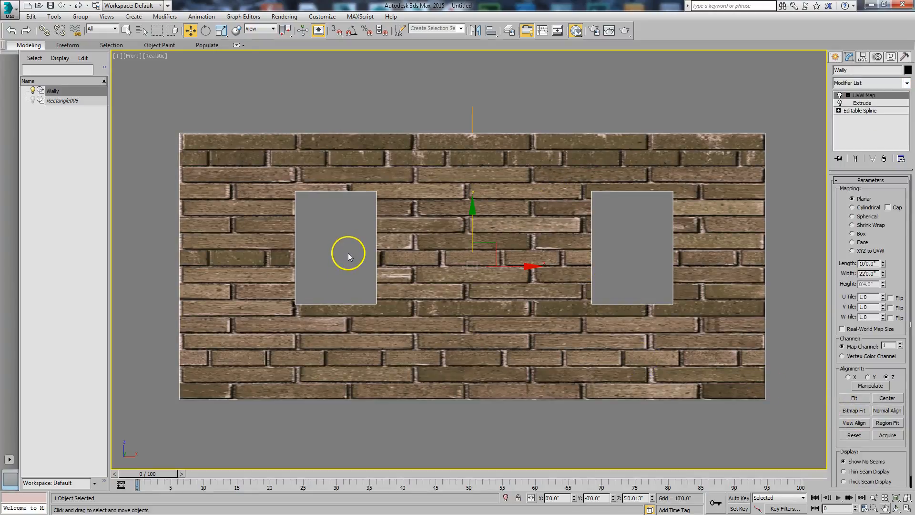
# Check the viewport display option of the brick material in the Slate Material Editor and close the editor
pyautogui.press('m')
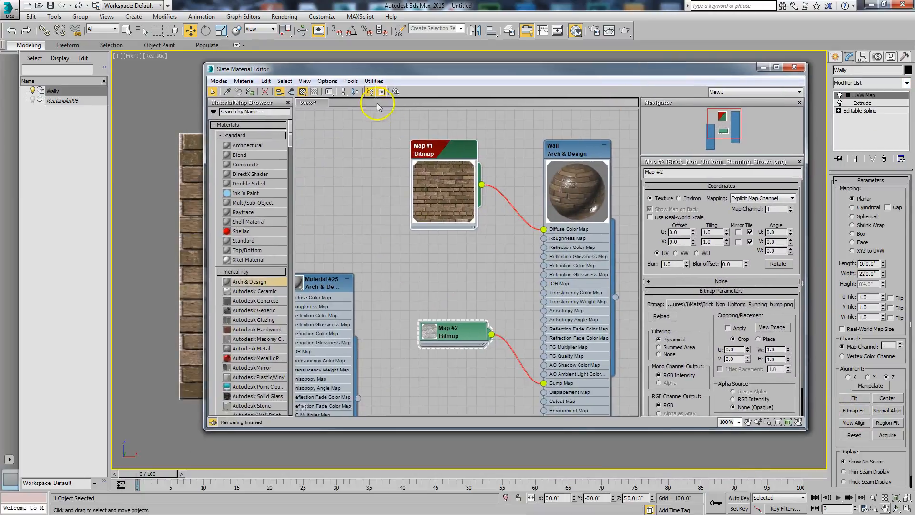
pyautogui.click(301, 92)
pyautogui.click(794, 68)
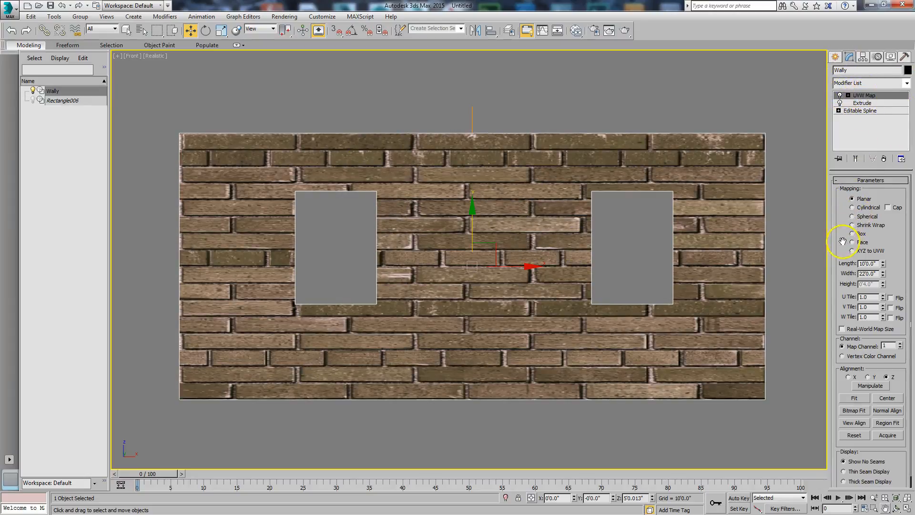
# Fit the UVW mapping to the proportions of Brick_Non_Uniform_Running_Brown.png with Bitmap Fit
pyautogui.scroll(-1, 843, 241)
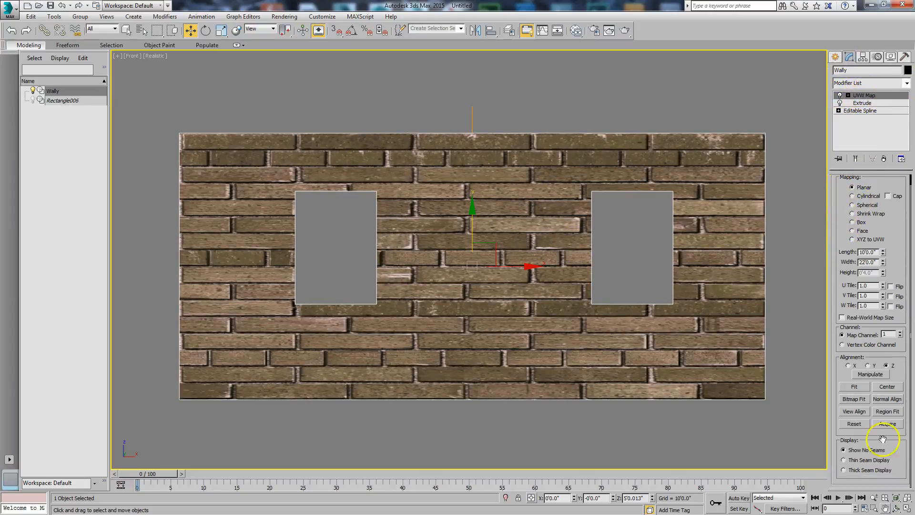
pyautogui.click(854, 400)
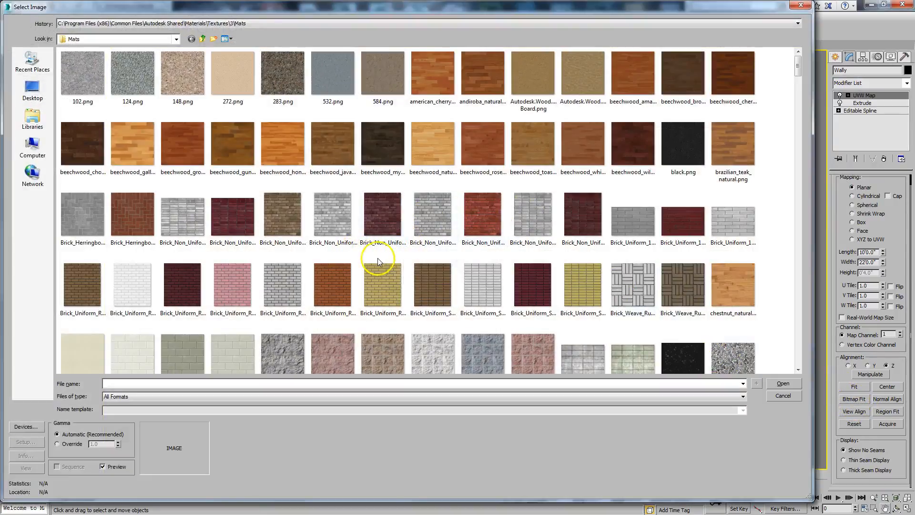
pyautogui.click(286, 221)
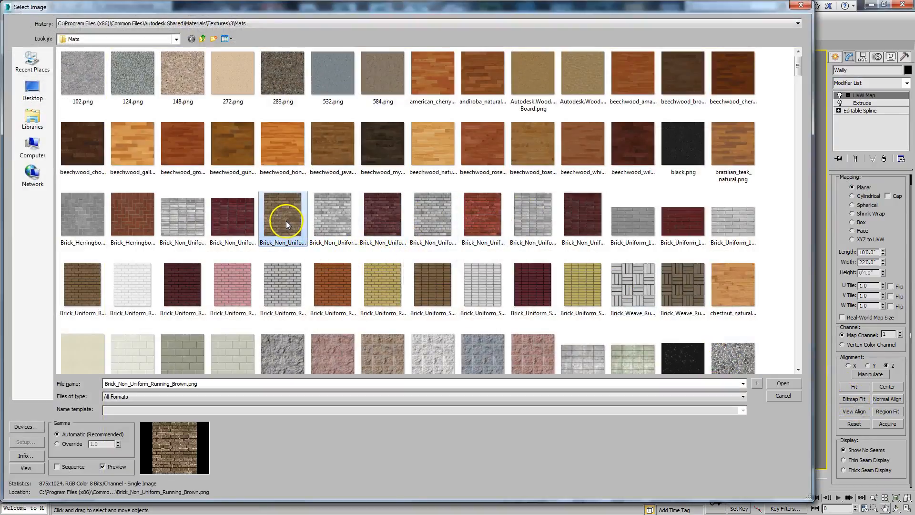
pyautogui.click(777, 385)
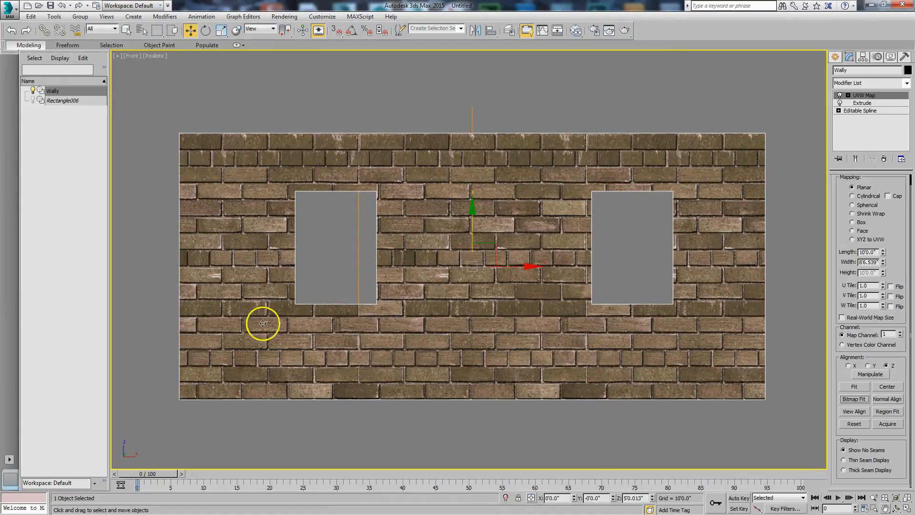
# Scale the UVW Map gizmo down uniformly to about half size and inspect the brick pattern up close
pyautogui.click(848, 96)
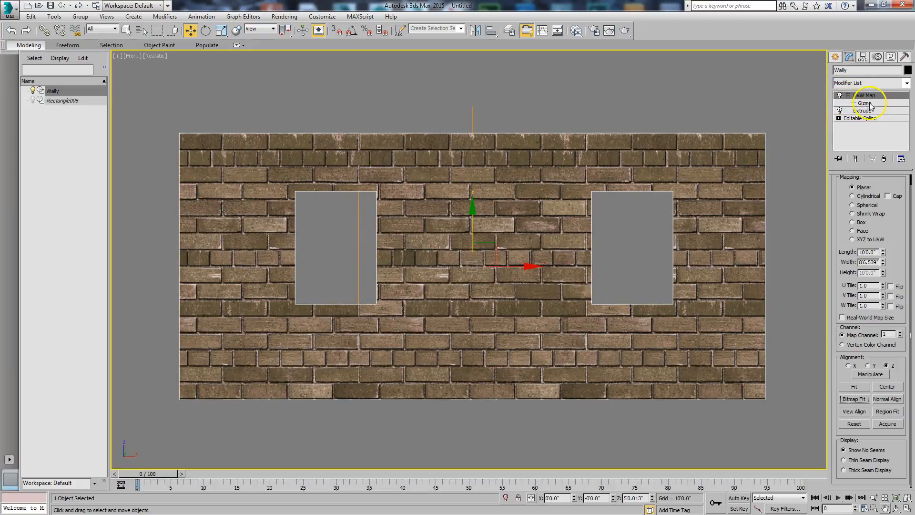
pyautogui.click(865, 102)
pyautogui.rightClick(468, 278)
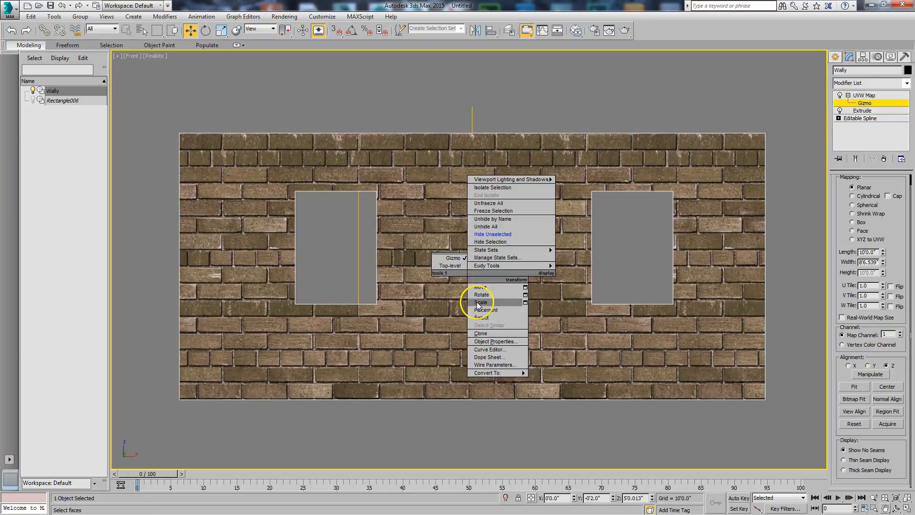
pyautogui.click(480, 302)
pyautogui.moveTo(490, 244); pyautogui.dragTo(464, 306)
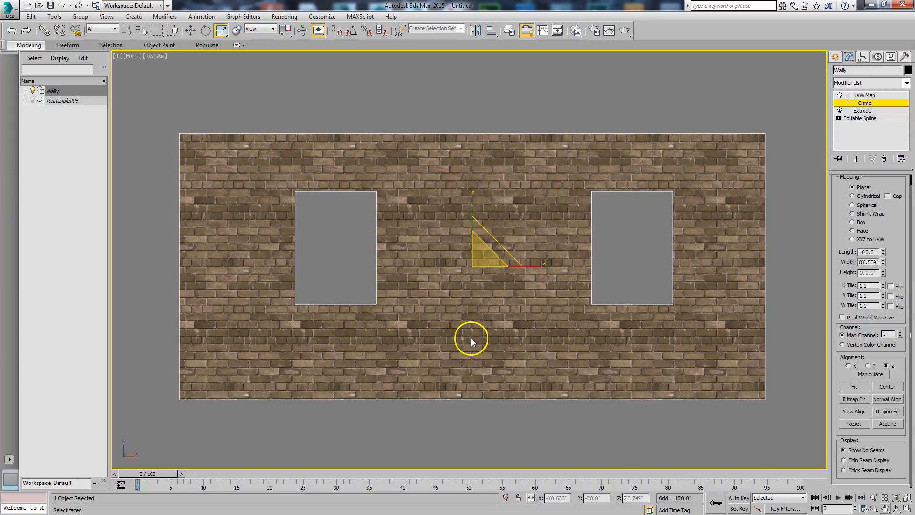
pyautogui.scroll(8, 482, 300)
pyautogui.moveTo(483, 298); pyautogui.dragTo(470, 331, button='middle')
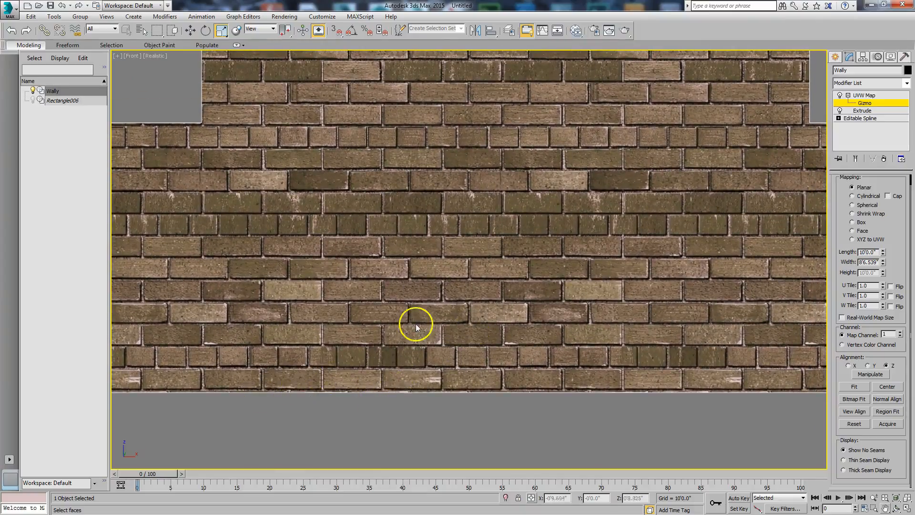
pyautogui.scroll(-3, 416, 327)
# Move the UVW Map gizmo down to about Z 4'11.67" to line up the brick courses with the wall's bottom edge
pyautogui.rightClick(443, 251)
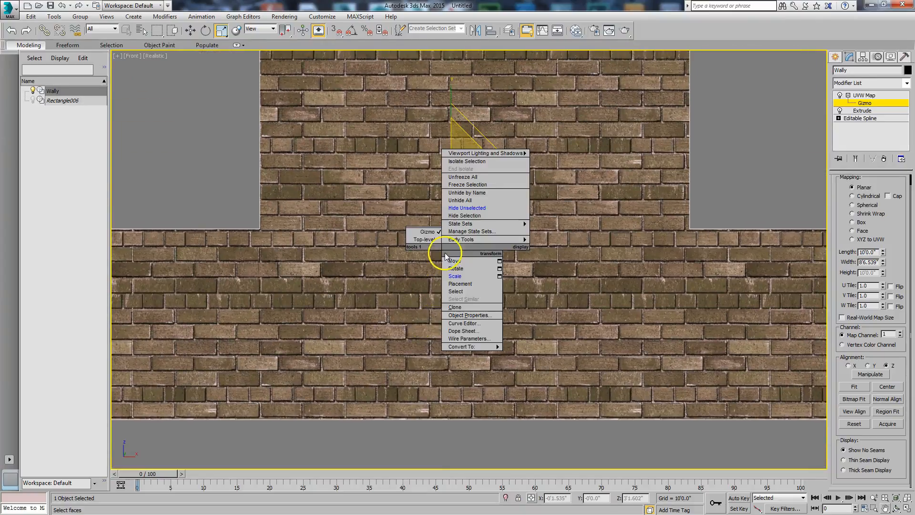
pyautogui.click(455, 260)
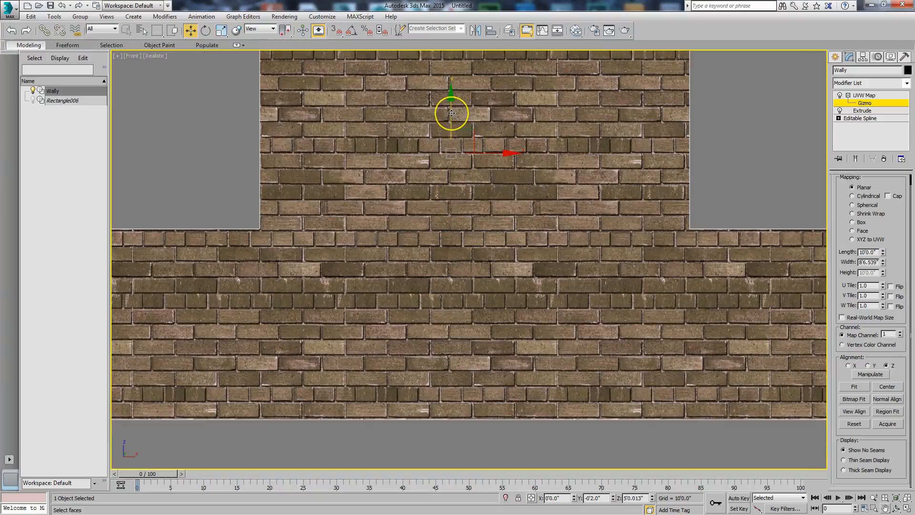
pyautogui.moveTo(451, 114); pyautogui.dragTo(451, 115)
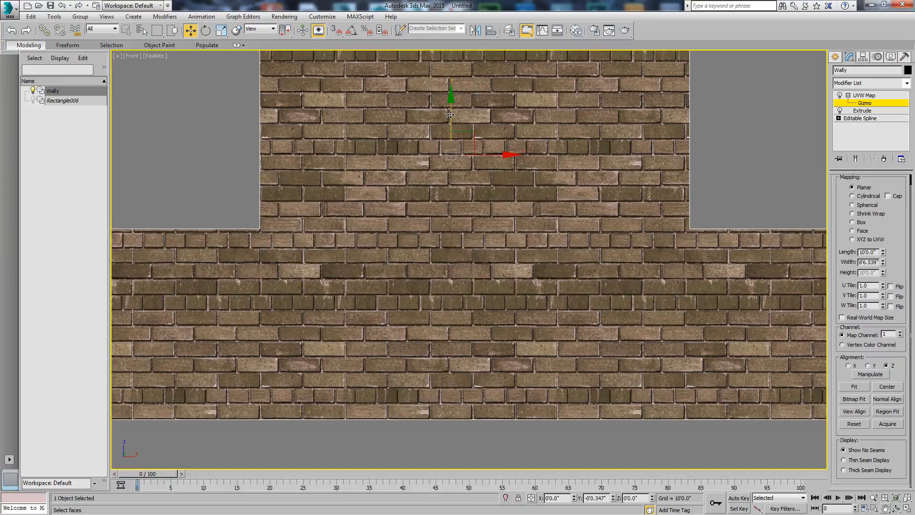
pyautogui.moveTo(530, 324); pyautogui.dragTo(545, 302, button='middle')
pyautogui.moveTo(327, 278)
pyautogui.mouseDown(button='middle')
pyautogui.moveTo(465, 284)
pyautogui.moveTo(457, 301)
pyautogui.mouseUp(button='middle')
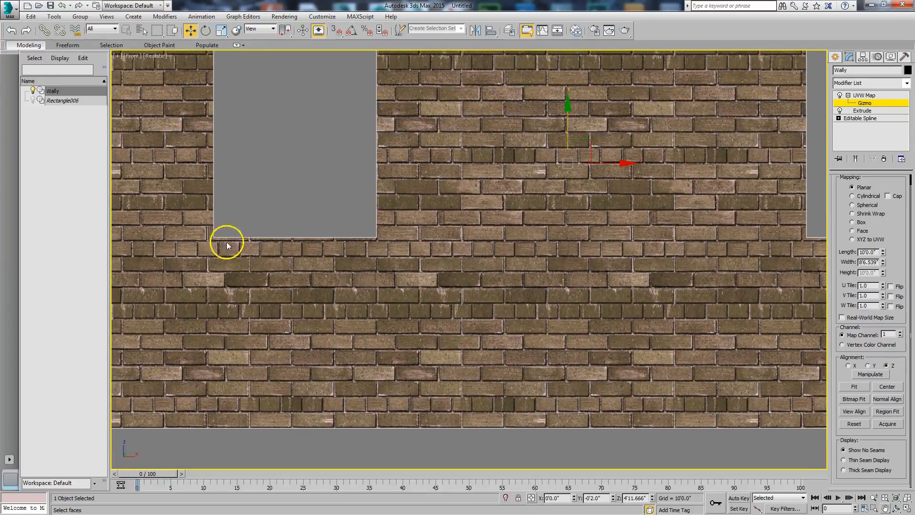
# Add an Edit Mesh modifier to the wall and place it below the UVW Map in the modifier stack
pyautogui.scroll(-3, 407, 239)
pyautogui.moveTo(476, 267); pyautogui.dragTo(473, 272, button='middle')
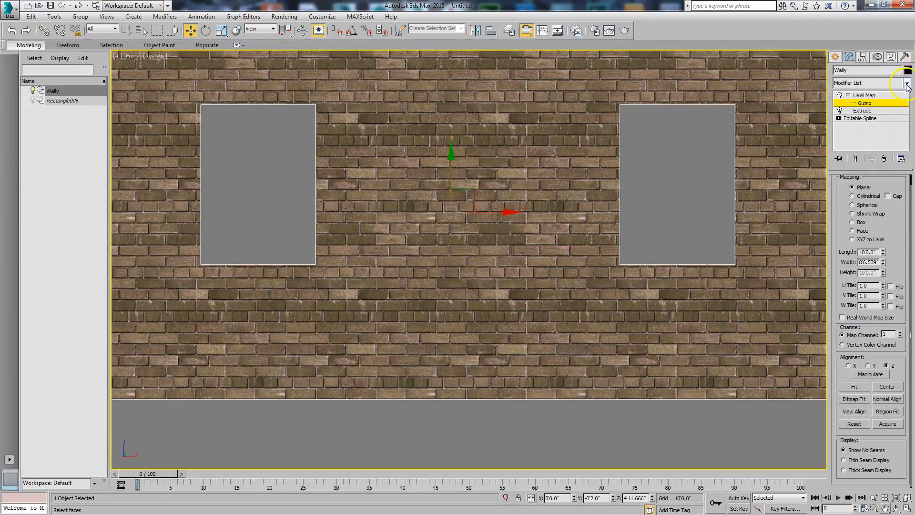
pyautogui.click(907, 84)
pyautogui.moveTo(909, 125); pyautogui.dragTo(909, 184)
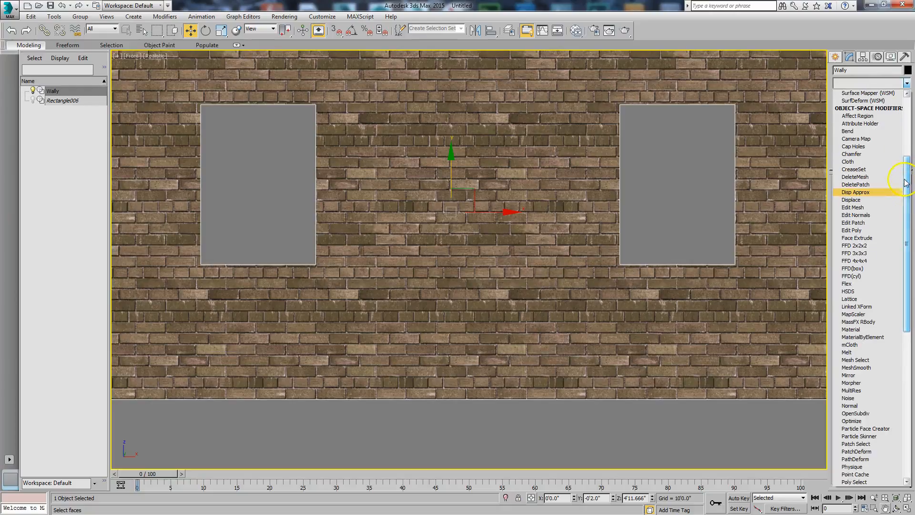
pyautogui.click(864, 208)
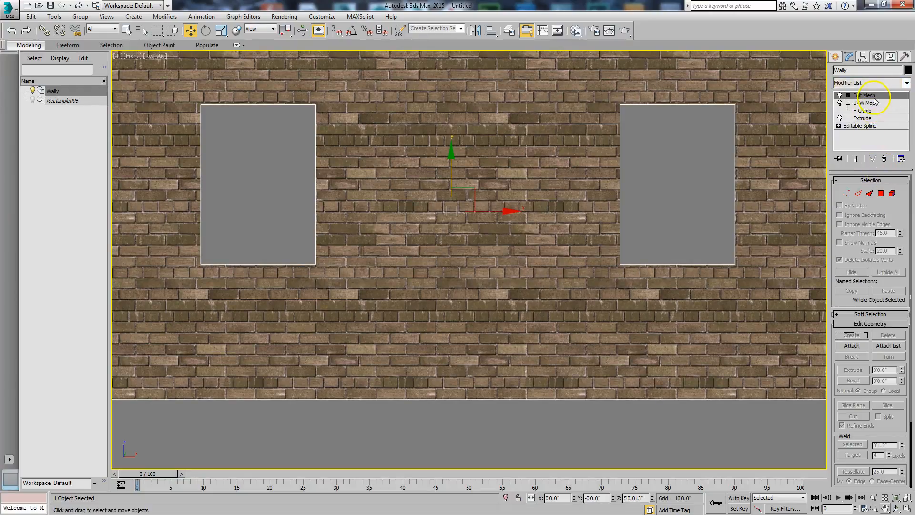
pyautogui.moveTo(877, 98); pyautogui.dragTo(873, 114)
# Lower the bottom vertices of both window openings to about Z 3'6.23" to meet a mortar line
pyautogui.click(848, 111)
pyautogui.click(865, 118)
pyautogui.moveTo(178, 241); pyautogui.dragTo(539, 281)
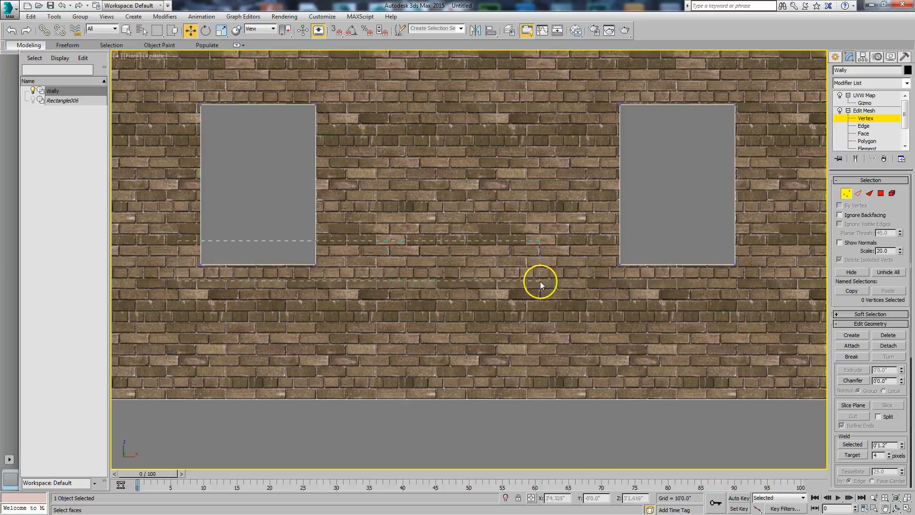
pyautogui.moveTo(767, 298); pyautogui.dragTo(772, 299)
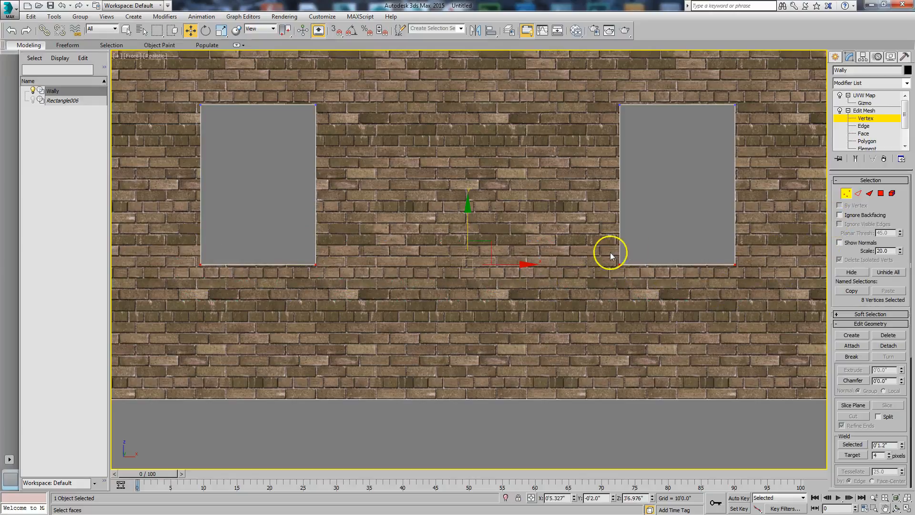
pyautogui.moveTo(466, 213)
pyautogui.mouseDown()
pyautogui.moveTo(468, 199)
pyautogui.moveTo(466, 223)
pyautogui.mouseUp()
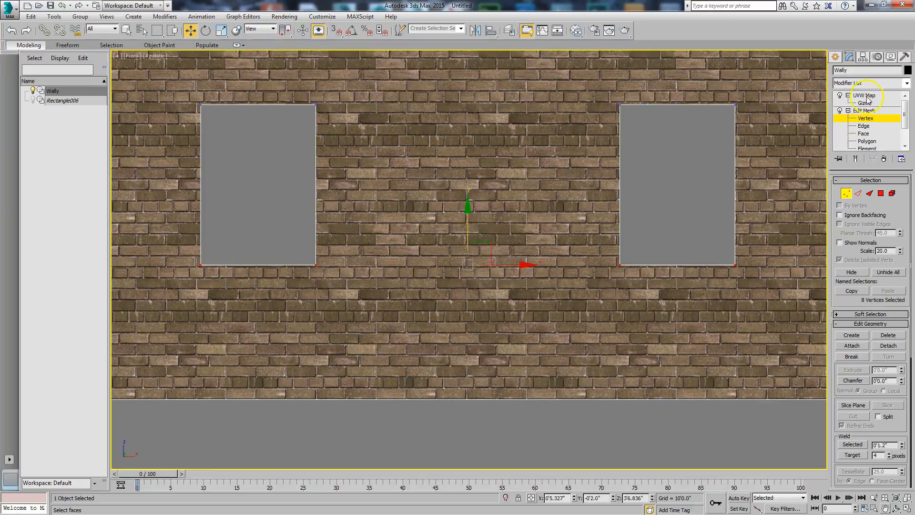
pyautogui.moveTo(466, 210); pyautogui.dragTo(464, 213)
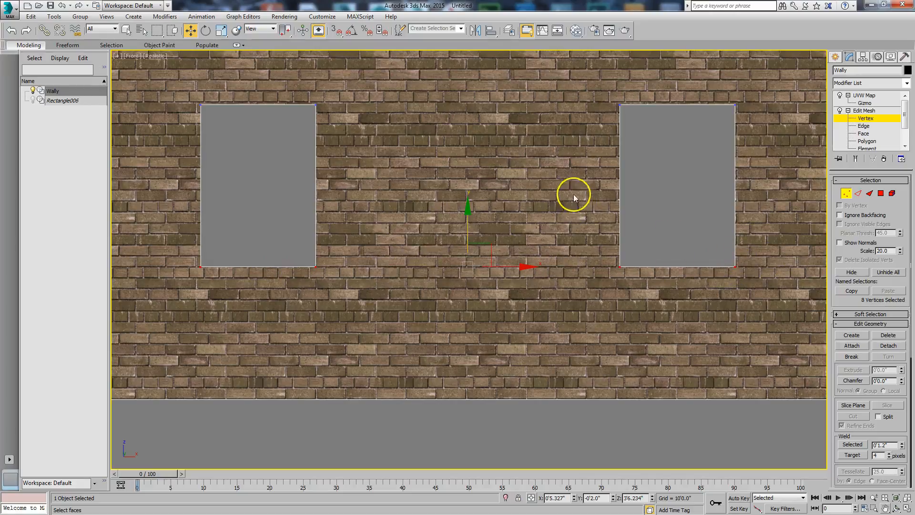
# Move the top vertices of both window openings to about Z 7'10.45" to match the brick course above them
pyautogui.moveTo(275, 195); pyautogui.dragTo(296, 257, button='middle')
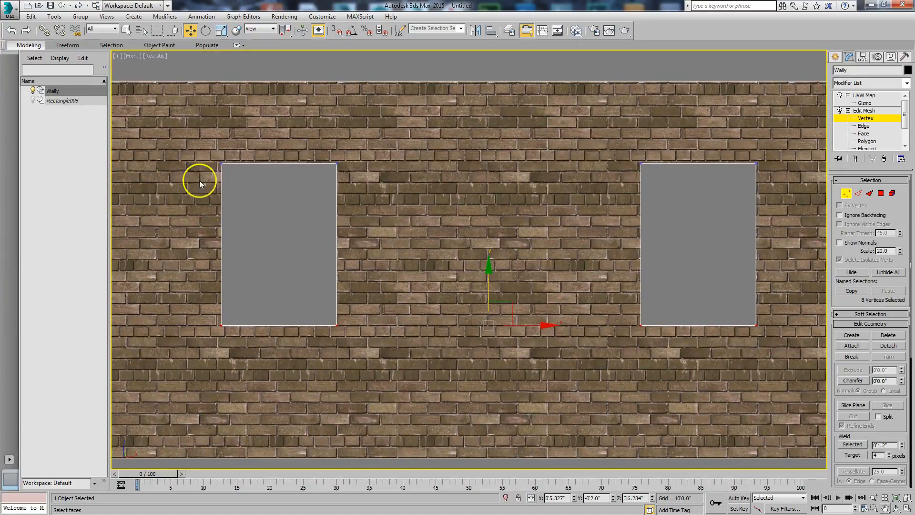
pyautogui.moveTo(208, 145); pyautogui.dragTo(805, 189)
pyautogui.moveTo(490, 124); pyautogui.dragTo(490, 122)
# Lower the wall's top vertices to about Z 9'11.35" to end on a full brick course and leave vertex editing
pyautogui.scroll(-2, 613, 141)
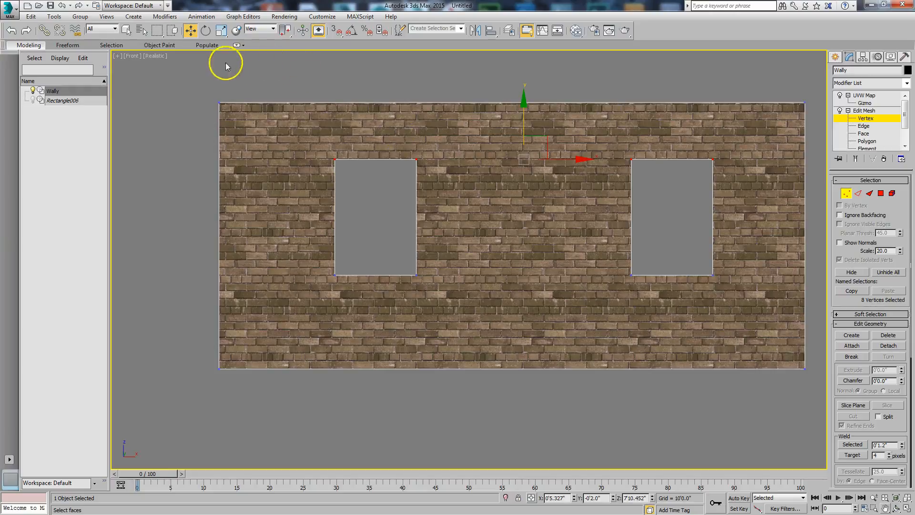
pyautogui.moveTo(213, 67); pyautogui.dragTo(845, 135)
pyautogui.scroll(3, 566, 114)
pyautogui.moveTo(565, 115); pyautogui.dragTo(614, 189, button='middle')
pyautogui.scroll(-1, 623, 192)
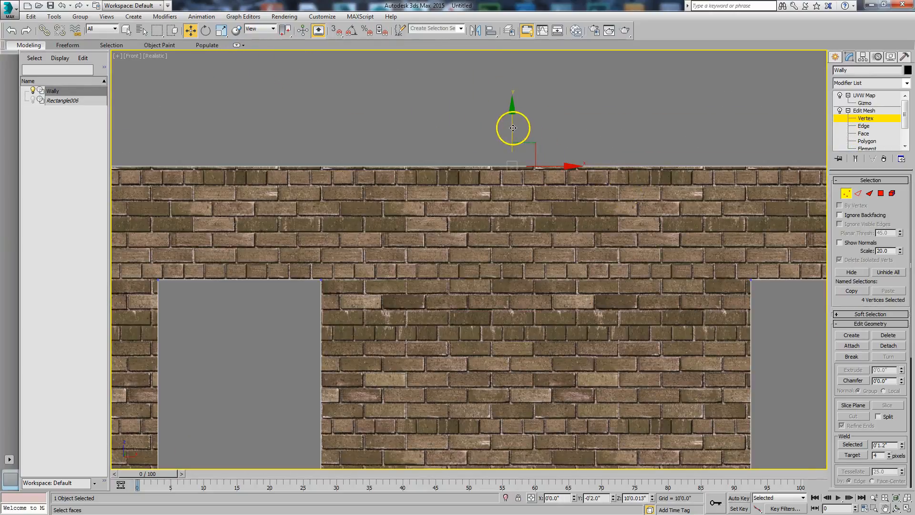
pyautogui.moveTo(513, 128); pyautogui.dragTo(509, 135)
pyautogui.scroll(-3, 490, 190)
pyautogui.moveTo(530, 208); pyautogui.dragTo(470, 189, button='middle')
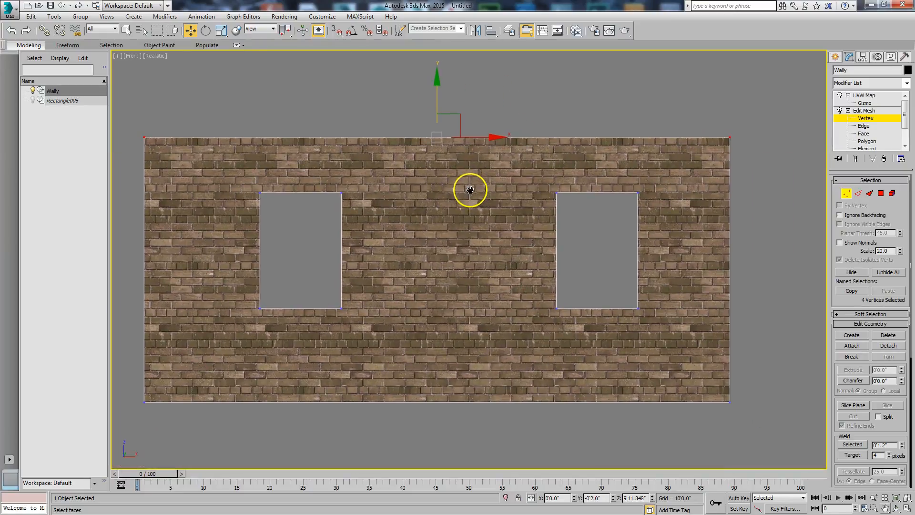
pyautogui.click(846, 193)
pyautogui.moveTo(586, 231); pyautogui.dragTo(564, 221, button='middle')
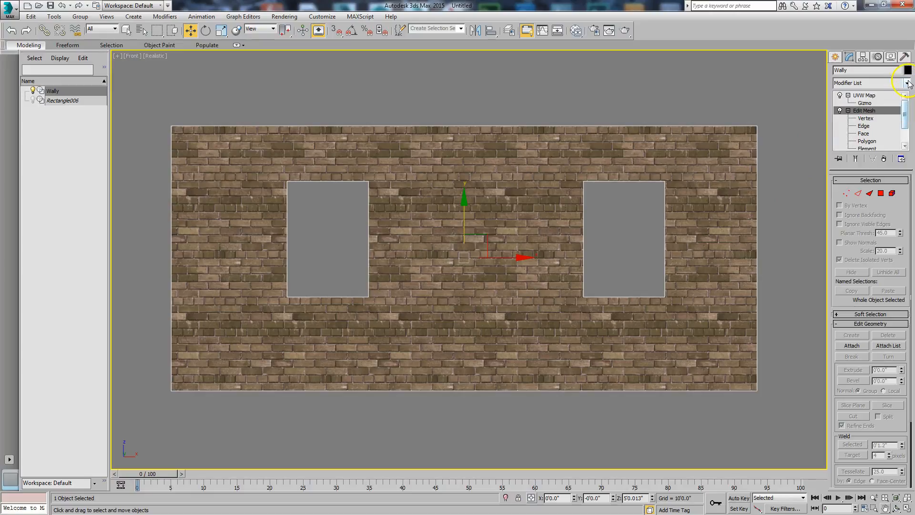
# Paste a copy of the UVW Map modifier above the original and assign the copy to map channel 2
pyautogui.click(866, 95)
pyautogui.rightClick(869, 96)
pyautogui.click(807, 135)
pyautogui.rightClick(857, 100)
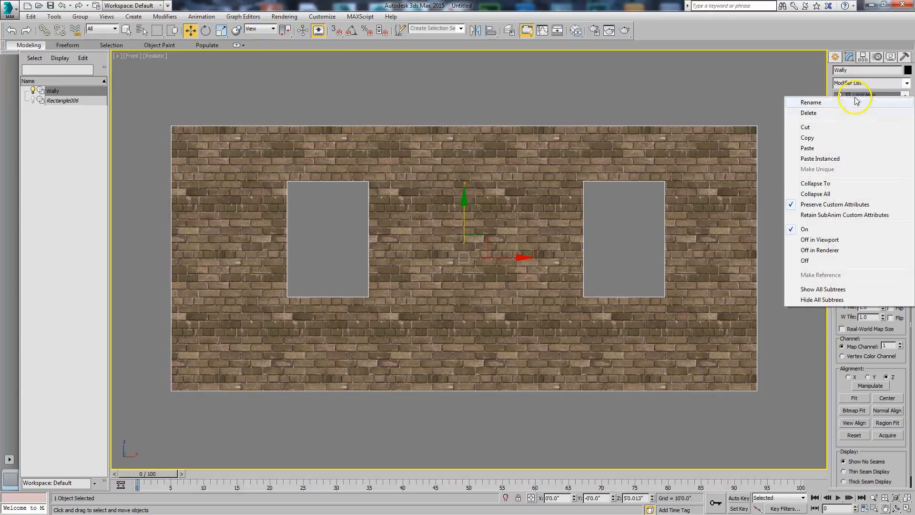
pyautogui.click(817, 147)
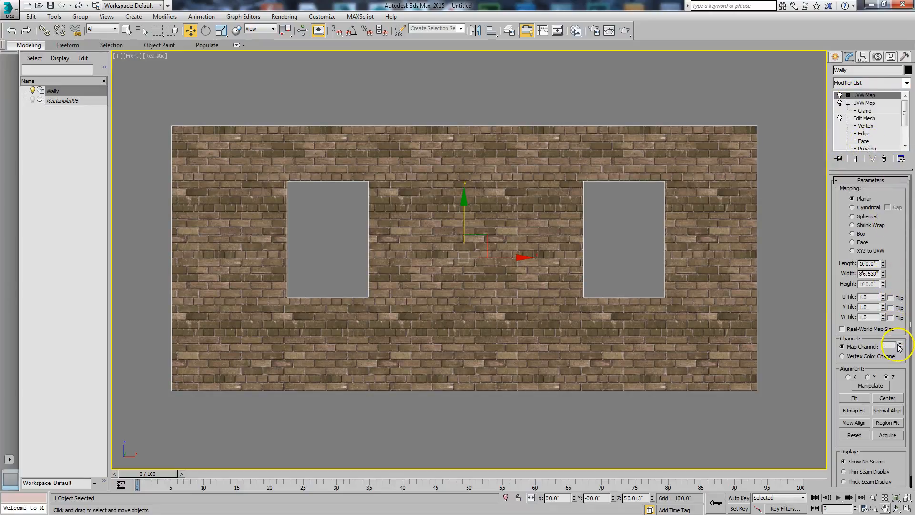
# Switch the front viewport to Wireframe and fit the channel 2 UVW Map gizmo to the wall
pyautogui.click(848, 95)
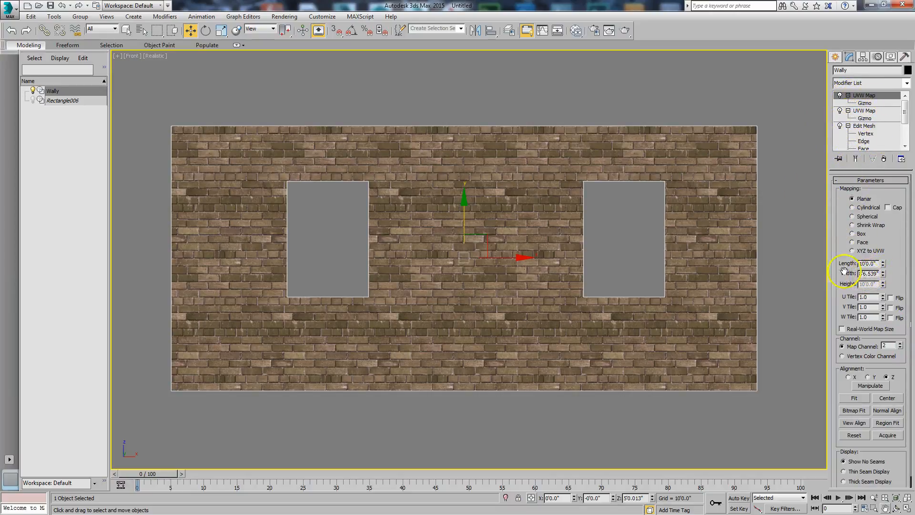
pyautogui.moveTo(874, 275); pyautogui.dragTo(849, 275)
pyautogui.click(855, 397)
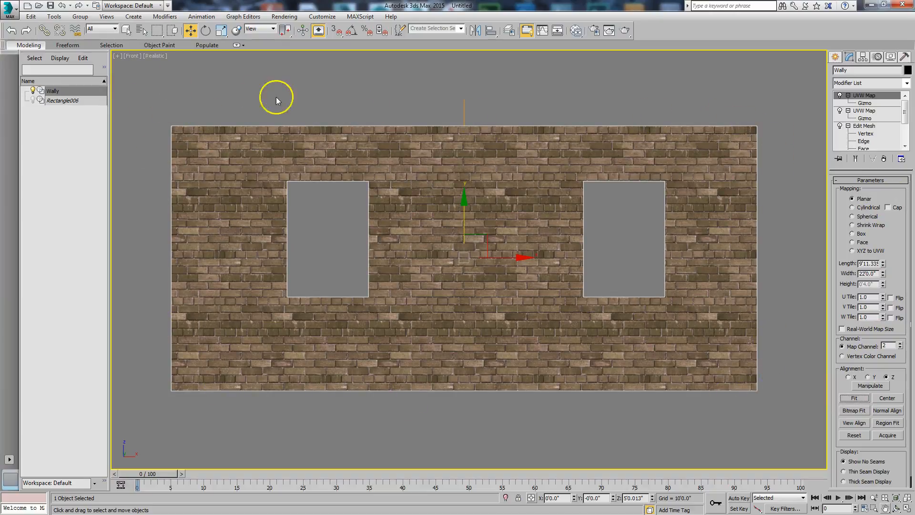
pyautogui.click(148, 57)
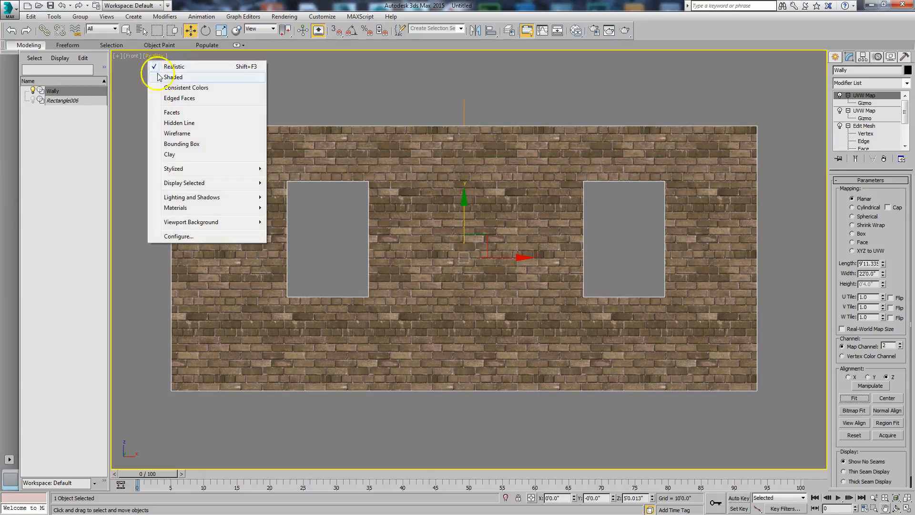
pyautogui.click(175, 134)
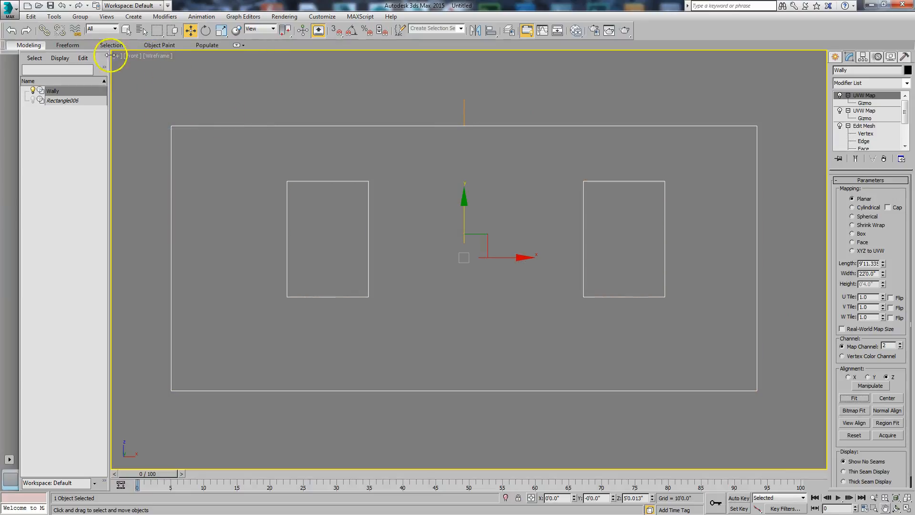
pyautogui.click(62, 6)
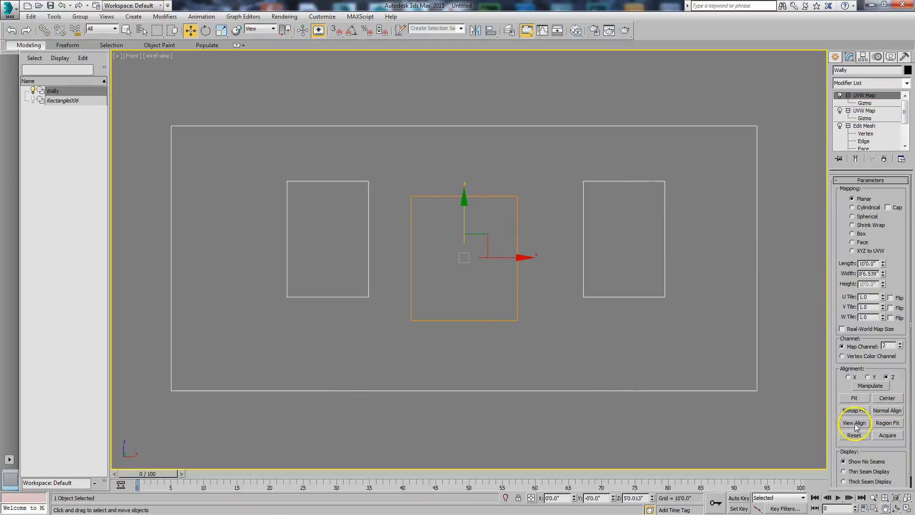
pyautogui.click(855, 399)
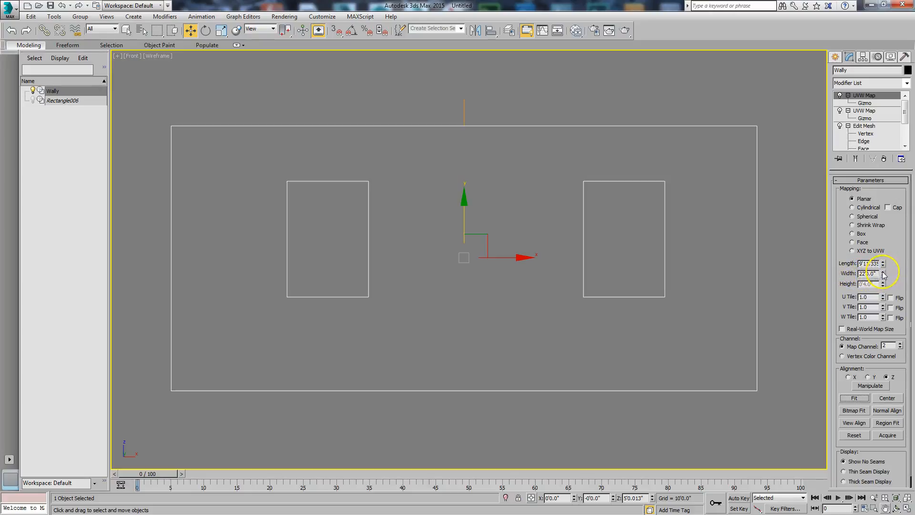
# Increase the channel 2 mapping width to 22'2.64" and copy that value to the length for a square gizmo
pyautogui.moveTo(884, 275); pyautogui.dragTo(884, 273)
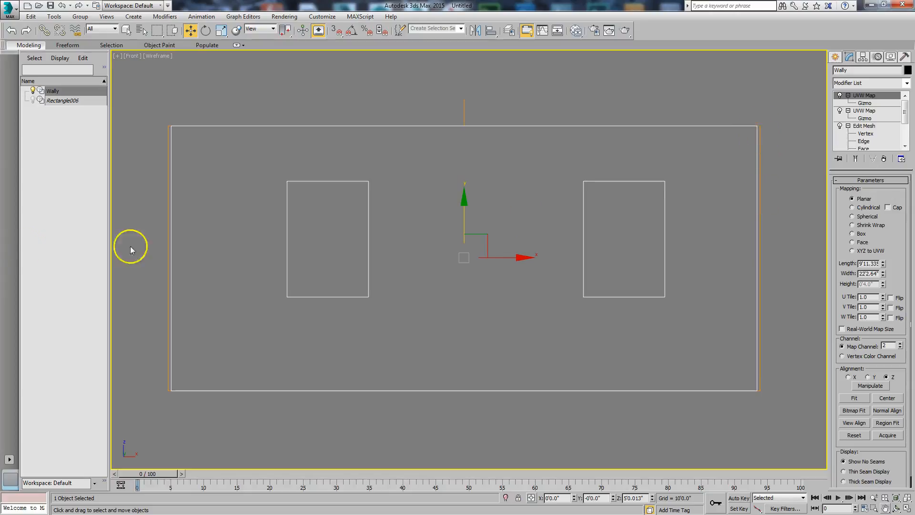
pyautogui.click(869, 273)
pyautogui.rightClick(868, 275)
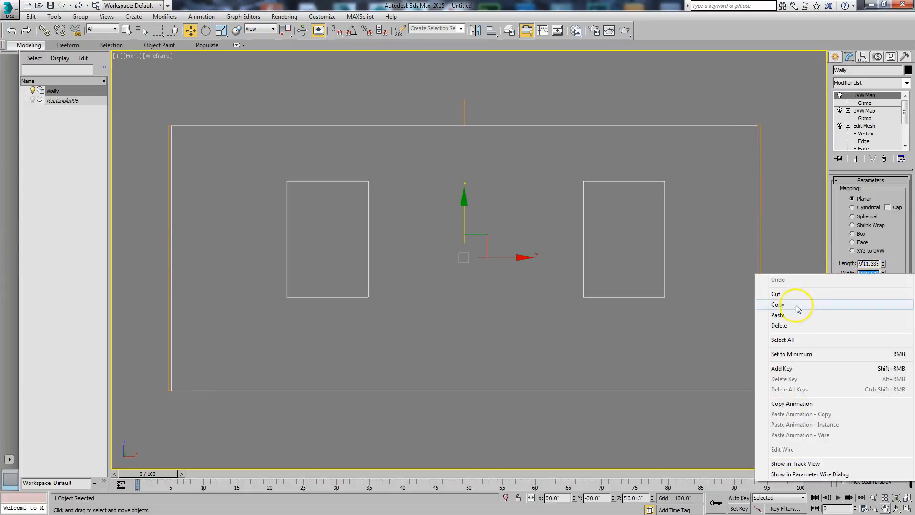
pyautogui.click(800, 306)
pyautogui.rightClick(869, 265)
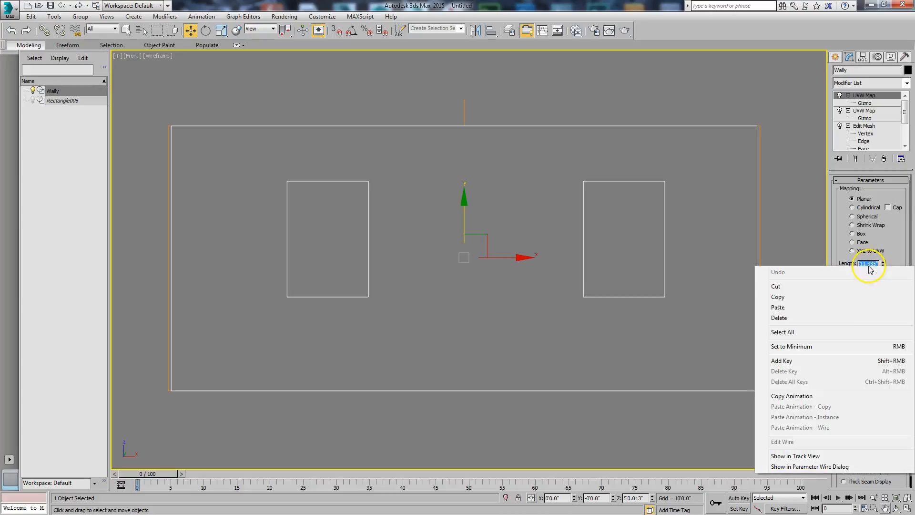
pyautogui.click(801, 310)
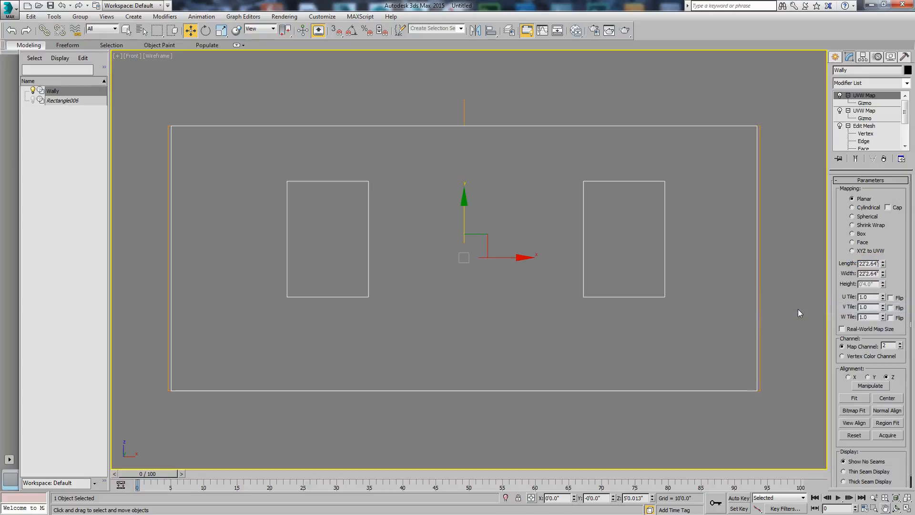
pyautogui.press('Return')
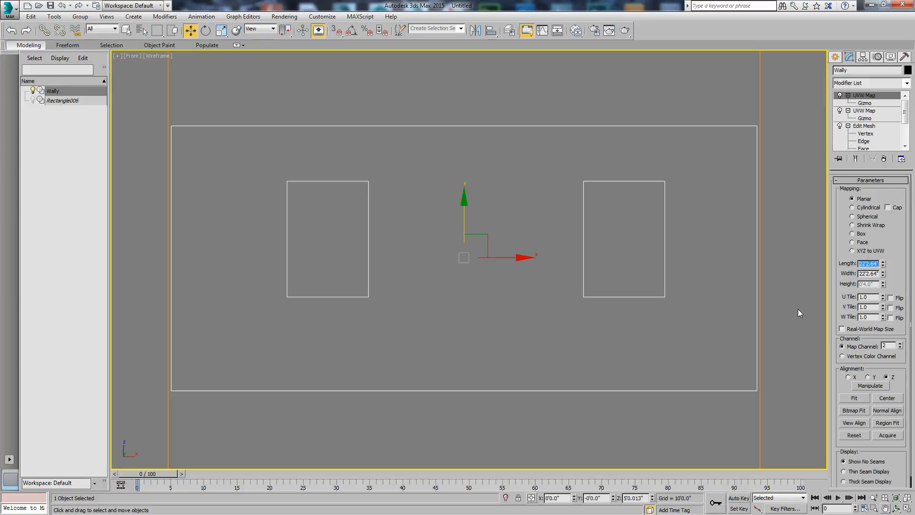
# Move the square channel 2 gizmo up to about Z 10'11.88", with its lower edge just below the wall's base
pyautogui.scroll(-4, 588, 292)
pyautogui.moveTo(548, 312); pyautogui.dragTo(518, 311, button='middle')
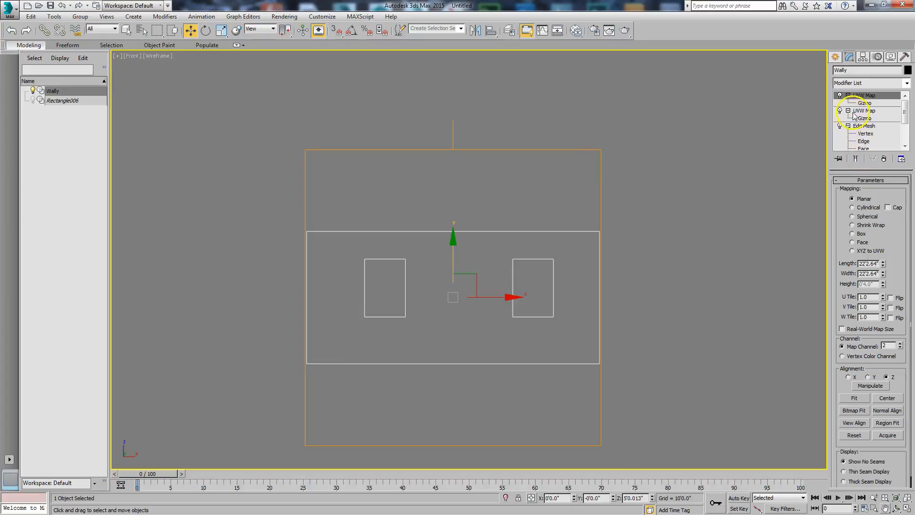
pyautogui.click(864, 103)
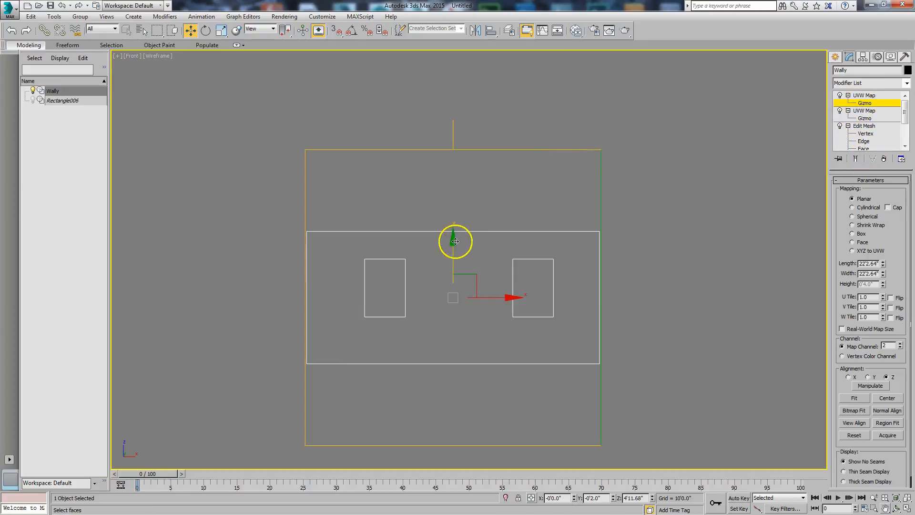
pyautogui.moveTo(452, 243); pyautogui.dragTo(442, 168)
pyautogui.scroll(1, 456, 256)
pyautogui.moveTo(456, 256)
pyautogui.mouseDown(button='middle')
pyautogui.moveTo(461, 226)
pyautogui.moveTo(467, 248)
pyautogui.mouseUp(button='middle')
pyautogui.scroll(-1, 467, 156)
pyautogui.moveTo(467, 156); pyautogui.dragTo(459, 202, button='middle')
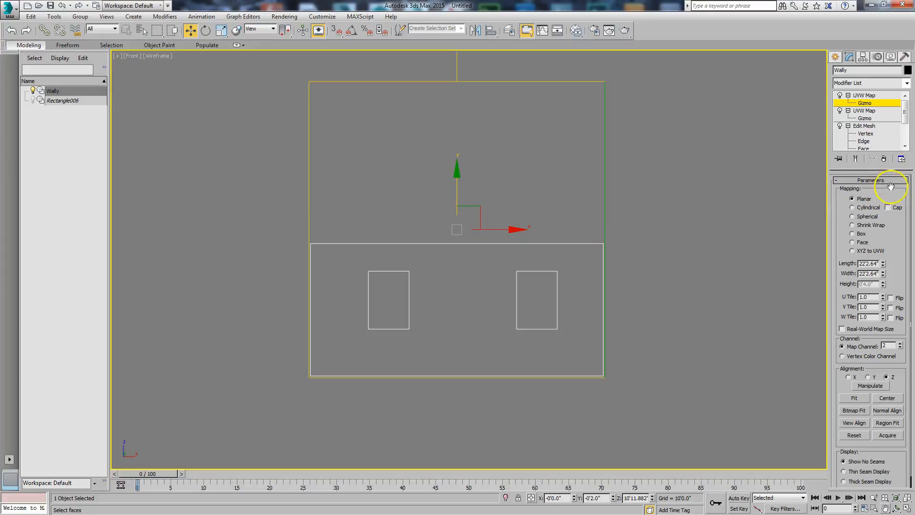
pyautogui.click(877, 98)
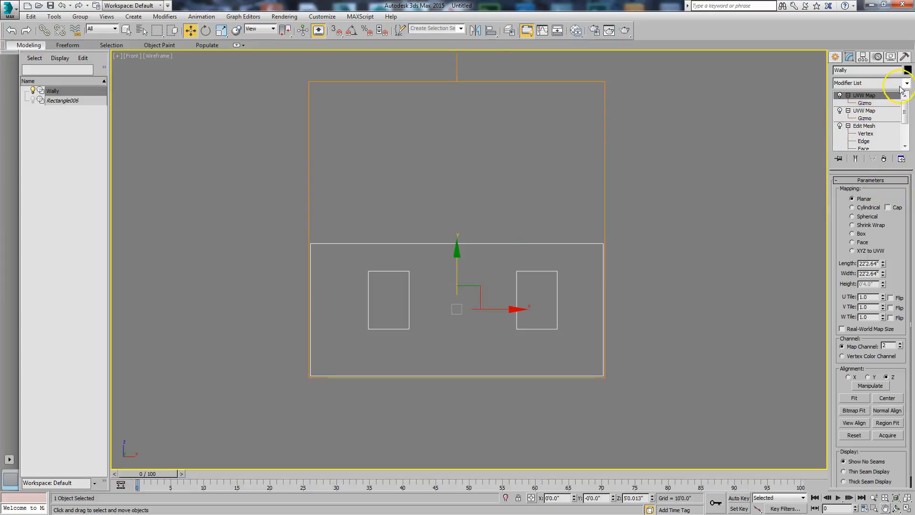
# Add an Unwrap UVW modifier on top of the wall's modifier stack
pyautogui.click(907, 83)
pyautogui.moveTo(911, 114); pyautogui.dragTo(911, 310)
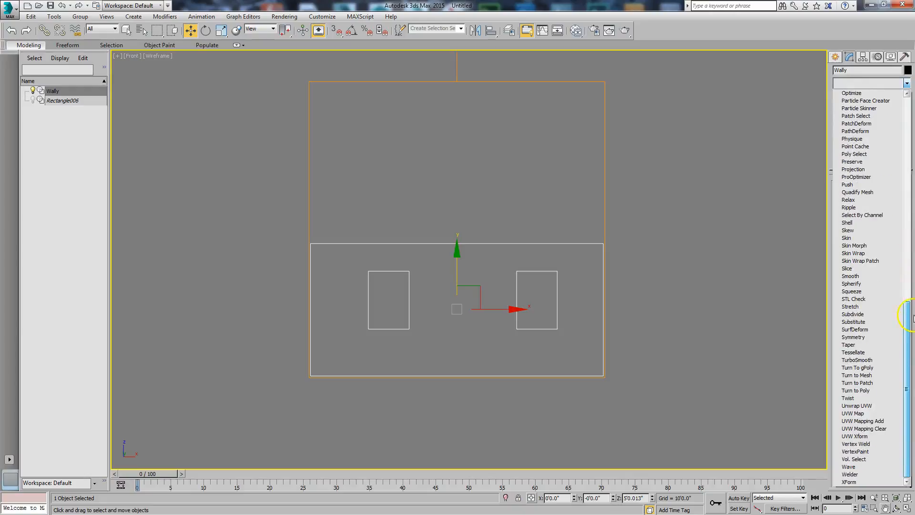
pyautogui.click(868, 406)
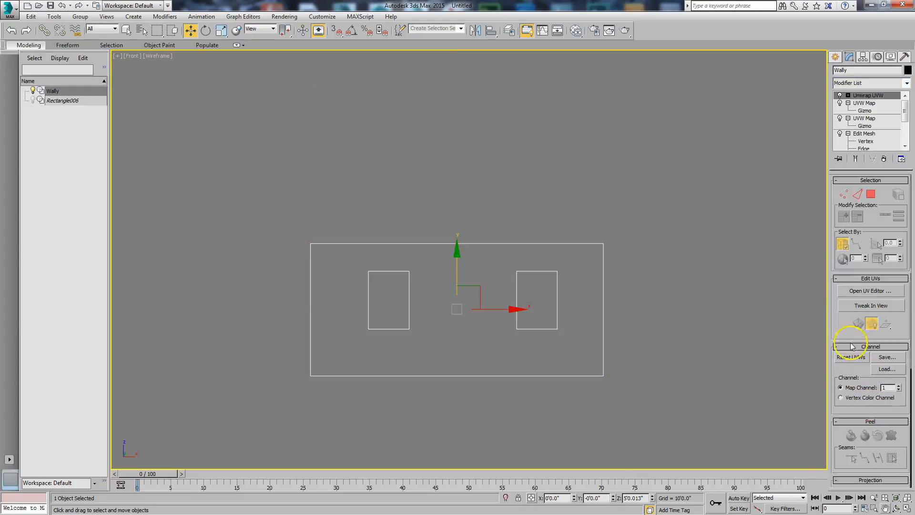
# Open the wall's UVs in the UV Editor to check the layout, and close the editor
pyautogui.click(860, 292)
pyautogui.click(249, 151)
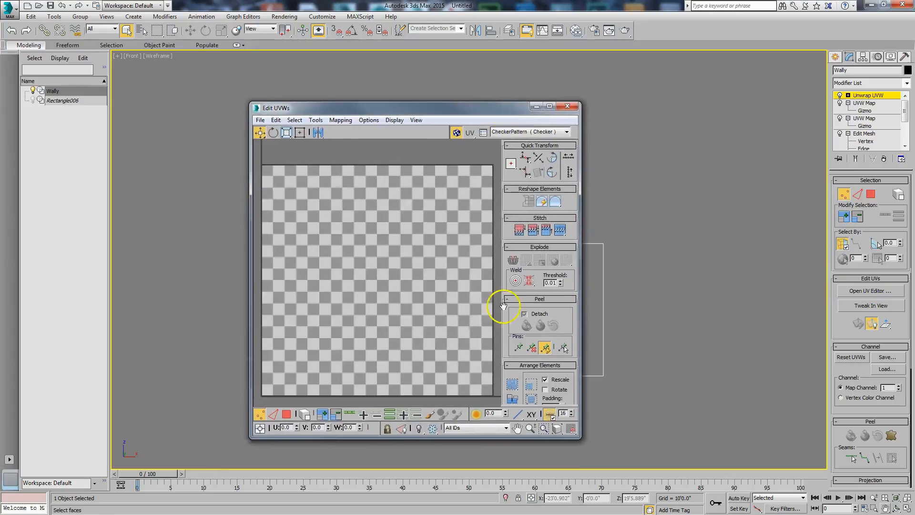
pyautogui.click(567, 107)
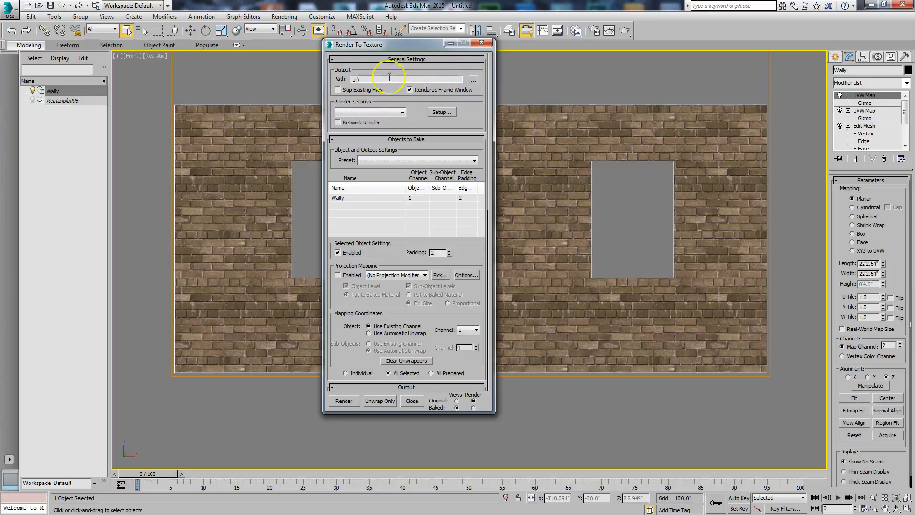
# Add a DiffuseMap element to the wall's Render To Texture output
pyautogui.moveTo(469, 120); pyautogui.dragTo(450, 66)
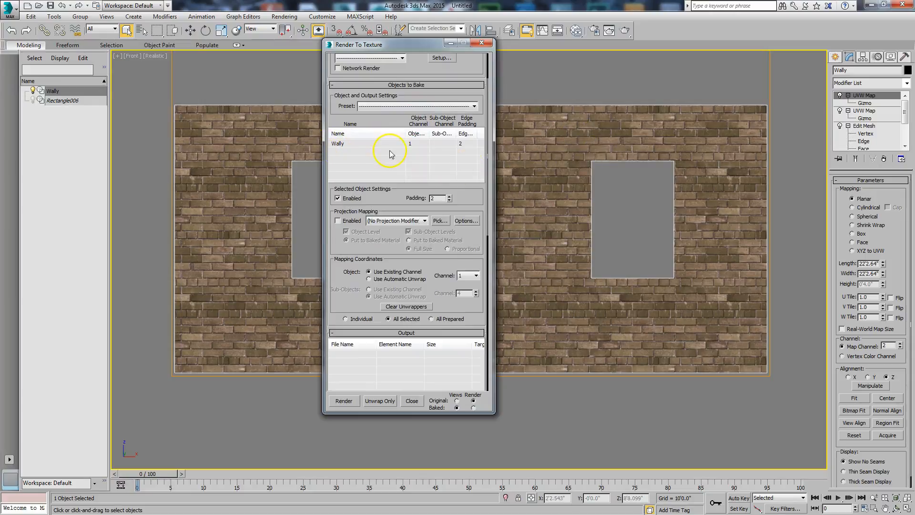
pyautogui.moveTo(382, 207); pyautogui.dragTo(377, 88)
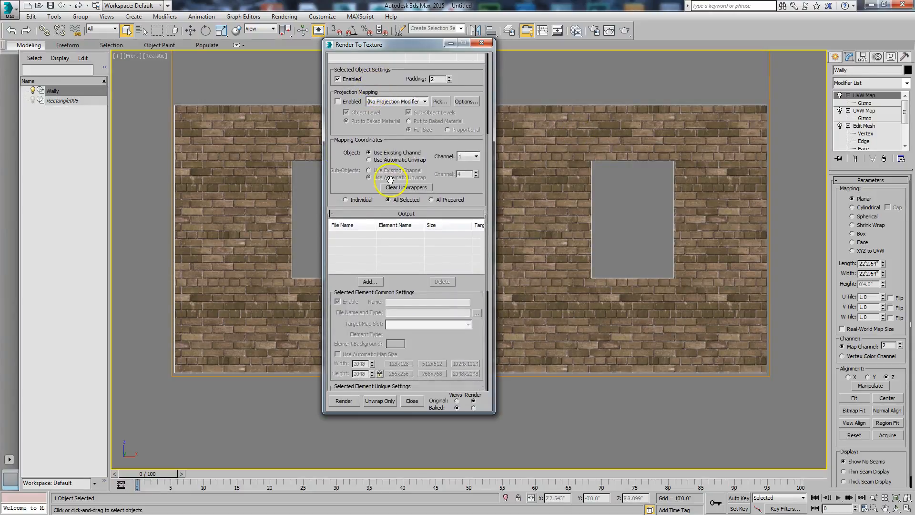
pyautogui.moveTo(355, 194); pyautogui.dragTo(353, 144)
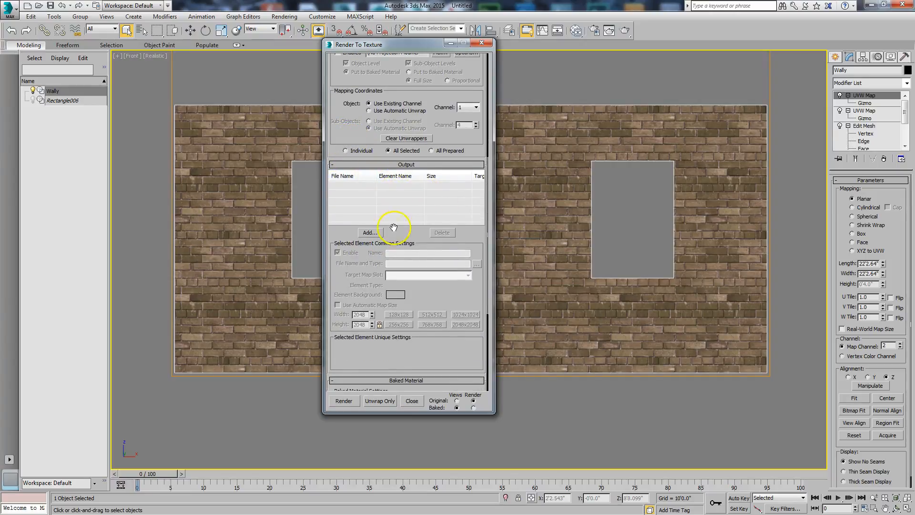
pyautogui.click(369, 233)
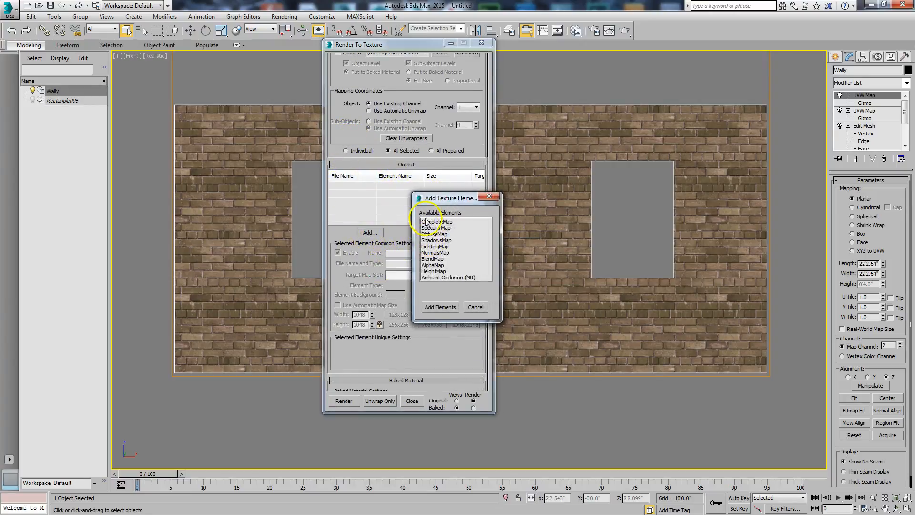
pyautogui.click(436, 235)
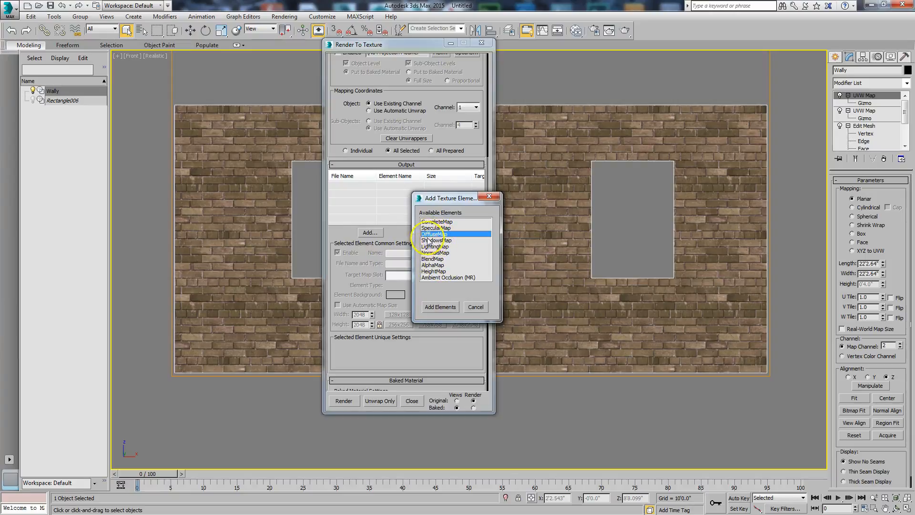
pyautogui.click(440, 306)
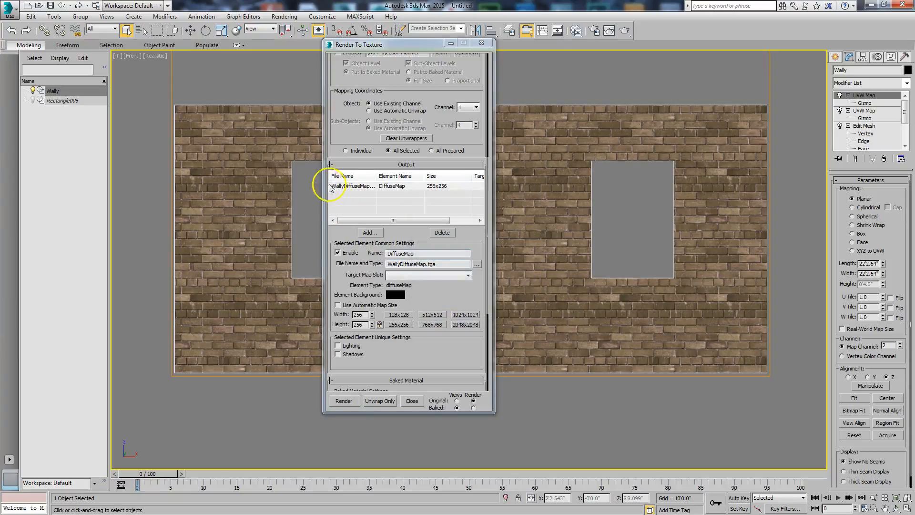
# Set the DiffuseMap size to 2048x2048 and the object's existing mapping channel to 2
pyautogui.click(439, 189)
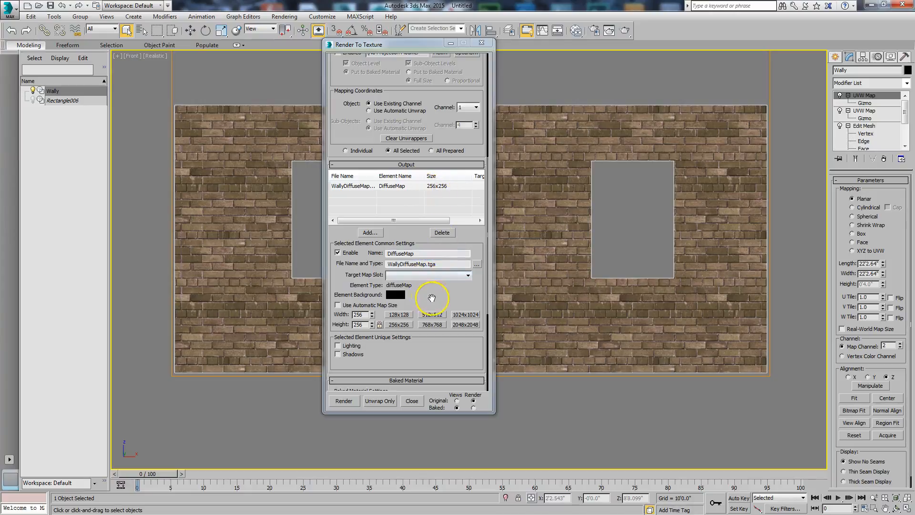
pyautogui.click(466, 325)
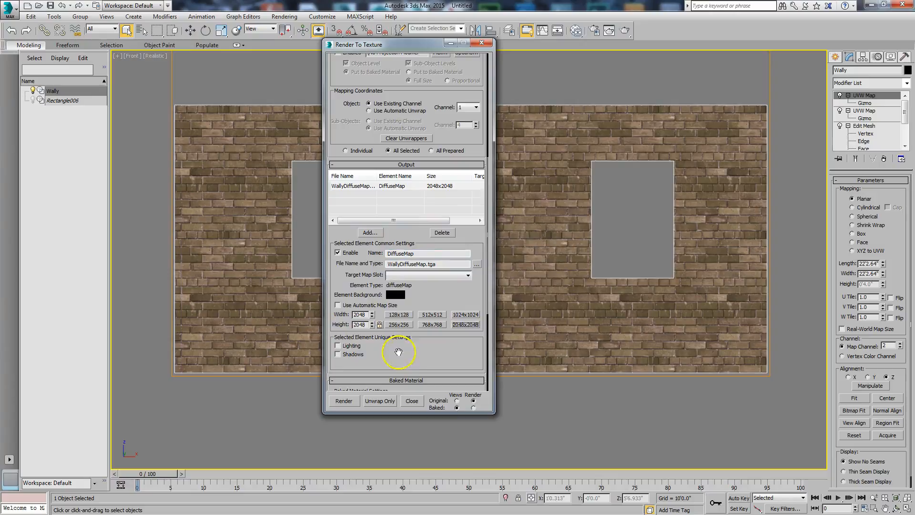
pyautogui.moveTo(433, 117); pyautogui.dragTo(453, 216)
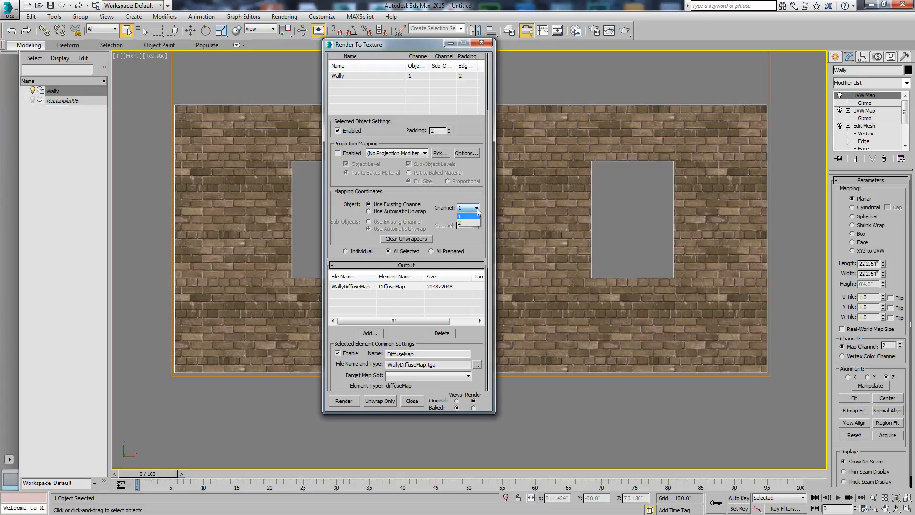
pyautogui.click(475, 218)
# Render the wall's diffuse map to texture, look over the baked image, and close the Render To Texture and rendered frame windows
pyautogui.moveTo(381, 45)
pyautogui.mouseDown()
pyautogui.moveTo(295, 15)
pyautogui.moveTo(268, 18)
pyautogui.mouseUp()
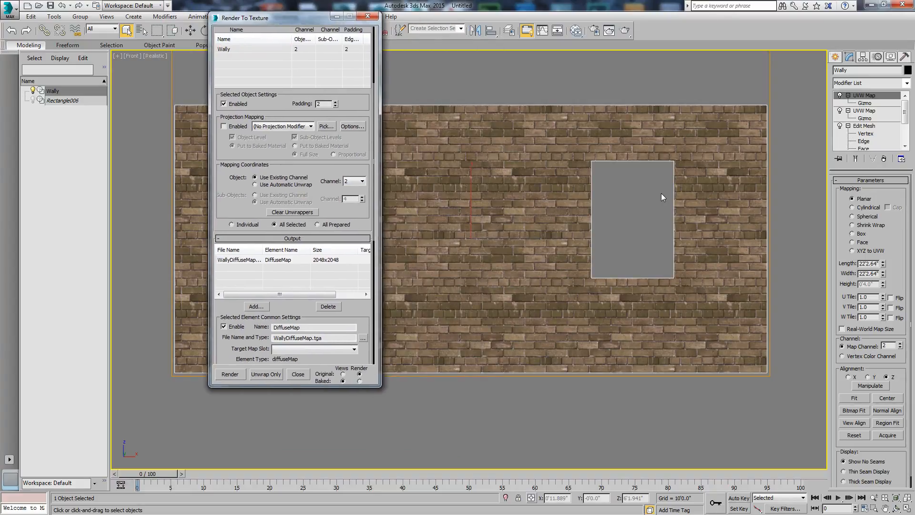
pyautogui.click(230, 373)
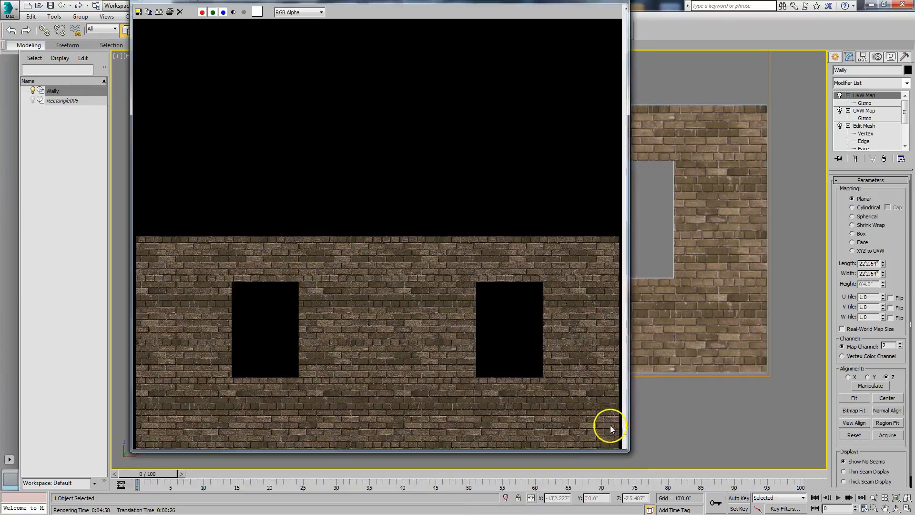
pyautogui.click(625, 445)
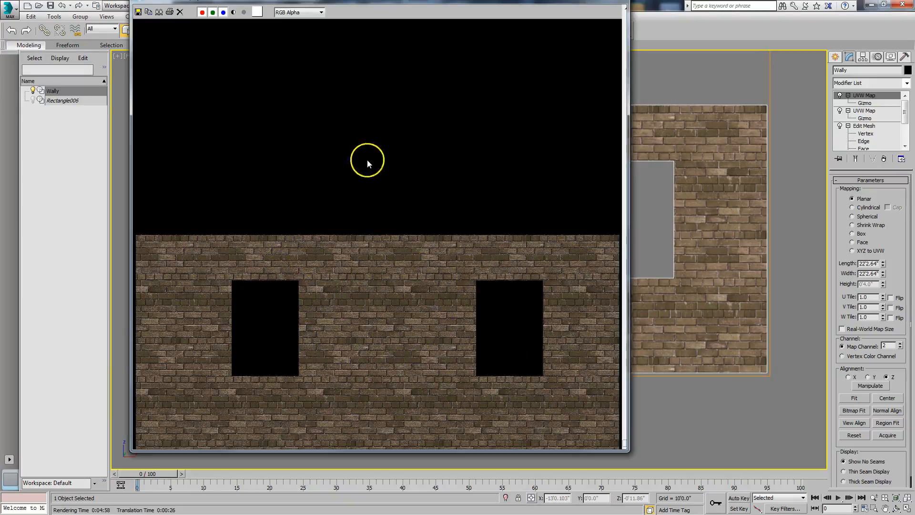
pyautogui.moveTo(373, 4); pyautogui.dragTo(600, 15)
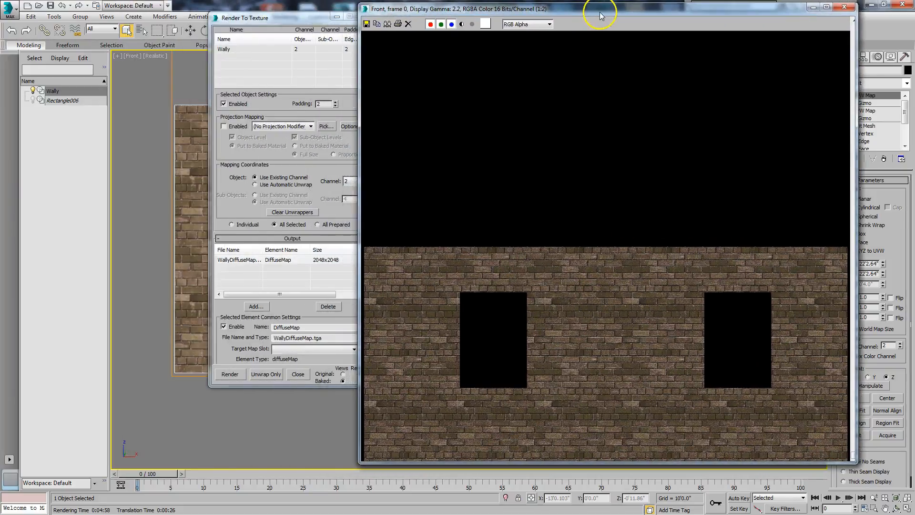
pyautogui.moveTo(293, 18); pyautogui.dragTo(253, 54)
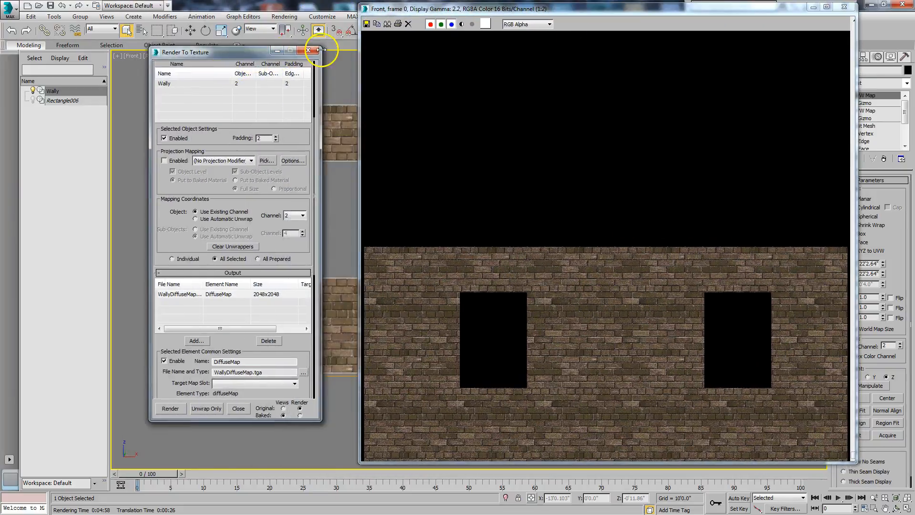
pyautogui.click(308, 49)
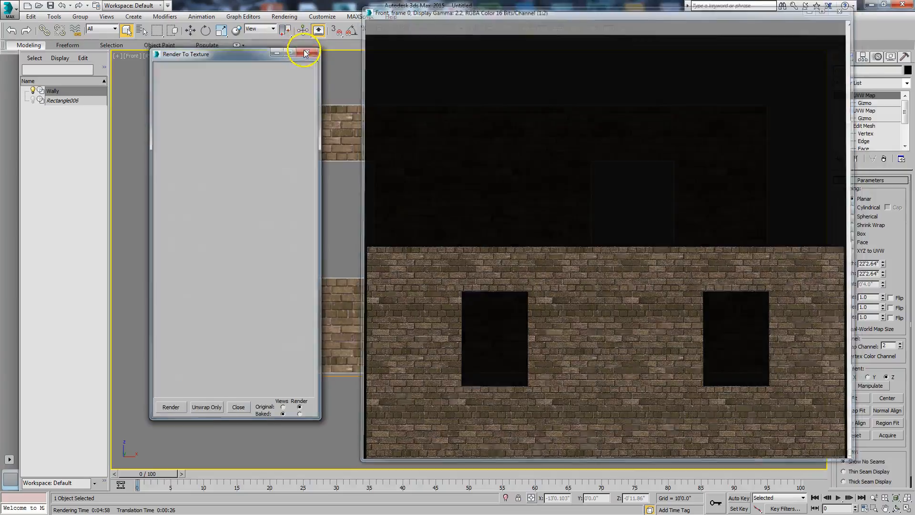
# View the baked WallyDiffuseMap.tga image file from the J: drive and close its viewer
pyautogui.click(284, 17)
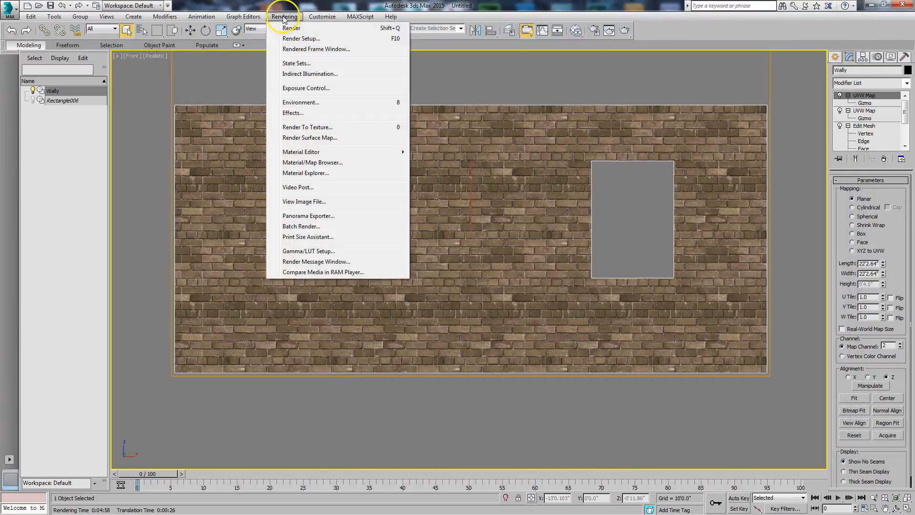
pyautogui.click(307, 201)
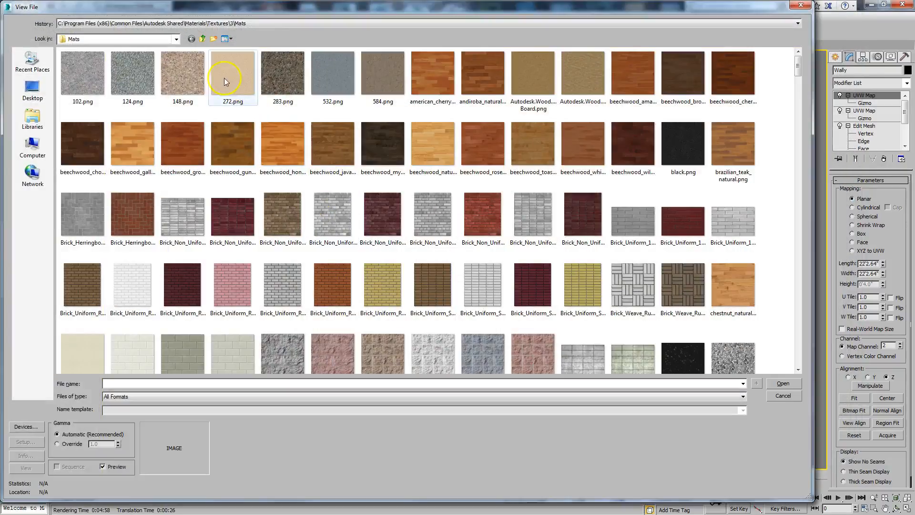
pyautogui.click(147, 39)
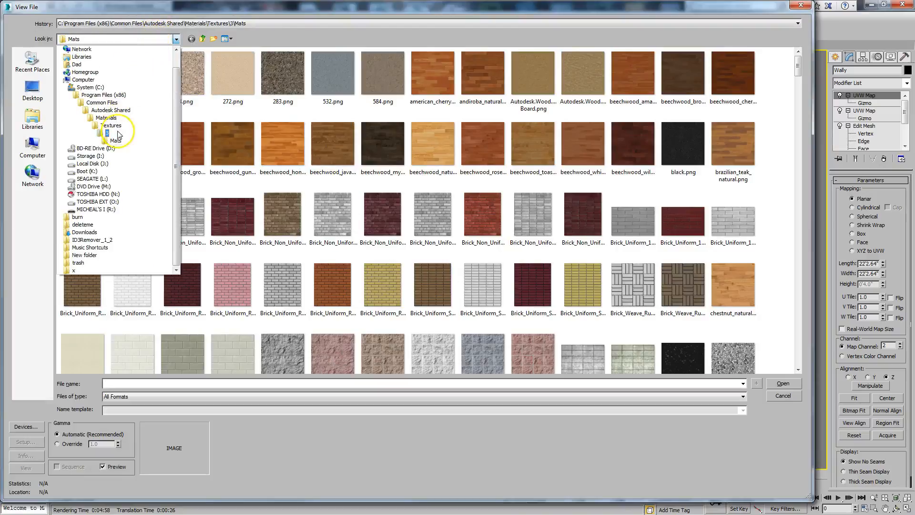
pyautogui.click(109, 163)
pyautogui.click(102, 63)
pyautogui.click(782, 383)
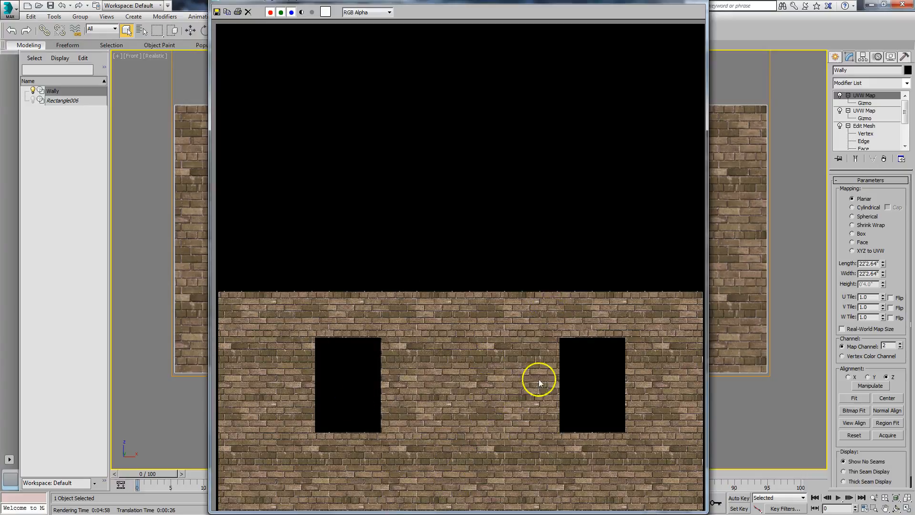
pyautogui.moveTo(575, 3)
pyautogui.mouseDown()
pyautogui.moveTo(566, 10)
pyautogui.moveTo(572, 6)
pyautogui.mouseUp()
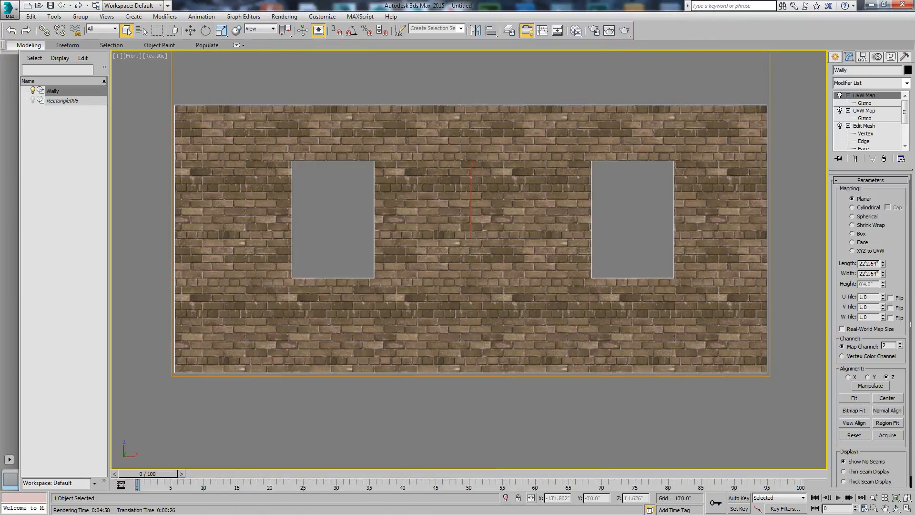
# Switch to Photoshop, inspect the brickwork around the windows in WallyDiffuseMap.tga at 100%, and fit the image back on screen
pyautogui.hotkey('alt', 'Tab')
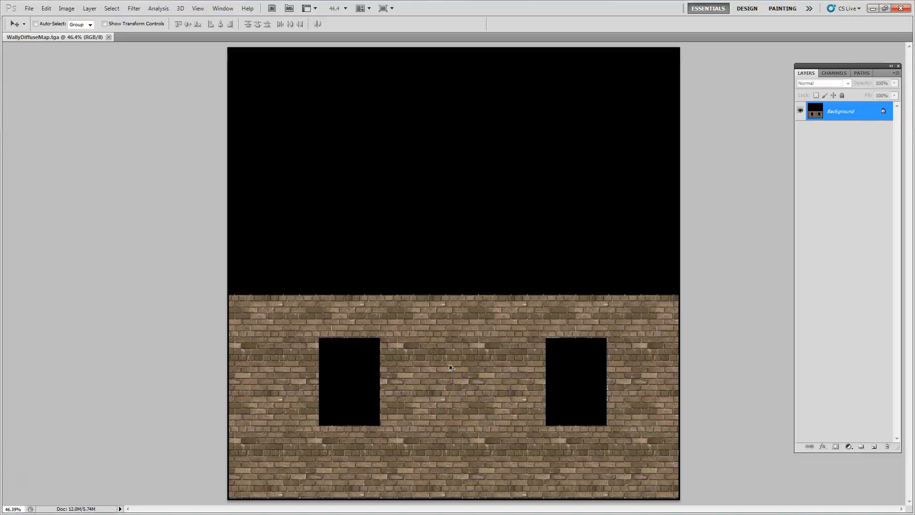
pyautogui.hotkey('ctrl', '1')
pyautogui.moveTo(417, 392); pyautogui.dragTo(562, 163)
pyautogui.moveTo(624, 364); pyautogui.dragTo(497, 302)
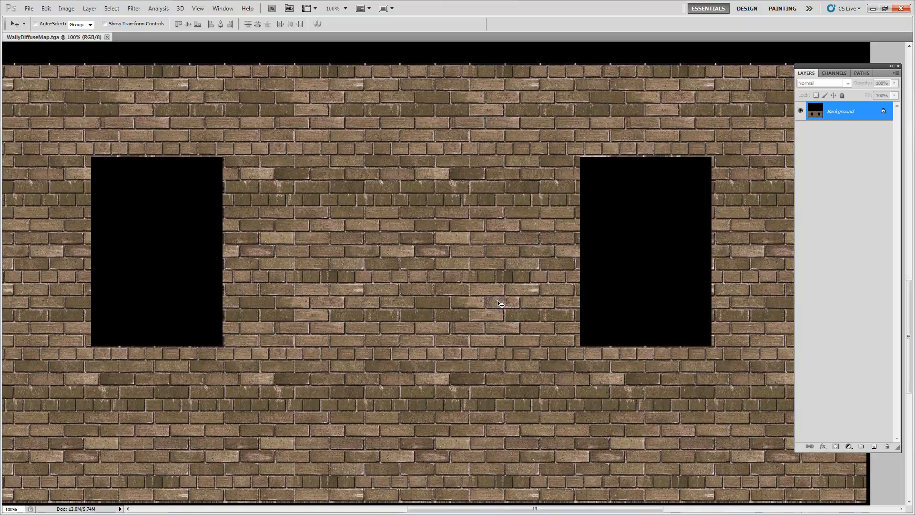
pyautogui.hotkey('ctrl', '0')
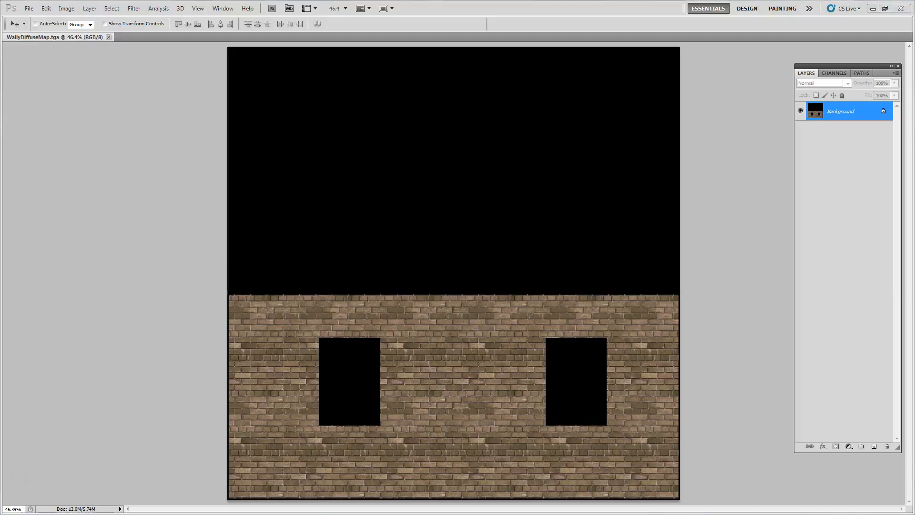
# Switch to the browser and look through the large-size Google Images results for concrete textures
pyautogui.hotkey('alt', 'Tab')
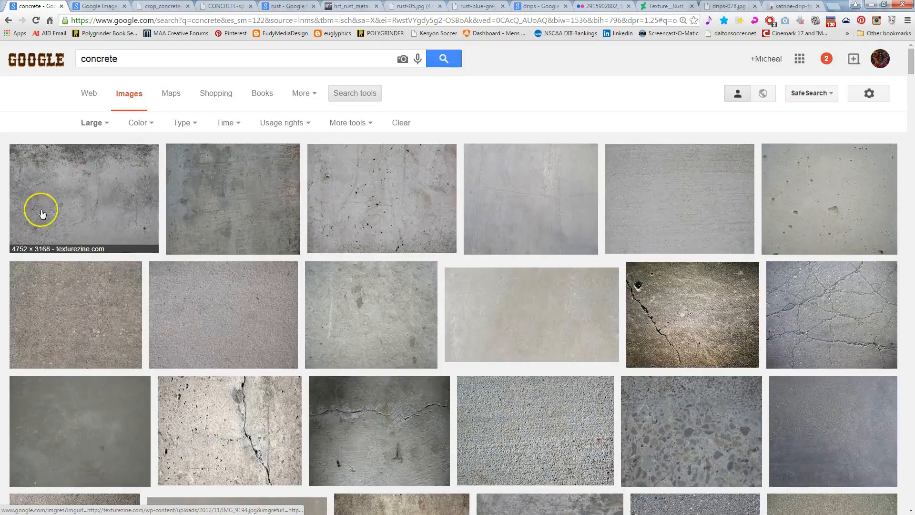
pyautogui.click(354, 94)
pyautogui.click(353, 93)
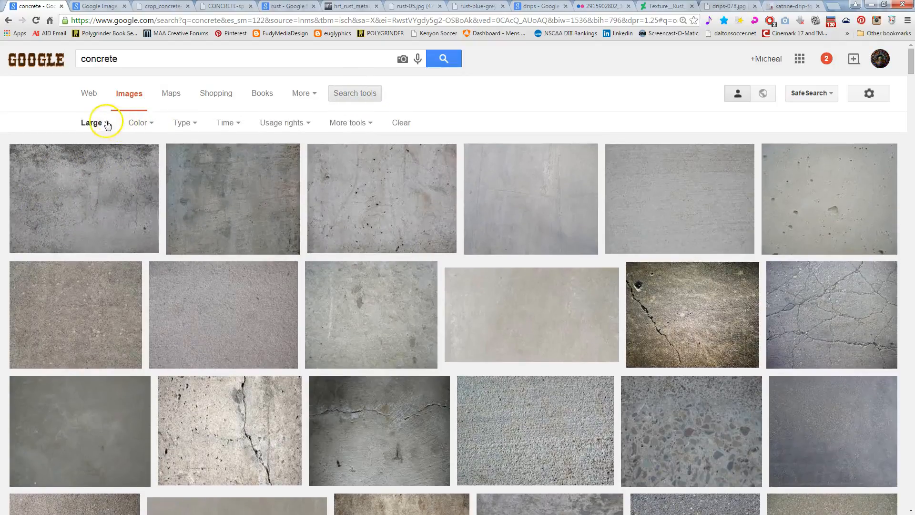
pyautogui.click(92, 123)
pyautogui.click(474, 112)
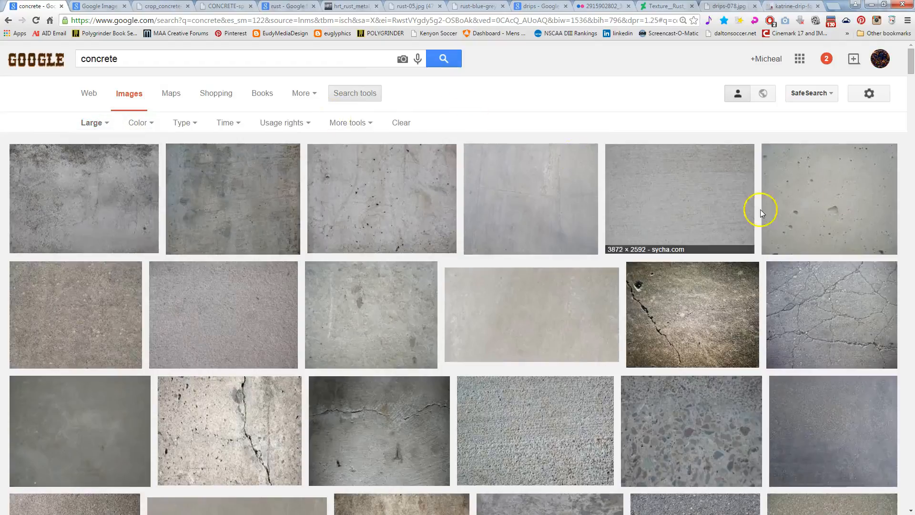
pyautogui.scroll(-3, 680, 294)
pyautogui.scroll(-5, 419, 364)
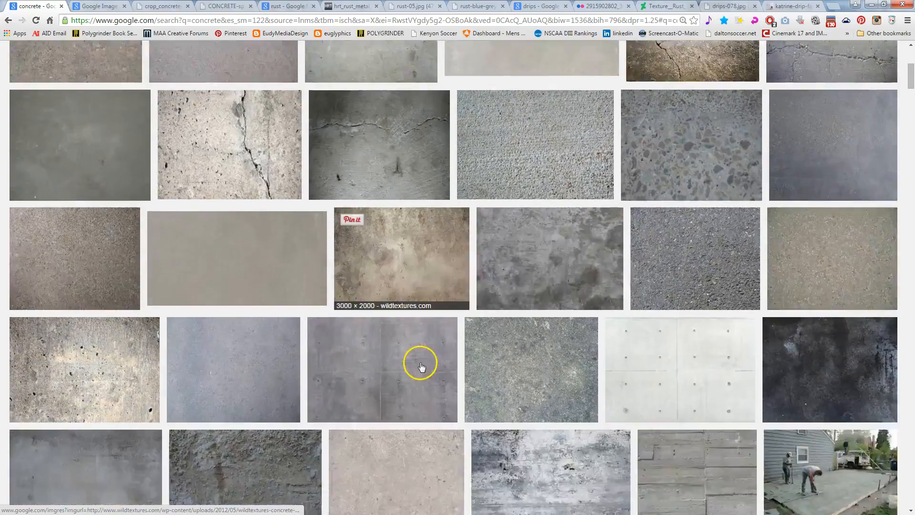
pyautogui.scroll(8, 425, 363)
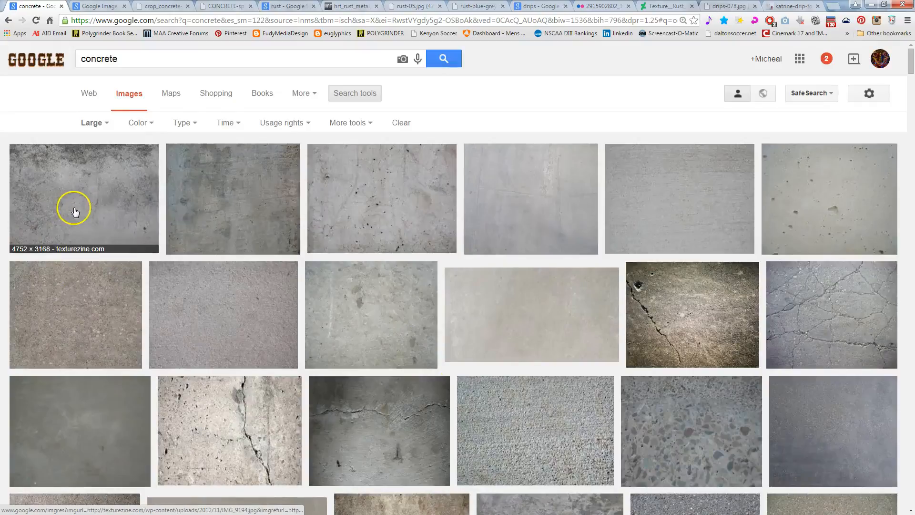
pyautogui.scroll(-5, 190, 276)
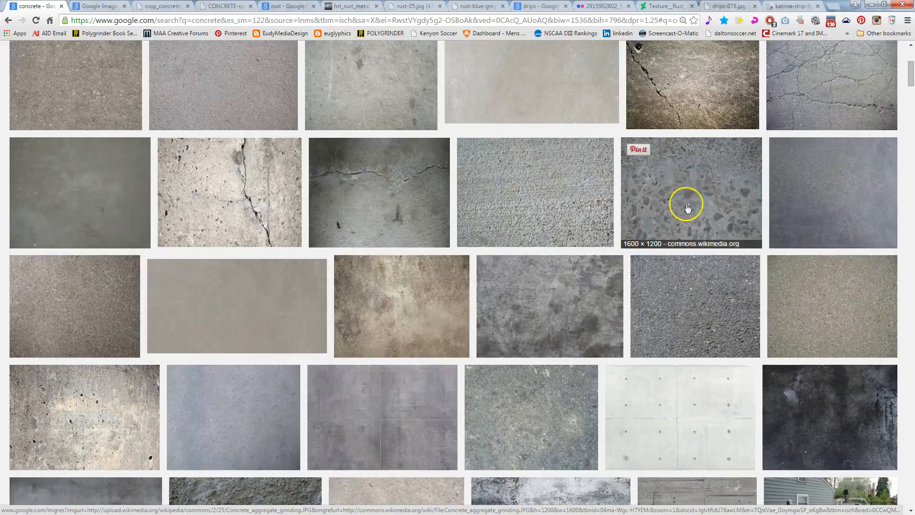
pyautogui.scroll(-3, 401, 303)
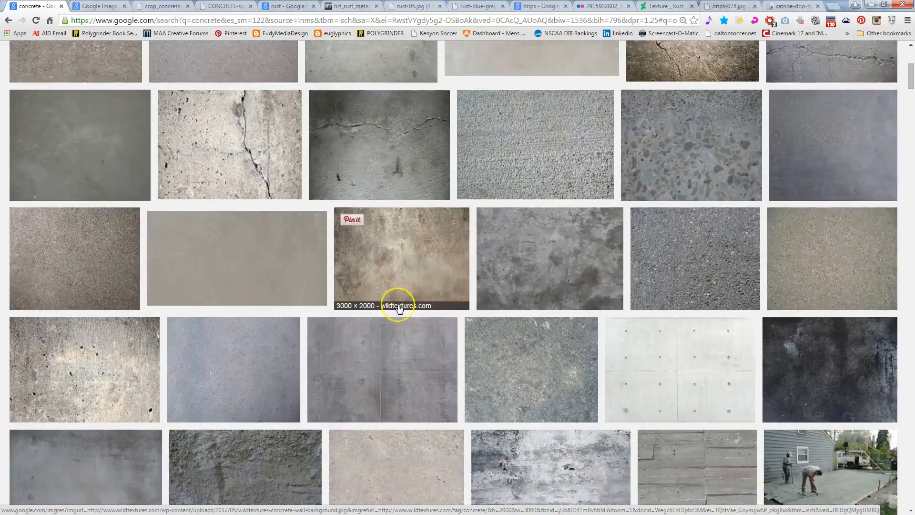
pyautogui.scroll(-1, 399, 309)
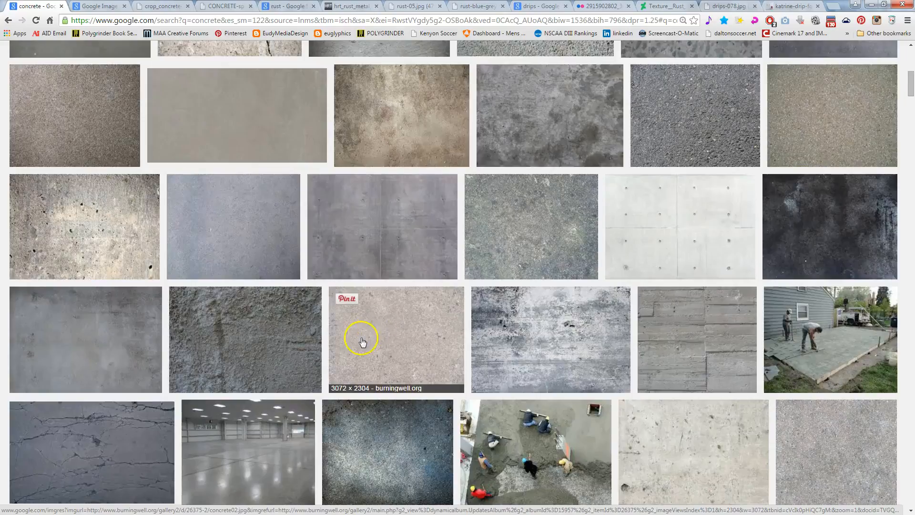
pyautogui.scroll(10, 392, 282)
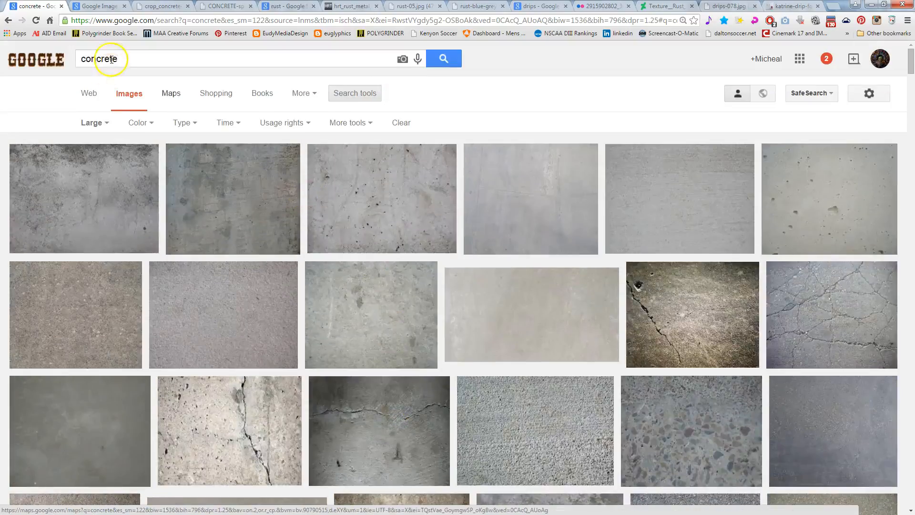
# View the opened concrete textures: Grunge Concrete Wall Background, crop_concrete-035.jpg and CONCRETE-splotchy-dark-dyed.jpg
pyautogui.click(93, 6)
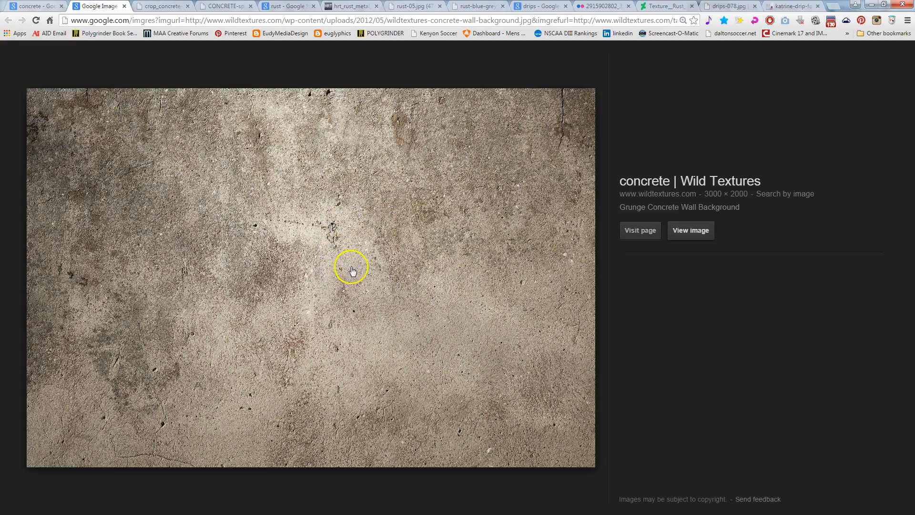
pyautogui.click(169, 7)
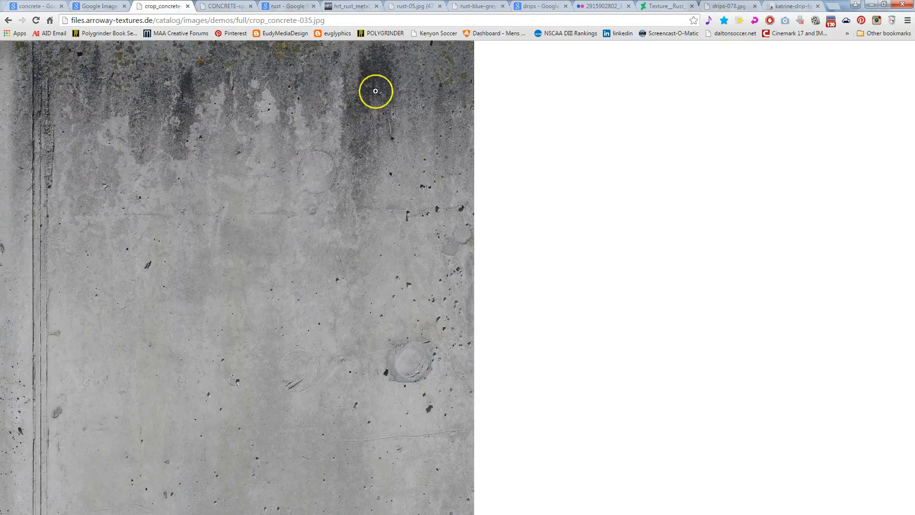
pyautogui.click(227, 5)
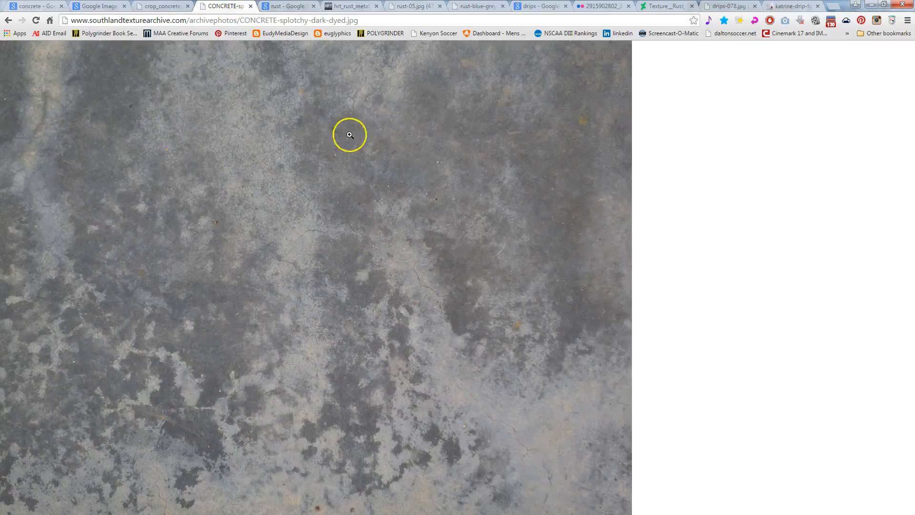
# Look through the large-size Google Images results for rust textures
pyautogui.click(290, 7)
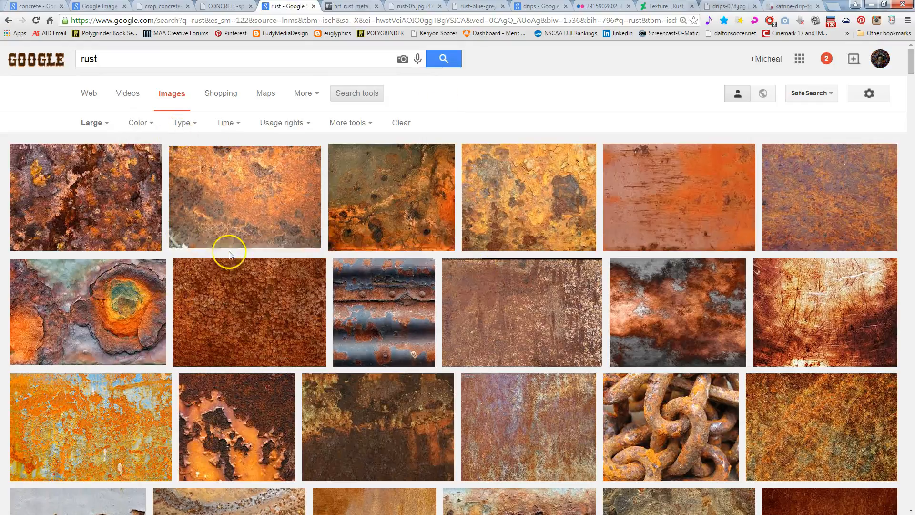
pyautogui.scroll(-6, 379, 297)
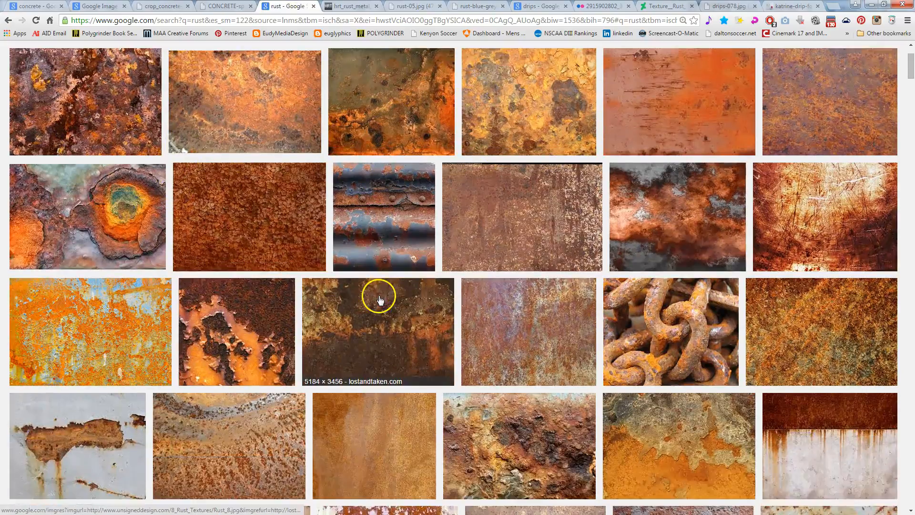
pyautogui.scroll(-2, 372, 297)
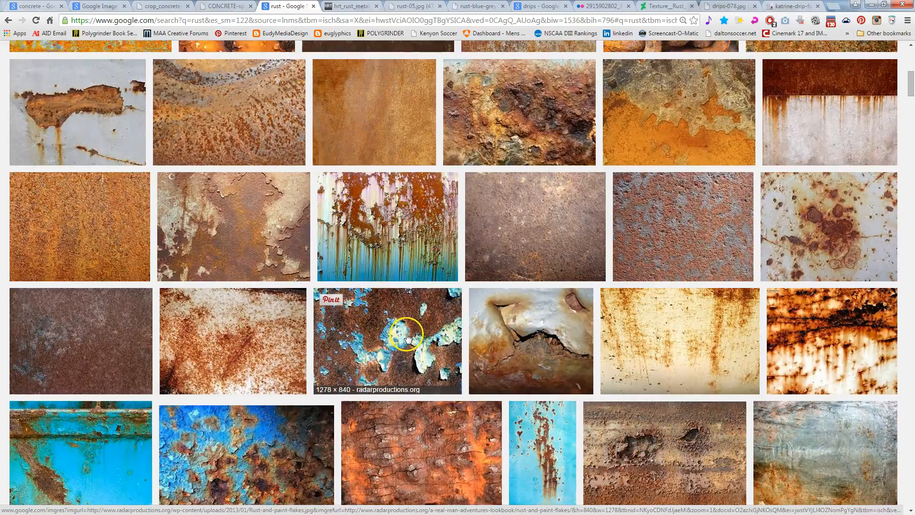
pyautogui.scroll(5, 395, 333)
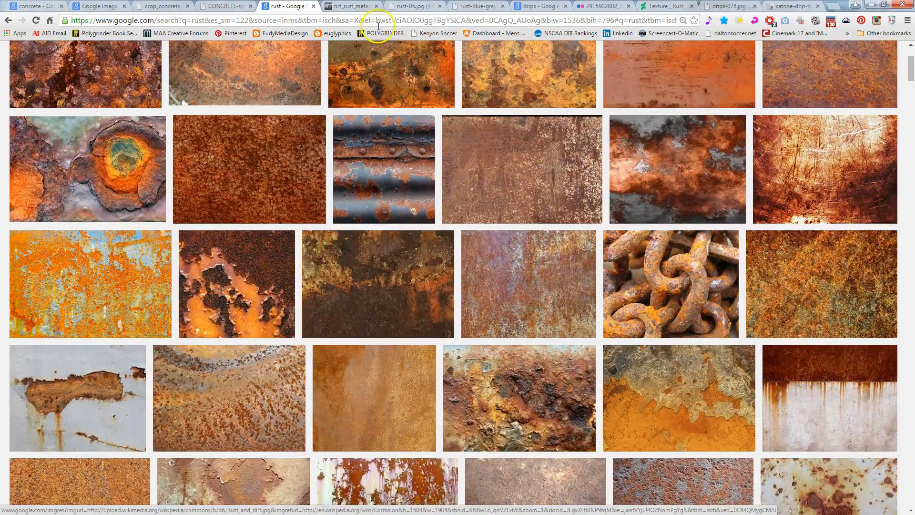
# View the opened rust textures hrt_rust_metal_7.jpg, rust-05.jpg and rust-blue-grey-background, plus the drip images drips-078.jpg and katrine-drip-forest.jpg
pyautogui.click(351, 5)
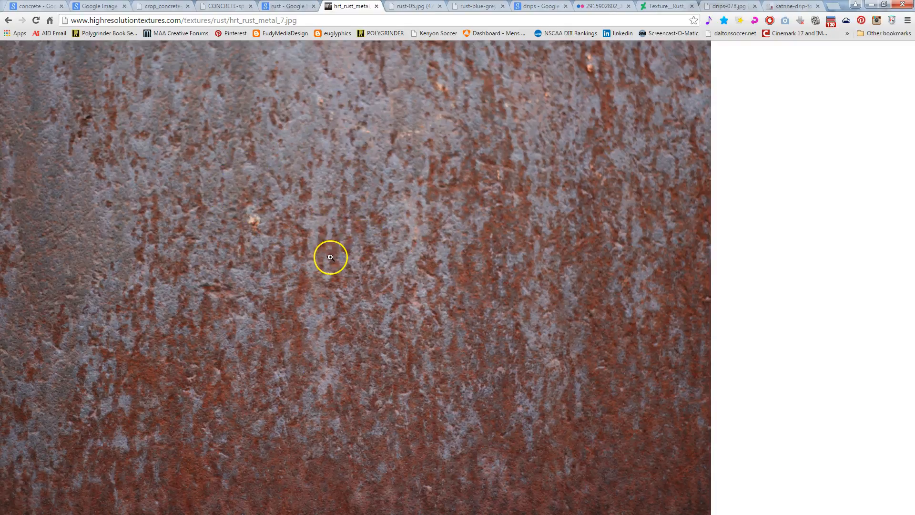
pyautogui.click(404, 7)
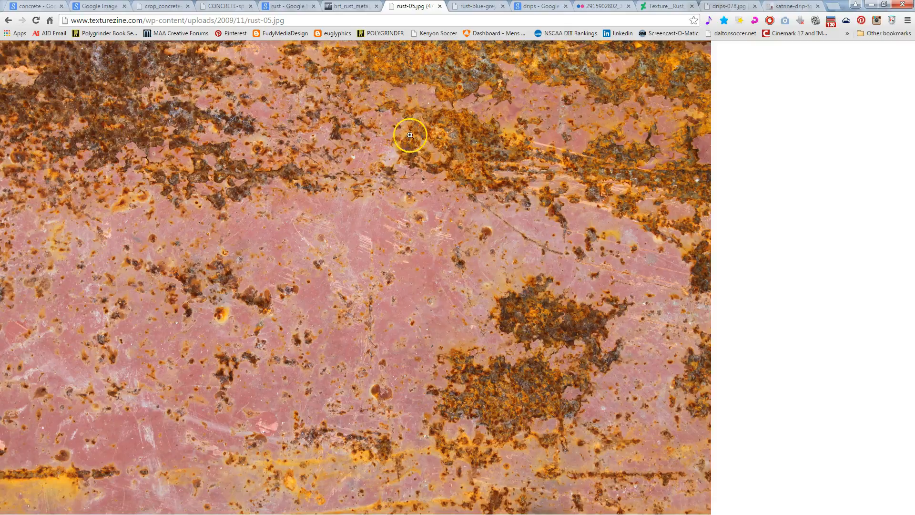
pyautogui.click(475, 6)
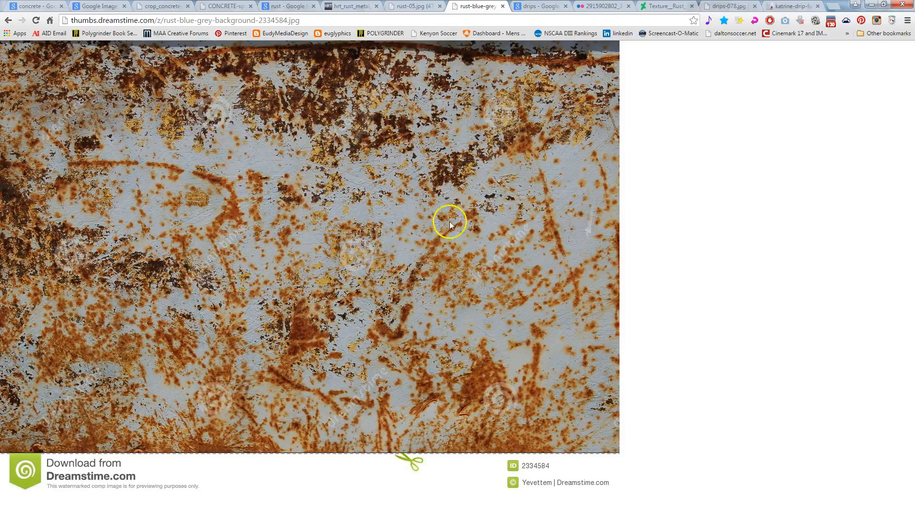
pyautogui.click(727, 7)
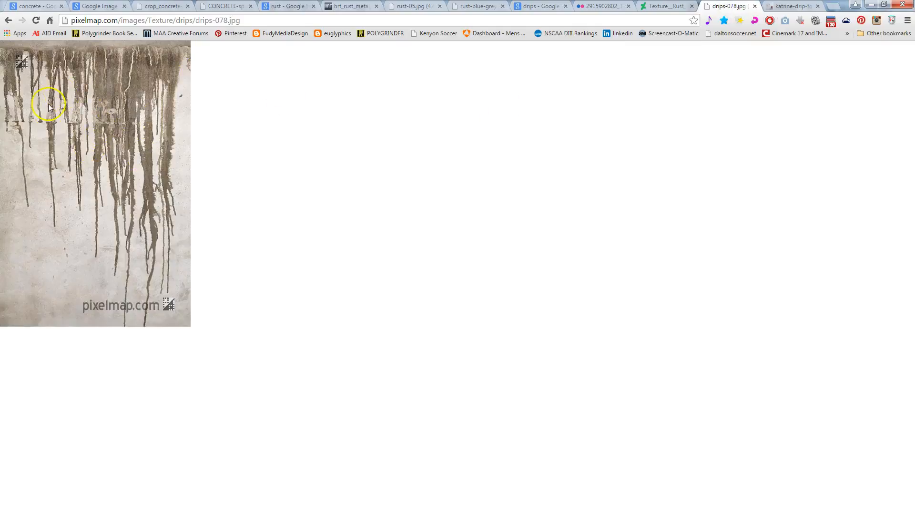
pyautogui.click(790, 8)
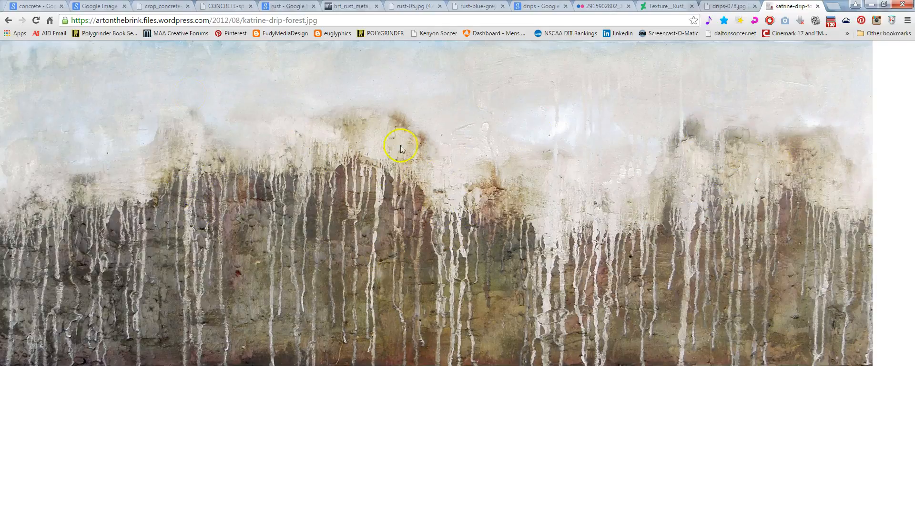
# Copy the Wild Textures grunge concrete image from the browser and paste it as a layer into WallyDiffuseMap.tga in Photoshop
pyautogui.click(100, 6)
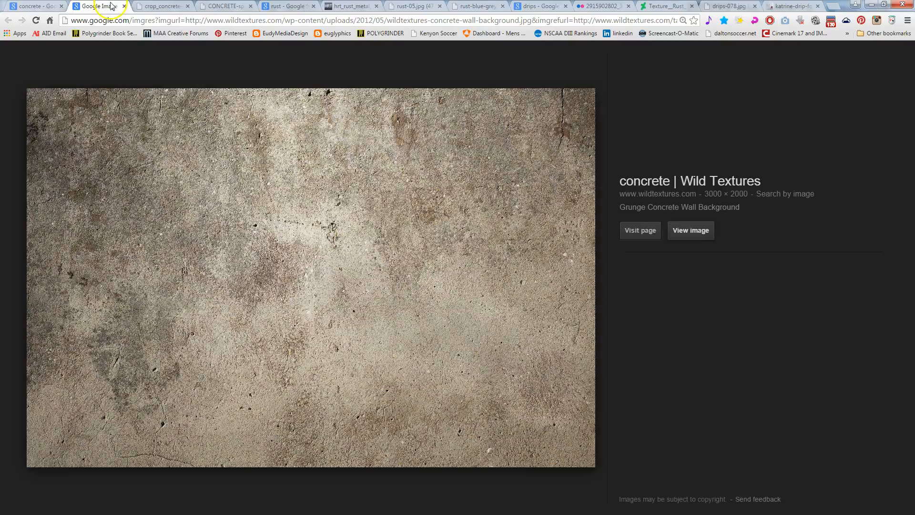
pyautogui.click(150, 4)
pyautogui.click(109, 5)
pyautogui.rightClick(426, 231)
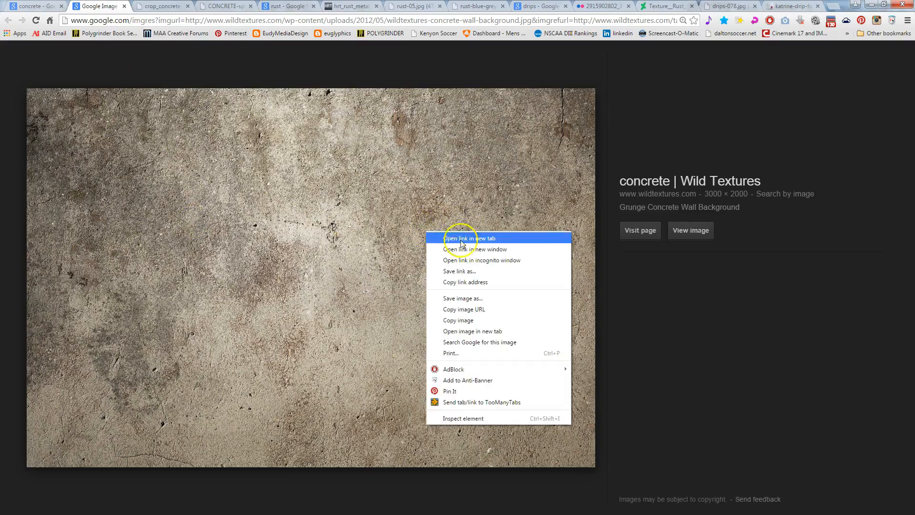
pyautogui.click(465, 321)
pyautogui.hotkey('alt', 'Tab')
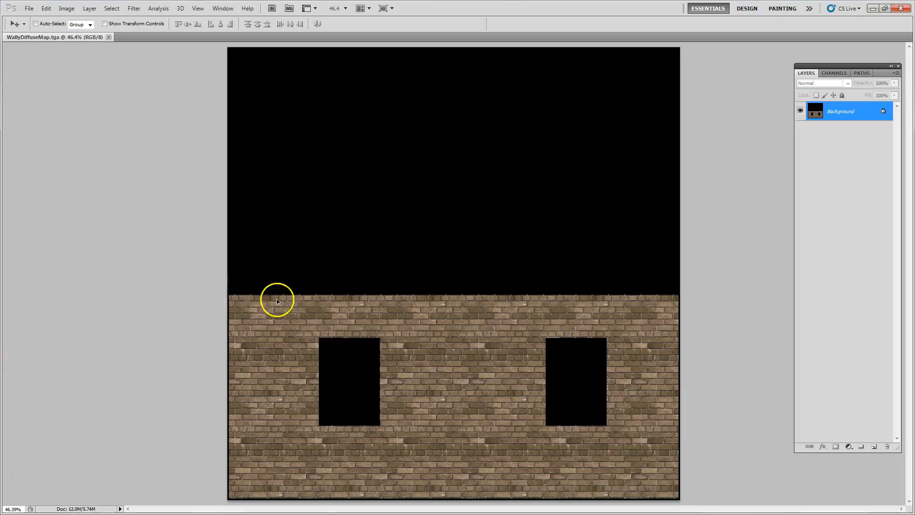
pyautogui.hotkey('ctrl', 'v')
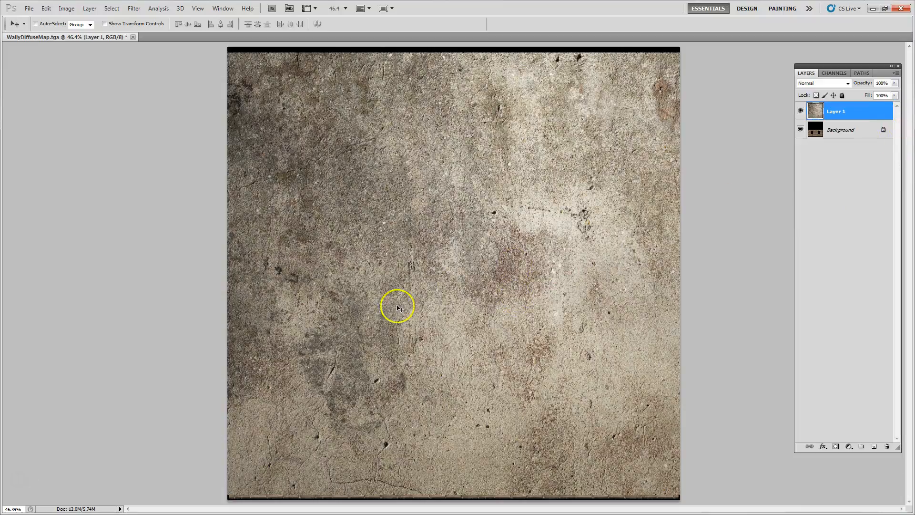
# Scale the pasted concrete layer proportionally to about 47% and place it over the brickwork's left part, covering the wall's full height
pyautogui.moveTo(413, 259); pyautogui.dragTo(442, 253)
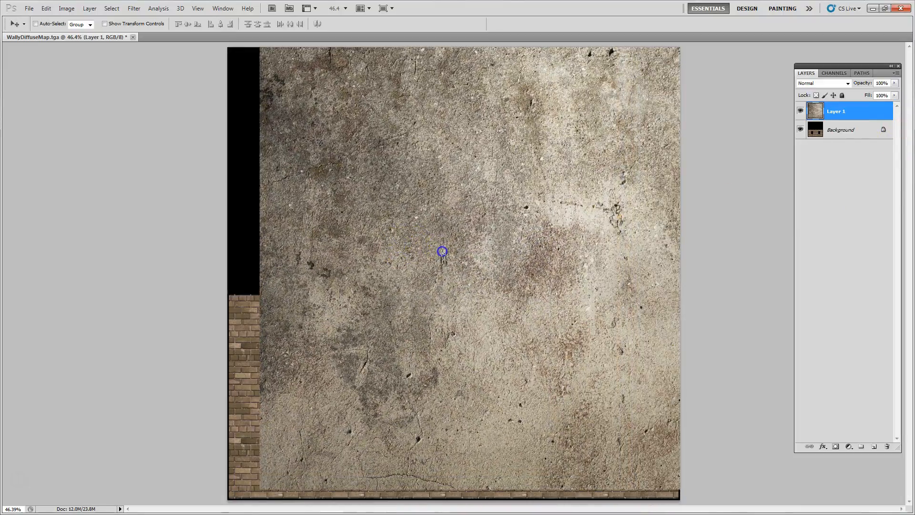
pyautogui.moveTo(536, 196); pyautogui.dragTo(499, 217)
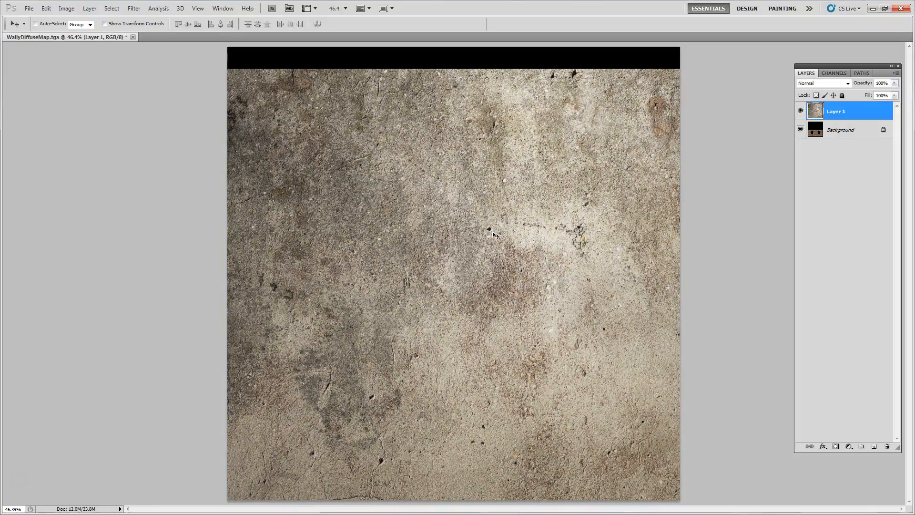
pyautogui.hotkey('ctrl', 't')
pyautogui.keyDown('shift'); pyautogui.moveTo(224, 71); pyautogui.dragTo(592, 327); pyautogui.keyUp('shift')
pyautogui.moveTo(664, 353); pyautogui.dragTo(297, 336)
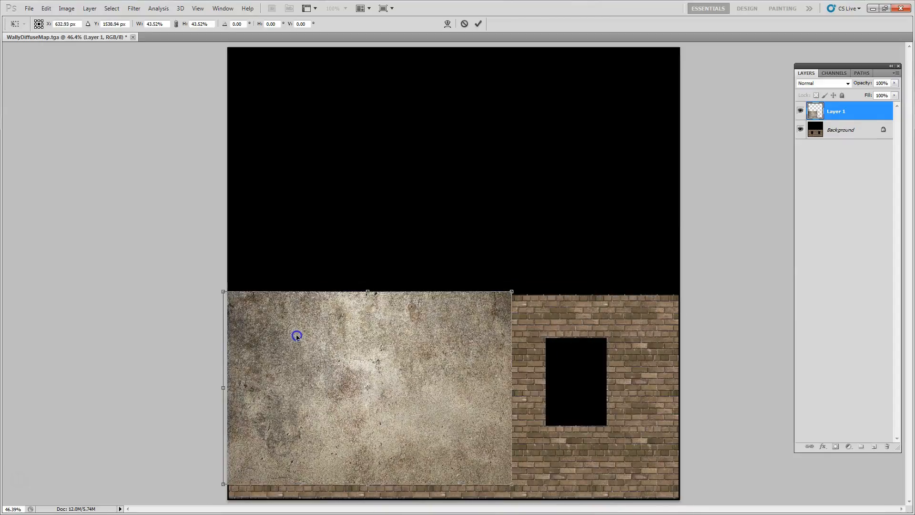
pyautogui.keyDown('shift'); pyautogui.moveTo(508, 485); pyautogui.dragTo(528, 504); pyautogui.keyUp('shift')
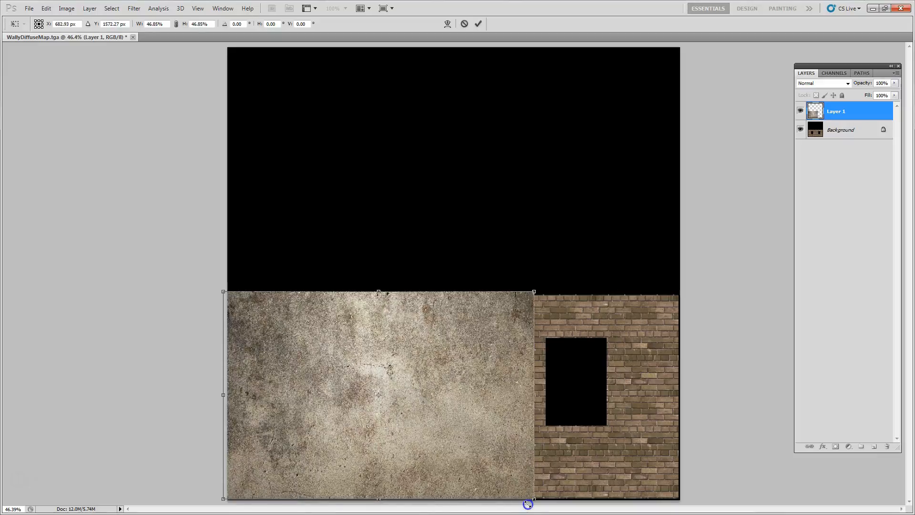
pyautogui.doubleClick(458, 458)
pyautogui.click(431, 421)
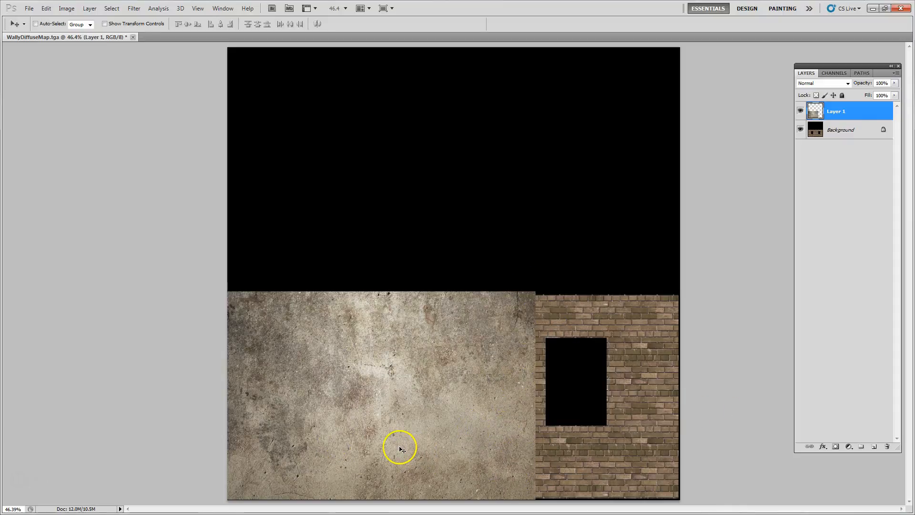
# Duplicate the concrete layer over the uncovered right part of the wall and flip the copy horizontally, overlapping the original
pyautogui.keyDown('alt'); pyautogui.moveTo(321, 403); pyautogui.dragTo(618, 407); pyautogui.keyUp('alt')
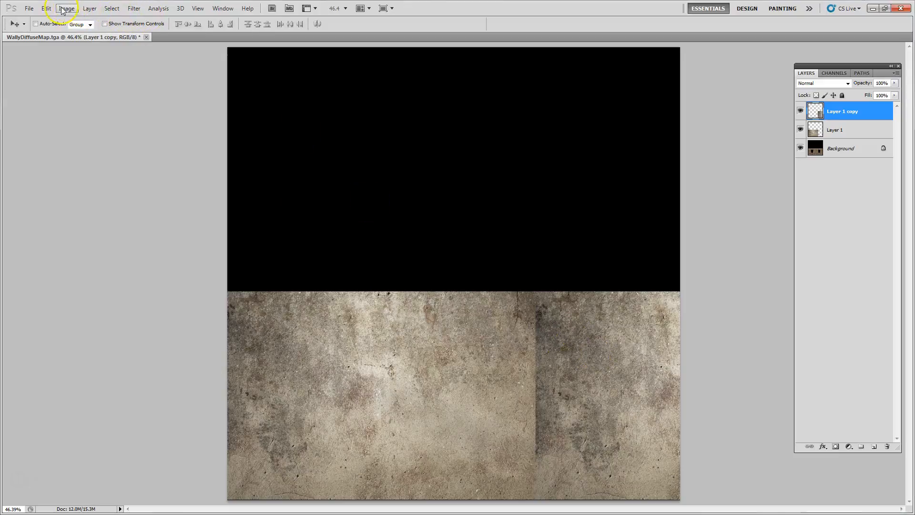
pyautogui.click(46, 9)
pyautogui.moveTo(119, 194)
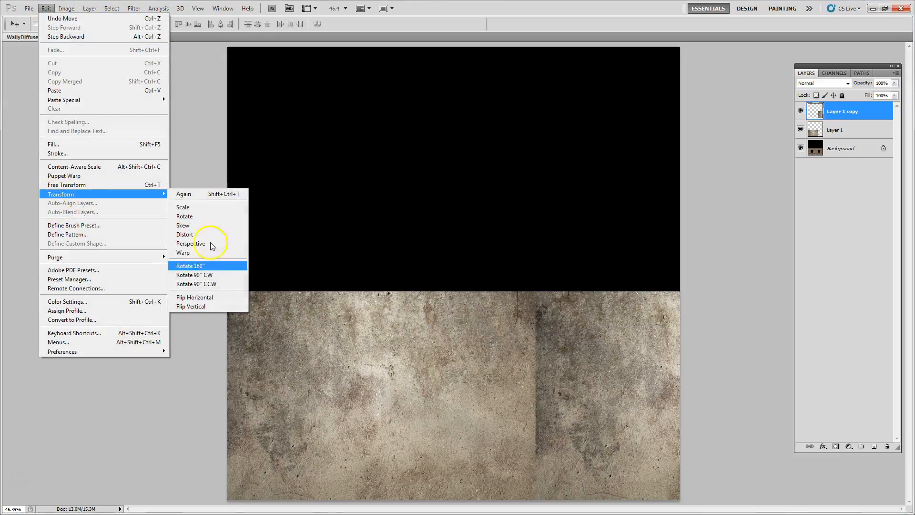
pyautogui.click(200, 298)
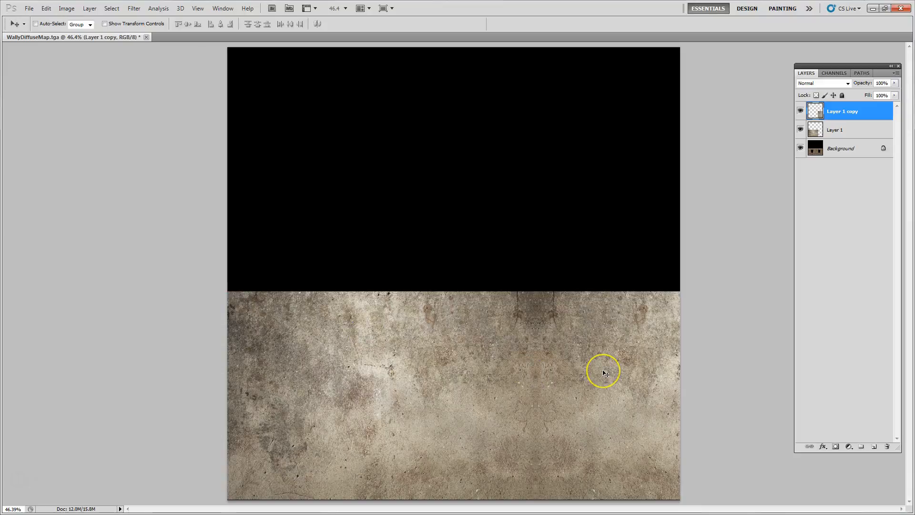
pyautogui.moveTo(604, 374); pyautogui.dragTo(521, 381)
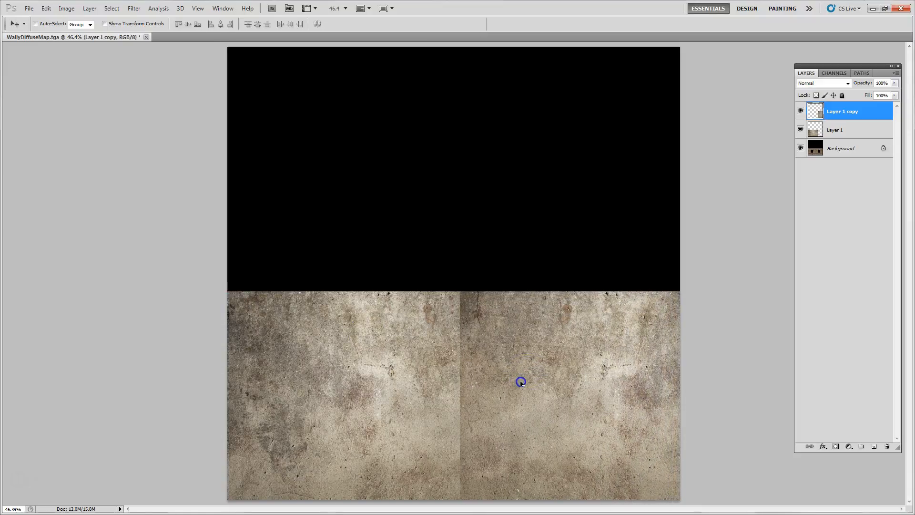
# Add a layer mask to the flipped concrete copy and dab black on it at the seam with an enlarged brush
pyautogui.click(835, 447)
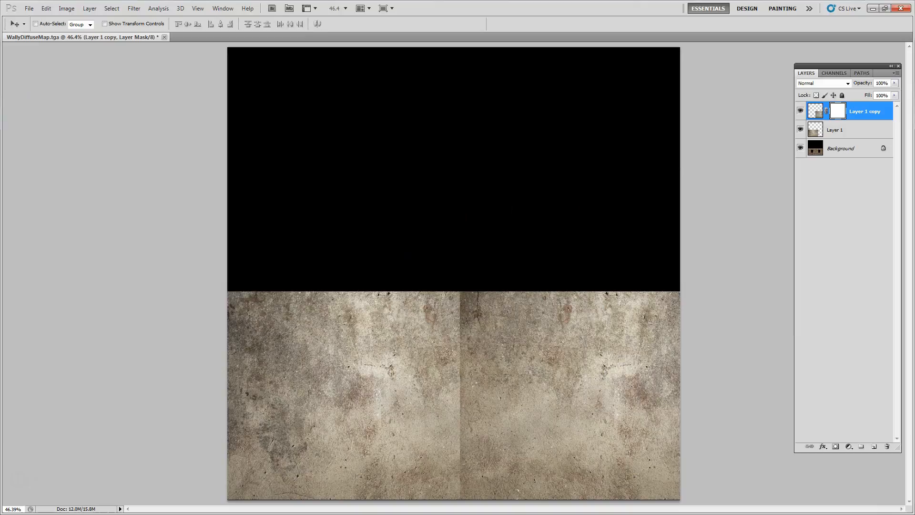
pyautogui.press('b')
pyautogui.hotkey('shift', 'b')
pyautogui.moveTo(1, 91); pyautogui.dragTo(93, 72)
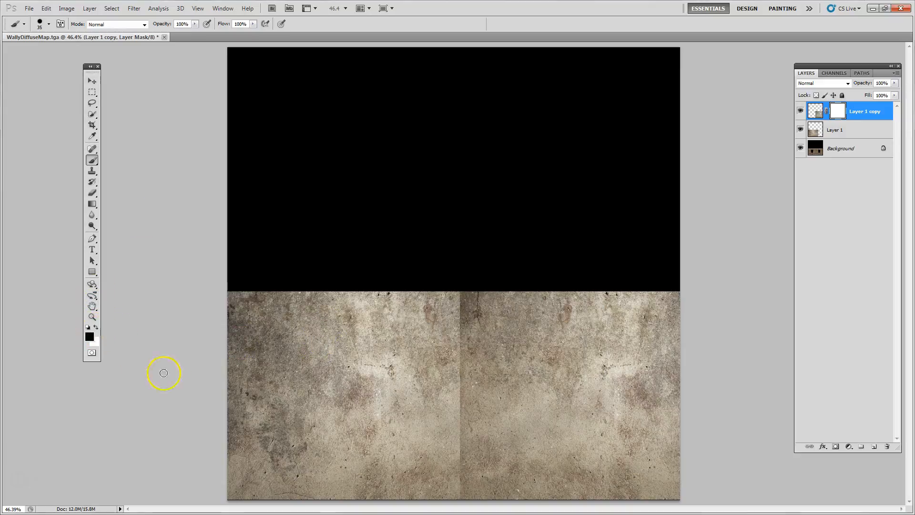
pyautogui.press(']')
pyautogui.press(']')
pyautogui.press(']')
pyautogui.press(']')
pyautogui.press(']')
pyautogui.click(459, 336)
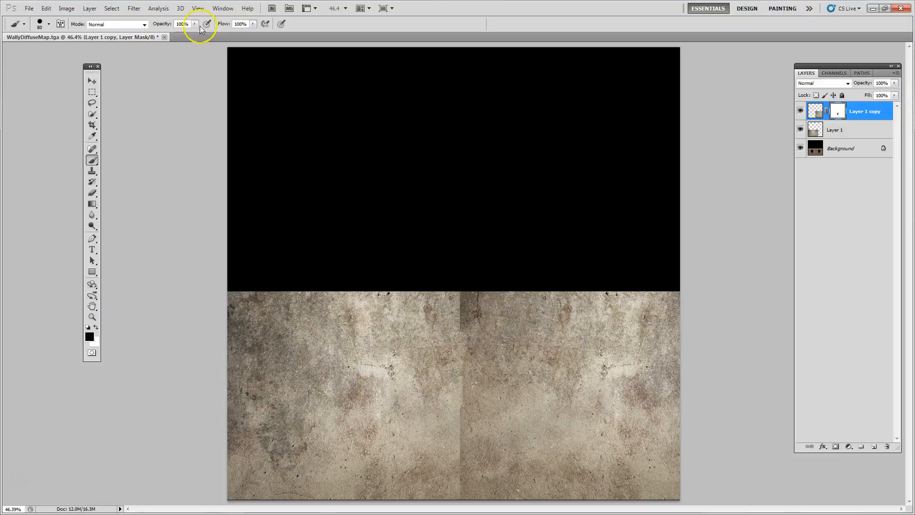
# Paint black on the copy's mask along the vertical seam with a soft brush at 23% opacity to blend the two concrete pieces
pyautogui.click(157, 34)
pyautogui.click(49, 25)
pyautogui.click(31, 71)
pyautogui.click(439, 311)
pyautogui.moveTo(457, 280)
pyautogui.mouseDown()
pyautogui.moveTo(470, 289)
pyautogui.moveTo(458, 330)
pyautogui.moveTo(459, 321)
pyautogui.mouseUp()
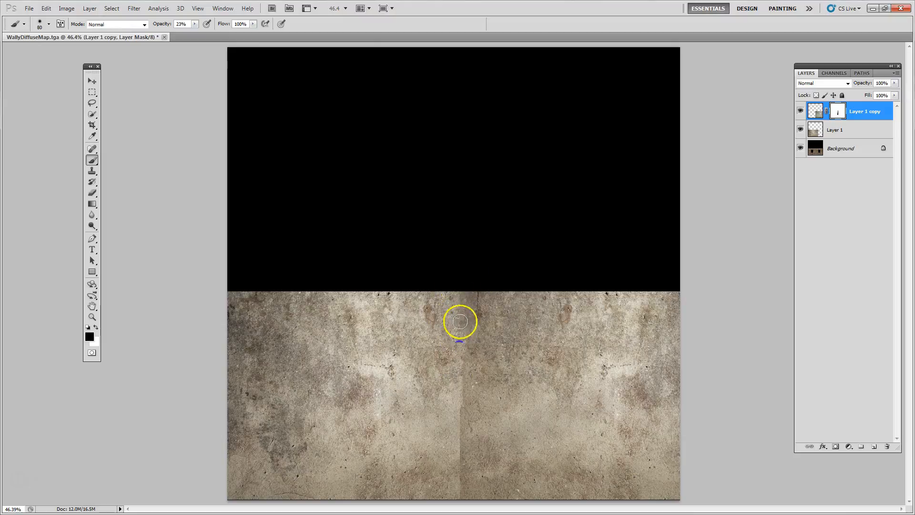
pyautogui.moveTo(446, 438)
pyautogui.mouseDown()
pyautogui.moveTo(472, 353)
pyautogui.moveTo(455, 483)
pyautogui.mouseUp()
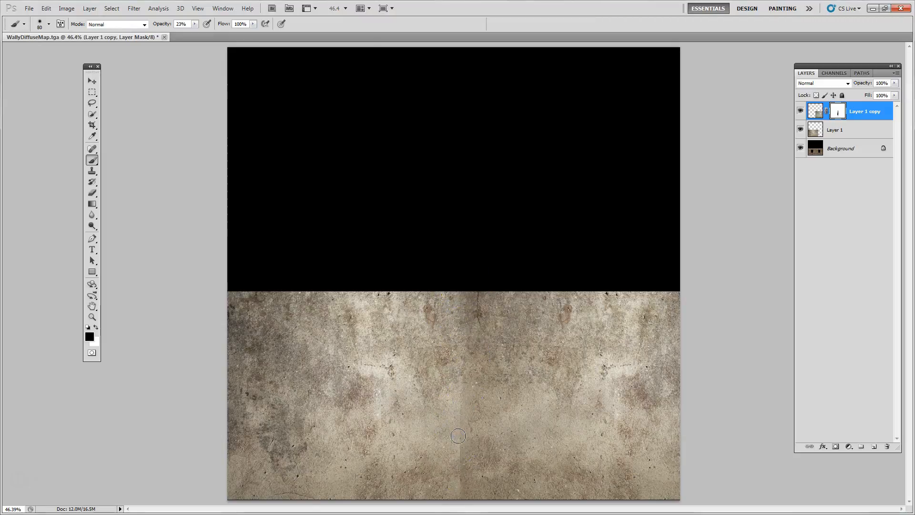
pyautogui.moveTo(455, 427); pyautogui.dragTo(462, 402)
pyautogui.moveTo(452, 448)
pyautogui.mouseDown()
pyautogui.moveTo(449, 486)
pyautogui.moveTo(454, 410)
pyautogui.mouseUp()
pyautogui.moveTo(467, 367); pyautogui.dragTo(467, 391)
pyautogui.moveTo(451, 513); pyautogui.dragTo(461, 453)
# Merge the masked concrete copy with Layer 1 into a single concrete layer
pyautogui.click(856, 130)
pyautogui.click(858, 117)
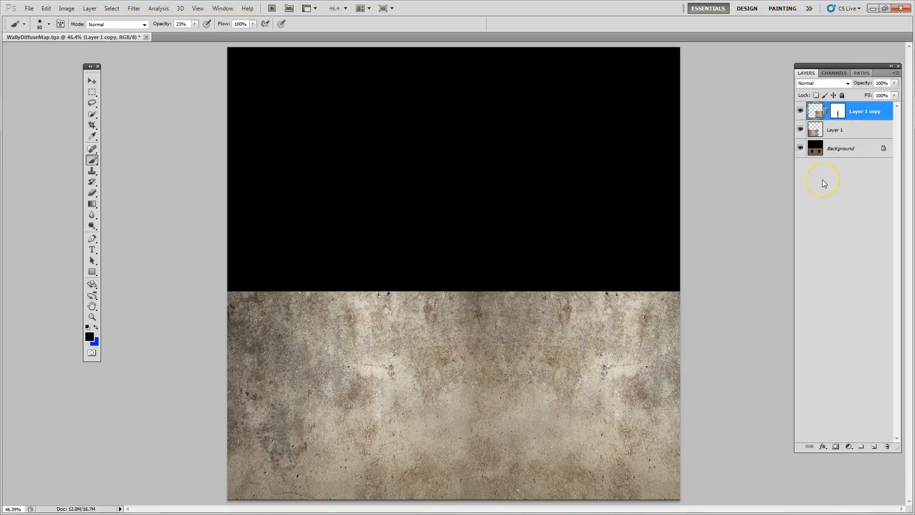
pyautogui.hotkey('ctrl', 'e')
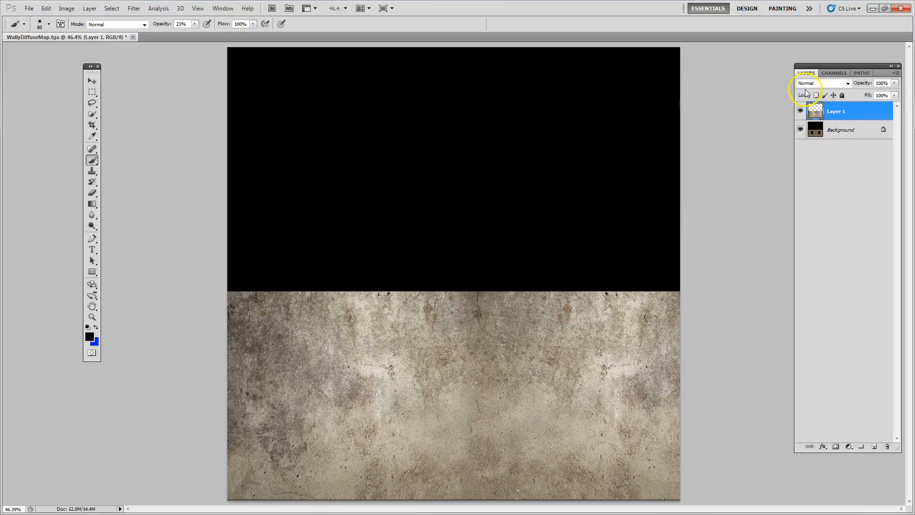
# Try different blend modes on the concrete Layer 1 over the brick wall and settle on Overlay
pyautogui.click(818, 83)
pyautogui.click(819, 82)
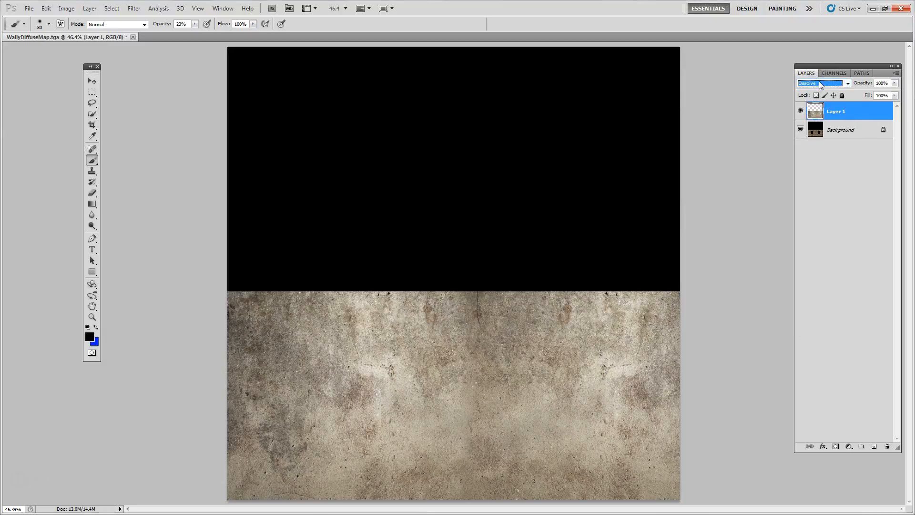
pyautogui.press('Down')
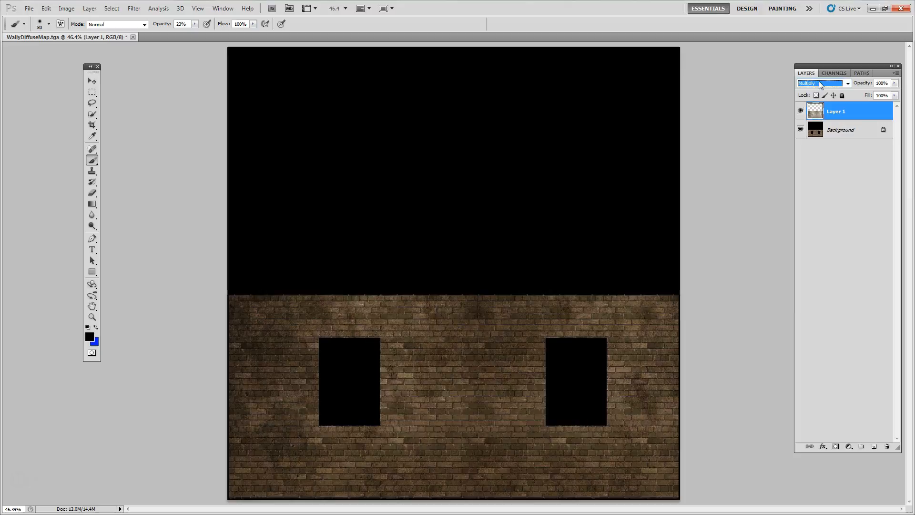
pyautogui.press('Down')
pyautogui.press('Down')
pyautogui.press('Down')
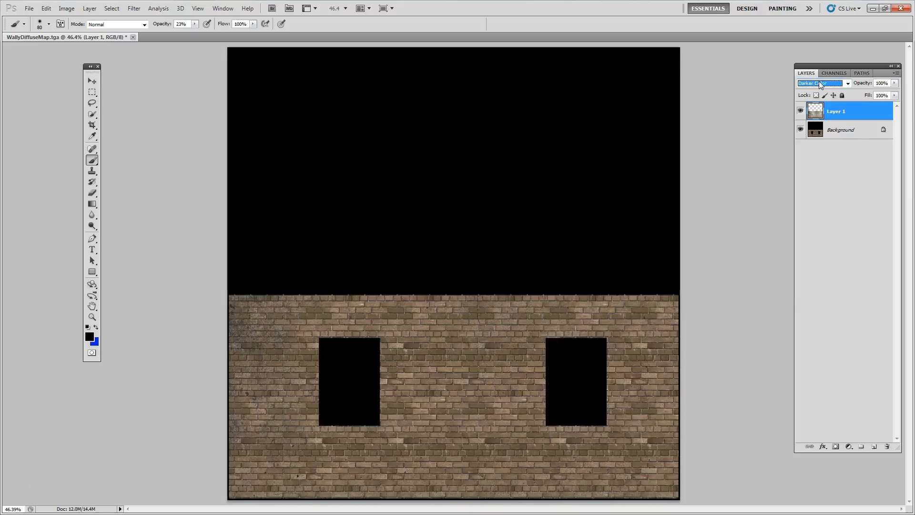
pyautogui.press('Down')
pyautogui.press('Down')
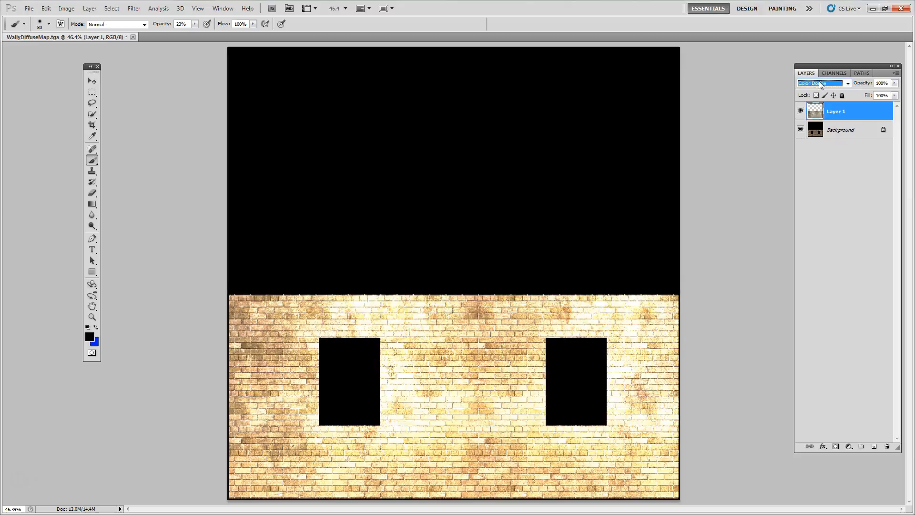
pyautogui.press('Down')
pyautogui.press('Down')
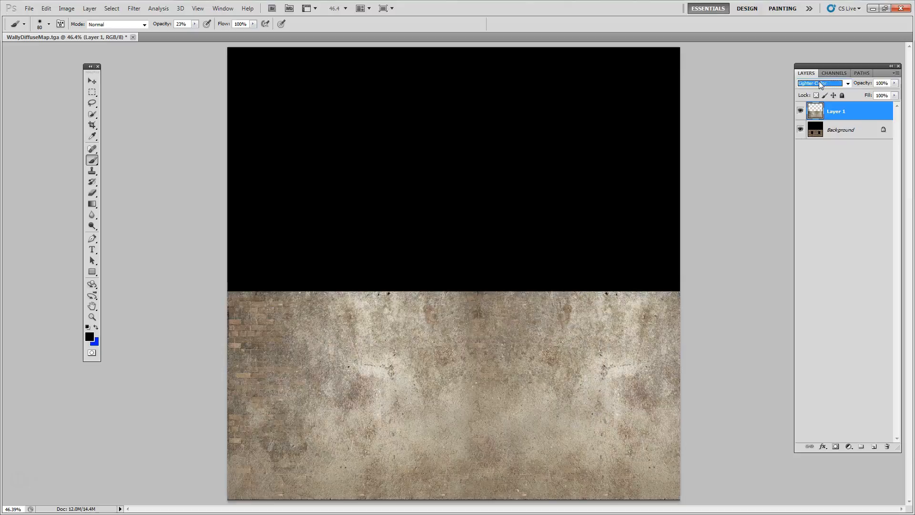
pyautogui.press('Down')
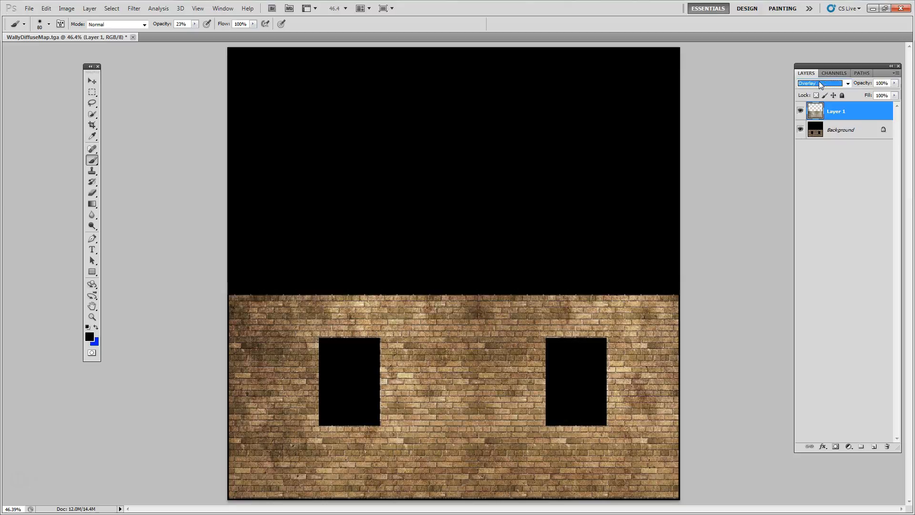
# Toggle Layer 1's visibility to judge its effect on the bricks, adjust its opacity slightly and deselect the layer
pyautogui.click(799, 112)
pyautogui.click(800, 111)
pyautogui.click(800, 111)
pyautogui.click(800, 111)
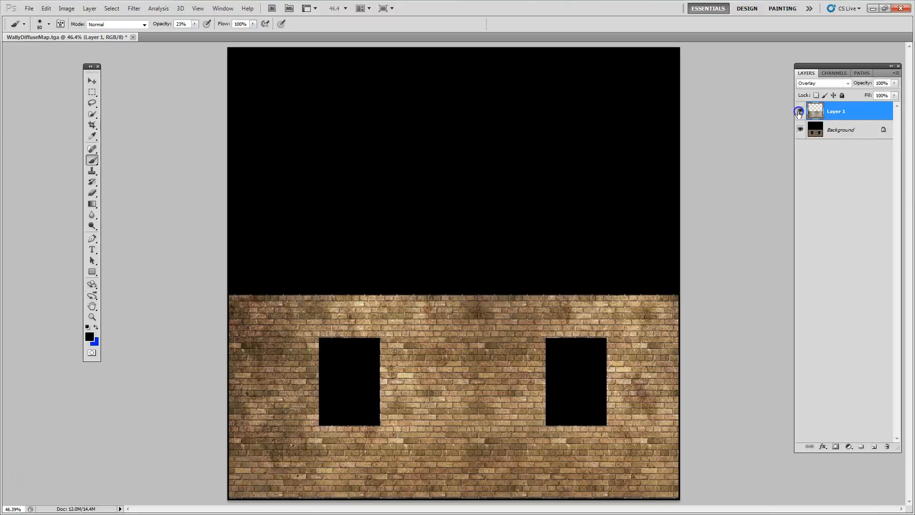
pyautogui.click(799, 113)
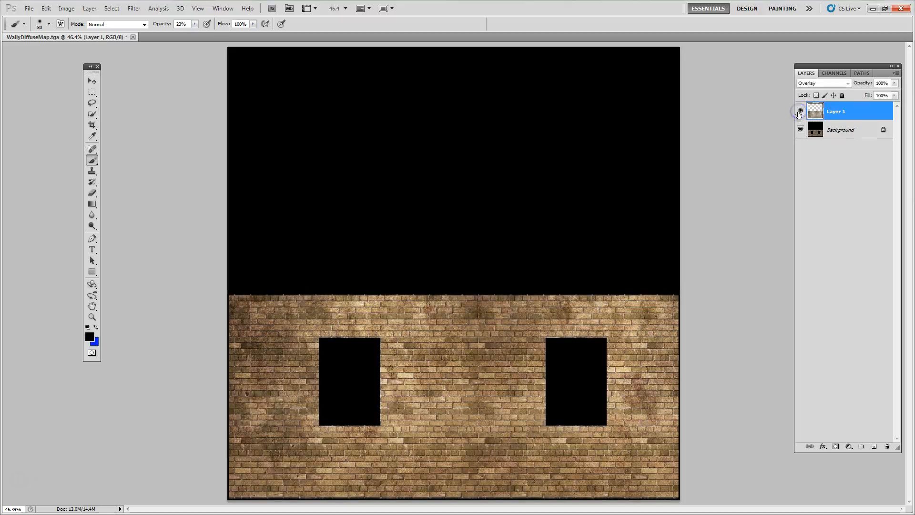
pyautogui.click(894, 83)
pyautogui.moveTo(885, 94); pyautogui.dragTo(884, 95)
pyautogui.click(828, 204)
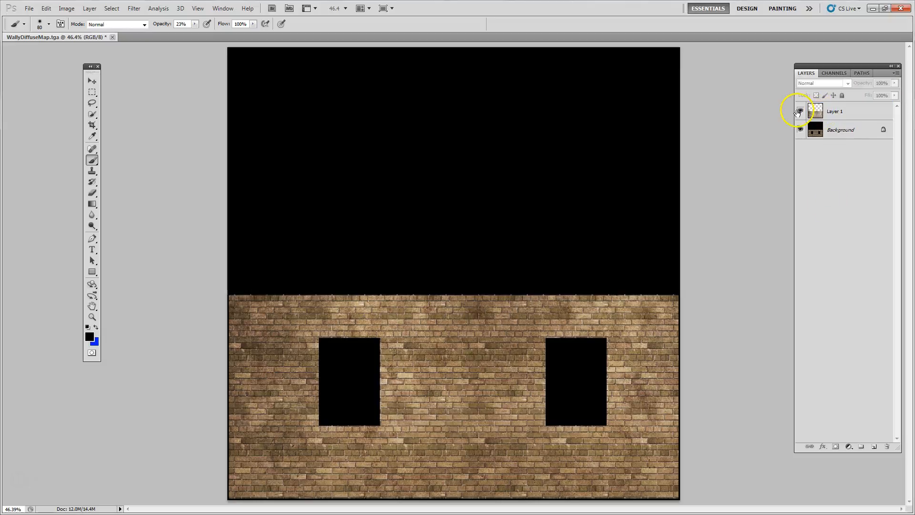
# Compare the brick wall with and without the concrete overlay, in full view and at 100% around the window openings
pyautogui.click(798, 112)
pyautogui.click(799, 111)
pyautogui.click(798, 111)
pyautogui.click(798, 111)
pyautogui.click(799, 112)
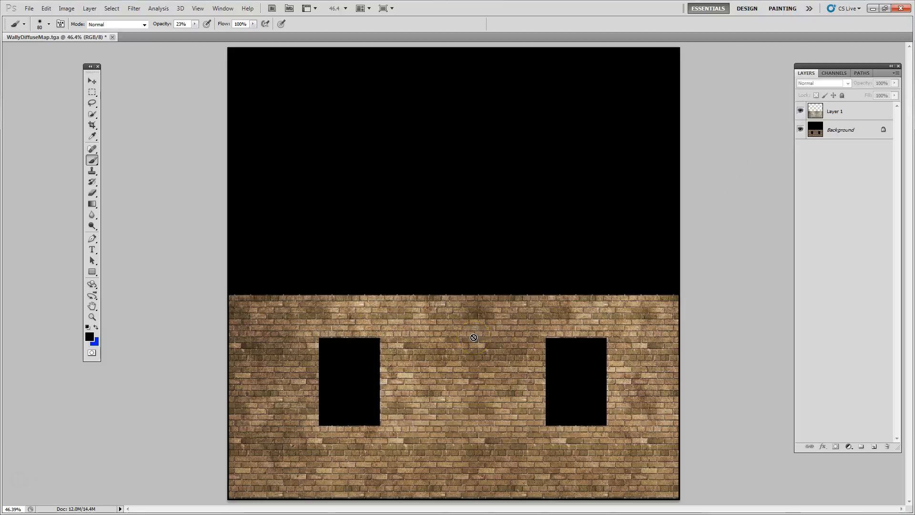
pyautogui.hotkey('ctrl', '1')
pyautogui.moveTo(445, 419); pyautogui.dragTo(470, 167)
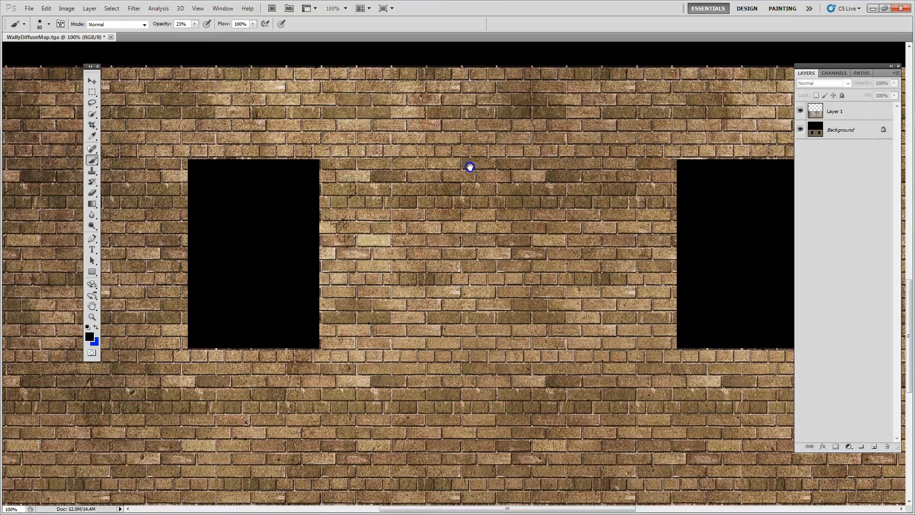
pyautogui.moveTo(488, 255); pyautogui.dragTo(442, 388)
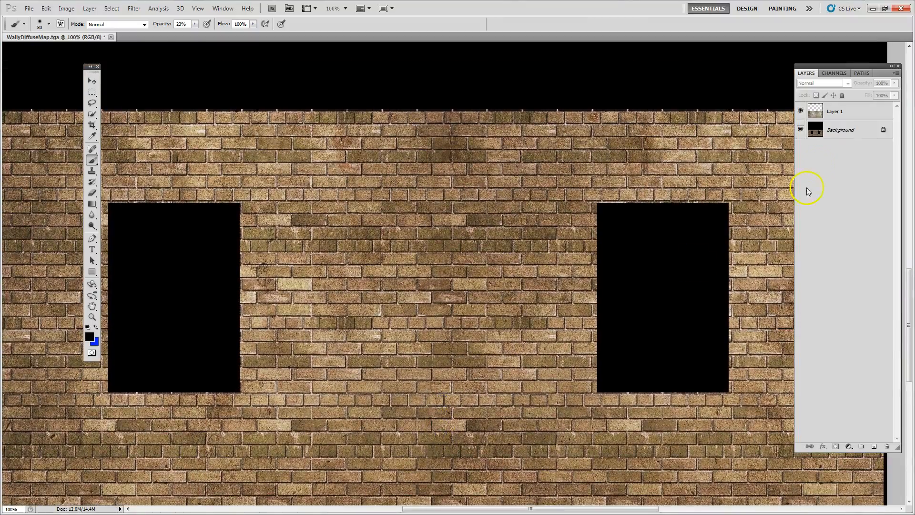
pyautogui.click(801, 112)
pyautogui.click(802, 111)
pyautogui.click(801, 112)
pyautogui.click(802, 111)
pyautogui.click(800, 111)
pyautogui.click(800, 112)
pyautogui.click(800, 111)
pyautogui.click(800, 112)
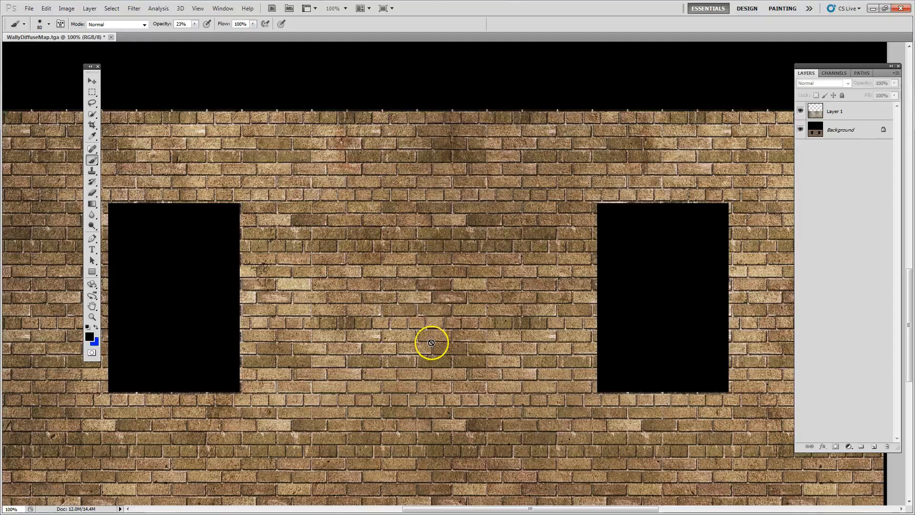
pyautogui.hotkey('ctrl', '0')
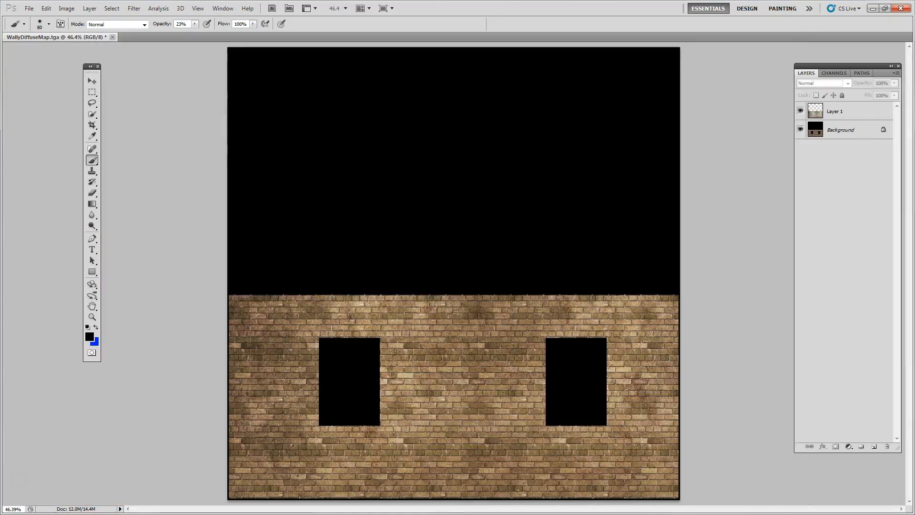
# Switch to the browser, copy the grey concrete image crop_concrete-035.jpg and return to Photoshop
pyautogui.hotkey('alt', 'Tab')
pyautogui.hotkey('alt', 'Tab')
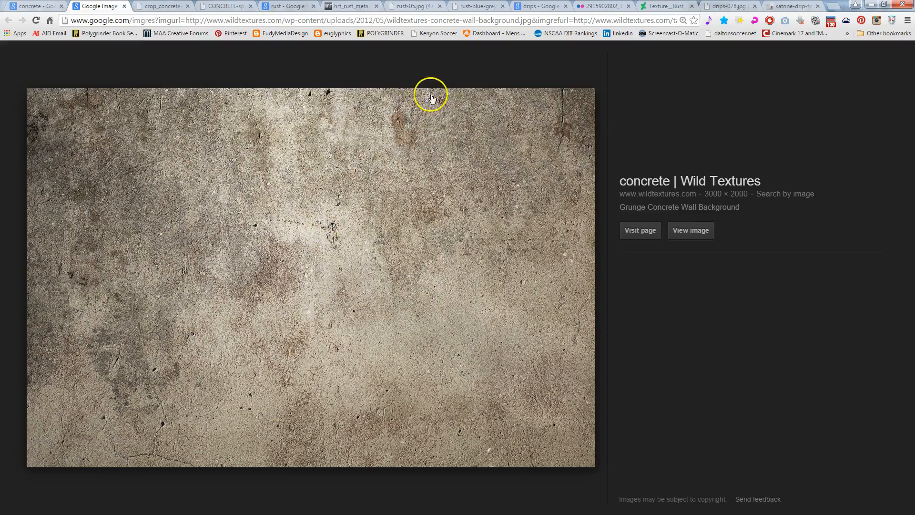
pyautogui.click(162, 6)
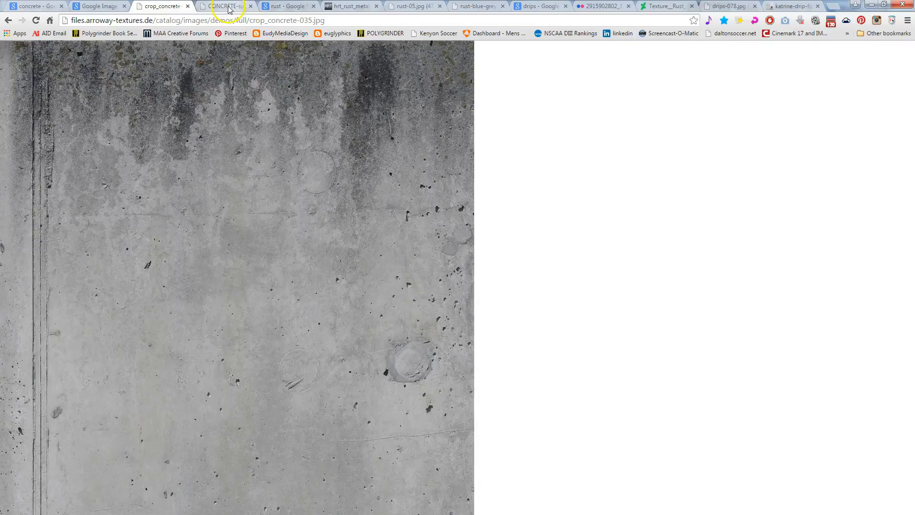
pyautogui.click(229, 8)
pyautogui.click(162, 5)
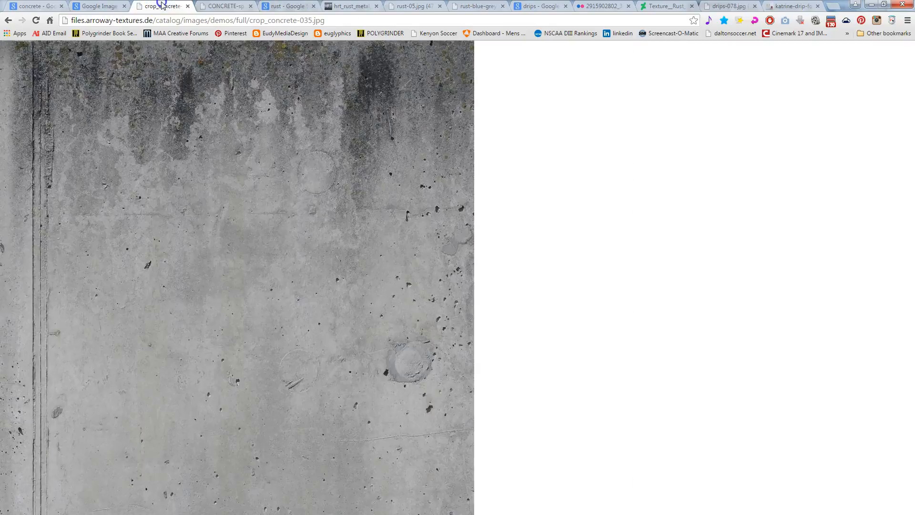
pyautogui.rightClick(246, 179)
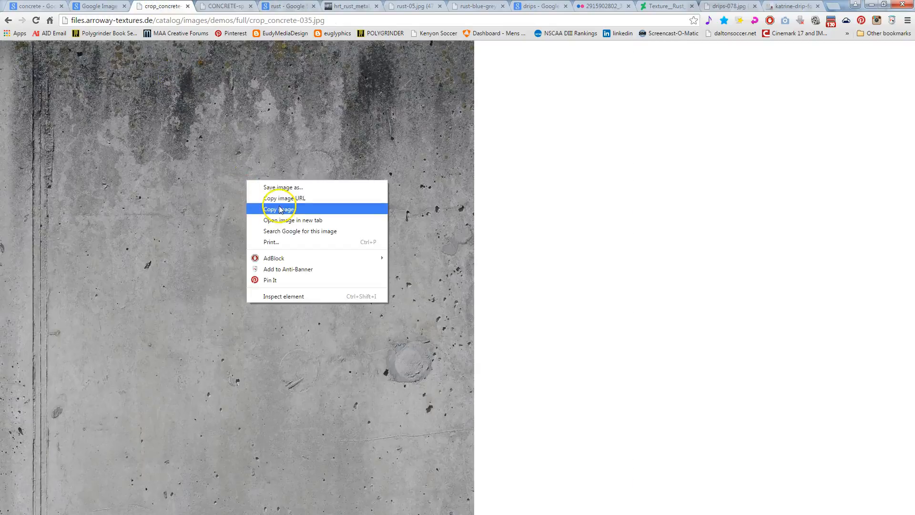
pyautogui.click(281, 206)
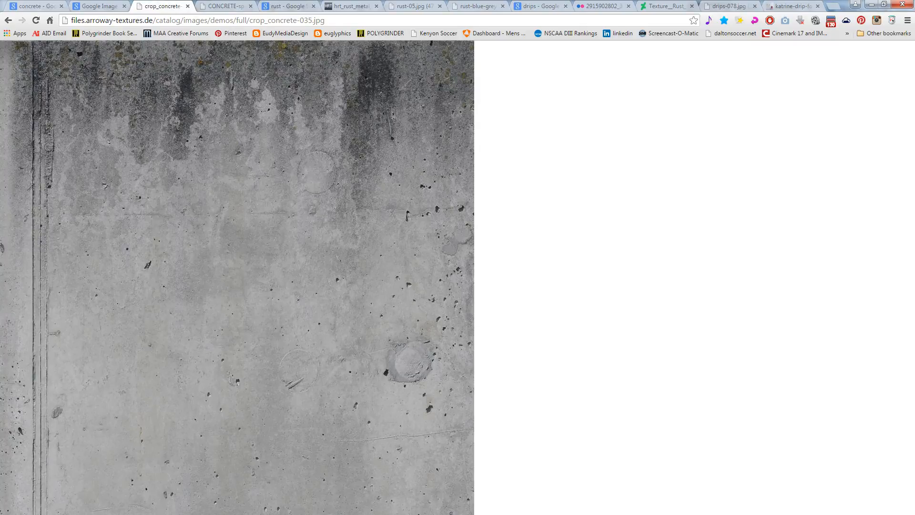
pyautogui.hotkey('alt', 'Tab')
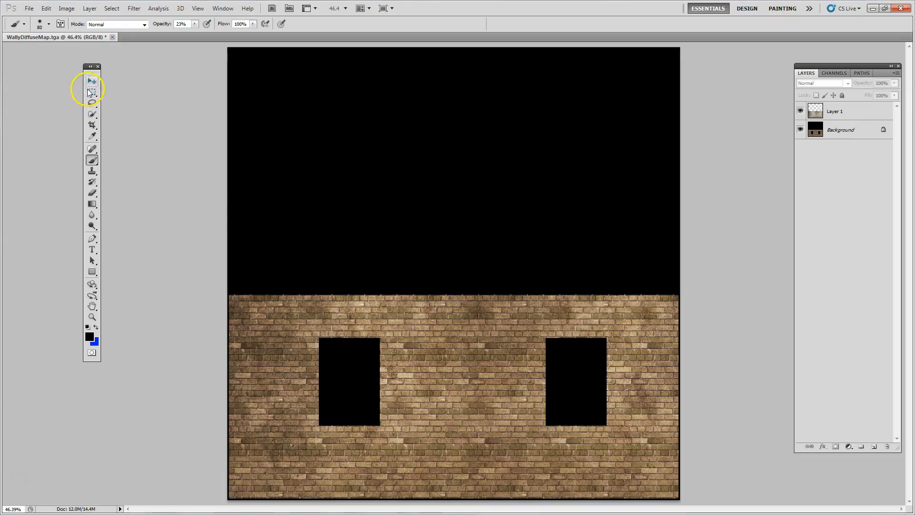
# Paste the grey concrete image as a new layer and move it over the left part of the brick wall
pyautogui.click(91, 82)
pyautogui.hotkey('ctrl', 'v')
pyautogui.moveTo(458, 246); pyautogui.dragTo(346, 377)
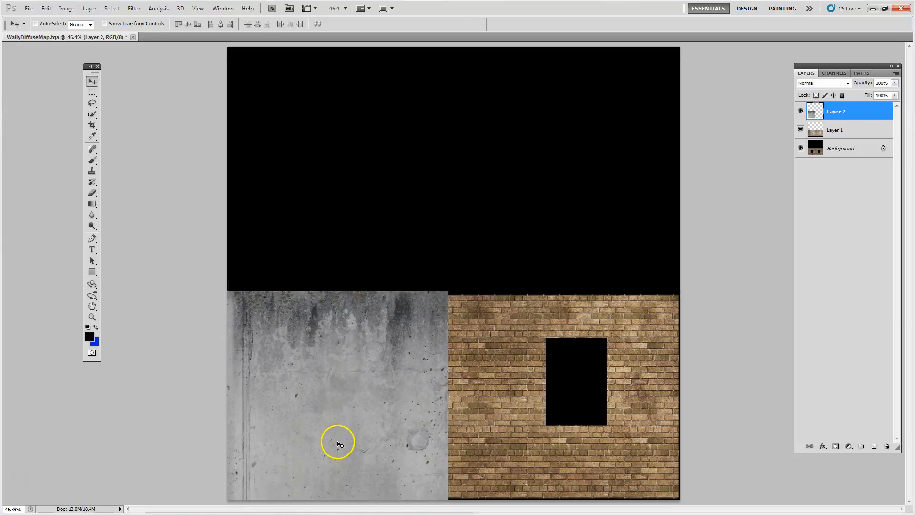
# Scale the grey concrete layer to about 91.7% to fit the wall's height and duplicate it twice across the remaining wall, overlapping the pieces
pyautogui.hotkey('ctrl', 't')
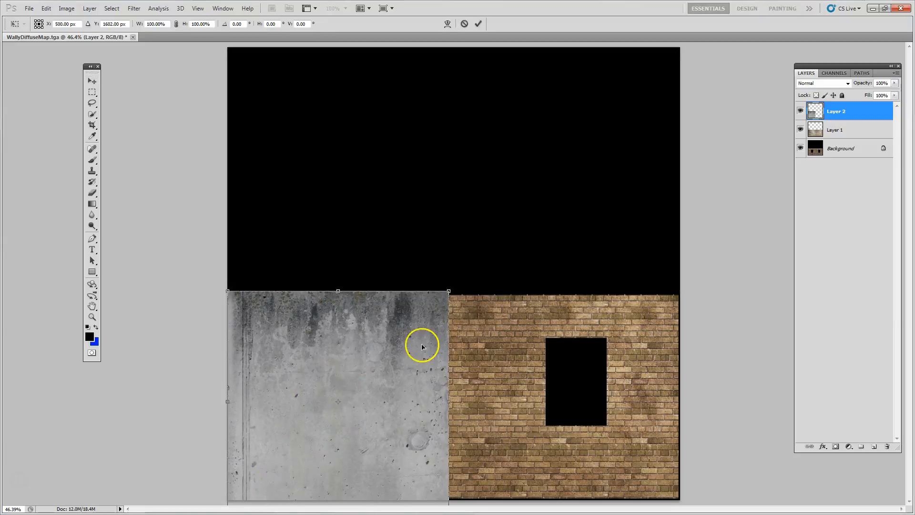
pyautogui.moveTo(445, 290); pyautogui.dragTo(427, 307)
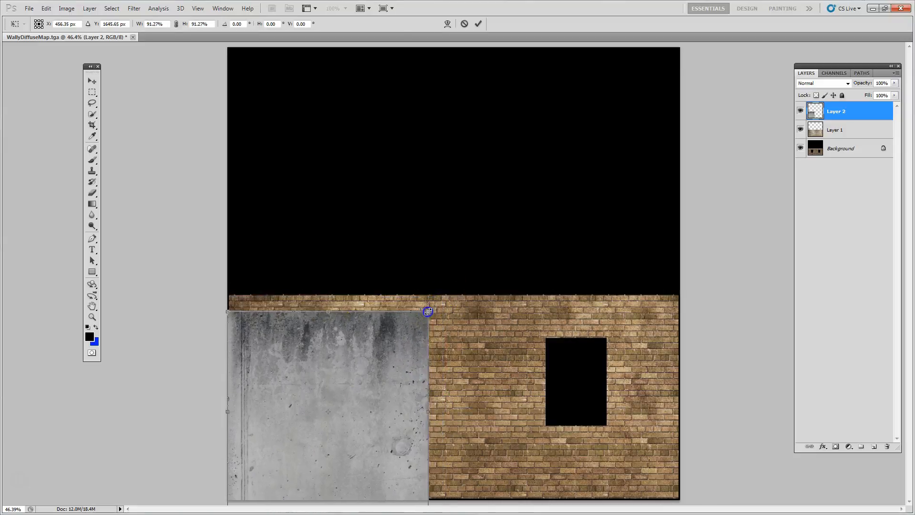
pyautogui.moveTo(359, 347); pyautogui.dragTo(347, 348)
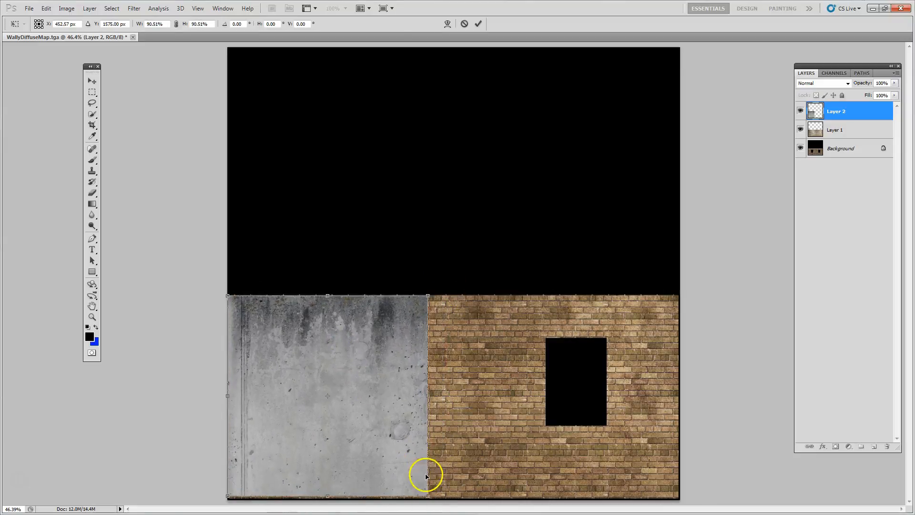
pyautogui.moveTo(427, 495); pyautogui.dragTo(428, 499)
pyautogui.doubleClick(371, 410)
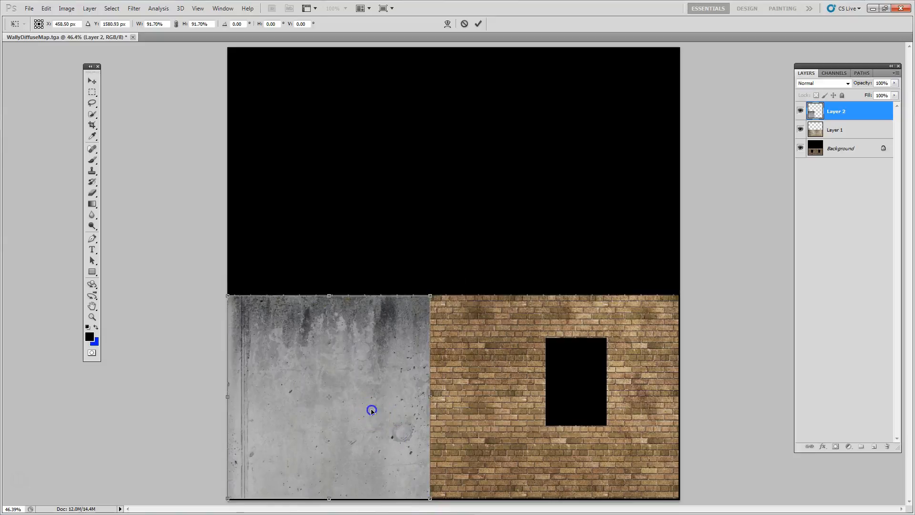
pyautogui.keyDown('alt'); pyautogui.moveTo(309, 403); pyautogui.dragTo(605, 387); pyautogui.keyUp('alt')
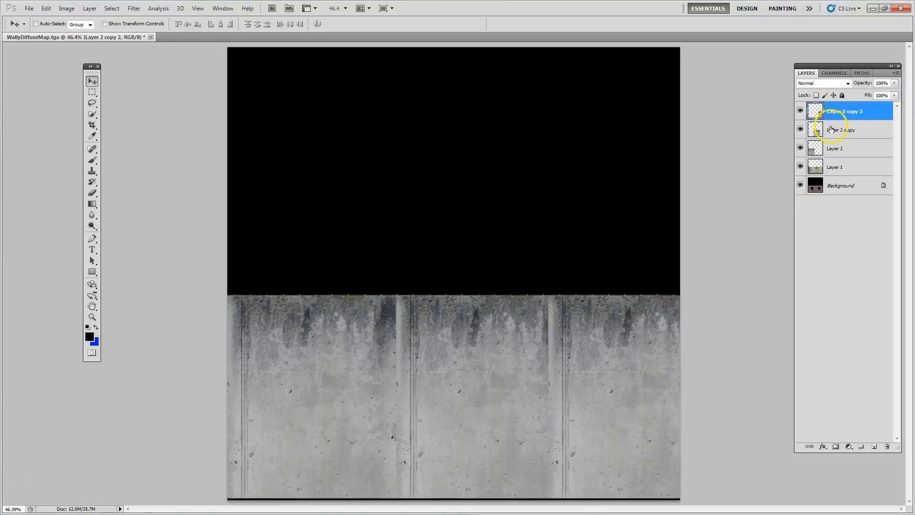
# Add a layer mask to Layer 2 copy and paint black along its left seam at 23% opacity to blend it with the first piece
pyautogui.click(831, 130)
pyautogui.click(836, 447)
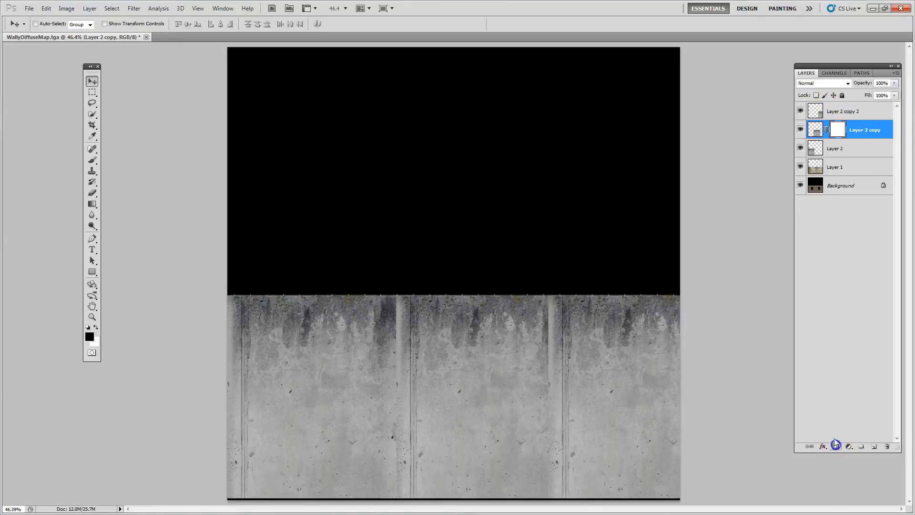
pyautogui.click(92, 160)
pyautogui.moveTo(401, 337); pyautogui.dragTo(400, 404)
pyautogui.moveTo(391, 299); pyautogui.dragTo(394, 391)
pyautogui.moveTo(405, 316)
pyautogui.mouseDown()
pyautogui.moveTo(397, 380)
pyautogui.moveTo(407, 471)
pyautogui.moveTo(394, 486)
pyautogui.mouseUp()
pyautogui.moveTo(397, 418)
pyautogui.mouseDown()
pyautogui.moveTo(404, 482)
pyautogui.moveTo(409, 430)
pyautogui.mouseUp()
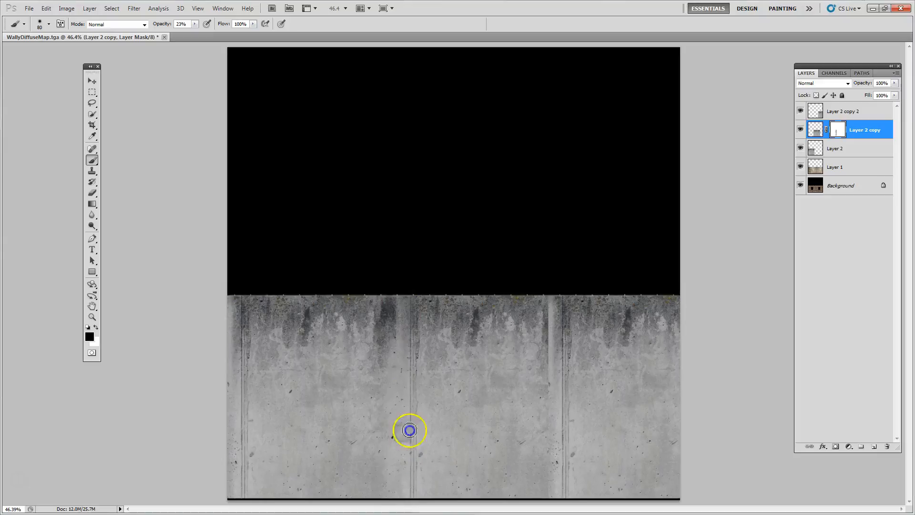
# Add a layer mask to Layer 2 copy 2 and paint black at 23% opacity along its left seam to blend it with the middle piece
pyautogui.click(833, 114)
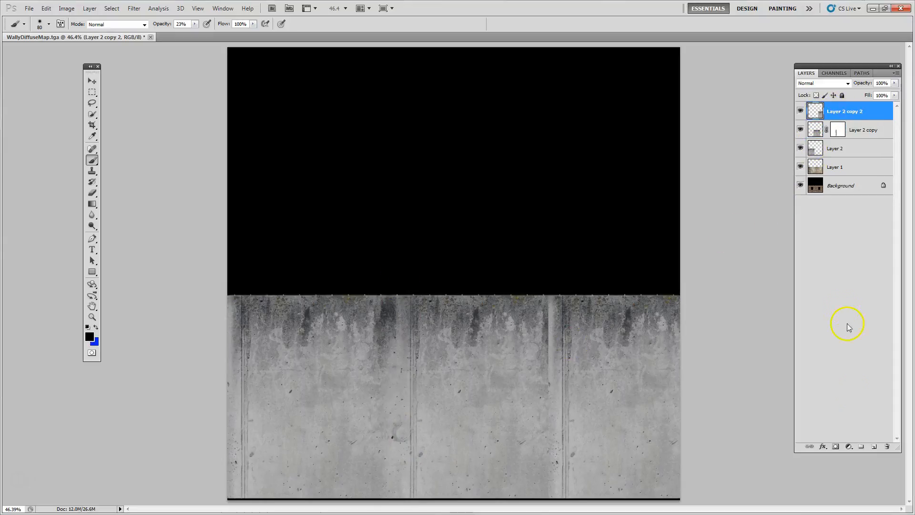
pyautogui.click(835, 447)
pyautogui.moveTo(556, 327)
pyautogui.mouseDown()
pyautogui.moveTo(548, 367)
pyautogui.moveTo(550, 295)
pyautogui.moveTo(541, 408)
pyautogui.moveTo(555, 464)
pyautogui.moveTo(558, 439)
pyautogui.moveTo(558, 484)
pyautogui.mouseUp()
pyautogui.moveTo(553, 369)
pyautogui.mouseDown()
pyautogui.moveTo(552, 378)
pyautogui.moveTo(556, 371)
pyautogui.mouseUp()
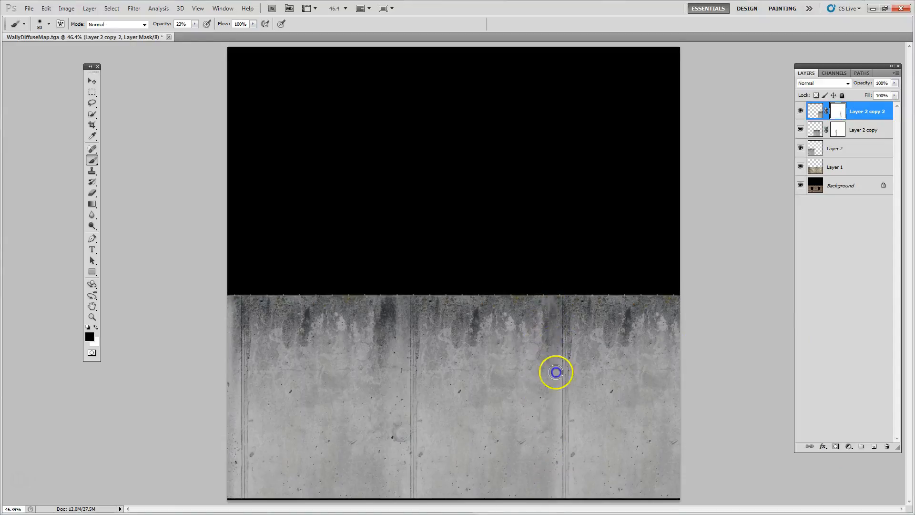
pyautogui.moveTo(556, 431); pyautogui.dragTo(557, 453)
pyautogui.moveTo(562, 381)
pyautogui.mouseDown()
pyautogui.moveTo(570, 495)
pyautogui.moveTo(565, 489)
pyautogui.mouseUp()
pyautogui.moveTo(399, 414); pyautogui.dragTo(400, 444)
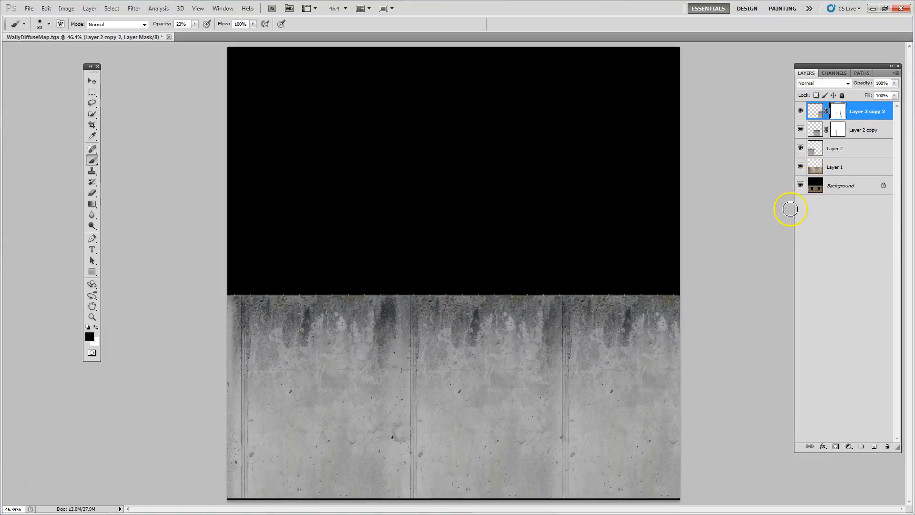
pyautogui.hotkey('ctrl', 'e')
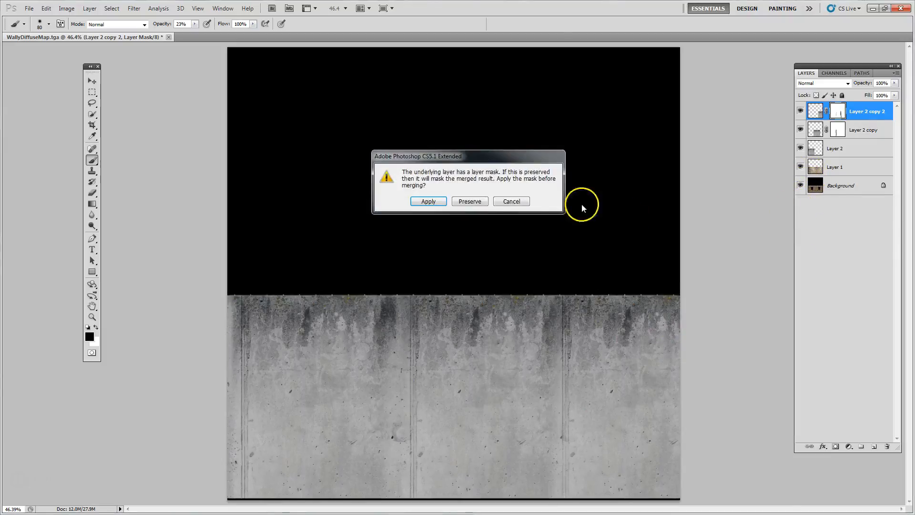
pyautogui.click(506, 202)
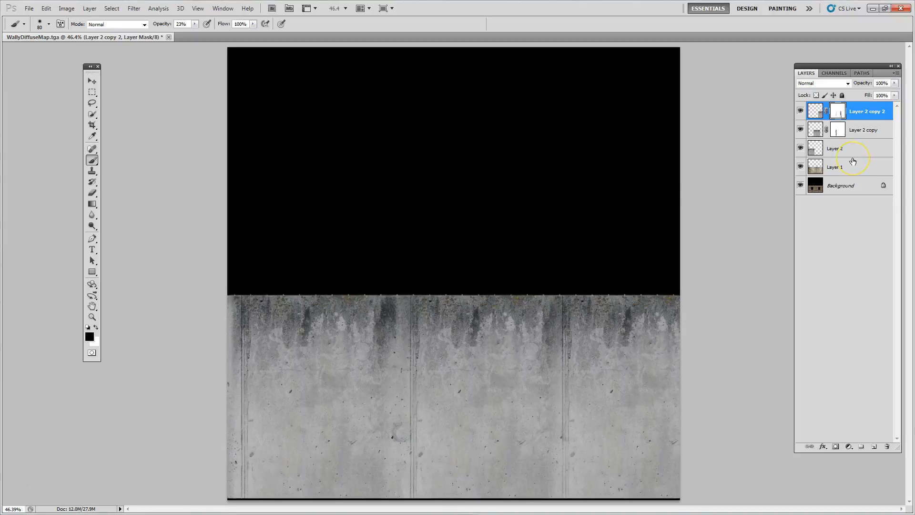
pyautogui.hotkey('ctrl', 'e')
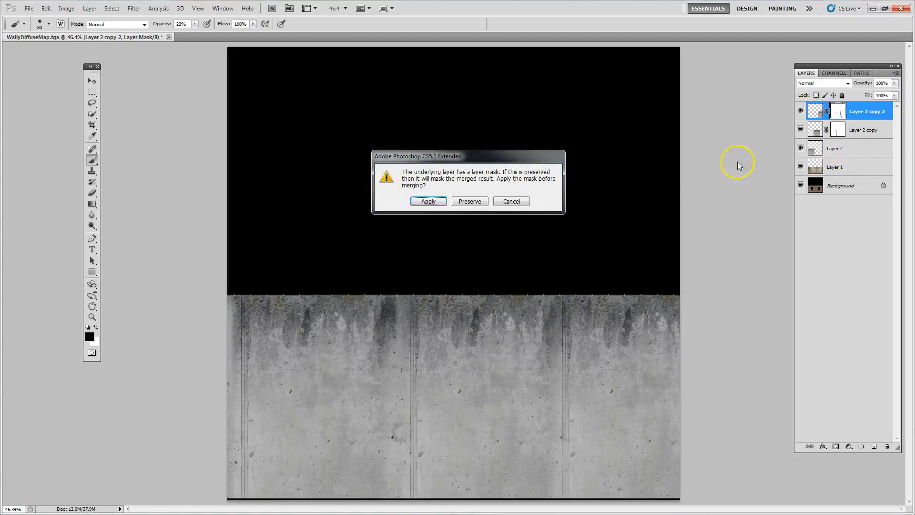
pyautogui.click(508, 203)
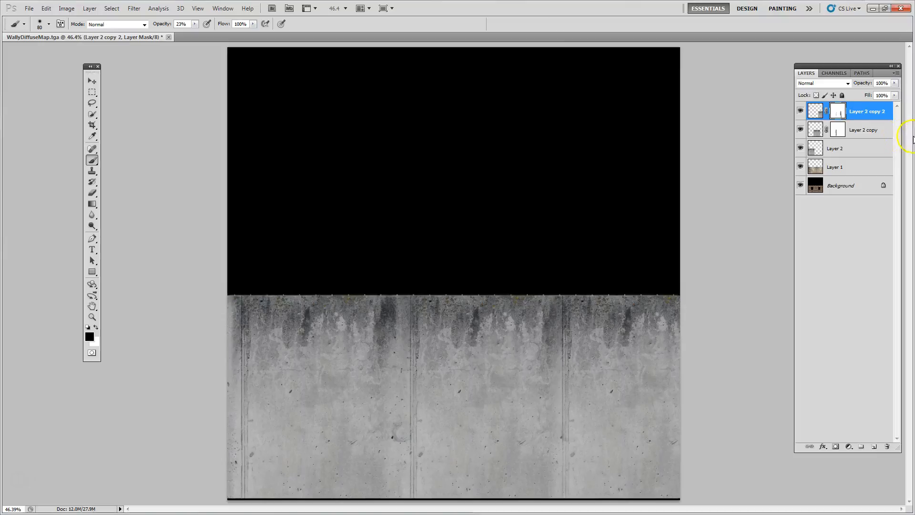
# Apply the layer masks of Layer 2 copy 2 and Layer 2 copy and merge both copies down into Layer 2
pyautogui.rightClick(835, 116)
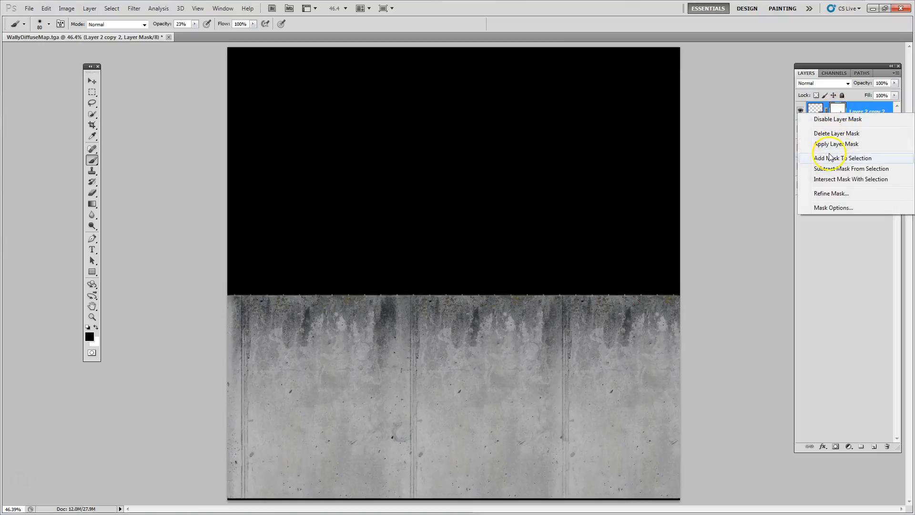
pyautogui.click(835, 144)
pyautogui.rightClick(837, 129)
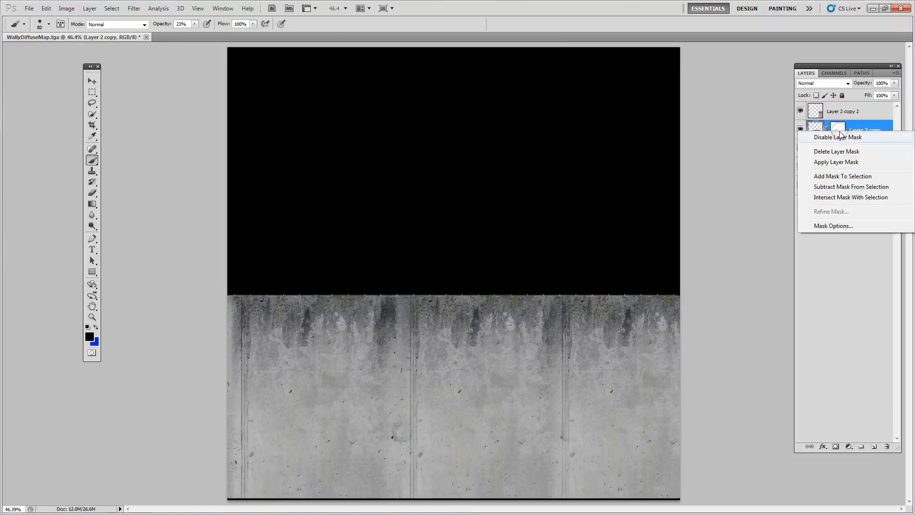
pyautogui.click(835, 162)
pyautogui.click(842, 111)
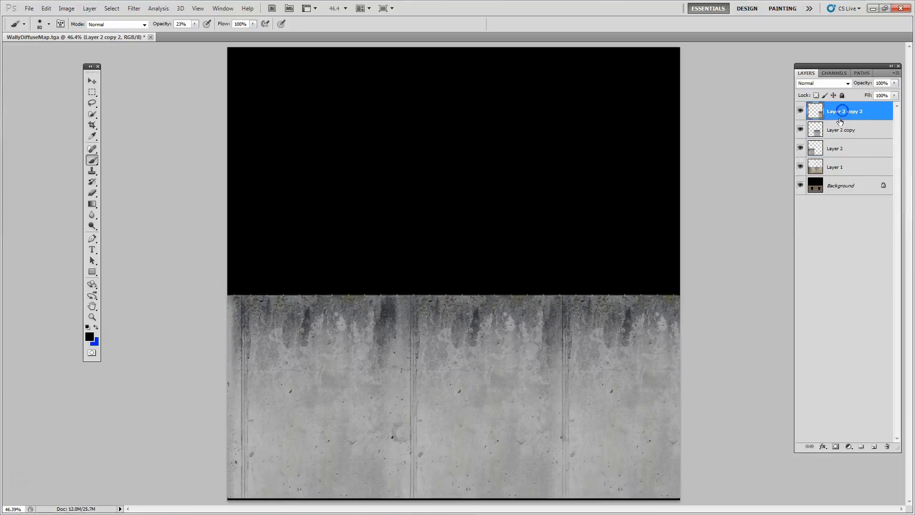
pyautogui.hotkey('ctrl', 'e')
pyautogui.hotkey('ctrl', 'e')
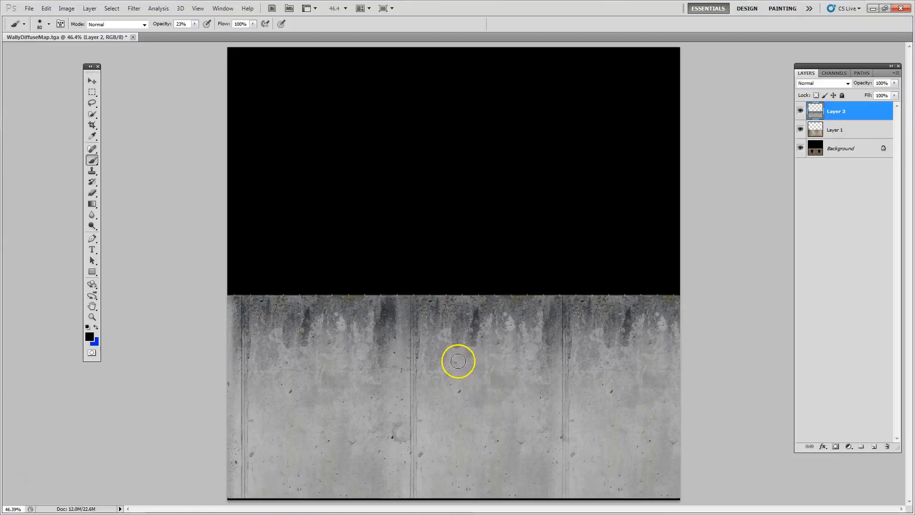
# Clone clean concrete over the vertical grooves in Layer 2 with an enlarged Clone Stamp brush, covering the left, middle and right seams
pyautogui.click(92, 171)
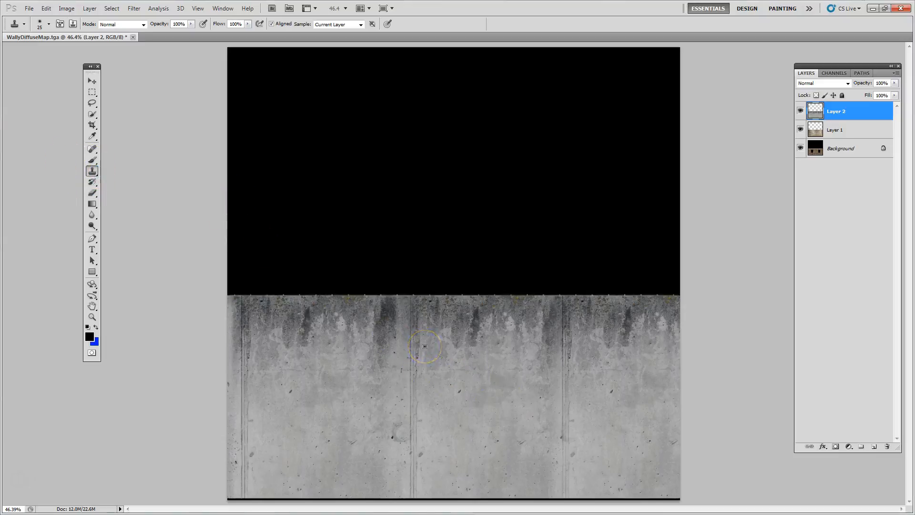
pyautogui.press(']')
pyautogui.press(']')
pyautogui.press(']')
pyautogui.press(']')
pyautogui.press(']')
pyautogui.press(']')
pyautogui.press(']')
pyautogui.press(']')
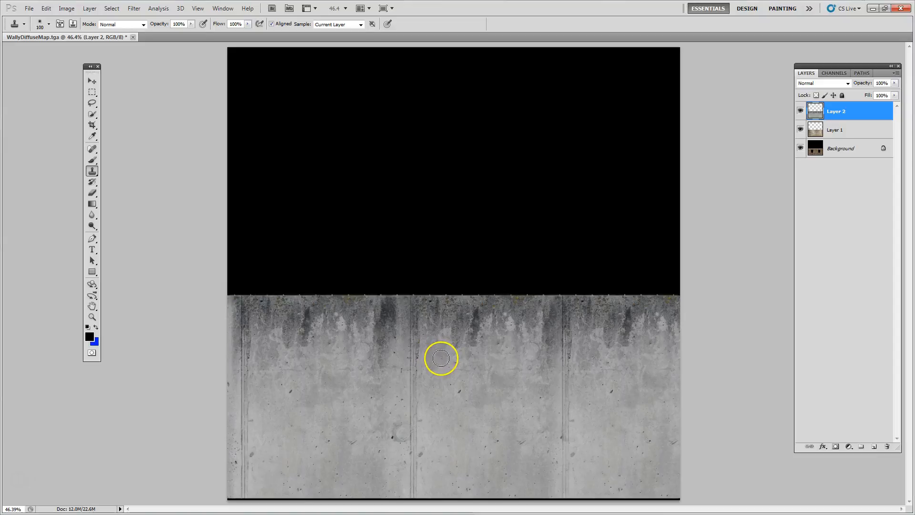
pyautogui.keyDown('alt'); pyautogui.click(443, 366); pyautogui.keyUp('alt')
pyautogui.moveTo(411, 404)
pyautogui.mouseDown()
pyautogui.moveTo(408, 341)
pyautogui.moveTo(414, 389)
pyautogui.moveTo(432, 387)
pyautogui.moveTo(402, 439)
pyautogui.moveTo(411, 446)
pyautogui.mouseUp()
pyautogui.keyDown('alt'); pyautogui.click(454, 381); pyautogui.keyUp('alt')
pyautogui.keyDown('alt'); pyautogui.click(267, 398); pyautogui.keyUp('alt')
pyautogui.moveTo(249, 390)
pyautogui.mouseDown()
pyautogui.moveTo(239, 447)
pyautogui.moveTo(246, 464)
pyautogui.mouseUp()
pyautogui.keyDown('alt'); pyautogui.click(278, 403); pyautogui.keyUp('alt')
pyautogui.moveTo(246, 421); pyautogui.dragTo(244, 498)
pyautogui.keyDown('alt'); pyautogui.click(278, 441); pyautogui.keyUp('alt')
pyautogui.moveTo(423, 403); pyautogui.dragTo(415, 503)
pyautogui.keyDown('alt'); pyautogui.click(520, 403); pyautogui.keyUp('alt')
pyautogui.moveTo(564, 351); pyautogui.dragTo(564, 502)
pyautogui.keyDown('alt'); pyautogui.click(520, 346); pyautogui.keyUp('alt')
pyautogui.keyDown('alt'); pyautogui.click(521, 421); pyautogui.keyUp('alt')
pyautogui.keyDown('alt'); pyautogui.click(614, 409); pyautogui.keyUp('alt')
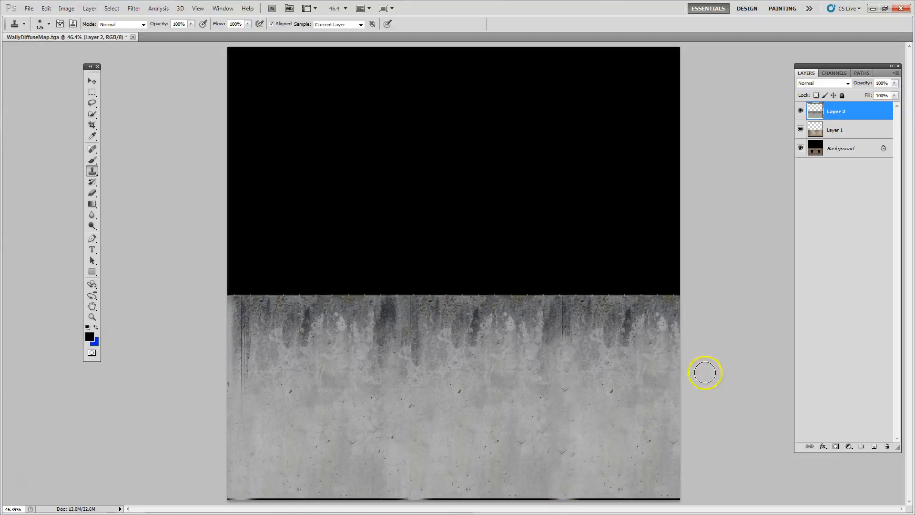
# Compare the blend modes on the concrete Layer 2 over the bricks and set it to Vivid Light
pyautogui.click(815, 85)
pyautogui.click(816, 87)
pyautogui.press('Down')
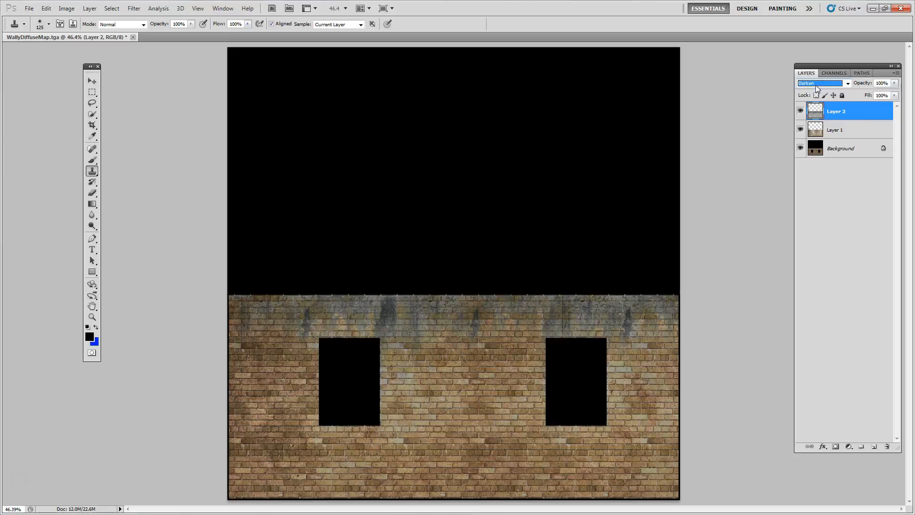
pyautogui.press('Down')
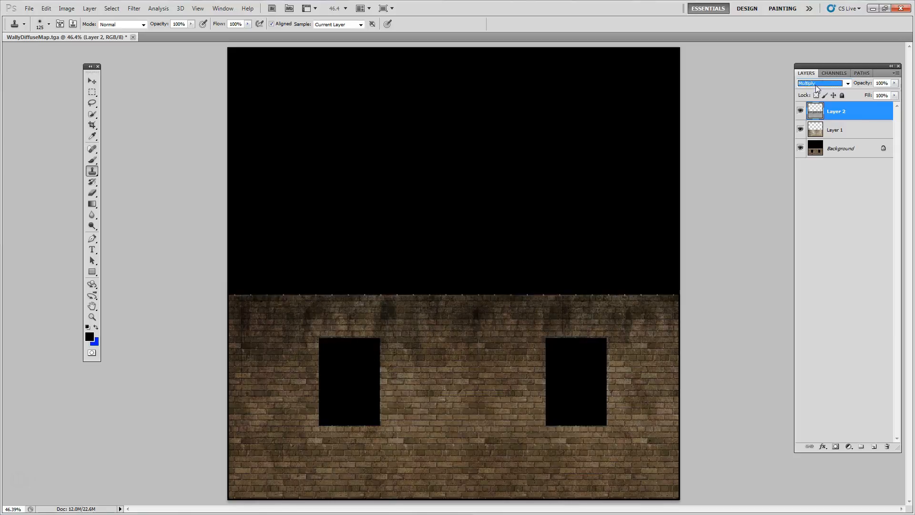
pyautogui.press('Down')
pyautogui.press('Down')
pyautogui.press('Down')
pyautogui.press('Down')
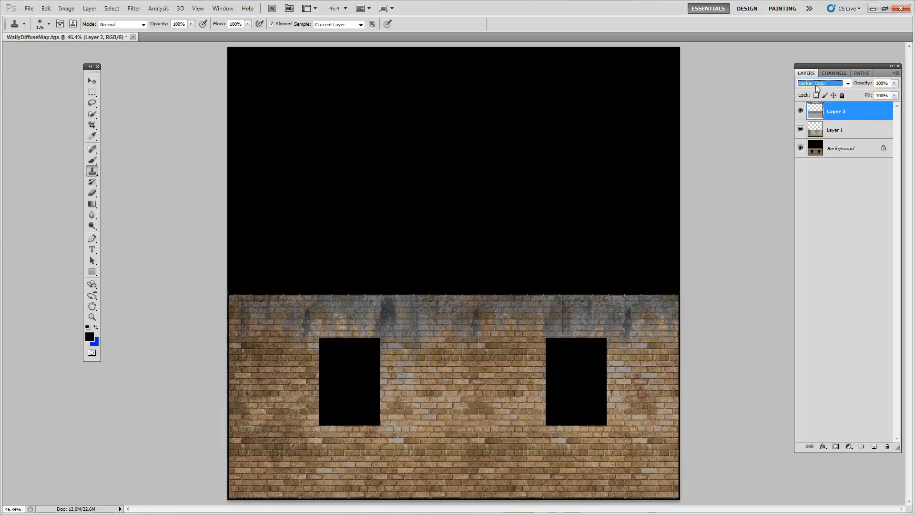
pyautogui.press('Down')
pyautogui.press('Down')
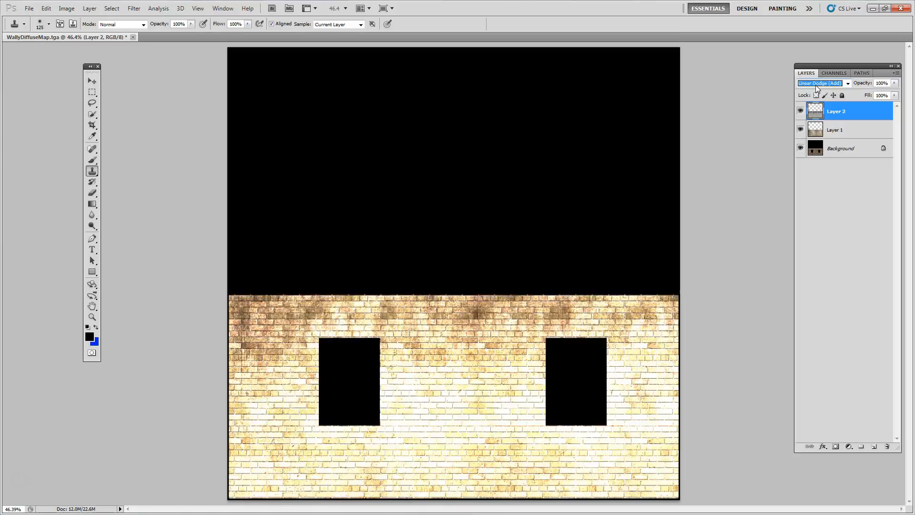
pyautogui.press('Down')
pyautogui.press('Down')
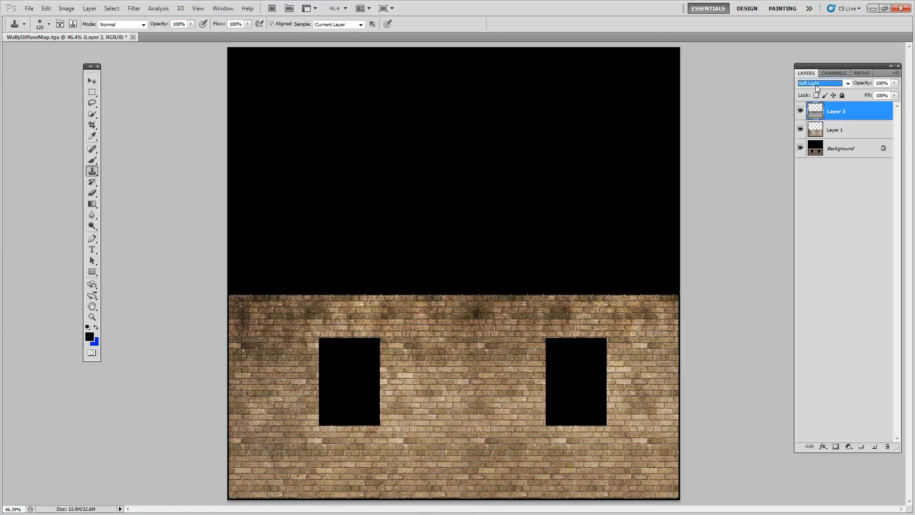
pyautogui.press('Down')
pyautogui.press('Down')
pyautogui.press('Up')
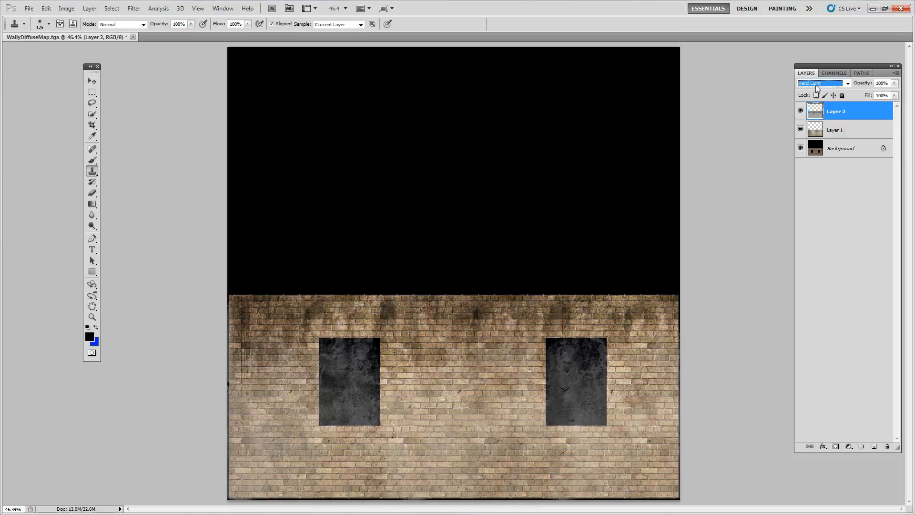
pyautogui.press('Down')
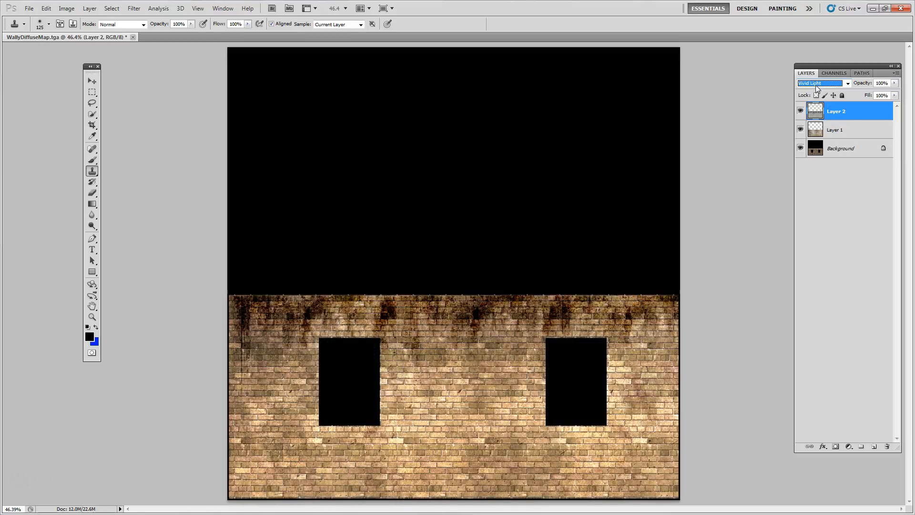
pyautogui.press('Down')
pyautogui.press('Down')
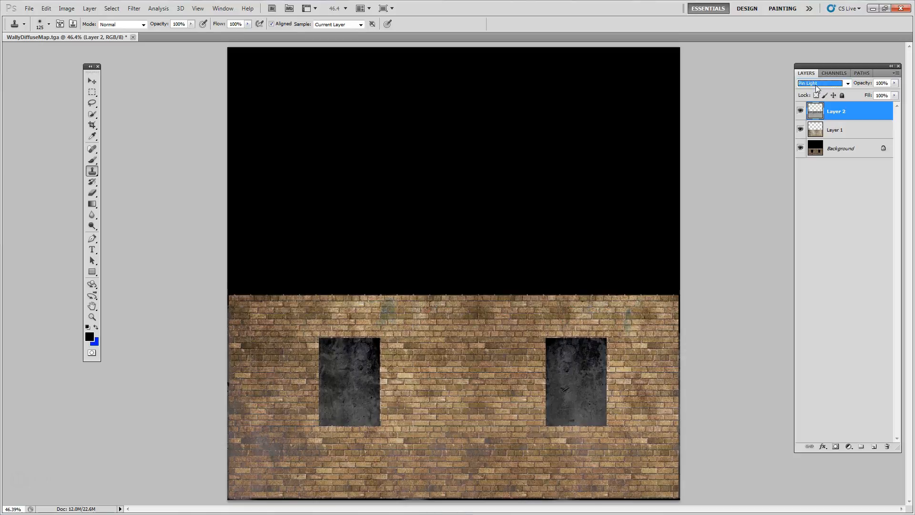
pyautogui.press('Down')
pyautogui.press('Down')
pyautogui.press('Up')
pyautogui.press('Up')
pyautogui.press('Up')
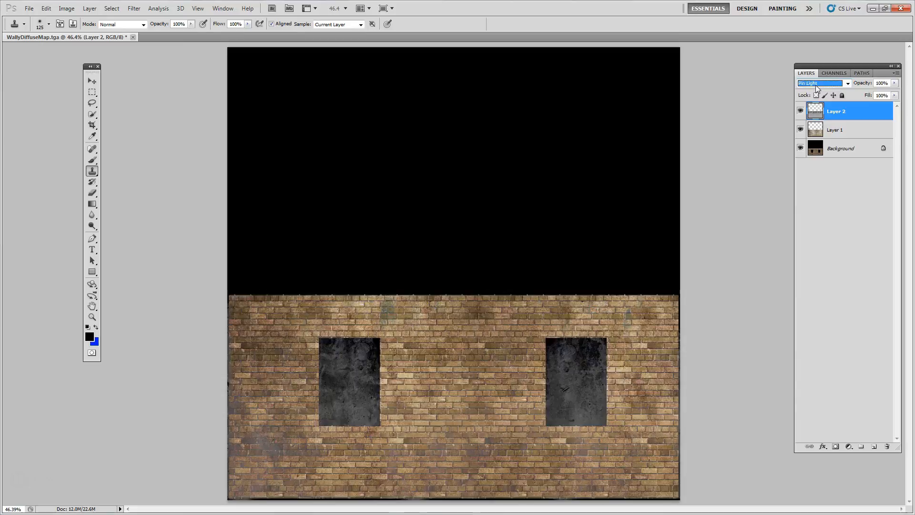
pyautogui.press('Up')
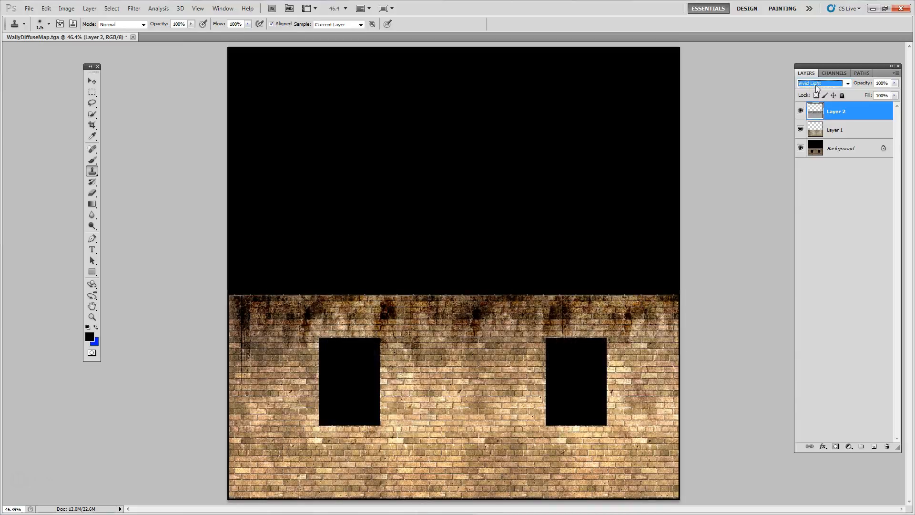
# Reduce the opacity of Layer 2 to 56% and deselect the layer
pyautogui.click(895, 83)
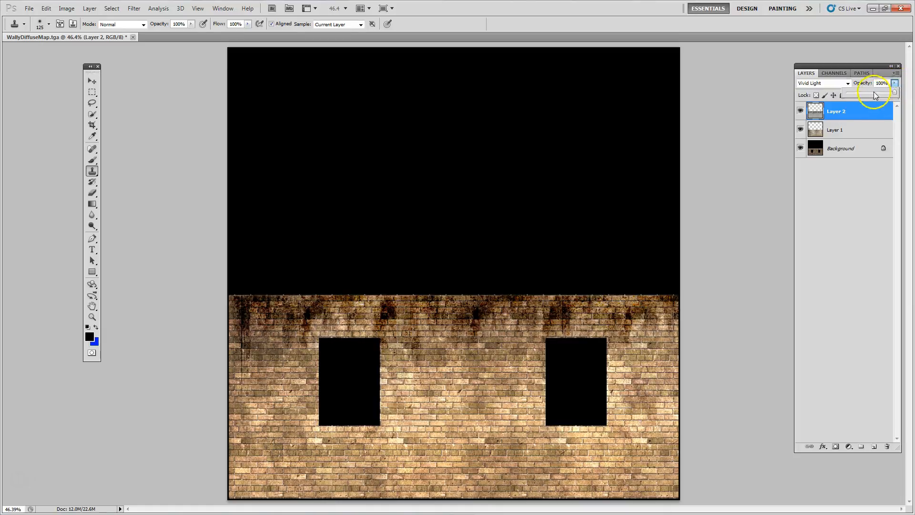
pyautogui.click(875, 95)
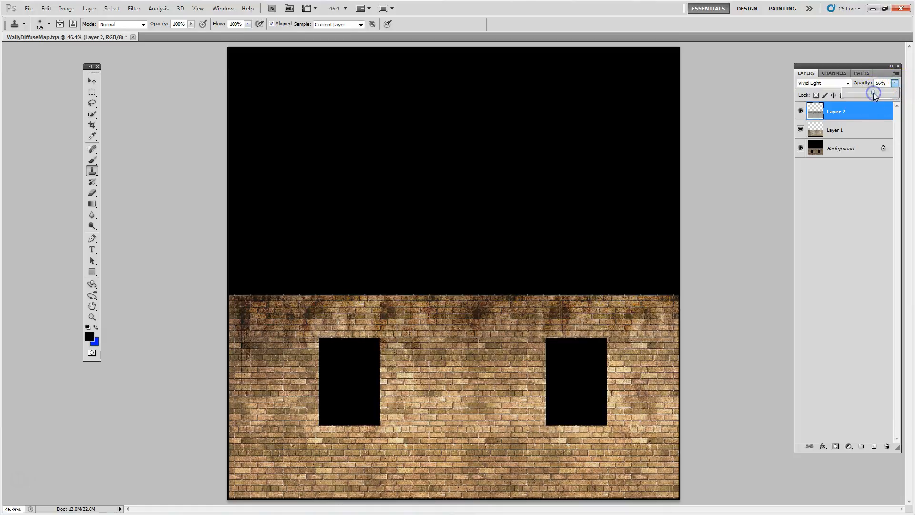
pyautogui.click(882, 202)
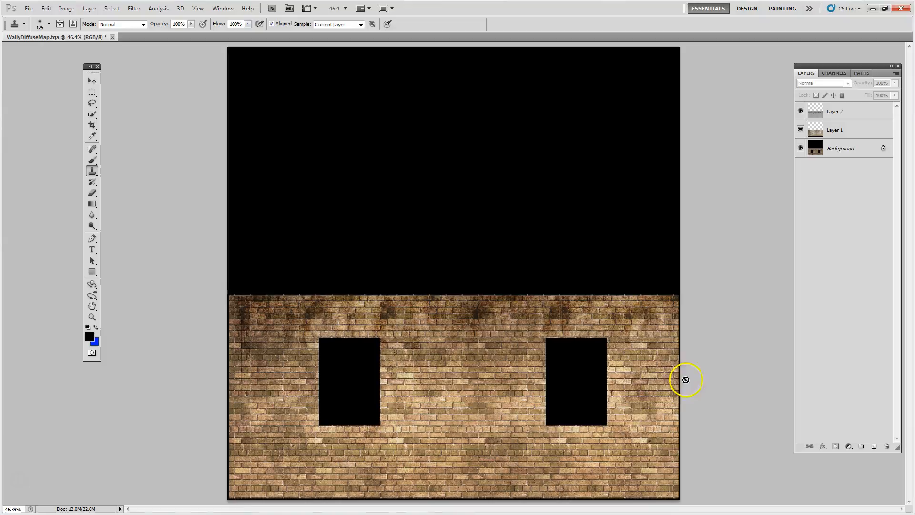
# Switch to the browser and copy the rust-blue-grey-background image from its open page
pyautogui.click(93, 81)
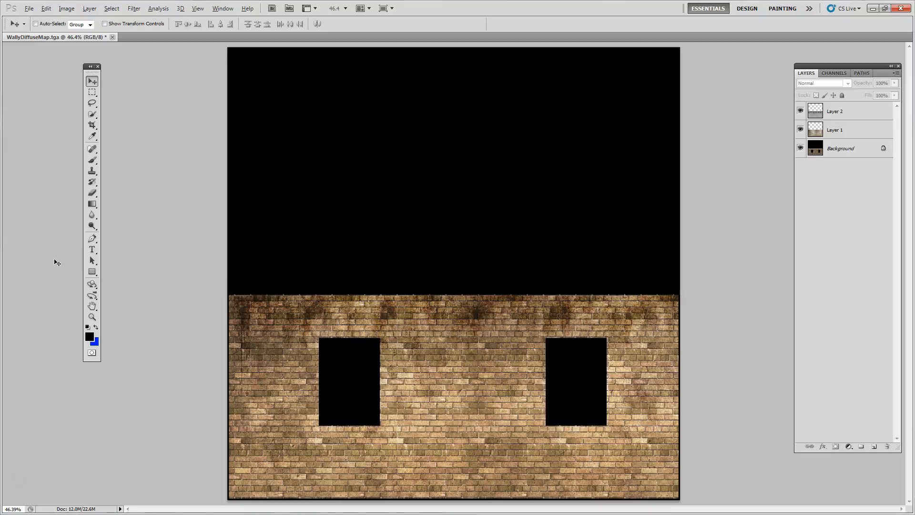
pyautogui.hotkey('alt', 'Tab')
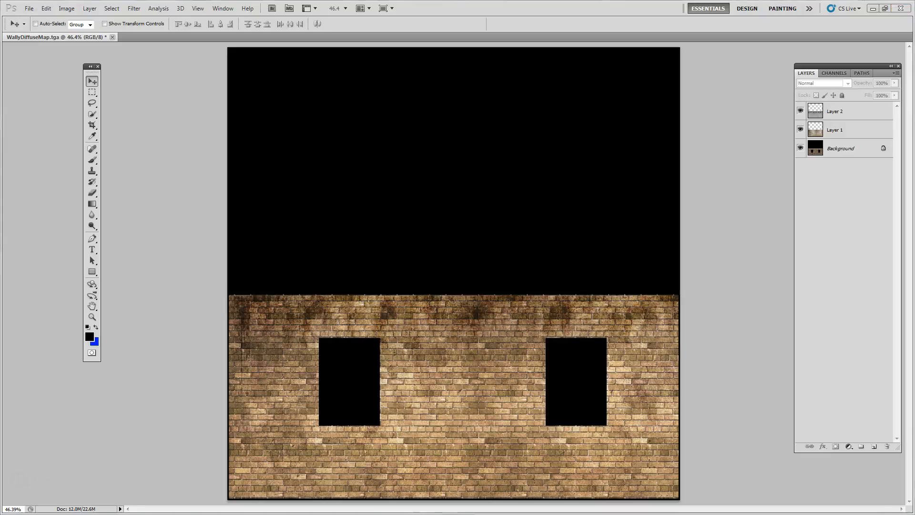
pyautogui.hotkey('alt', 'Tab')
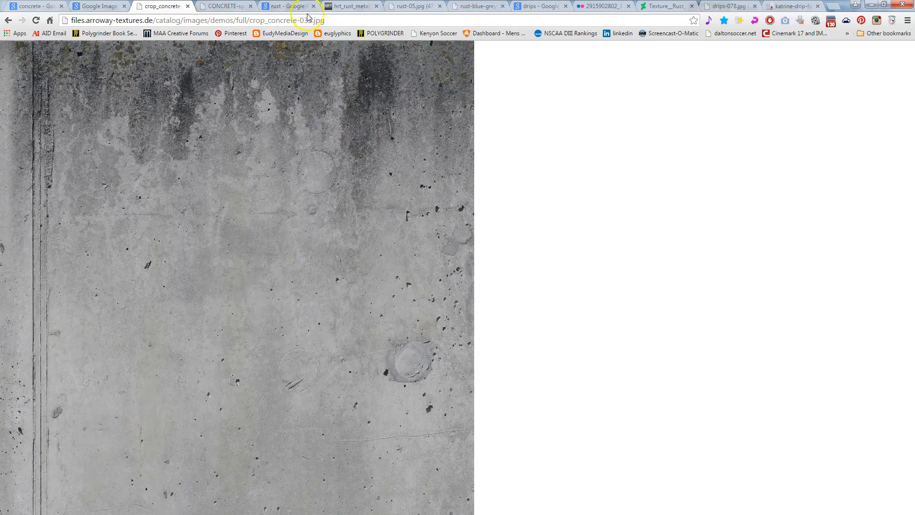
pyautogui.click(228, 7)
pyautogui.click(282, 7)
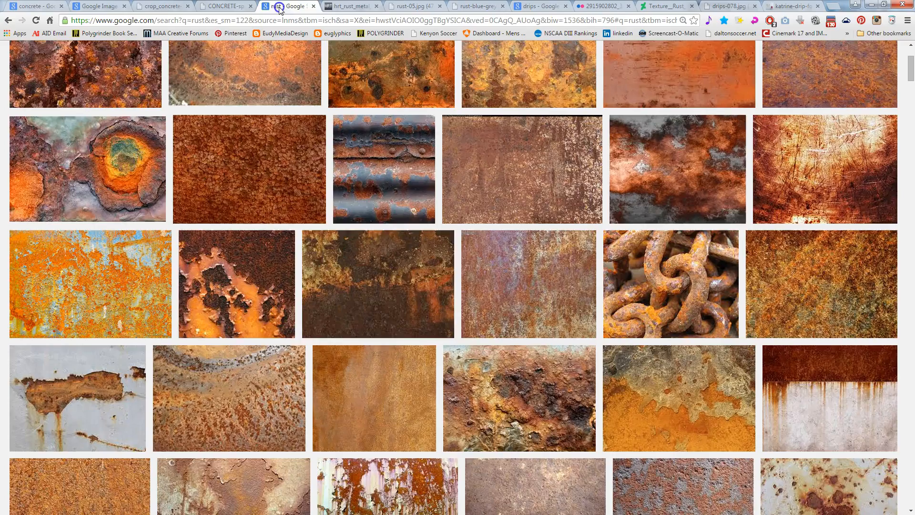
pyautogui.click(228, 7)
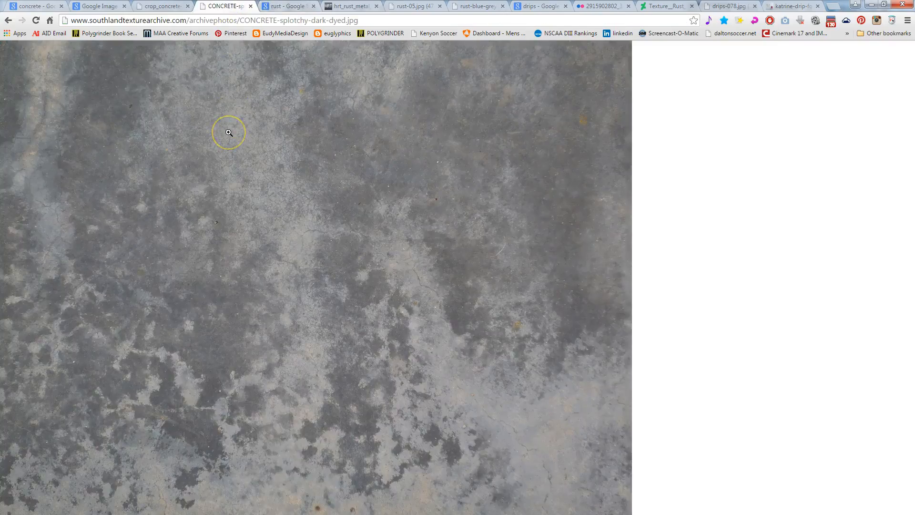
pyautogui.click(482, 7)
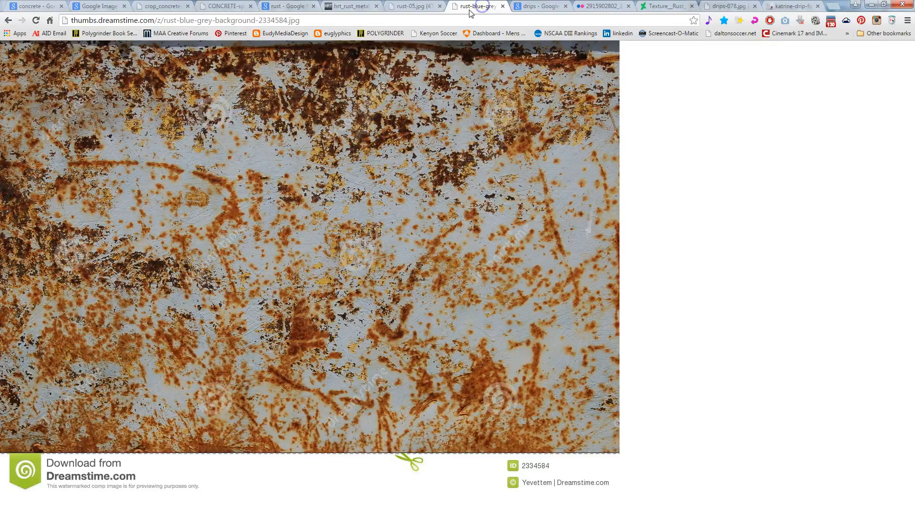
pyautogui.rightClick(417, 233)
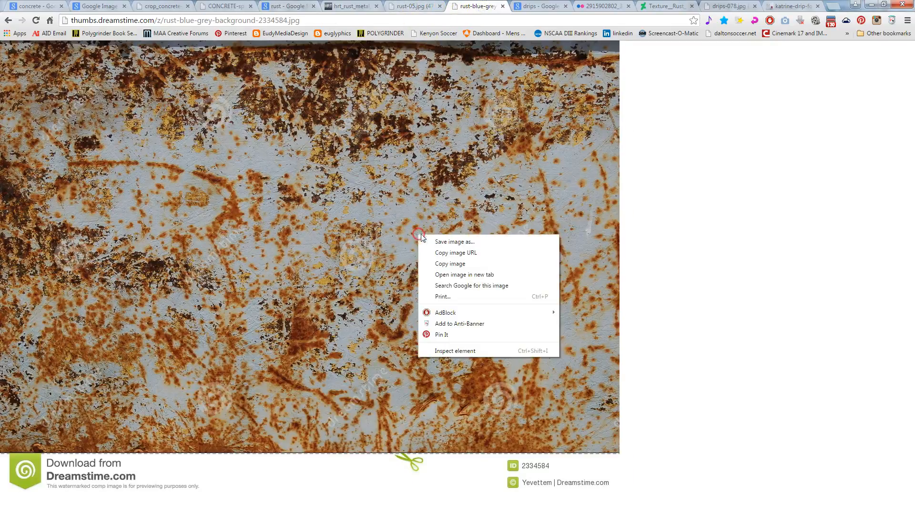
pyautogui.click(439, 262)
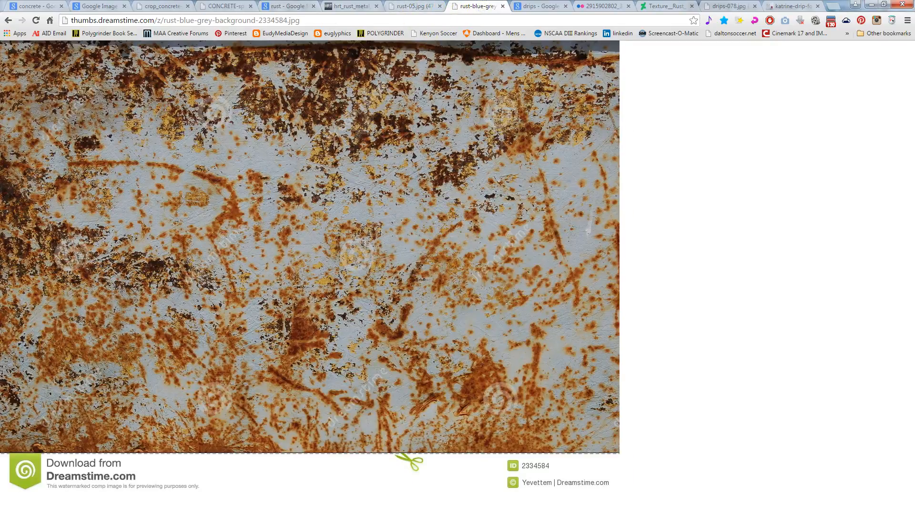
# Switch to Photoshop, paste the rust image as a new layer and delete the white Dreamstime strip along its bottom edge
pyautogui.hotkey('alt', 'Tab')
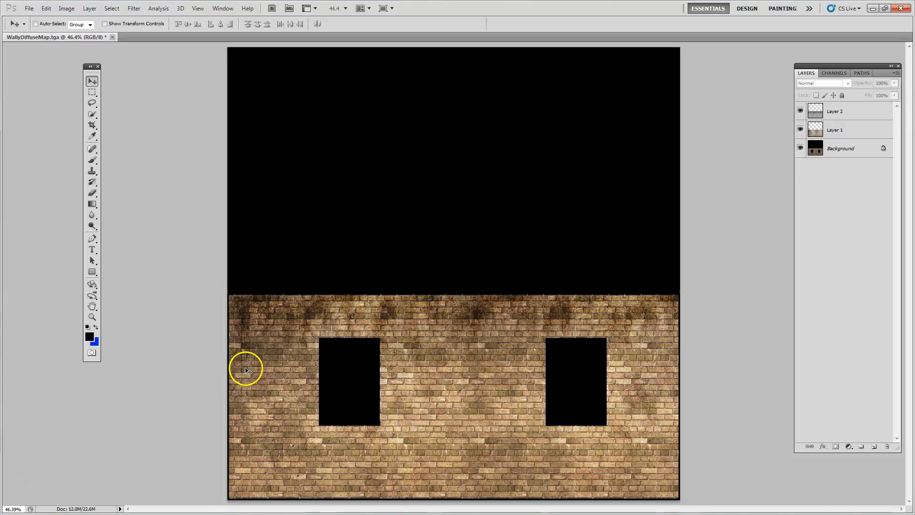
pyautogui.hotkey('ctrl', 'v')
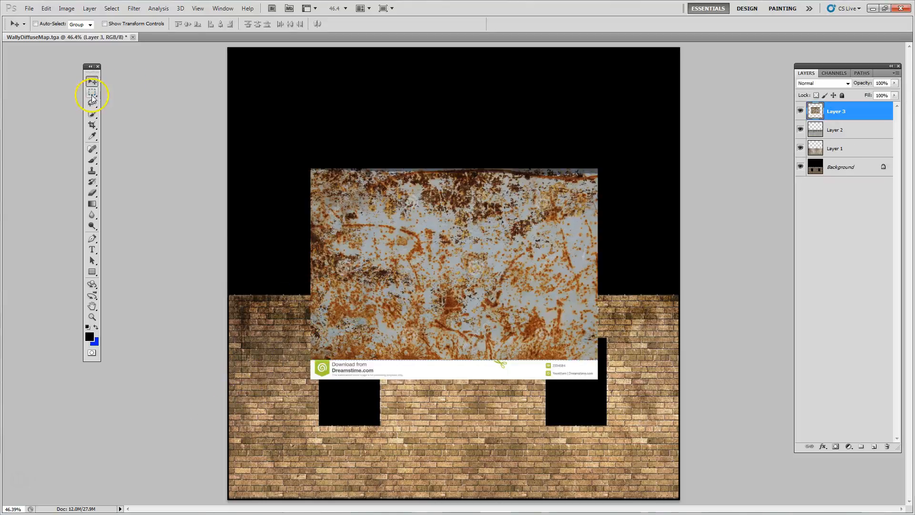
pyautogui.click(92, 92)
pyautogui.moveTo(447, 371); pyautogui.dragTo(294, 359)
pyautogui.click(613, 258)
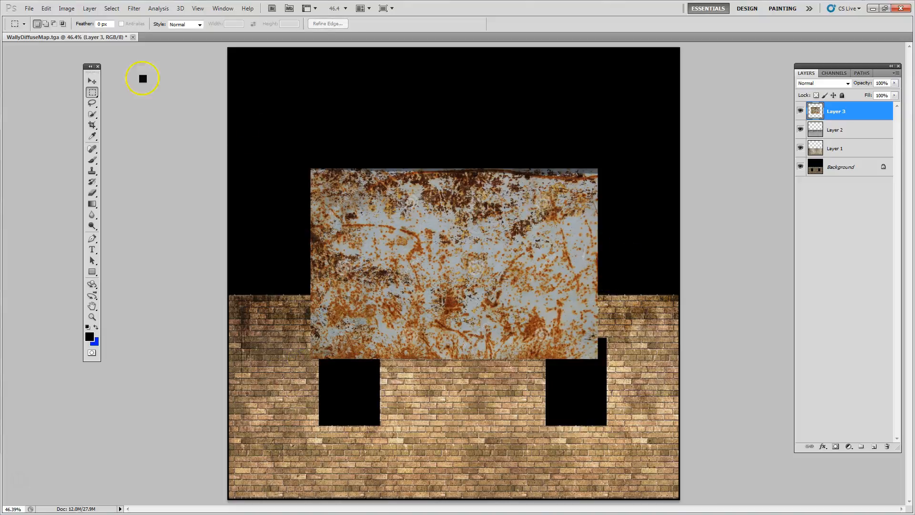
# Move the rust layer over the left part of the brick wall and scale it to 108.58% to fit the wall's height
pyautogui.click(92, 81)
pyautogui.moveTo(454, 250); pyautogui.dragTo(375, 378)
pyautogui.hotkey('ctrl', 't')
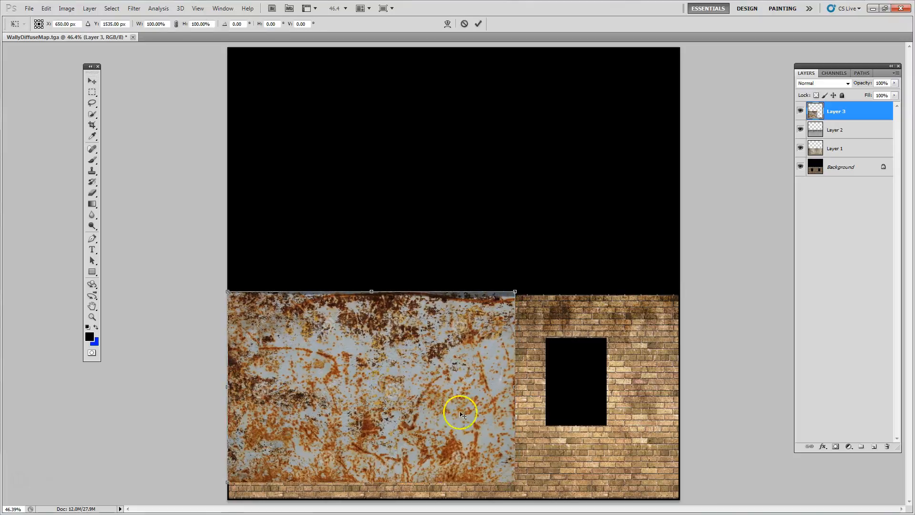
pyautogui.keyDown('shift'); pyautogui.moveTo(514, 482); pyautogui.dragTo(539, 500); pyautogui.keyUp('shift')
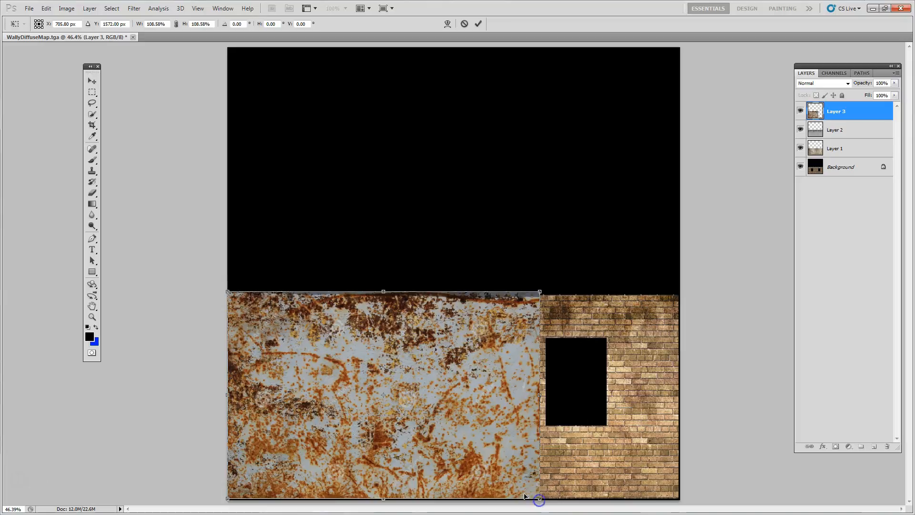
pyautogui.press('Return')
# Duplicate the rust layer over the right part of the wall and blend its left seam with black at 23% opacity on a layer mask
pyautogui.keyDown('alt'); pyautogui.moveTo(300, 433); pyautogui.dragTo(542, 448); pyautogui.keyUp('alt')
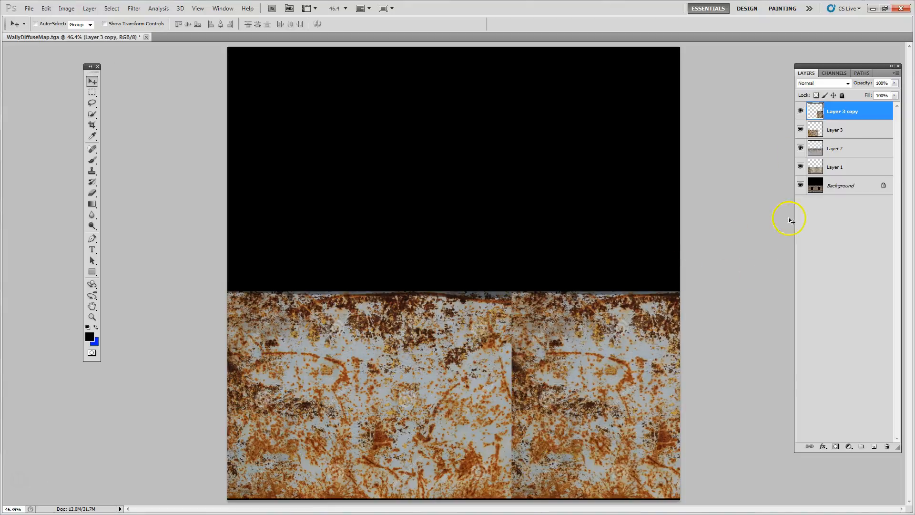
pyautogui.click(834, 447)
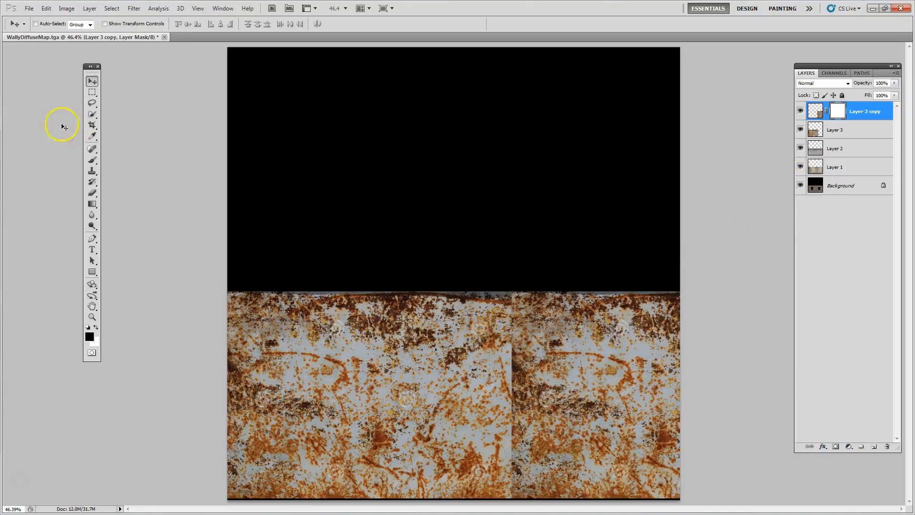
pyautogui.click(92, 159)
pyautogui.moveTo(454, 359)
pyautogui.mouseDown()
pyautogui.moveTo(507, 351)
pyautogui.moveTo(510, 382)
pyautogui.moveTo(512, 305)
pyautogui.moveTo(509, 443)
pyautogui.moveTo(517, 477)
pyautogui.mouseUp()
pyautogui.moveTo(516, 423); pyautogui.dragTo(514, 495)
pyautogui.moveTo(501, 403); pyautogui.dragTo(513, 320)
# Merge Layer 3 copy and Layer 3 into a single rust layer
pyautogui.click(831, 128)
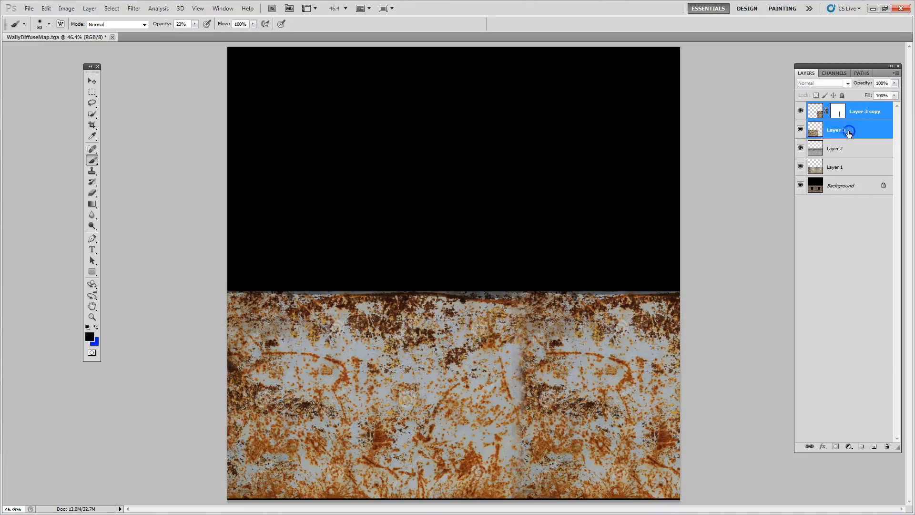
pyautogui.rightClick(850, 134)
pyautogui.click(831, 335)
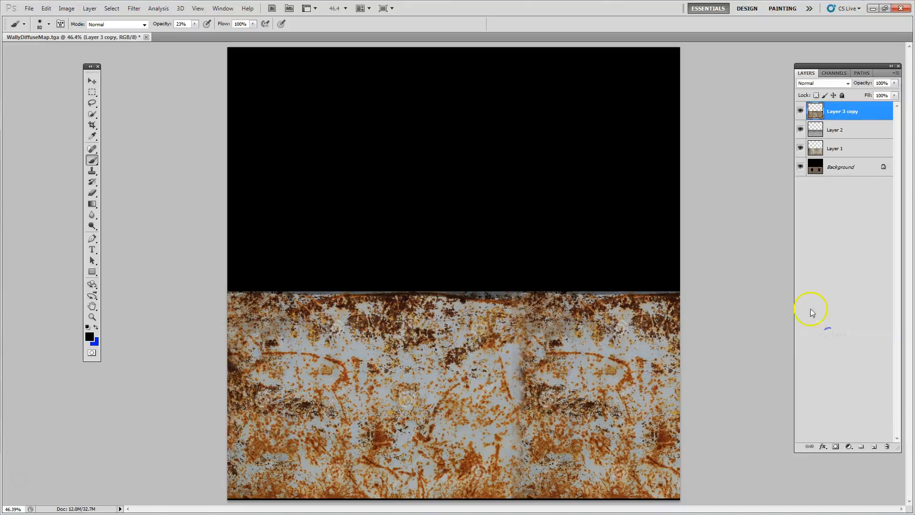
# Try blend modes on the merged rust layer from Darken through to Darker Color
pyautogui.click(804, 83)
pyautogui.press('Down')
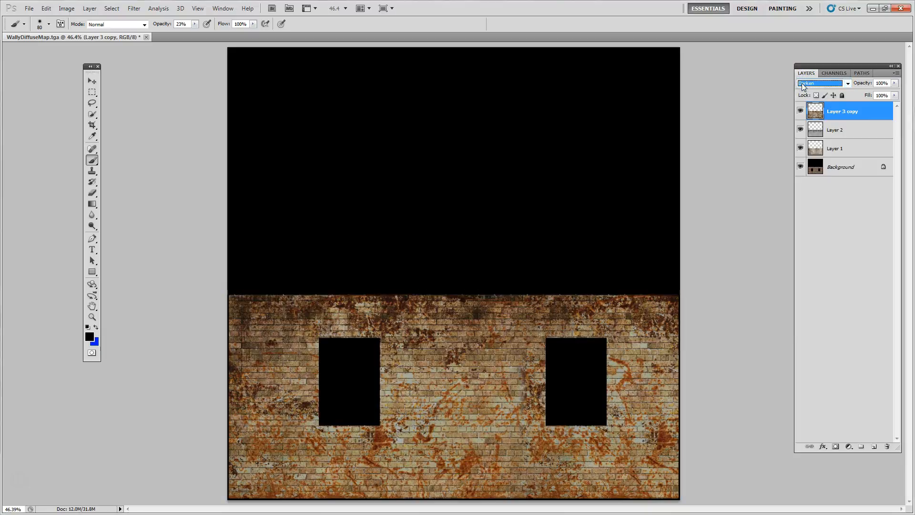
pyautogui.press('Down')
pyautogui.press('Down')
pyautogui.press('Down')
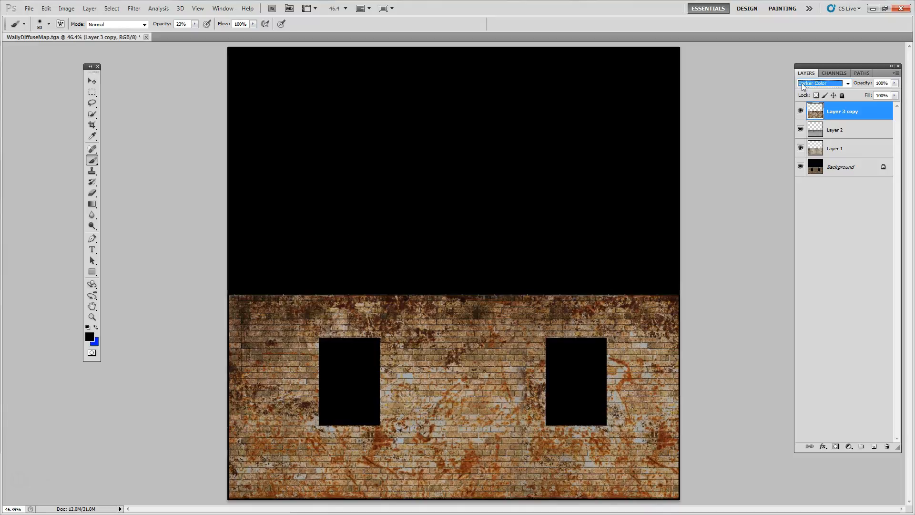
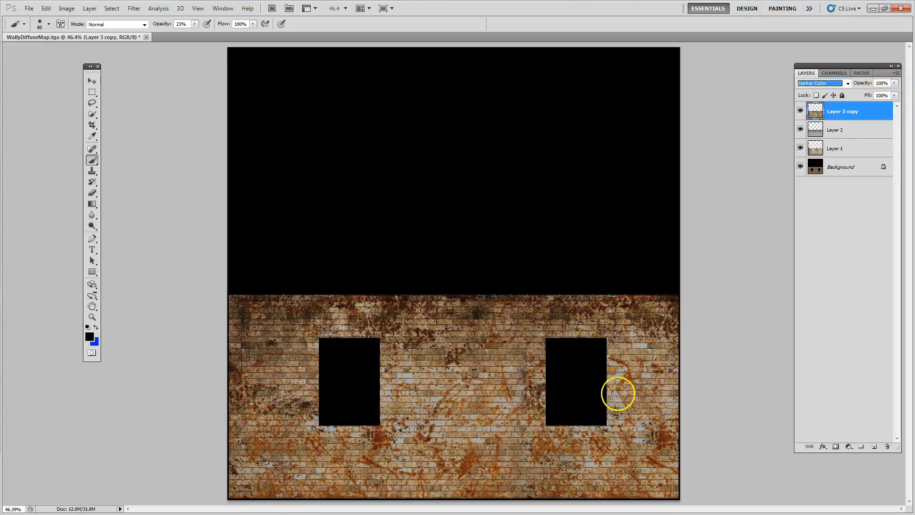
# Lower the rust layer's opacity to 60% and toggle its visibility to compare the wall with and without rust
pyautogui.click(894, 83)
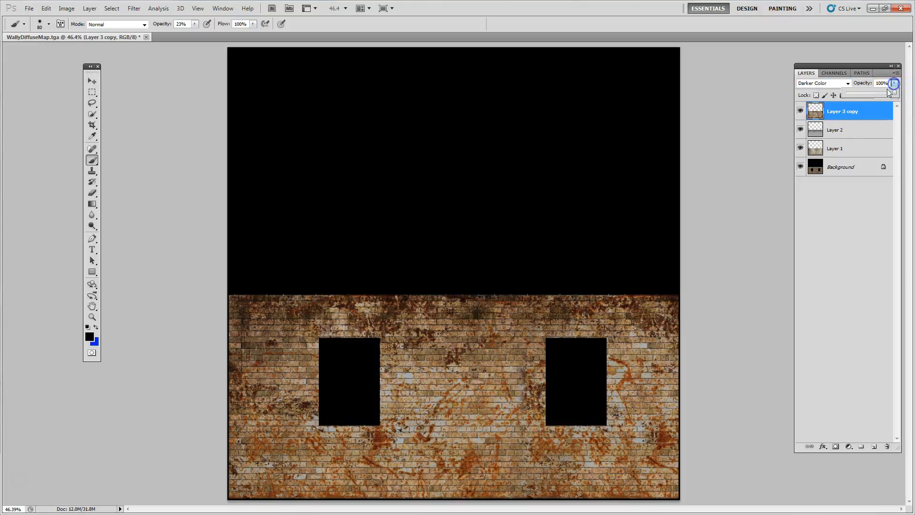
pyautogui.moveTo(865, 93); pyautogui.dragTo(875, 93)
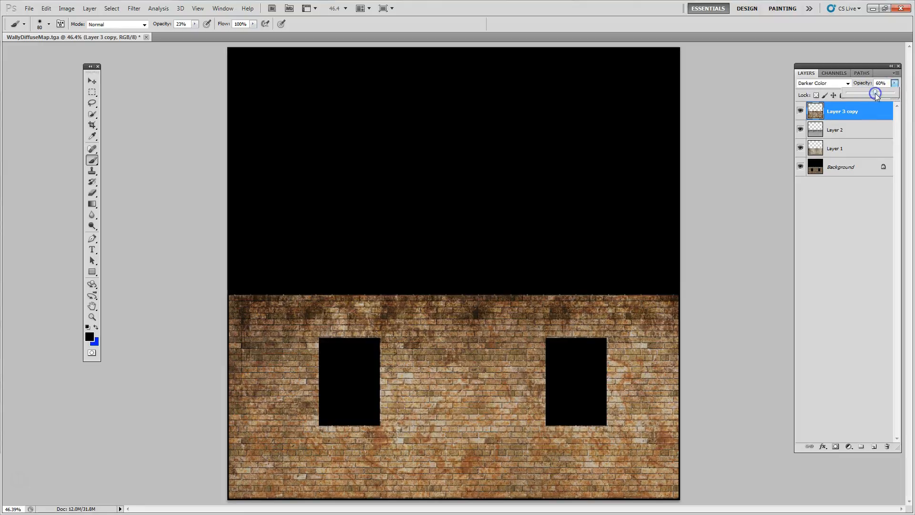
pyautogui.click(806, 263)
pyautogui.click(800, 110)
pyautogui.click(800, 111)
pyautogui.click(800, 110)
pyautogui.click(800, 111)
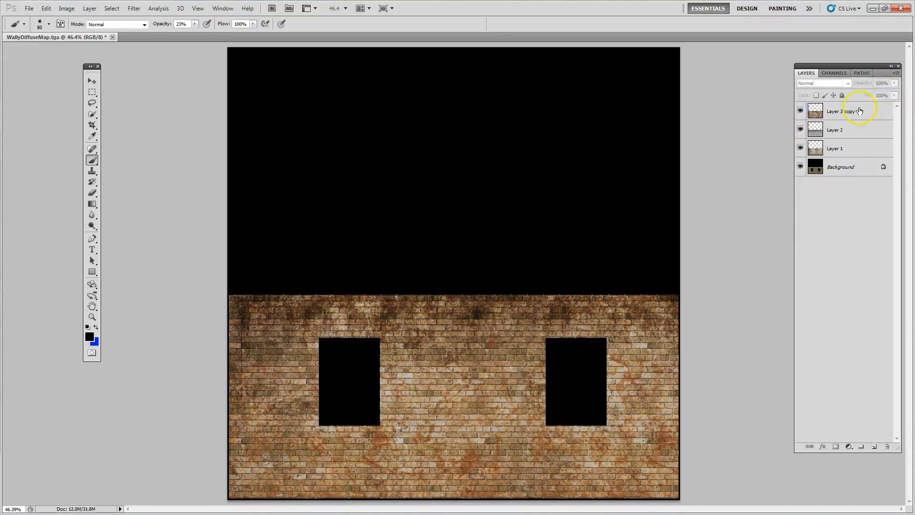
# Reduce the rust layer's opacity to 49% and toggle its visibility to compare the effect
pyautogui.click(859, 111)
pyautogui.click(894, 83)
pyautogui.moveTo(873, 97); pyautogui.dragTo(868, 97)
pyautogui.click(827, 115)
pyautogui.click(800, 111)
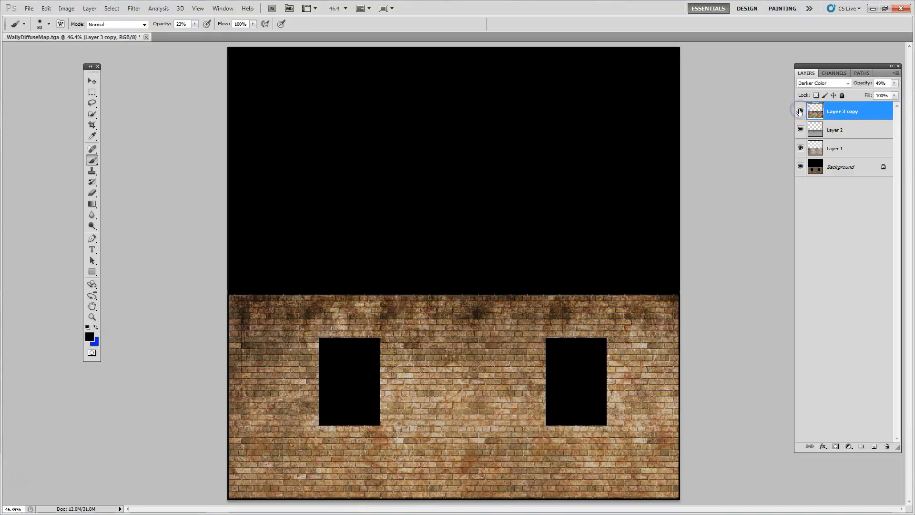
pyautogui.click(800, 111)
pyautogui.click(800, 111)
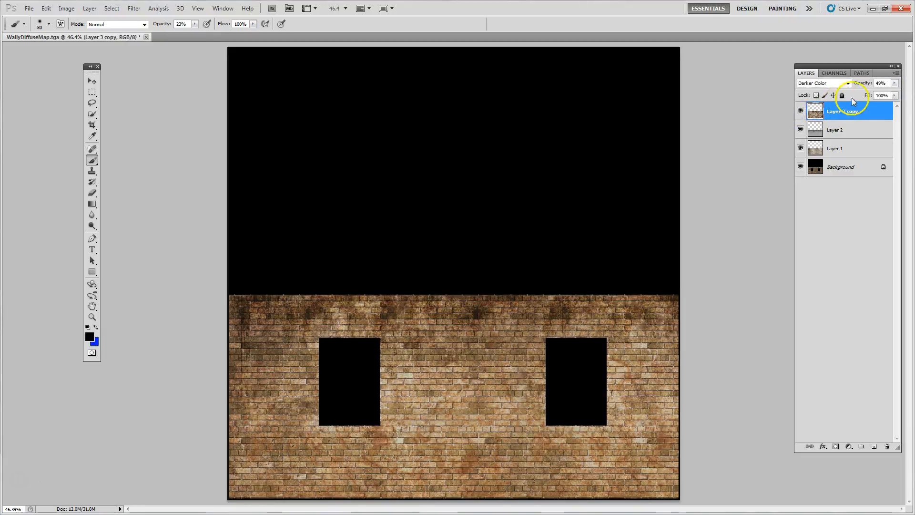
# Set the rust layer's opacity to 42% and toggle its visibility to check the subtler rust
pyautogui.click(896, 83)
pyautogui.click(870, 95)
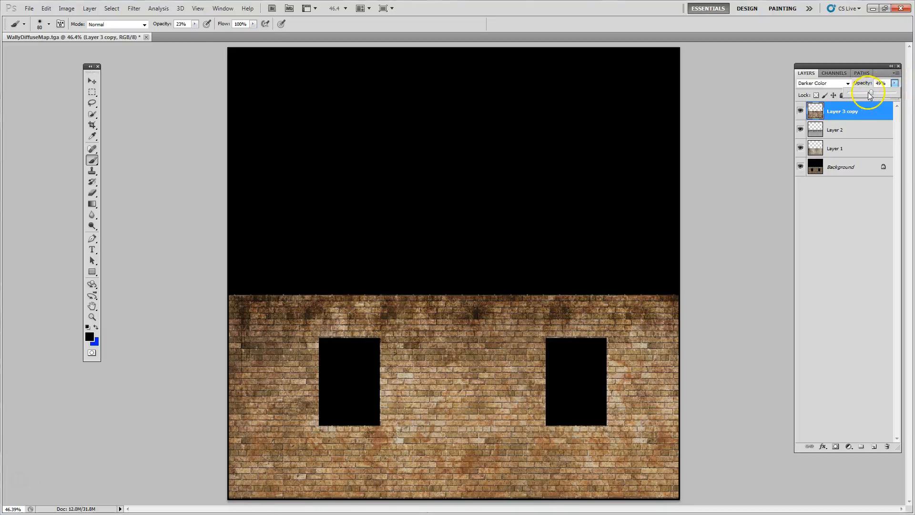
pyautogui.click(801, 111)
pyautogui.click(800, 111)
# Hide the rust layer, Layer 2 and Layer 1 to compare with the original bricks, and show all three again
pyautogui.click(801, 111)
pyautogui.click(801, 129)
pyautogui.click(800, 149)
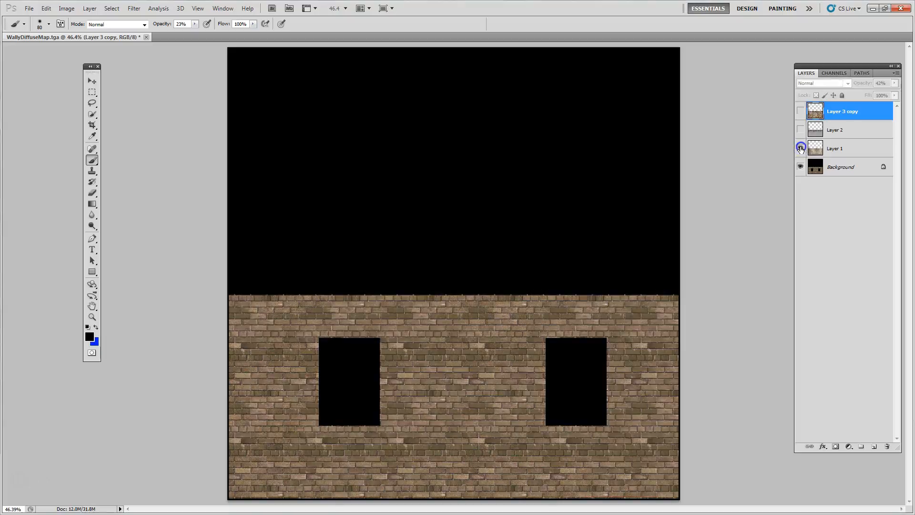
pyautogui.click(801, 148)
pyautogui.click(801, 129)
pyautogui.click(801, 111)
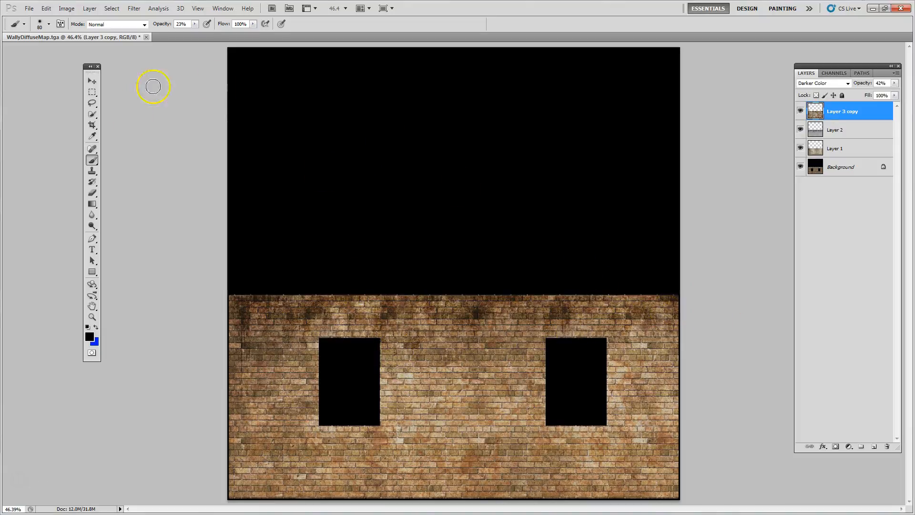
# Select the whole canvas, copy it merged and paste the result as a new layer on top
pyautogui.click(112, 8)
pyautogui.click(115, 18)
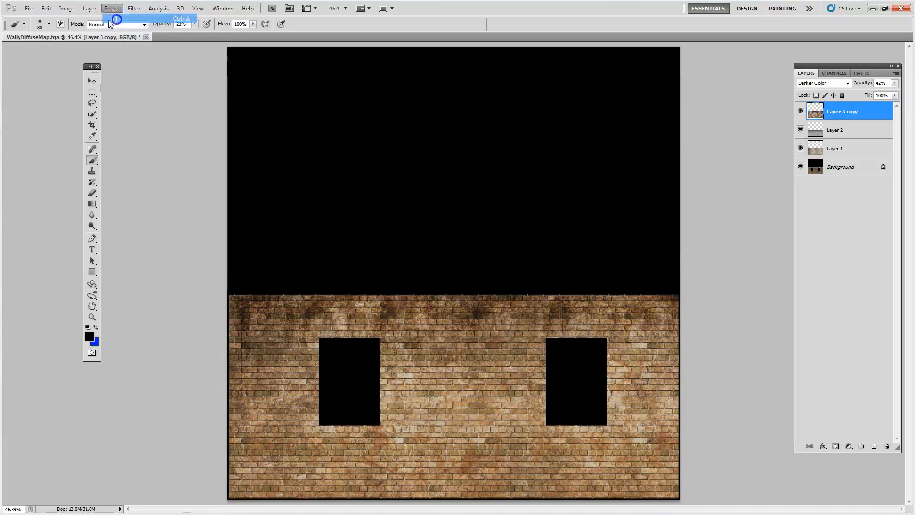
pyautogui.click(46, 8)
pyautogui.click(64, 81)
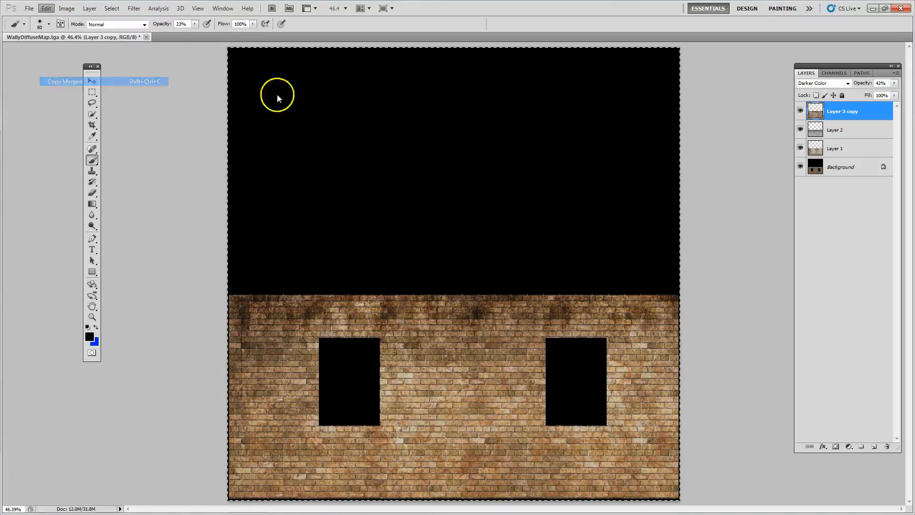
pyautogui.click(52, 11)
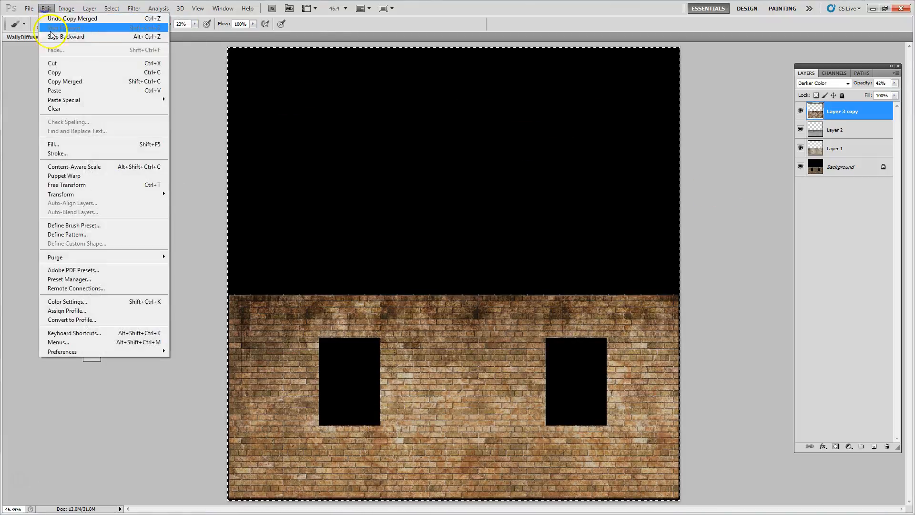
pyautogui.click(47, 90)
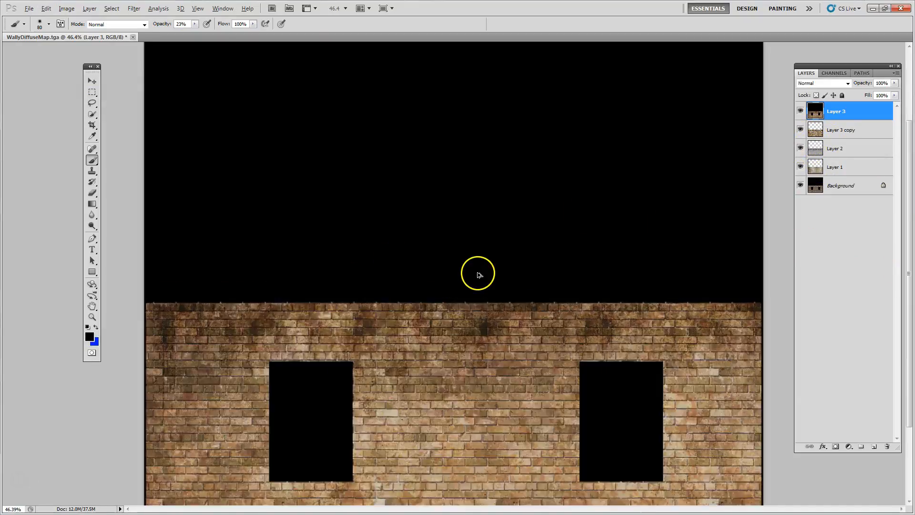
# Reduce the merged wall layer's saturation to -17 with Hue/Saturation and inspect the bricks at 100% zoom
pyautogui.hotkey('ctrl', '1')
pyautogui.moveTo(502, 425); pyautogui.dragTo(479, 208)
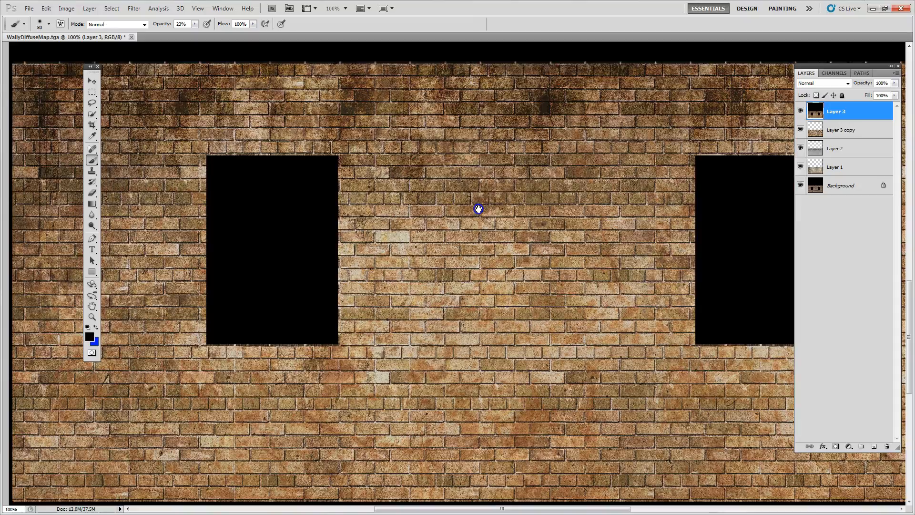
pyautogui.click(67, 8)
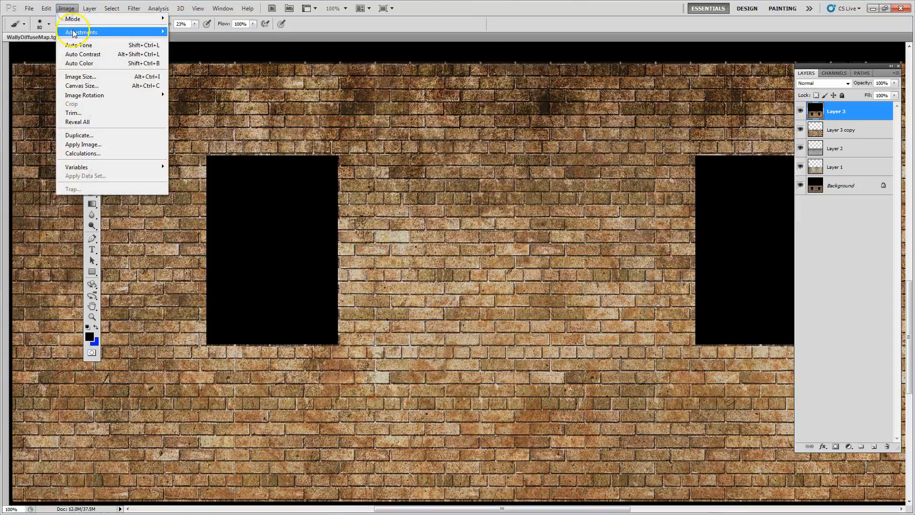
pyautogui.moveTo(143, 32)
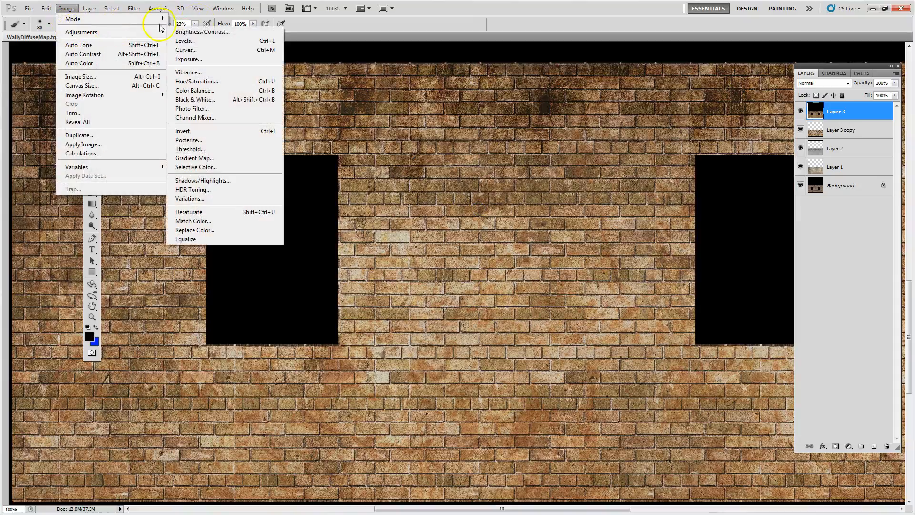
pyautogui.click(209, 85)
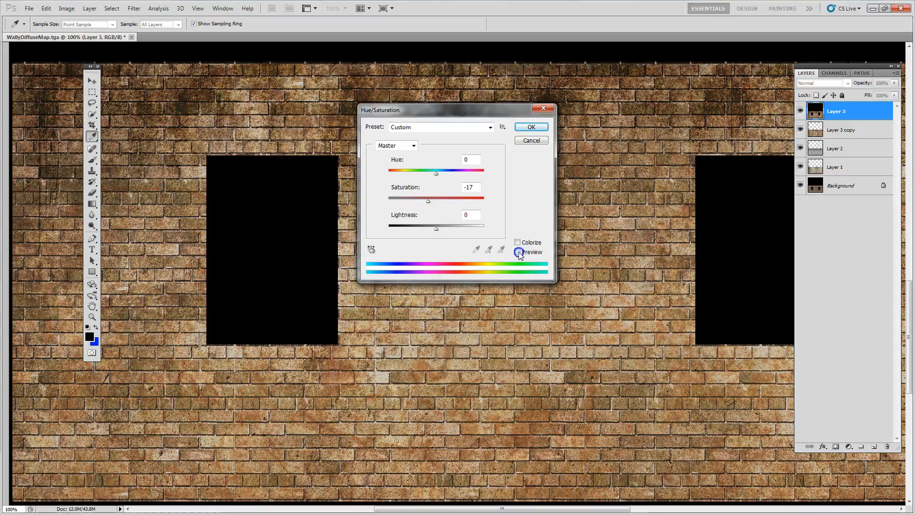
pyautogui.click(527, 129)
pyautogui.press('b')
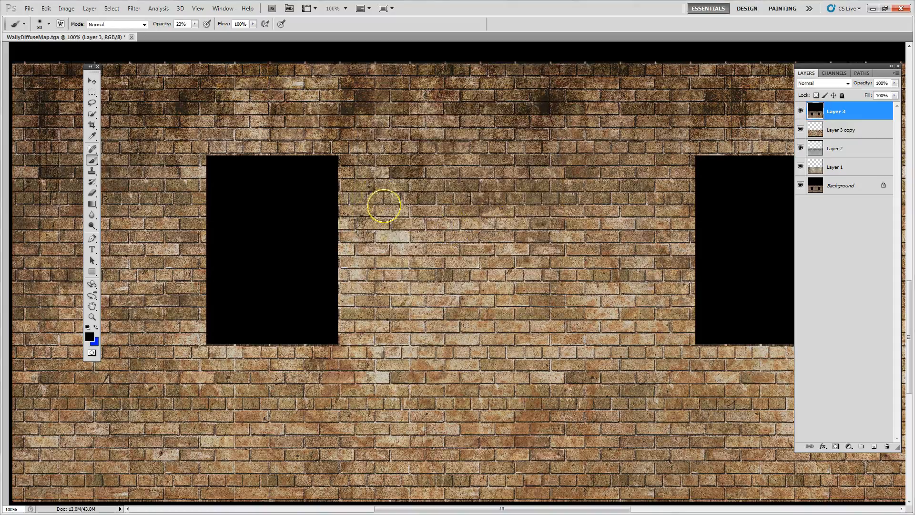
pyautogui.moveTo(461, 266)
pyautogui.mouseDown()
pyautogui.moveTo(364, 349)
pyautogui.moveTo(416, 184)
pyautogui.moveTo(478, 282)
pyautogui.moveTo(488, 227)
pyautogui.moveTo(486, 269)
pyautogui.moveTo(504, 245)
pyautogui.moveTo(414, 235)
pyautogui.mouseUp()
pyautogui.moveTo(523, 206); pyautogui.dragTo(578, 153)
pyautogui.moveTo(454, 223); pyautogui.dragTo(461, 261)
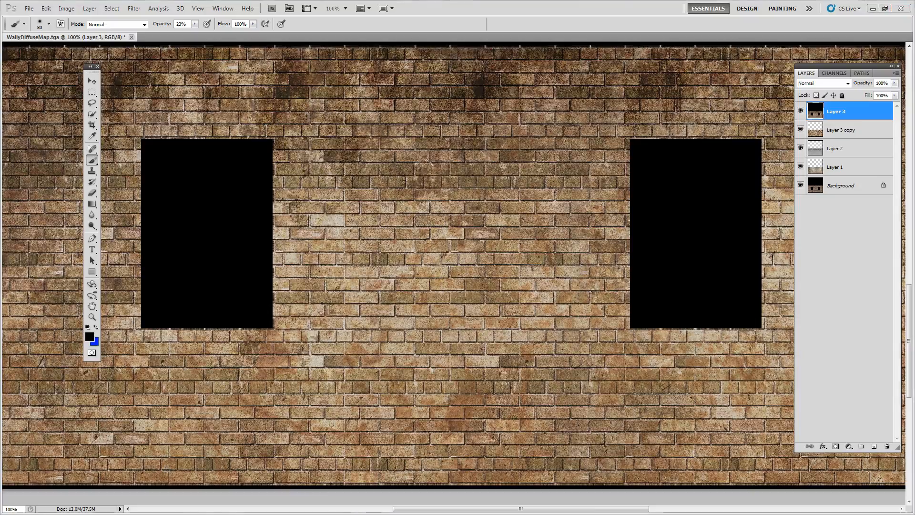
# Copy the katrine-drip-forest.jpg image from the Chrome browser and paste it into the Photoshop wall document as a new layer
pyautogui.hotkey('alt', 'Tab')
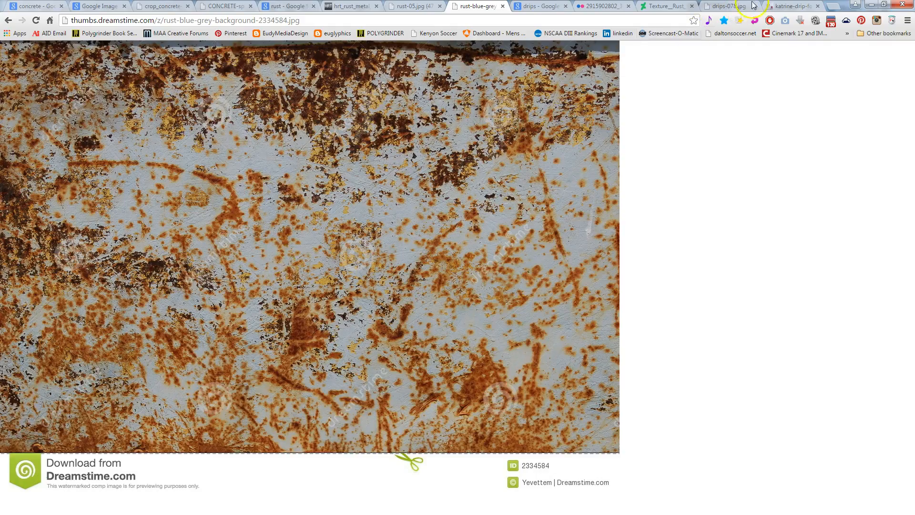
pyautogui.click(774, 7)
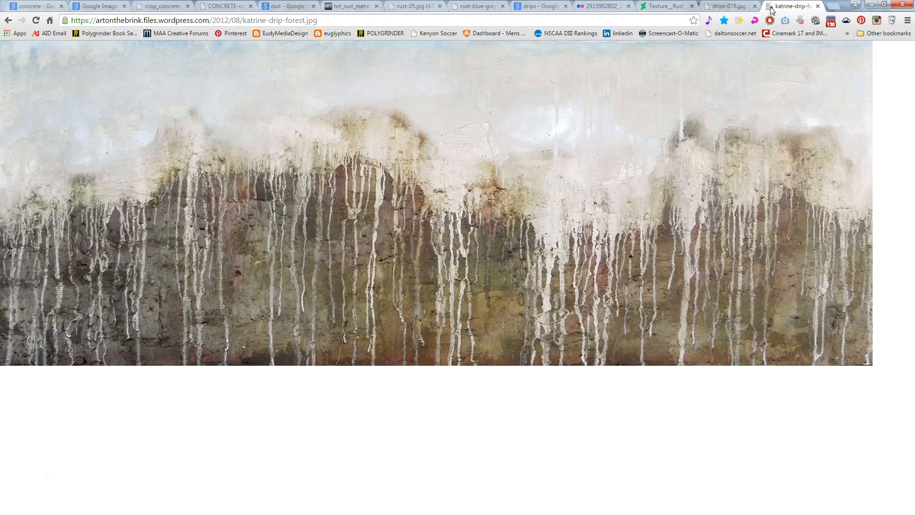
pyautogui.click(732, 7)
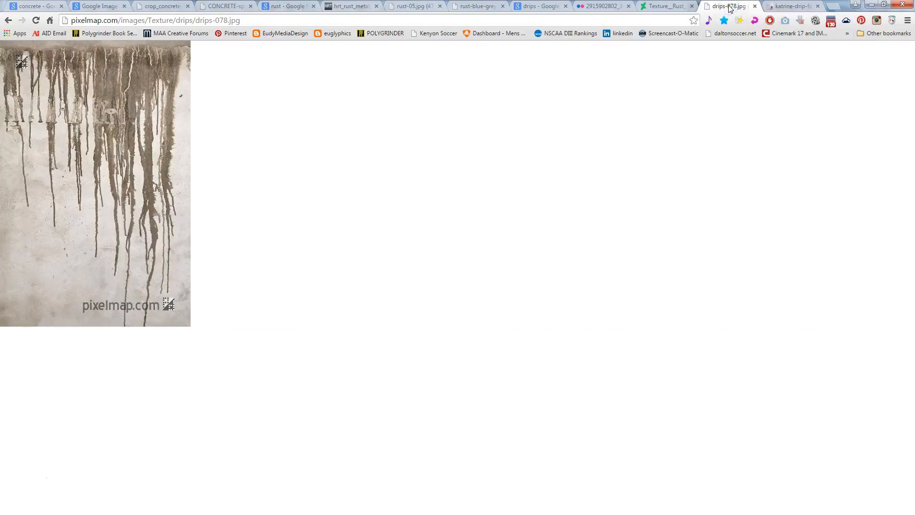
pyautogui.click(794, 6)
pyautogui.rightClick(402, 155)
pyautogui.click(422, 180)
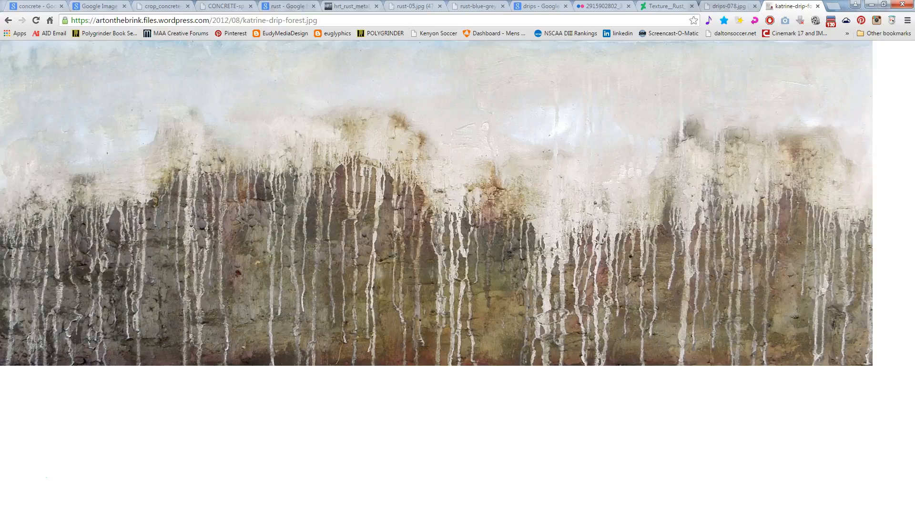
pyautogui.hotkey('alt', 'Tab')
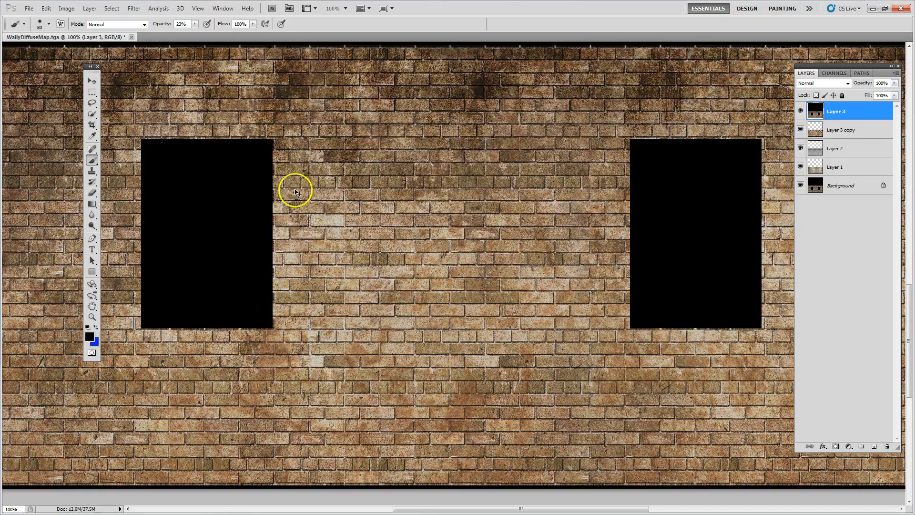
pyautogui.hotkey('ctrl', 'v')
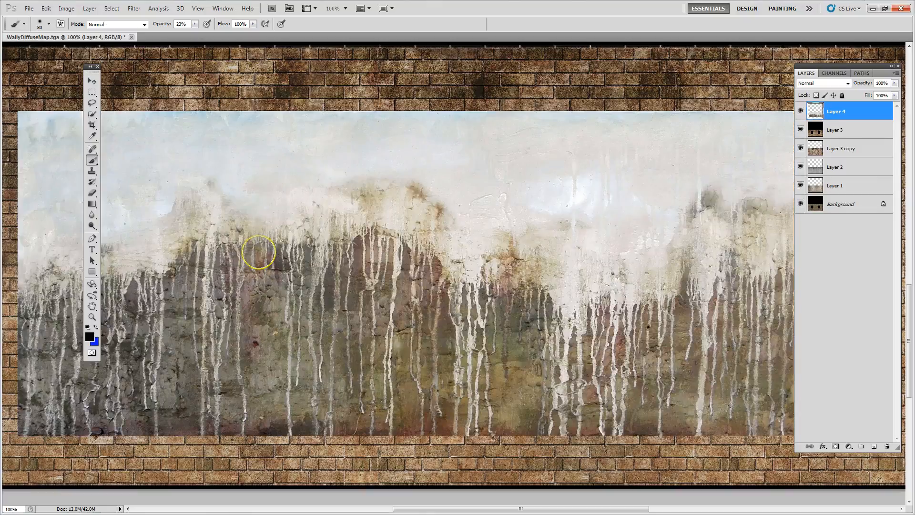
# Try blend modes on the drip layer from Darken onward and set it to Overlay
pyautogui.click(92, 81)
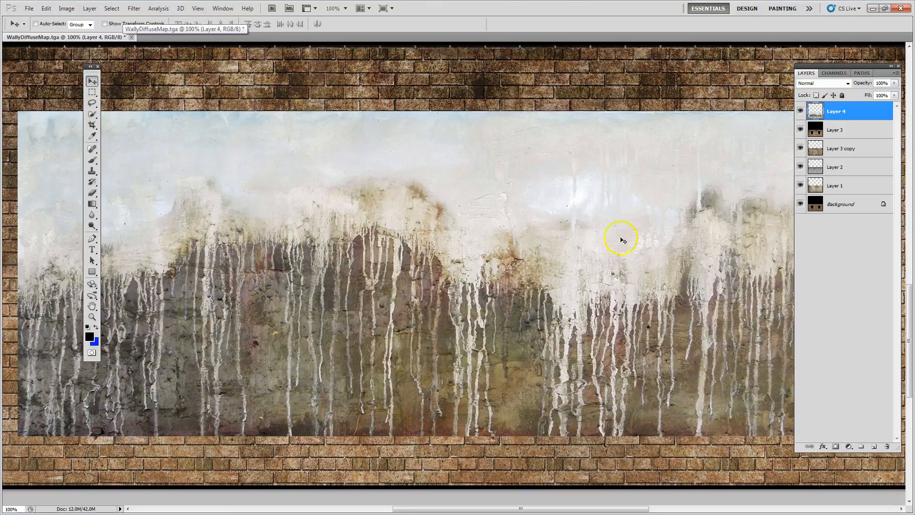
pyautogui.click(806, 83)
pyautogui.click(802, 83)
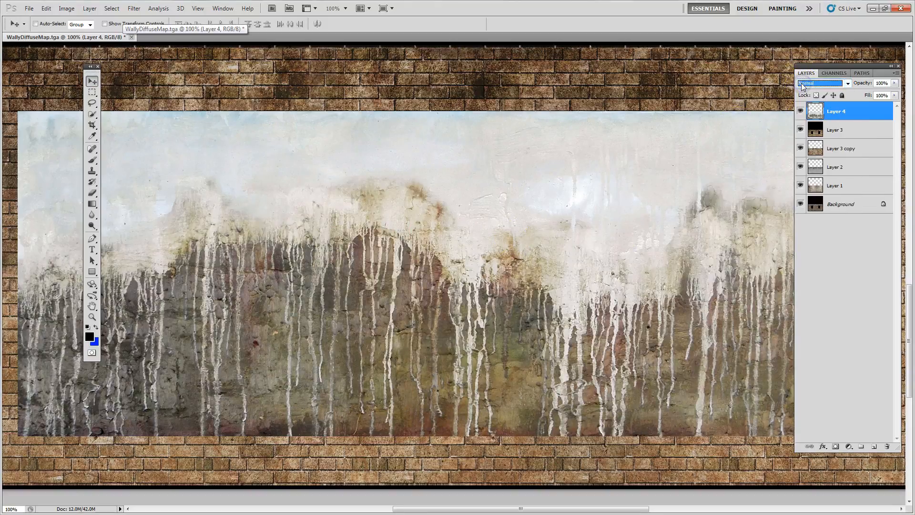
pyautogui.press('Down')
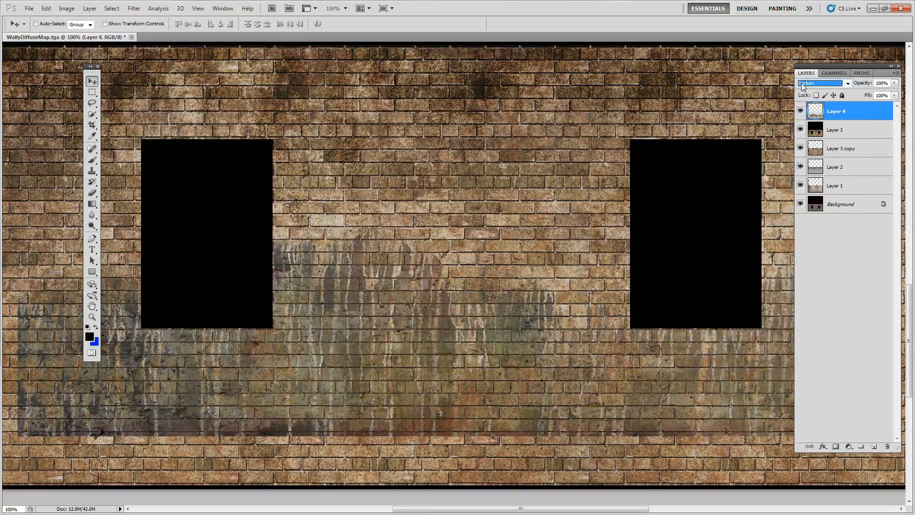
pyautogui.press('Down')
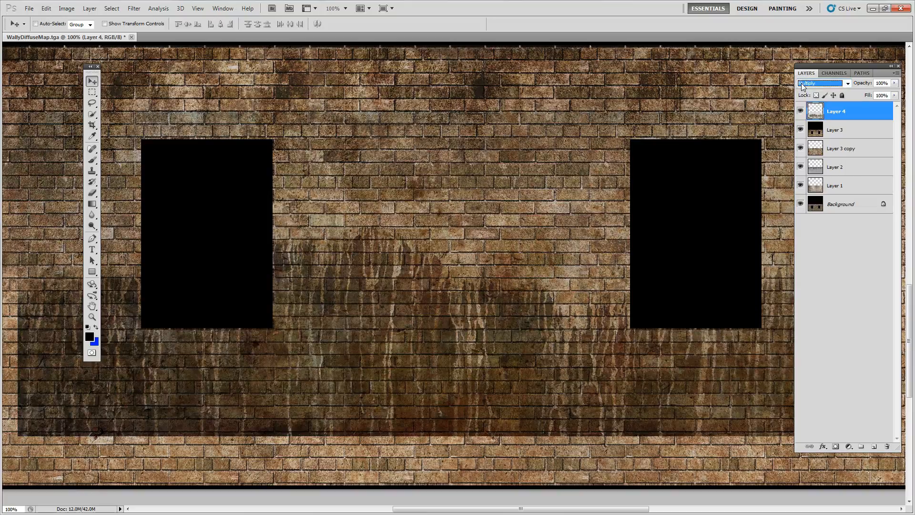
pyautogui.press('Down')
pyautogui.press('Down')
pyautogui.press('Down')
pyautogui.press('Down')
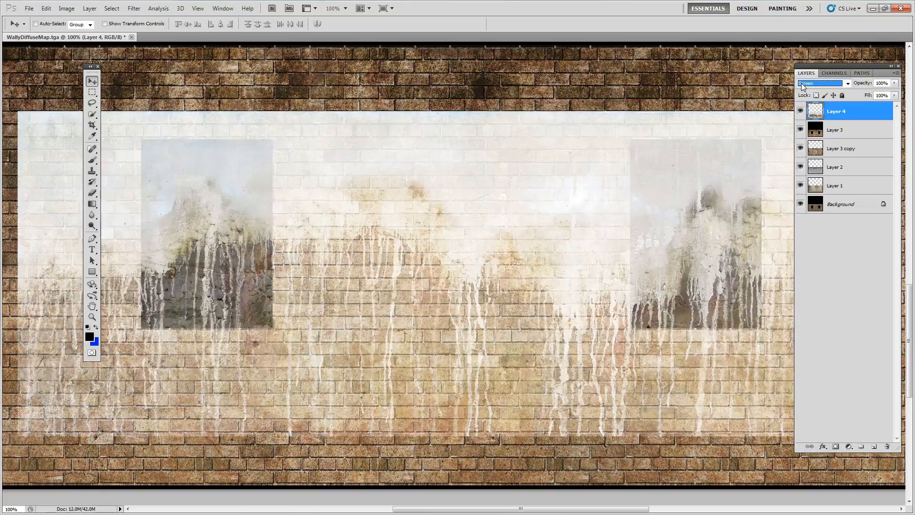
pyautogui.press('Down')
pyautogui.press('Down')
pyautogui.press('Down')
pyautogui.press('Down')
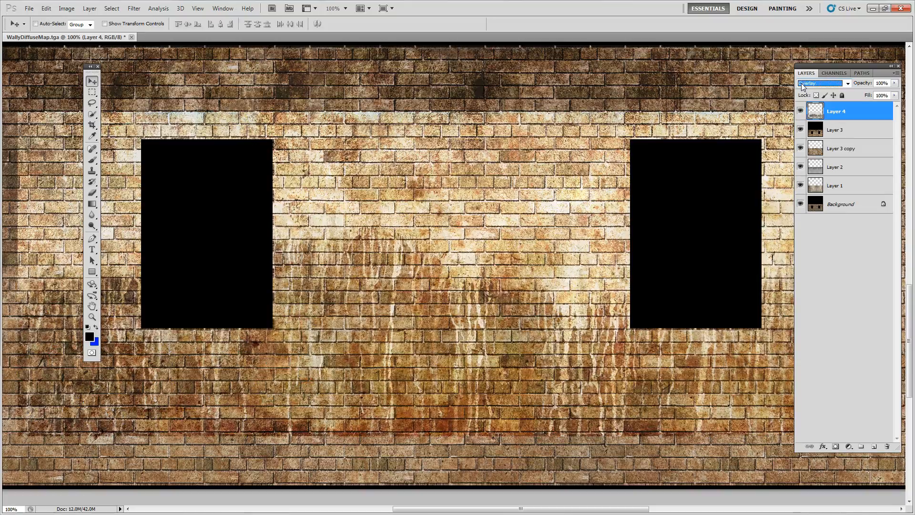
pyautogui.click(422, 399)
# Move the drip layer down and left so the drips cover the wall's lower edge from its left end
pyautogui.moveTo(388, 304); pyautogui.dragTo(351, 356)
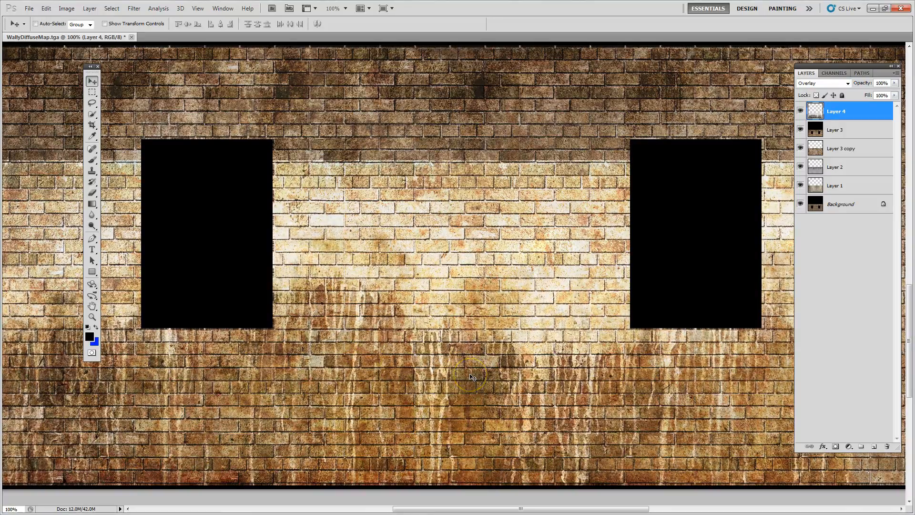
pyautogui.hotkey('ctrl', '0')
pyautogui.moveTo(410, 371); pyautogui.dragTo(317, 471)
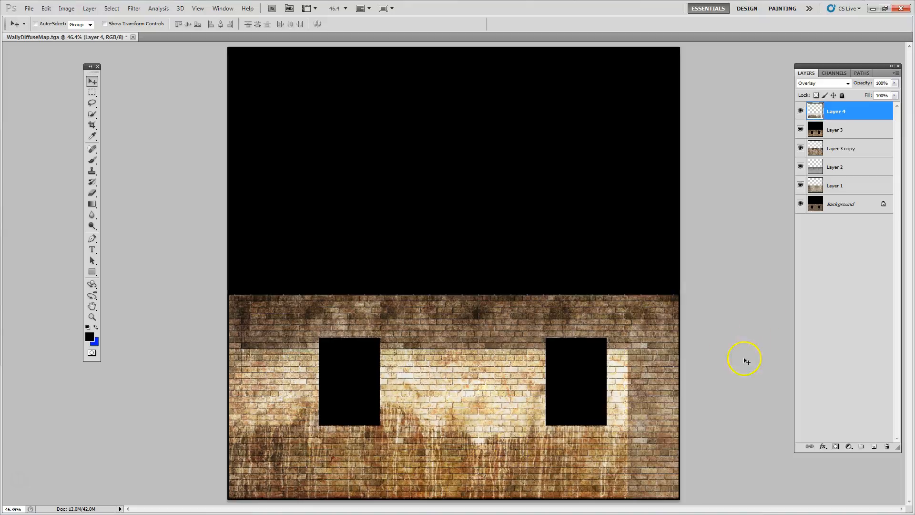
# Duplicate the drip layer across to the wall's uncovered right end and add a layer mask to the copy
pyautogui.moveTo(293, 465); pyautogui.dragTo(652, 454)
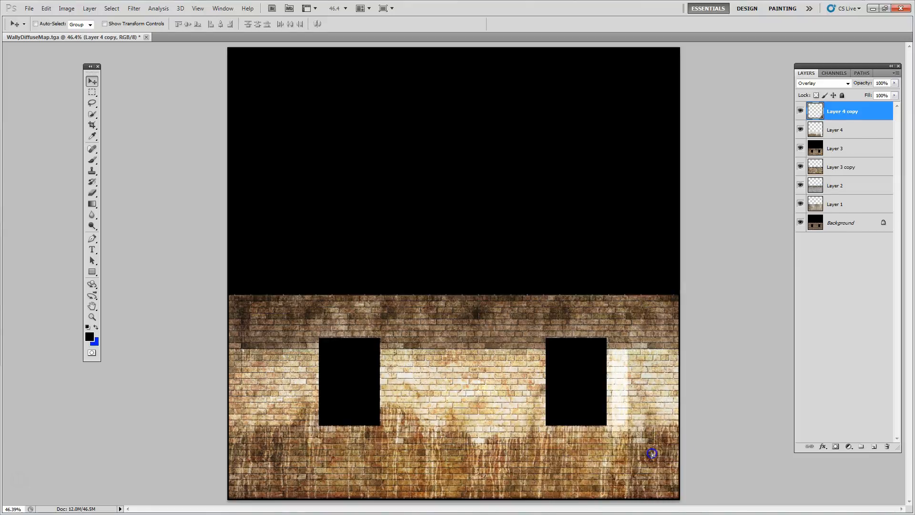
pyautogui.click(835, 446)
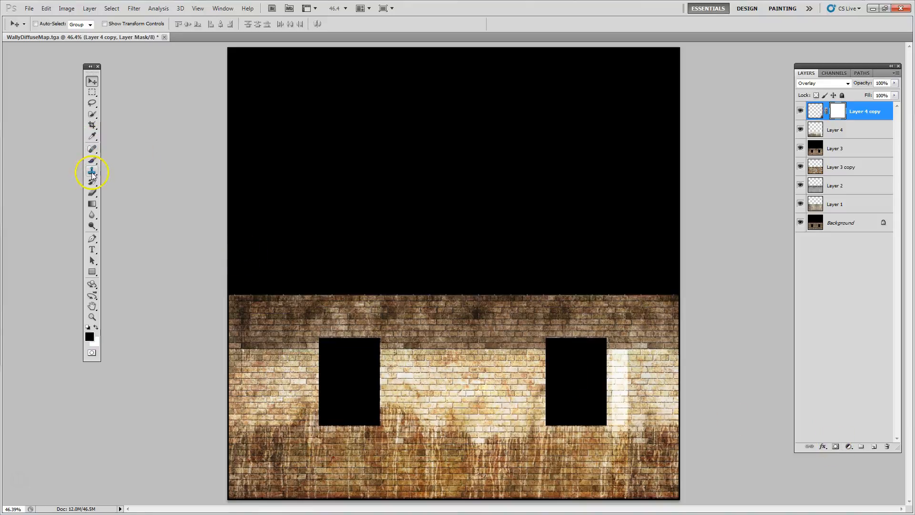
# Set the blend mode of both the original drip layer and its copy to Normal
pyautogui.click(835, 130)
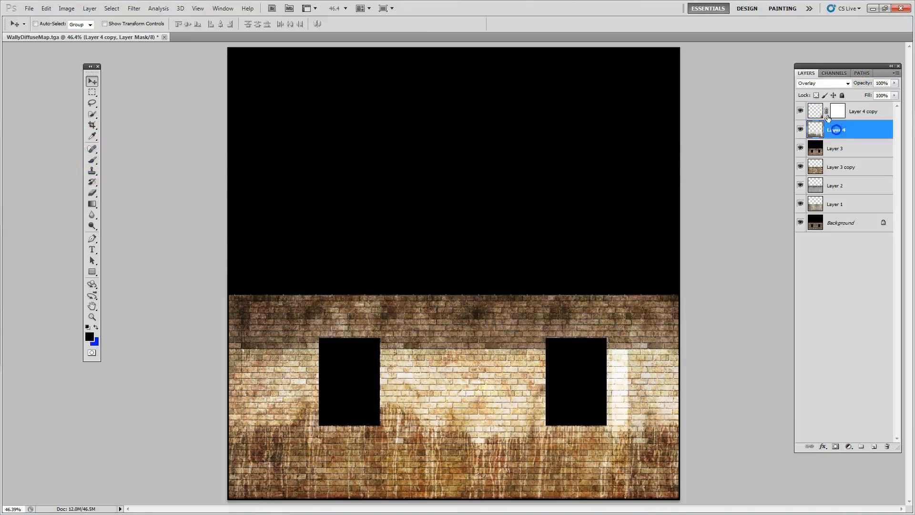
pyautogui.click(813, 83)
pyautogui.click(806, 92)
pyautogui.click(838, 111)
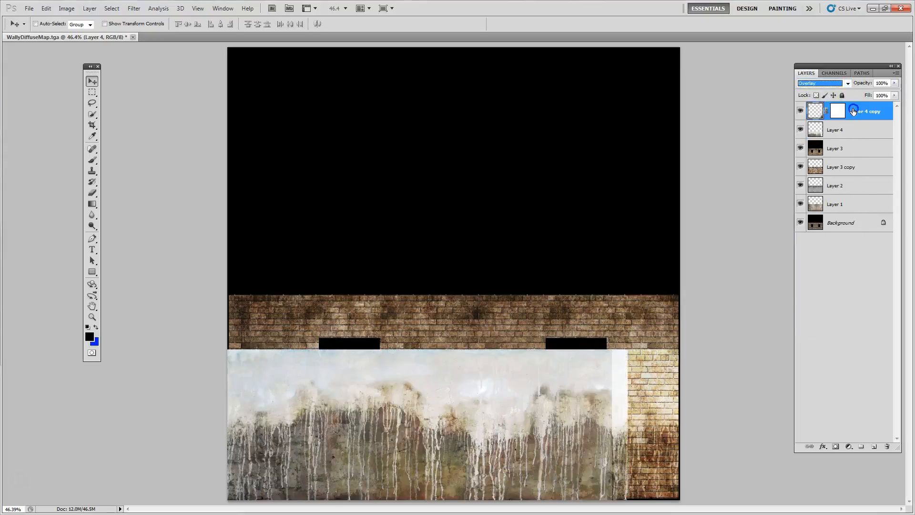
pyautogui.click(823, 84)
pyautogui.click(806, 92)
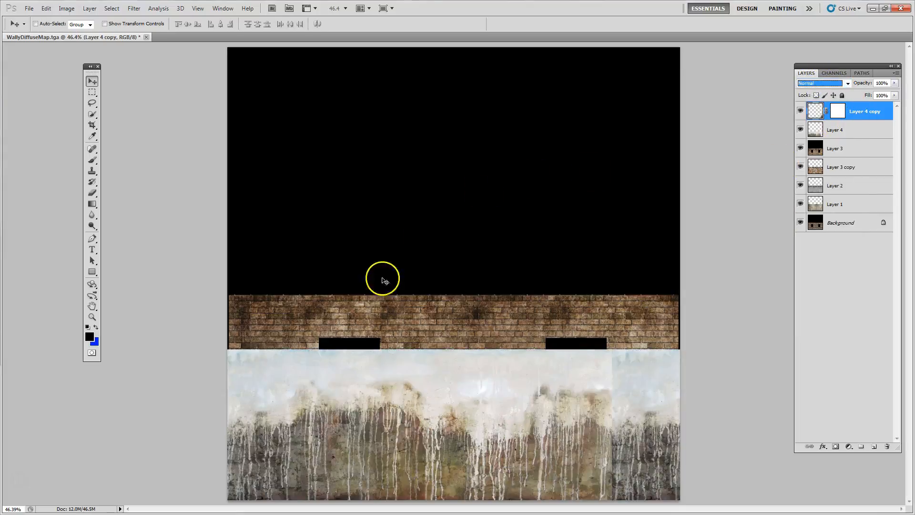
# Paint the drip copy's layer mask with a black 23% opacity brush along the vertical seam to blend the two drip images
pyautogui.click(92, 160)
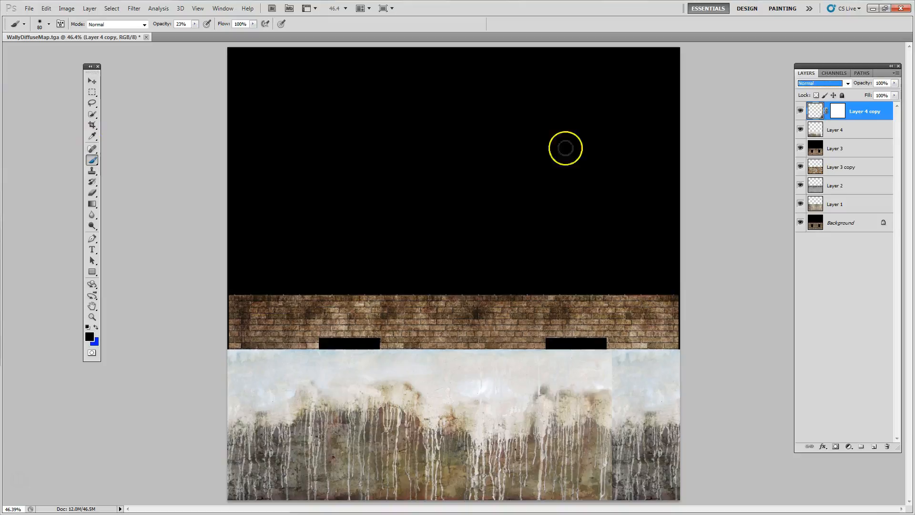
pyautogui.click(838, 108)
pyautogui.moveTo(615, 473)
pyautogui.mouseDown()
pyautogui.moveTo(615, 458)
pyautogui.moveTo(605, 481)
pyautogui.mouseUp()
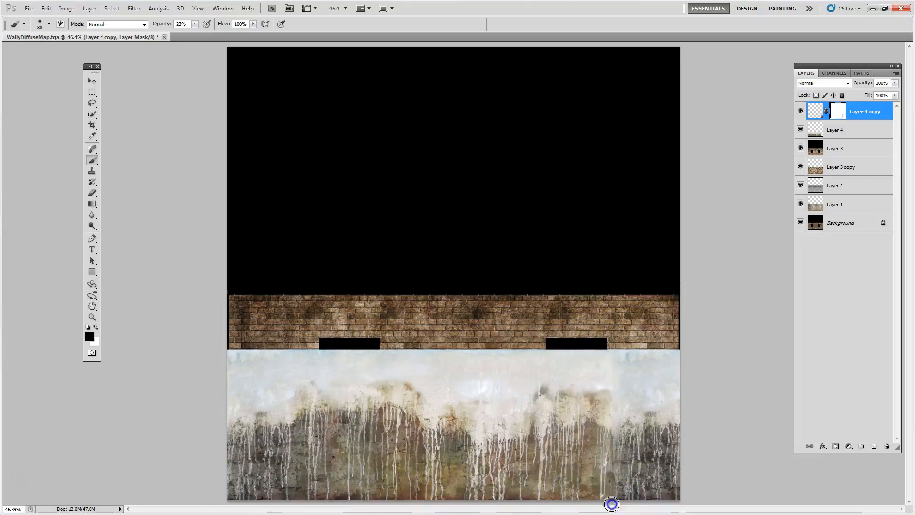
# Merge the two drip layers into one and set the merged layer's blend mode to Overlay
pyautogui.keyDown('shift'); pyautogui.click(861, 129); pyautogui.keyUp('shift')
pyautogui.rightClick(860, 125)
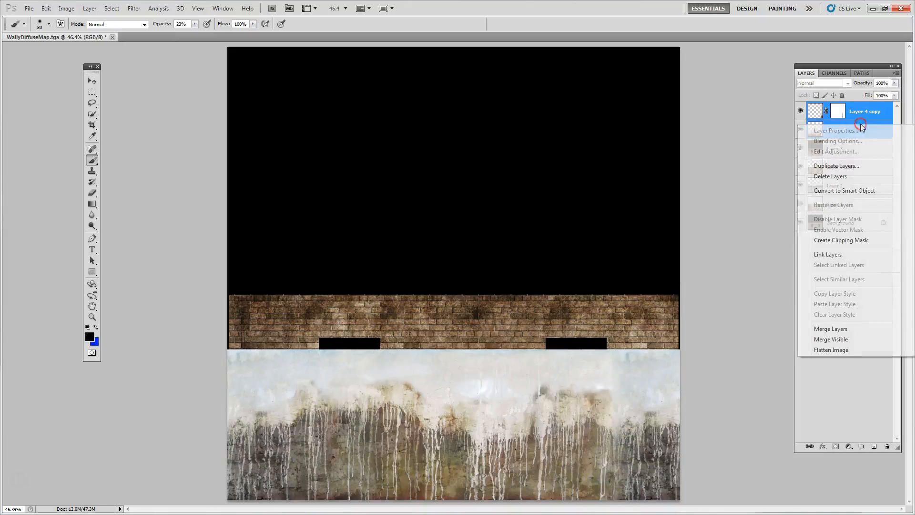
pyautogui.click(847, 328)
pyautogui.click(845, 83)
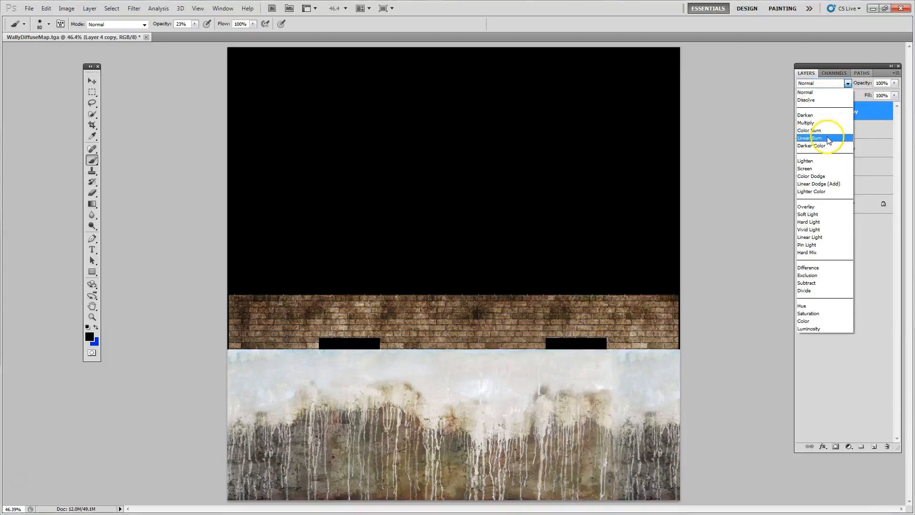
pyautogui.click(809, 206)
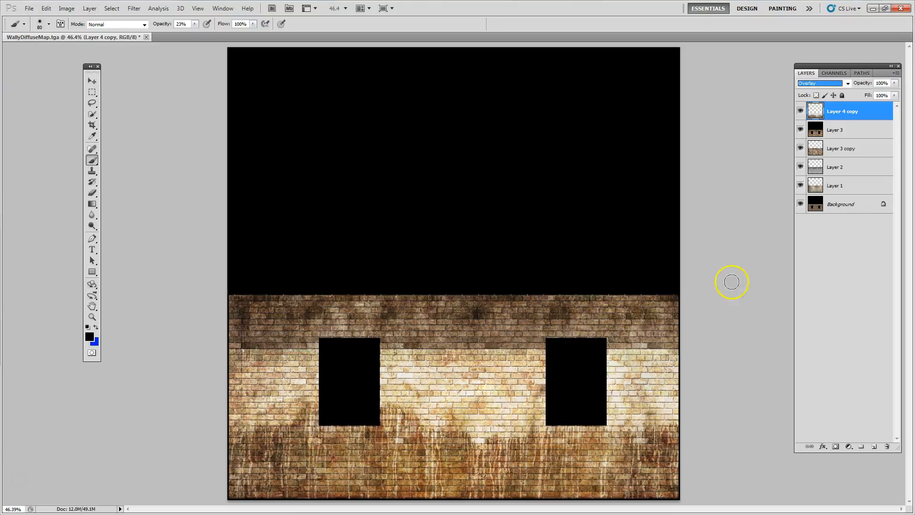
# Mask the merged drip layer with a vertical black-to-white gradient running from just below the window tops to just below the window bottoms
pyautogui.click(838, 447)
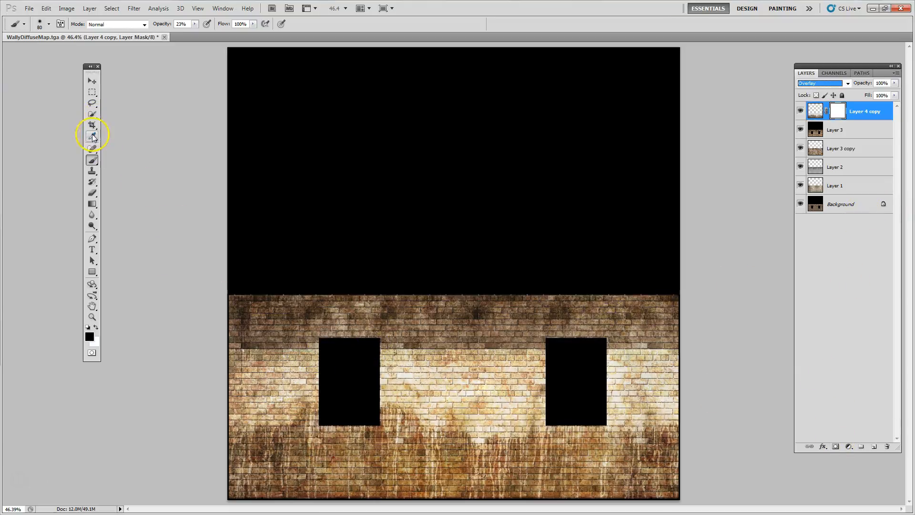
pyautogui.click(92, 204)
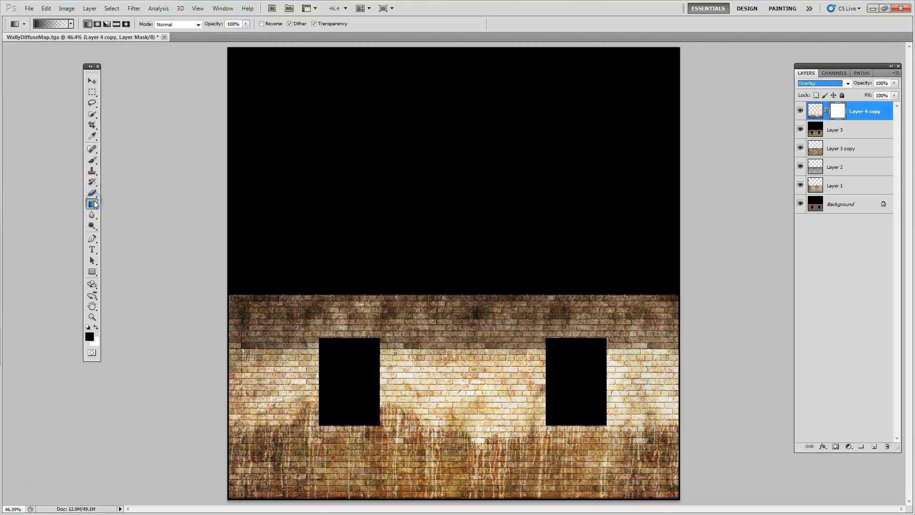
pyautogui.click(71, 24)
pyautogui.click(21, 42)
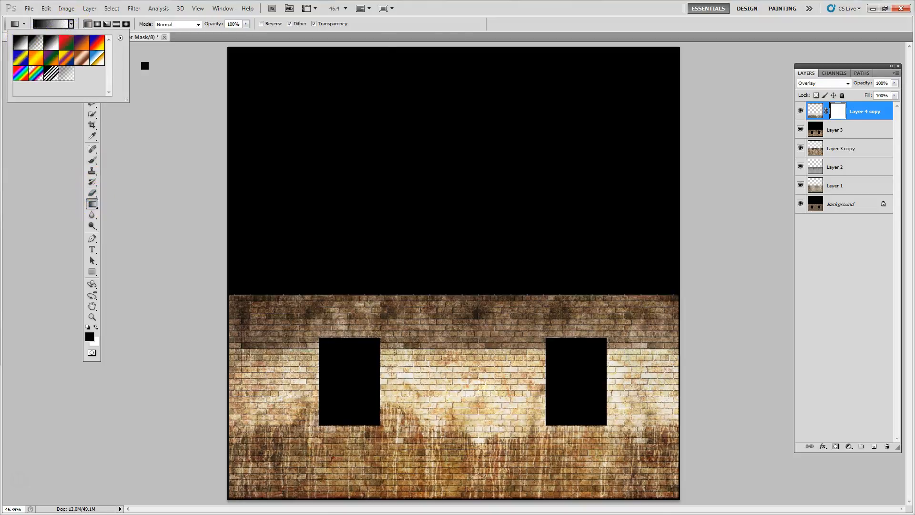
pyautogui.click(453, 88)
pyautogui.moveTo(450, 341); pyautogui.dragTo(453, 422)
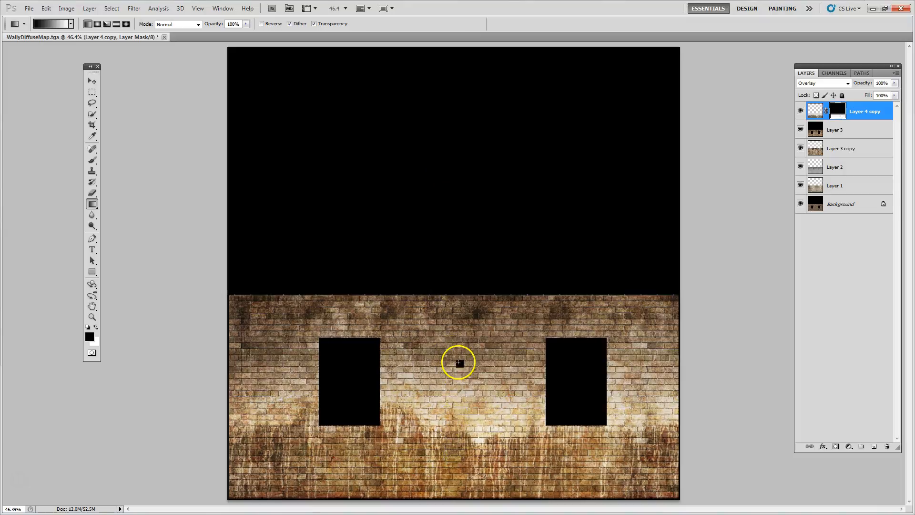
pyautogui.moveTo(458, 356); pyautogui.dragTo(460, 443)
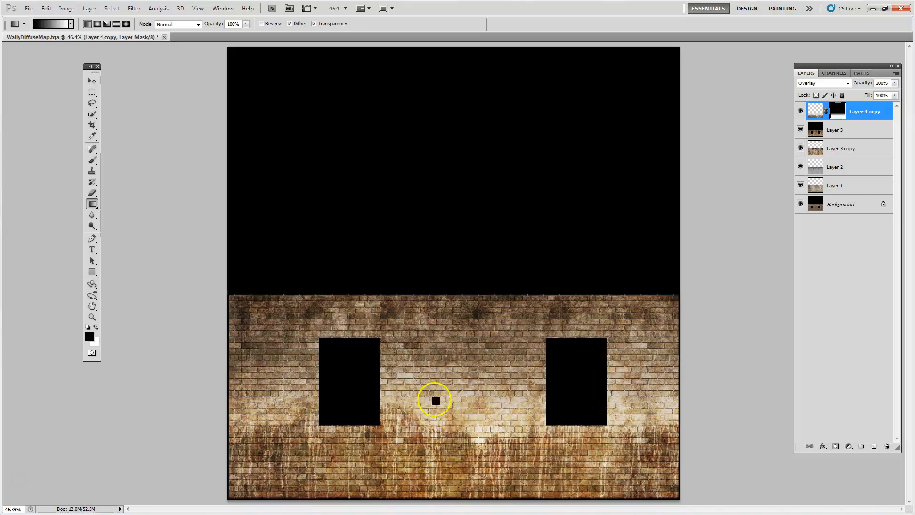
# Lower the masked drip layer's opacity to 50% and deselect the layer
pyautogui.click(90, 84)
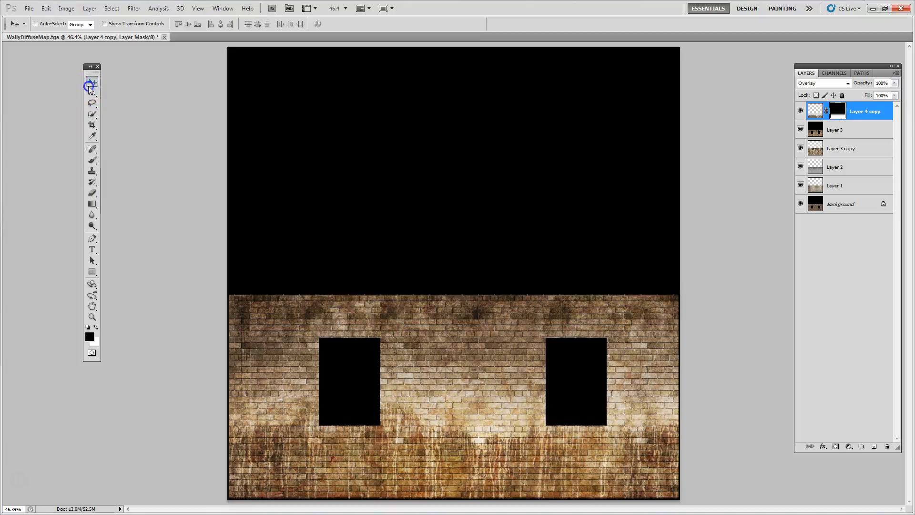
pyautogui.click(896, 84)
pyautogui.moveTo(895, 94); pyautogui.dragTo(870, 94)
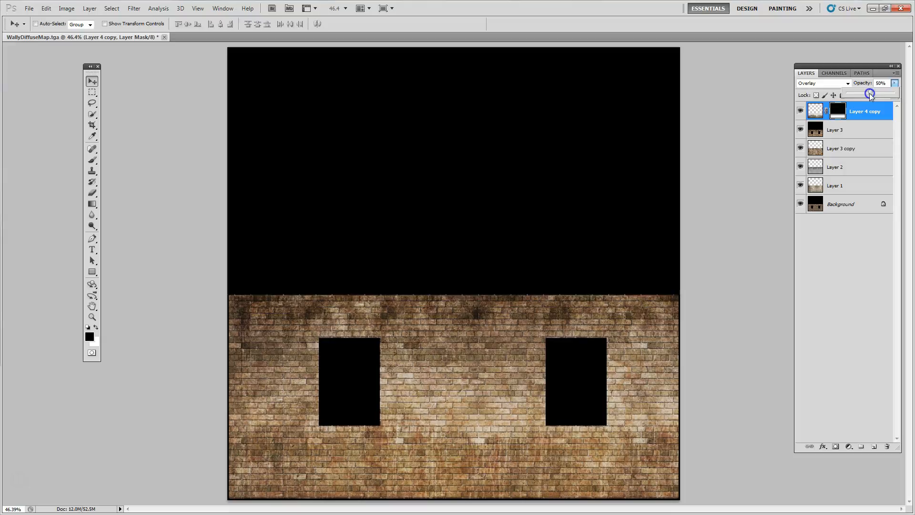
pyautogui.click(864, 254)
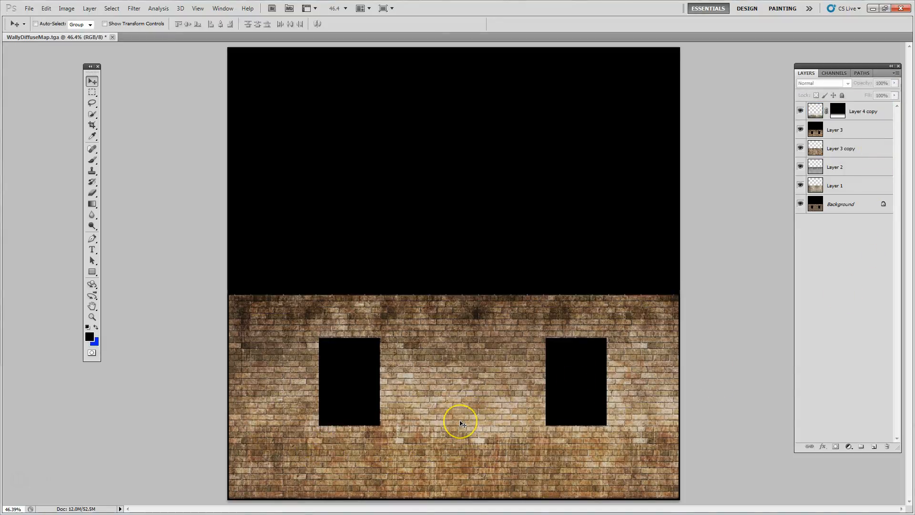
# Examine the brick wall at 100% zoom and compare it with the drip layer hidden and shown
pyautogui.click(462, 425)
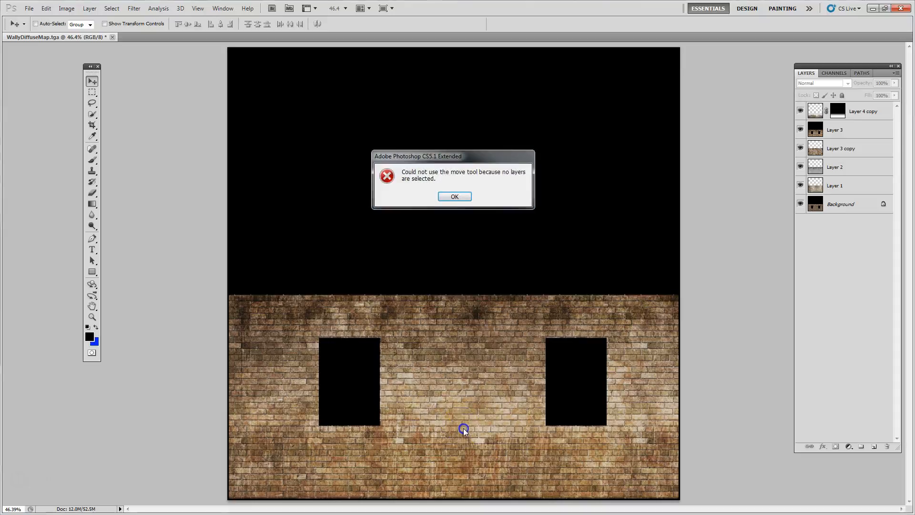
pyautogui.click(455, 197)
pyautogui.hotkey('ctrl', '1')
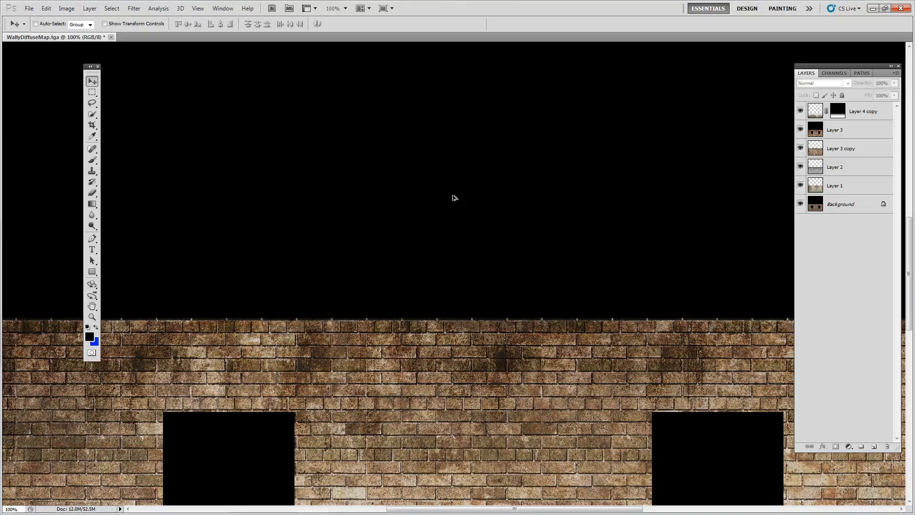
pyautogui.moveTo(391, 361); pyautogui.dragTo(475, 239)
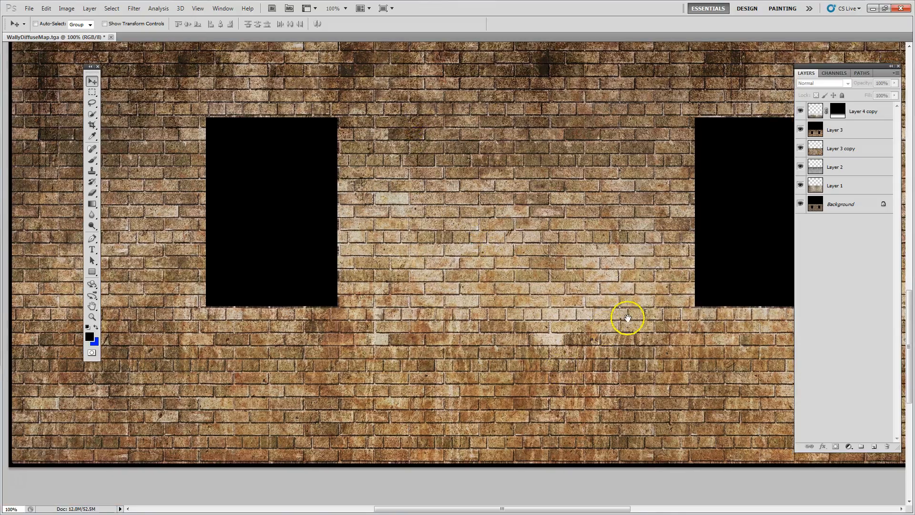
pyautogui.moveTo(731, 362); pyautogui.dragTo(409, 313)
pyautogui.moveTo(692, 388); pyautogui.dragTo(731, 399)
pyautogui.moveTo(461, 305); pyautogui.dragTo(481, 314)
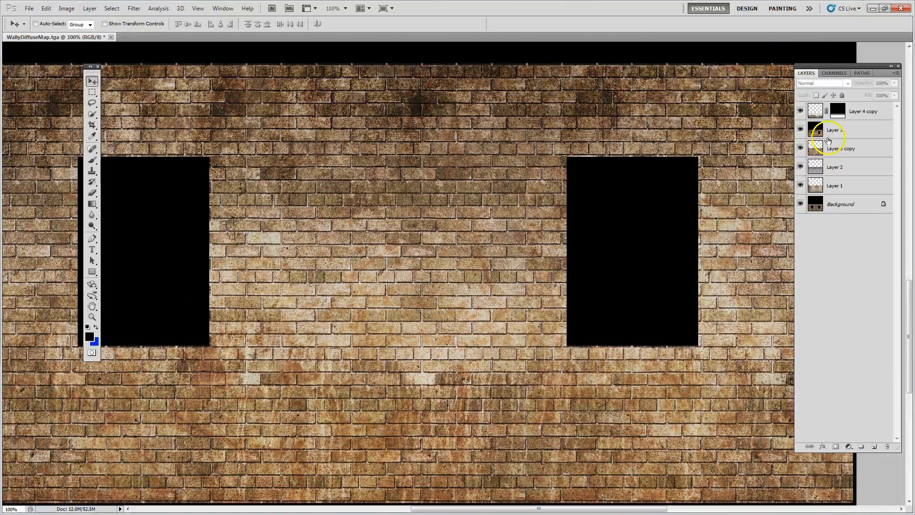
pyautogui.click(801, 111)
pyautogui.click(801, 111)
pyautogui.click(801, 110)
pyautogui.click(801, 111)
# Set the drip layer's opacity to 41% and compare the wall with the layer hidden and shown
pyautogui.click(839, 113)
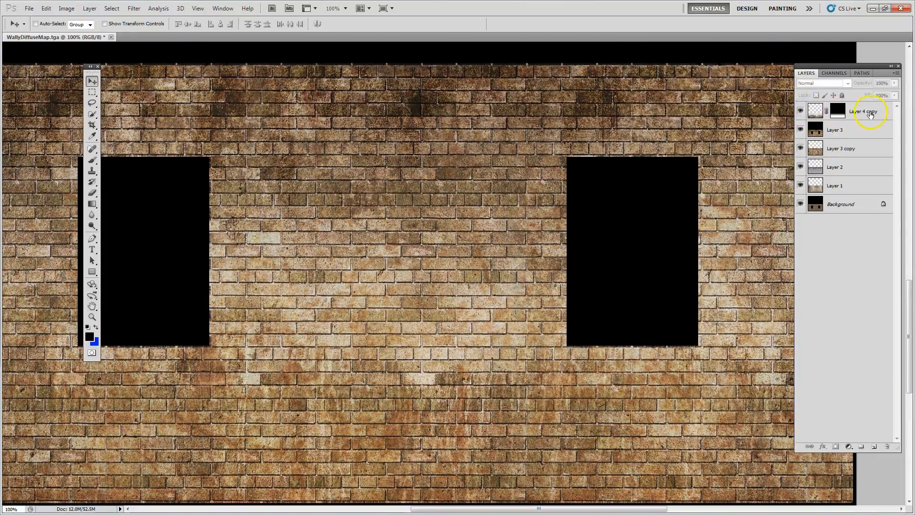
pyautogui.click(871, 113)
pyautogui.click(894, 83)
pyautogui.moveTo(871, 91); pyautogui.dragTo(862, 93)
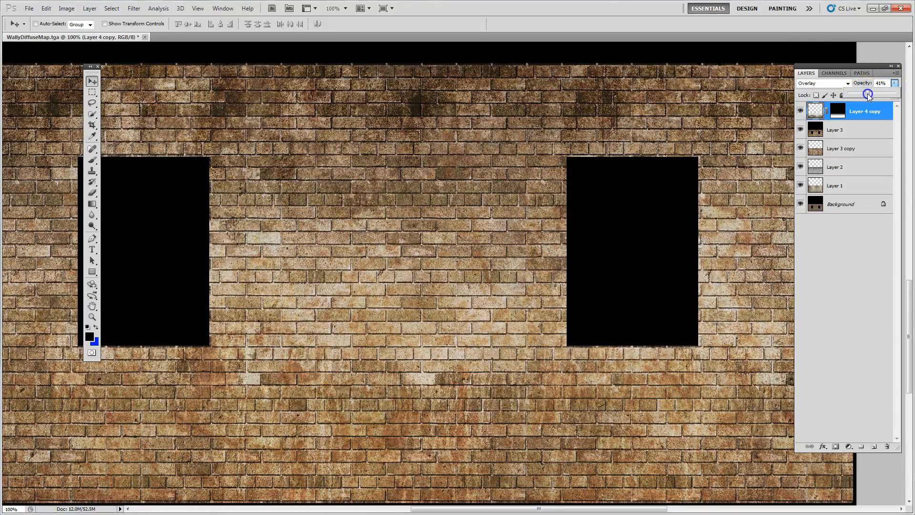
pyautogui.click(806, 114)
pyautogui.click(802, 113)
pyautogui.click(803, 113)
pyautogui.click(803, 113)
pyautogui.click(803, 113)
pyautogui.click(747, 177)
pyautogui.hotkey('ctrl', '0')
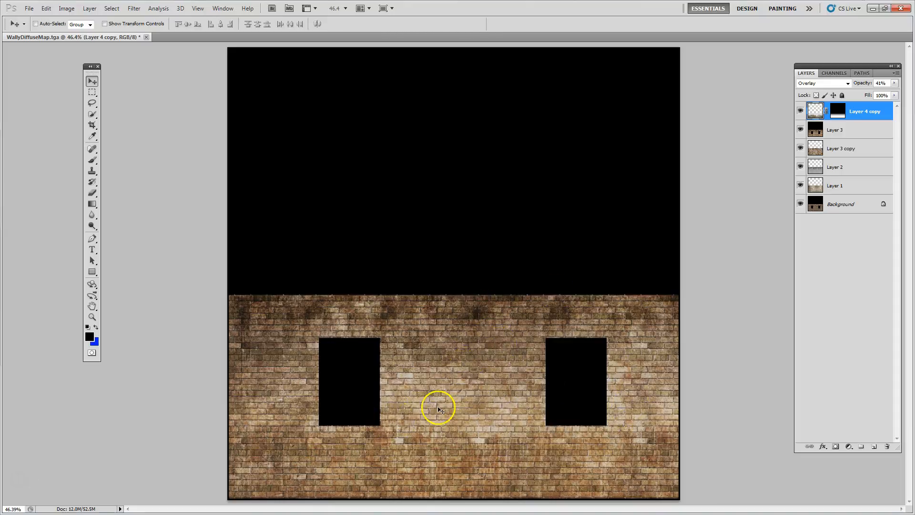
# Save the document with its layers in TIFF format as WallyDiffuseMap.tif
pyautogui.click(29, 9)
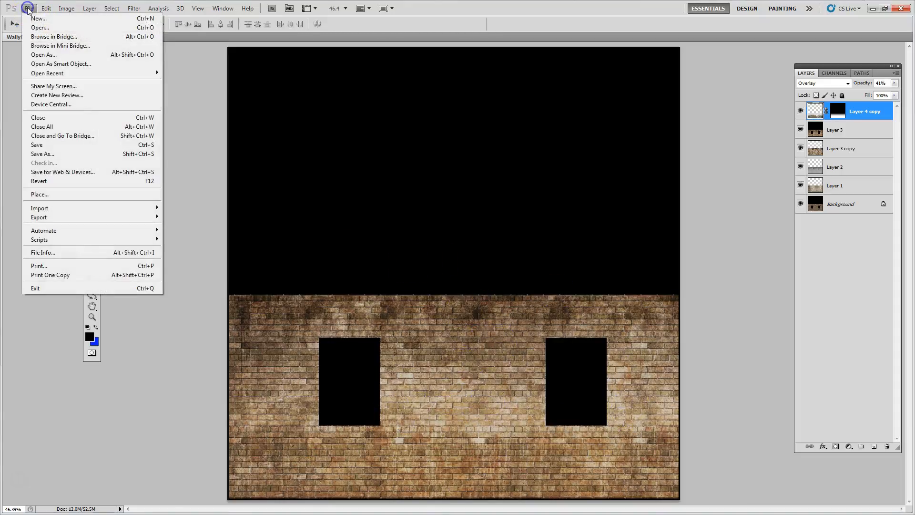
pyautogui.click(39, 154)
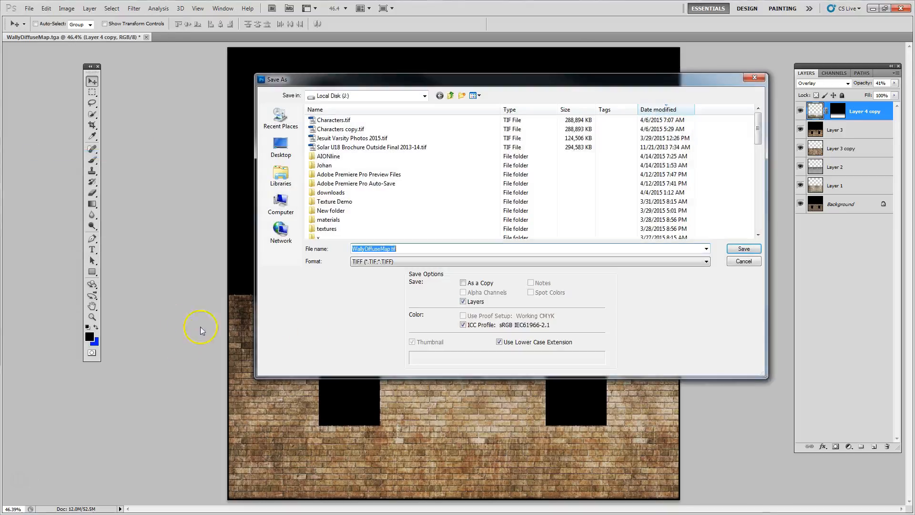
pyautogui.click(735, 249)
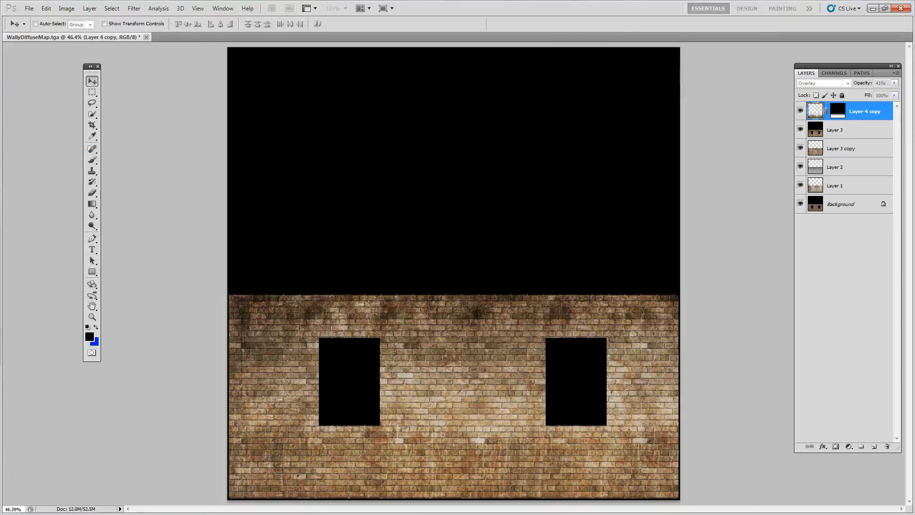
pyautogui.moveTo(119, 57); pyautogui.dragTo(237, 58)
pyautogui.click(301, 68)
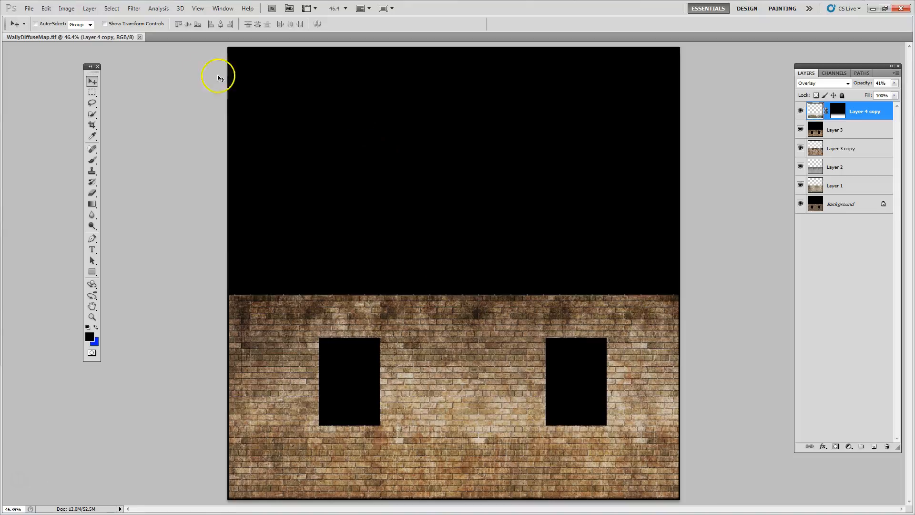
# Rotate the whole canvas 90° clockwise and by a further 180°, so the wall tops face left
pyautogui.click(69, 9)
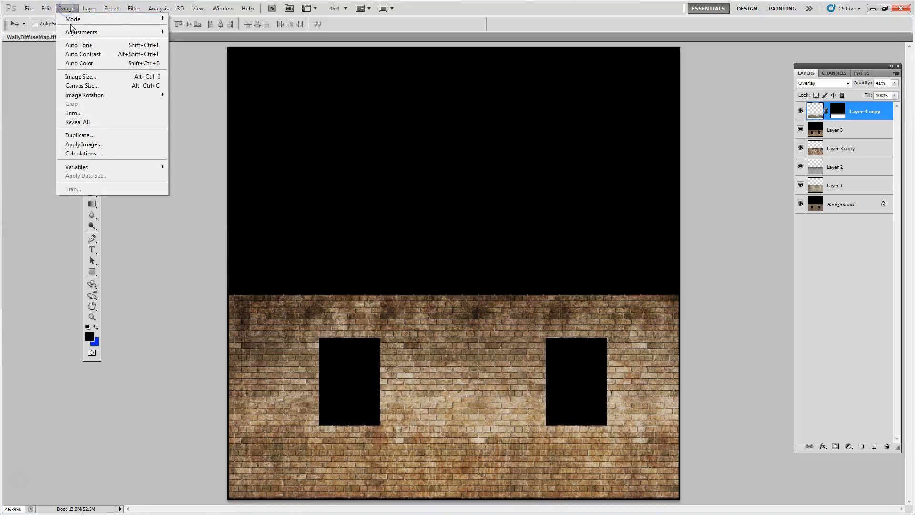
pyautogui.moveTo(88, 96)
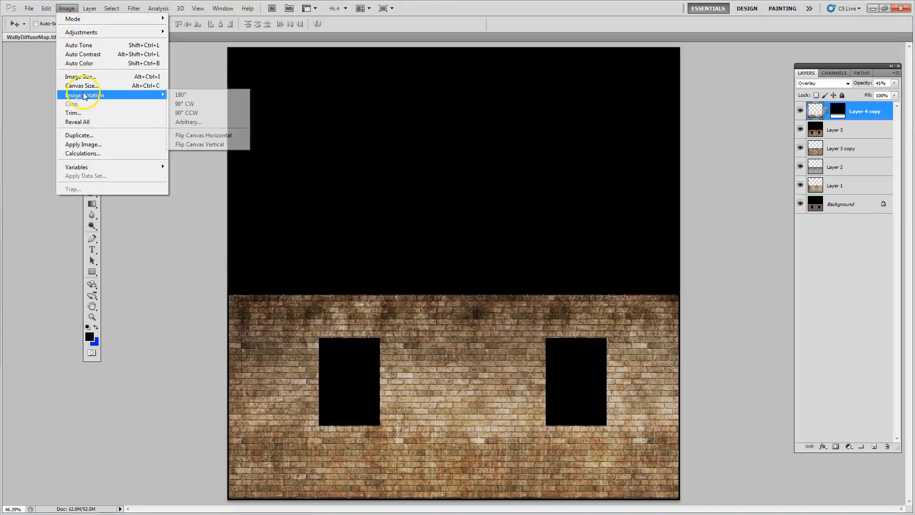
pyautogui.click(186, 103)
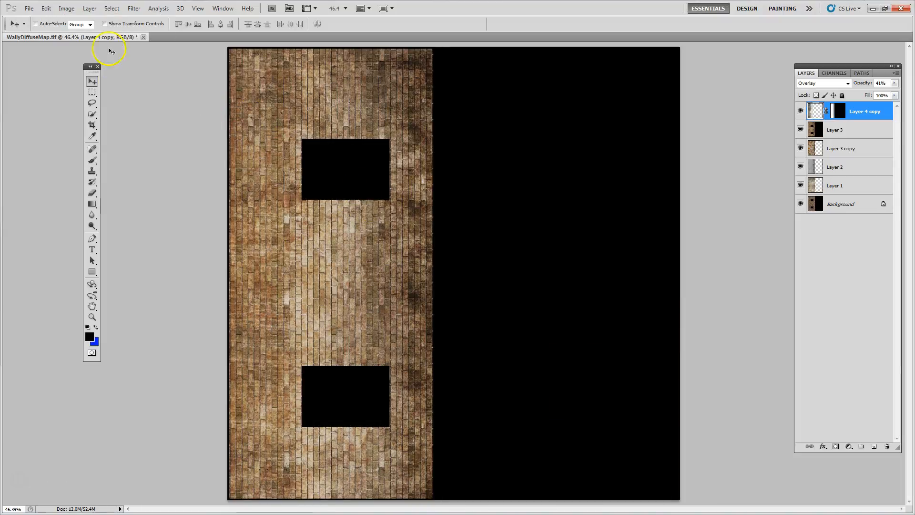
pyautogui.click(70, 14)
pyautogui.moveTo(88, 94)
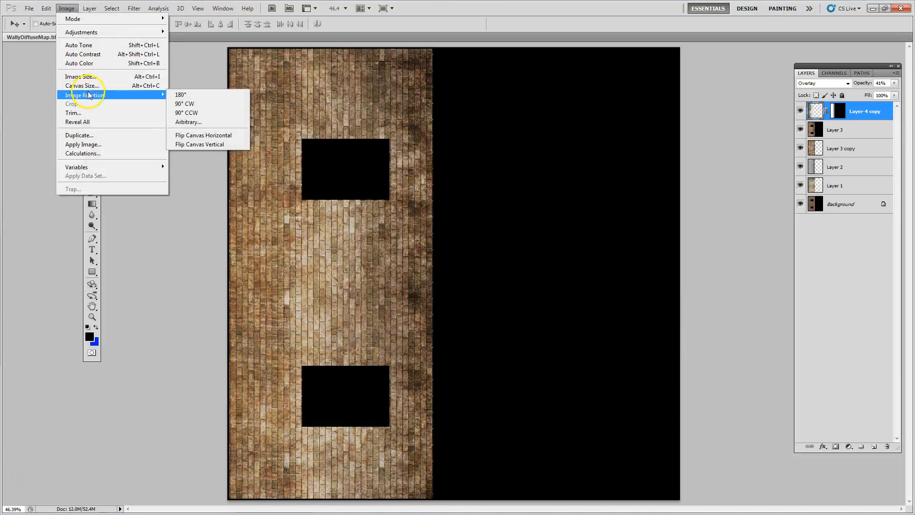
pyautogui.click(197, 95)
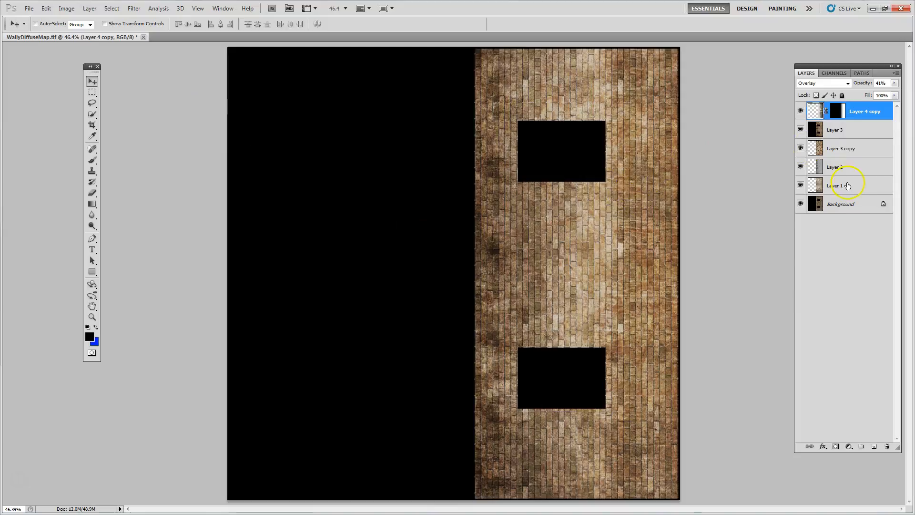
# Add a new layer on top and set up the Brush tool with white as the foreground colour
pyautogui.click(875, 447)
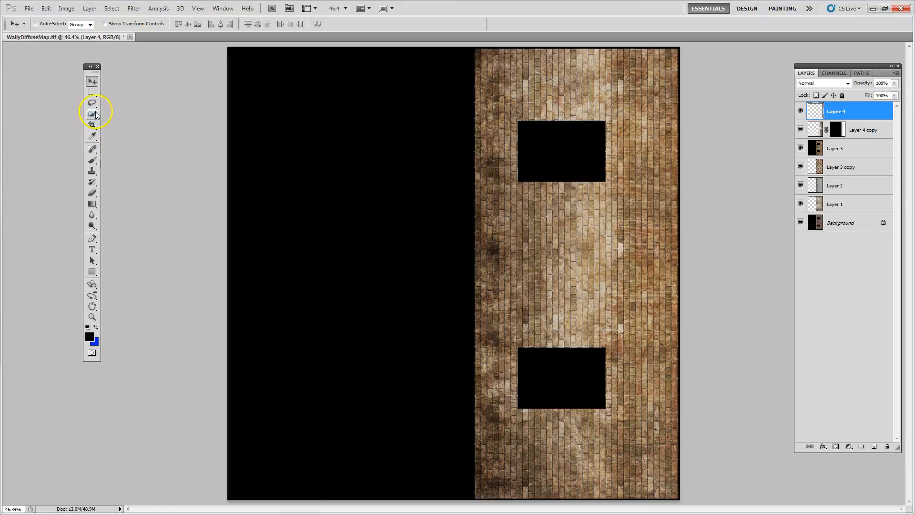
pyautogui.click(93, 161)
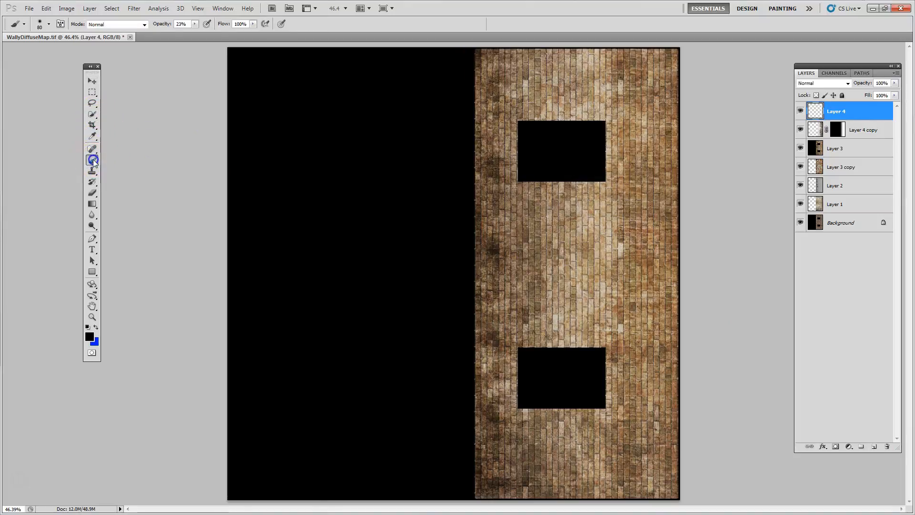
pyautogui.click(87, 326)
pyautogui.click(95, 327)
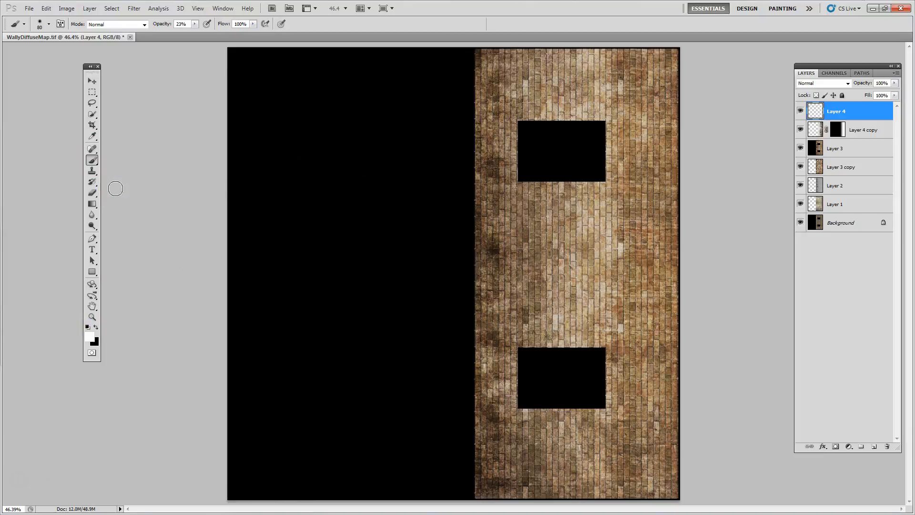
# Set the brush to 15 px size, 64% hardness and 100% opacity
pyautogui.press('[')
pyautogui.press('[')
pyautogui.press('[')
pyautogui.press('[')
pyautogui.click(49, 24)
pyautogui.click(75, 70)
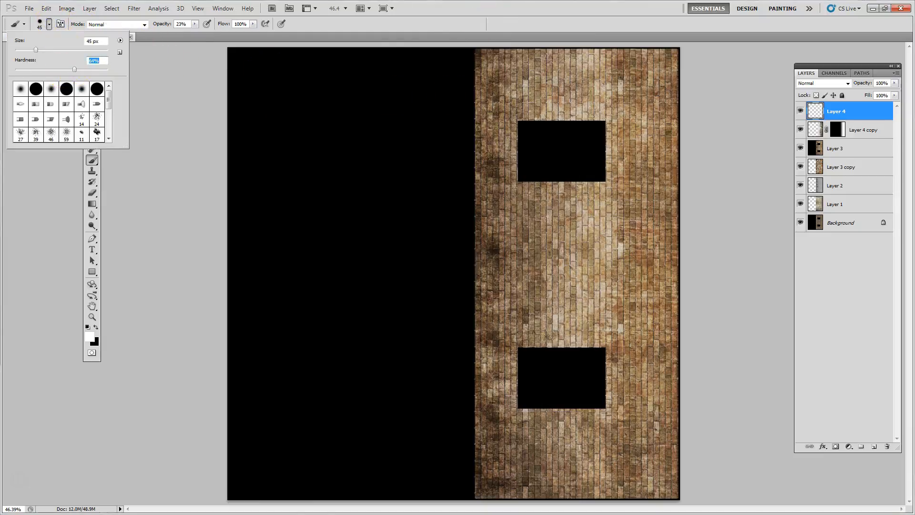
pyautogui.press('Return')
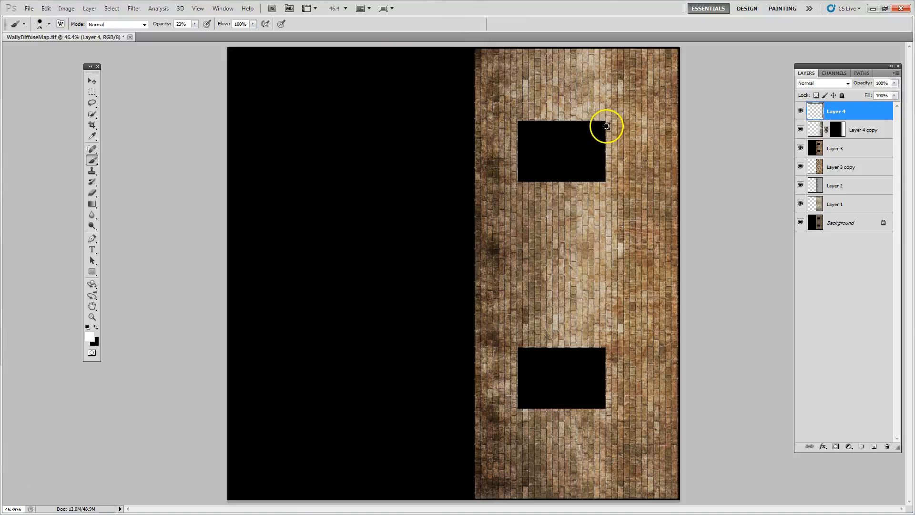
pyautogui.press('[')
pyautogui.press('[')
pyautogui.press('[')
pyautogui.click(195, 24)
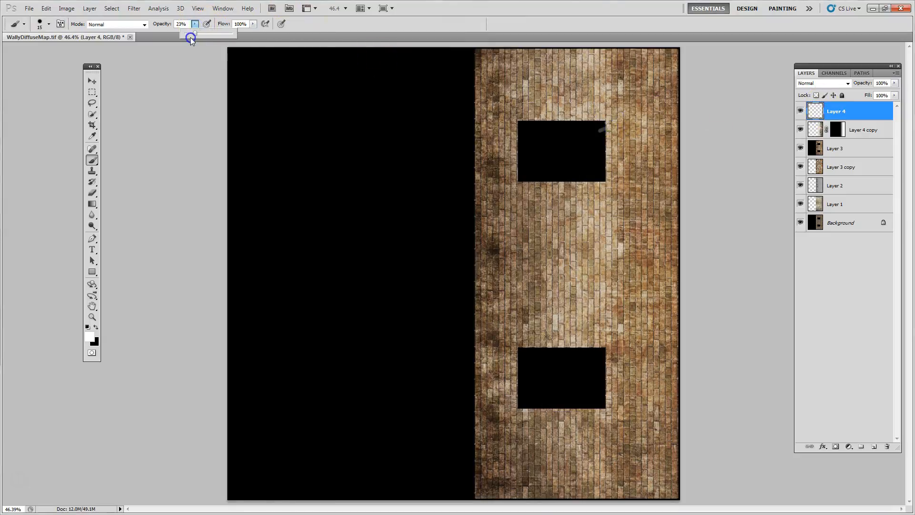
pyautogui.moveTo(195, 32); pyautogui.dragTo(194, 33)
pyautogui.click(383, 11)
pyautogui.click(518, 4)
# Paint ragged white strokes with drip-like offshoots along the bottom edges of both windows, on the side facing right
pyautogui.moveTo(607, 129); pyautogui.dragTo(611, 129)
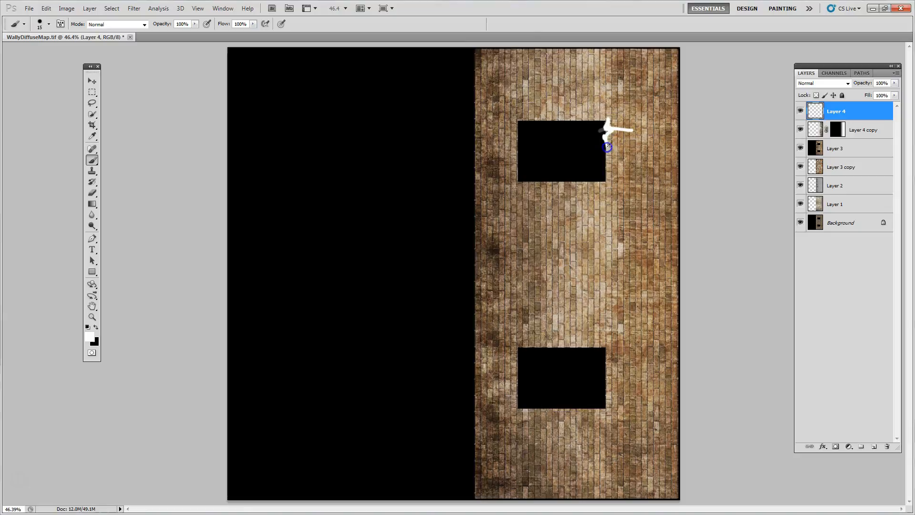
pyautogui.moveTo(612, 137); pyautogui.dragTo(607, 165)
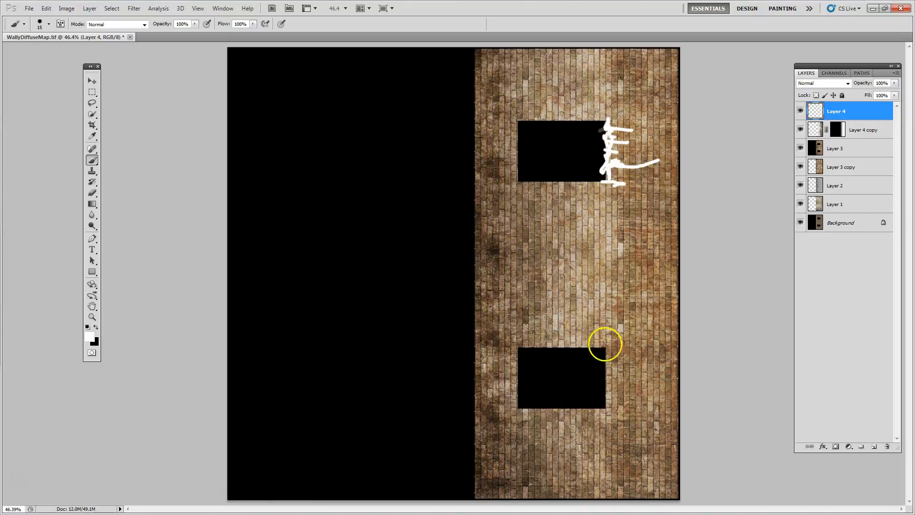
pyautogui.moveTo(607, 350)
pyautogui.mouseDown()
pyautogui.moveTo(624, 347)
pyautogui.moveTo(608, 355)
pyautogui.moveTo(621, 364)
pyautogui.moveTo(609, 364)
pyautogui.moveTo(606, 386)
pyautogui.moveTo(596, 379)
pyautogui.moveTo(607, 403)
pyautogui.moveTo(610, 395)
pyautogui.mouseUp()
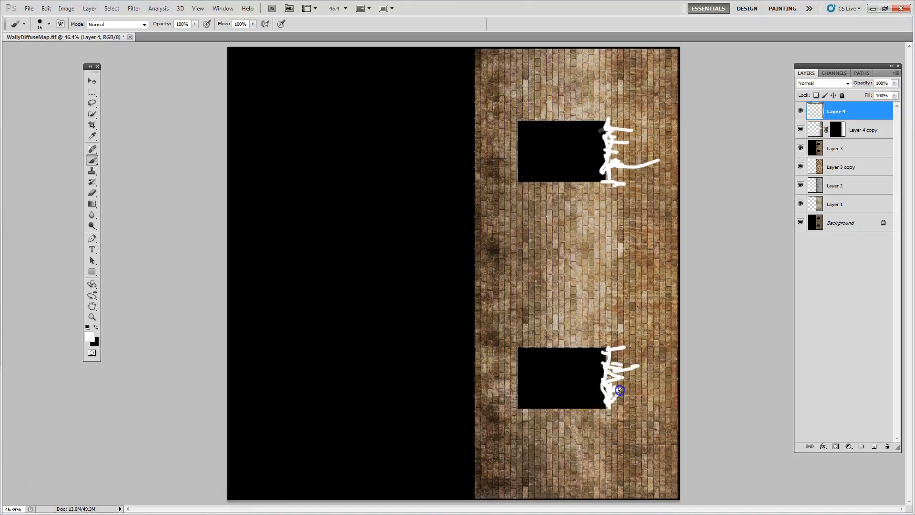
# Add a layer beneath the white strokes, fill it with black and merge the two layers
pyautogui.click(862, 129)
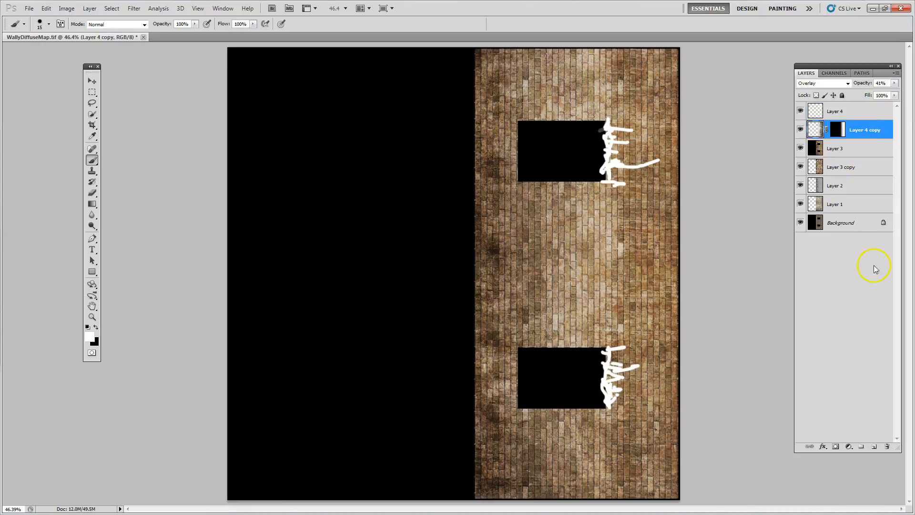
pyautogui.click(875, 447)
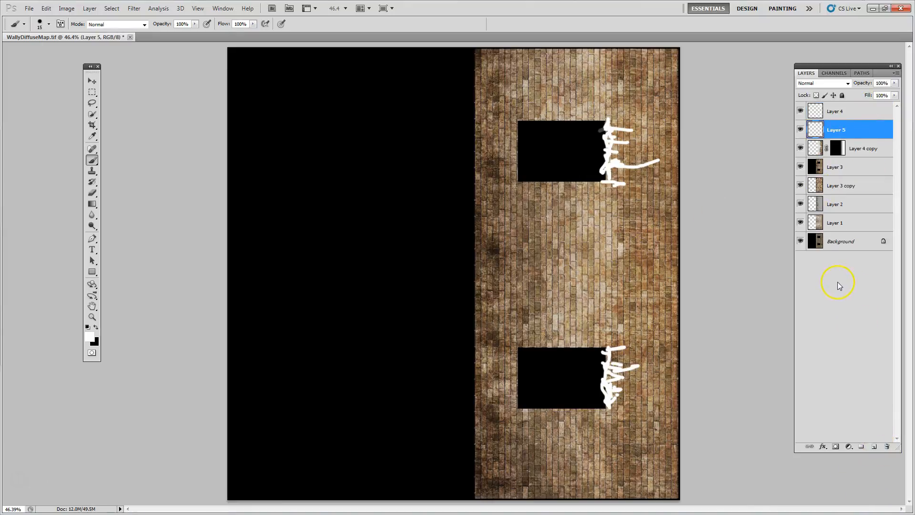
pyautogui.hotkey('ctrl', 'BackSpace')
pyautogui.click(832, 122)
pyautogui.keyDown('shift'); pyautogui.click(841, 113); pyautogui.keyUp('shift')
pyautogui.rightClick(842, 114)
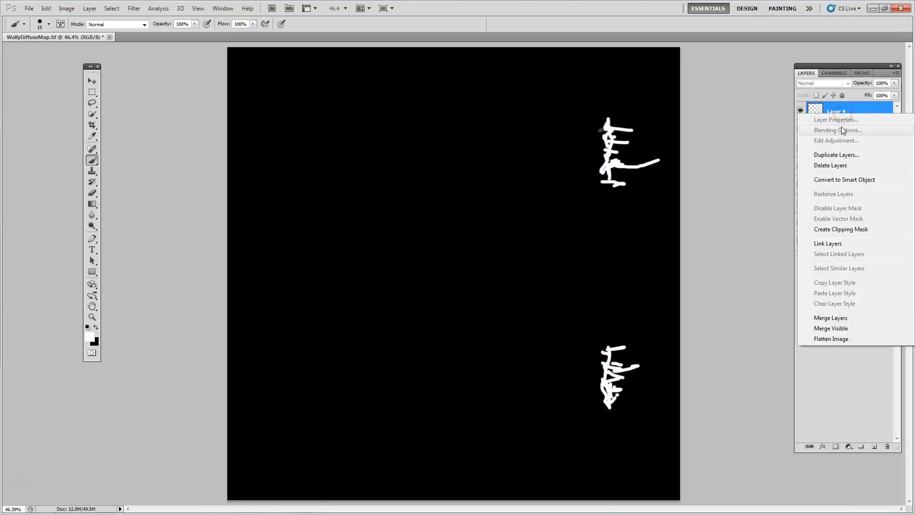
pyautogui.click(831, 318)
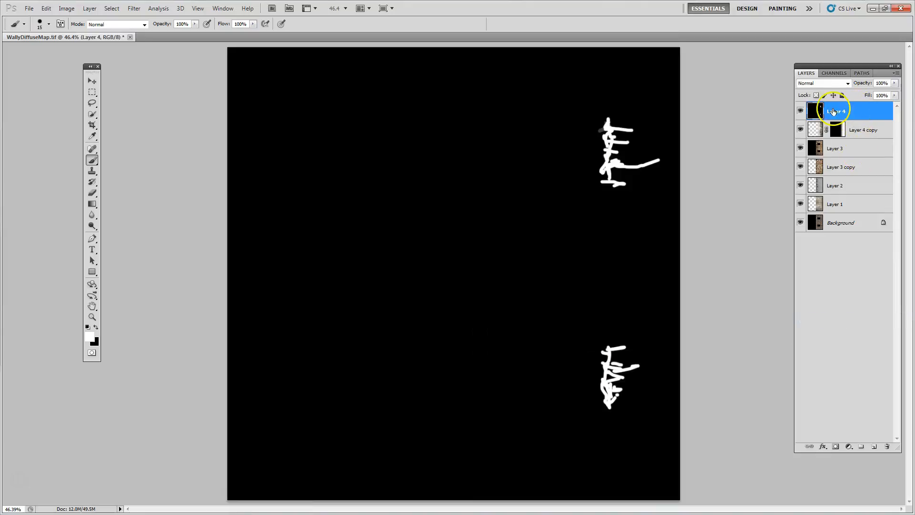
# Apply the Wind filter to the merged stroke layer with the Wind method and direction From the Left
pyautogui.click(135, 9)
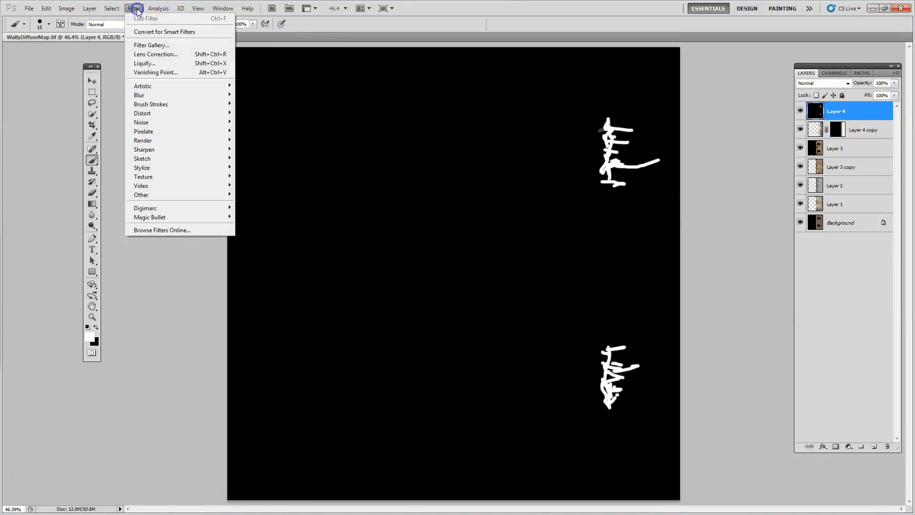
pyautogui.moveTo(157, 141)
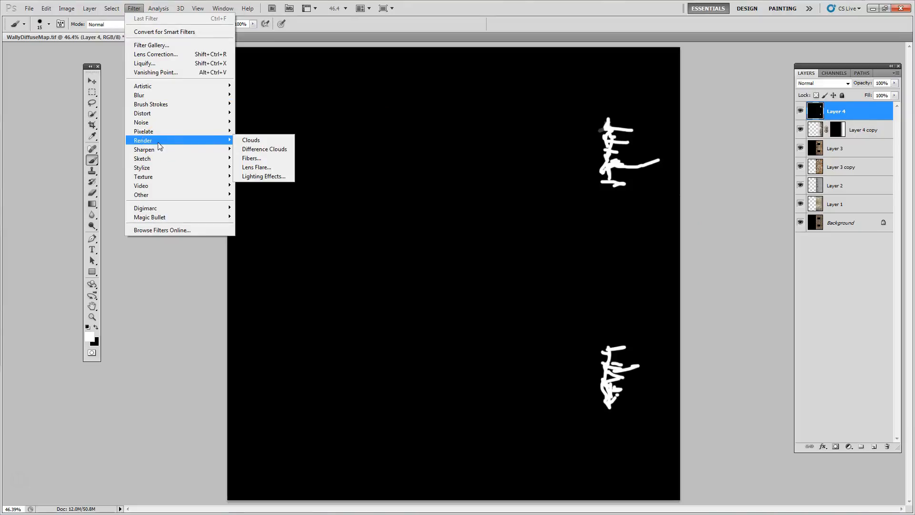
pyautogui.moveTo(153, 168)
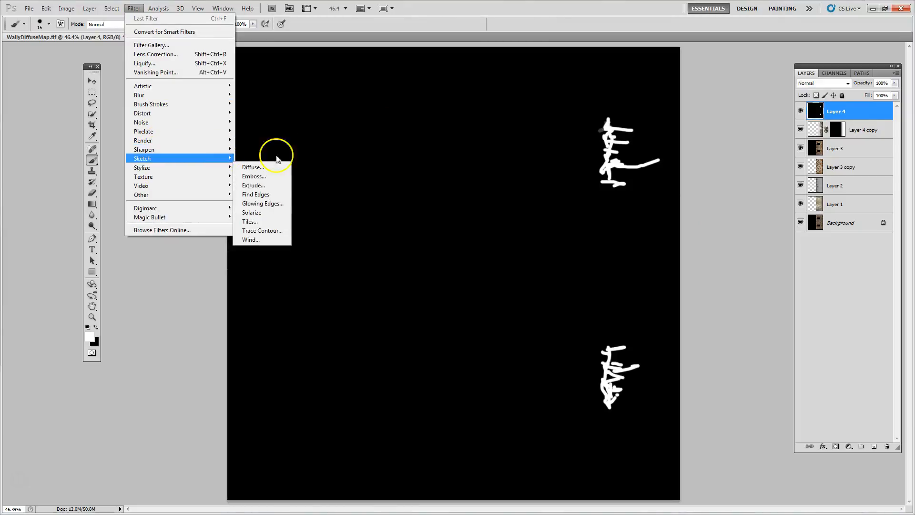
pyautogui.click(258, 240)
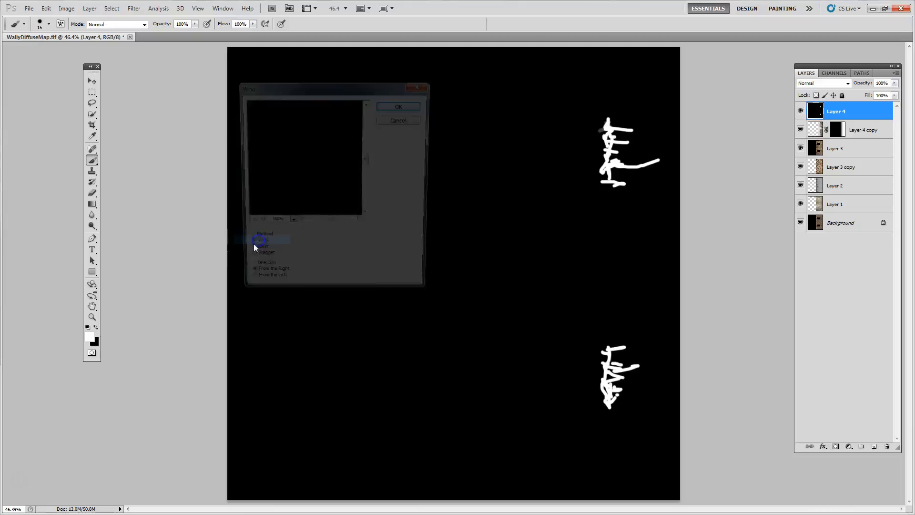
pyautogui.moveTo(360, 184); pyautogui.dragTo(307, 206)
pyautogui.moveTo(359, 180); pyautogui.dragTo(257, 182)
pyautogui.moveTo(318, 168); pyautogui.dragTo(268, 161)
pyautogui.moveTo(353, 153)
pyautogui.mouseDown()
pyautogui.moveTo(286, 144)
pyautogui.moveTo(305, 162)
pyautogui.moveTo(333, 149)
pyautogui.moveTo(321, 201)
pyautogui.mouseUp()
pyautogui.moveTo(340, 159)
pyautogui.mouseDown()
pyautogui.moveTo(317, 164)
pyautogui.moveTo(316, 204)
pyautogui.mouseUp()
pyautogui.click(253, 287)
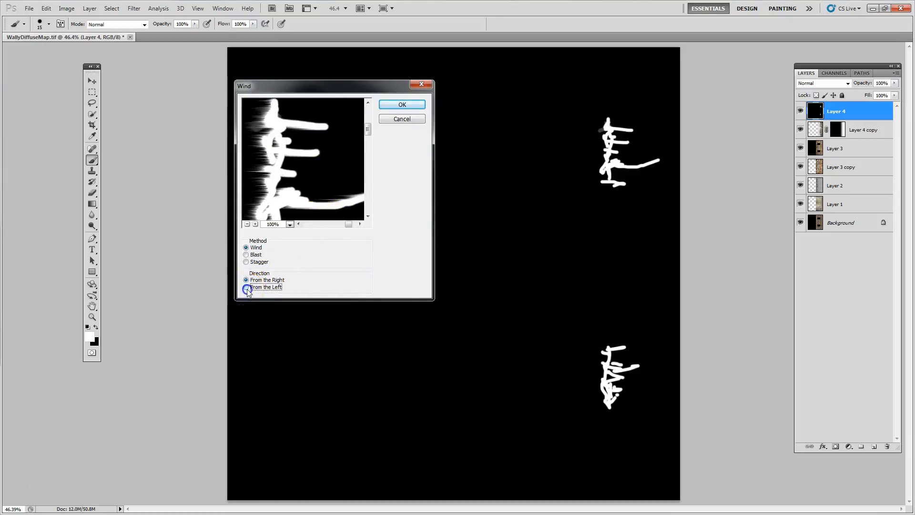
pyautogui.click(400, 104)
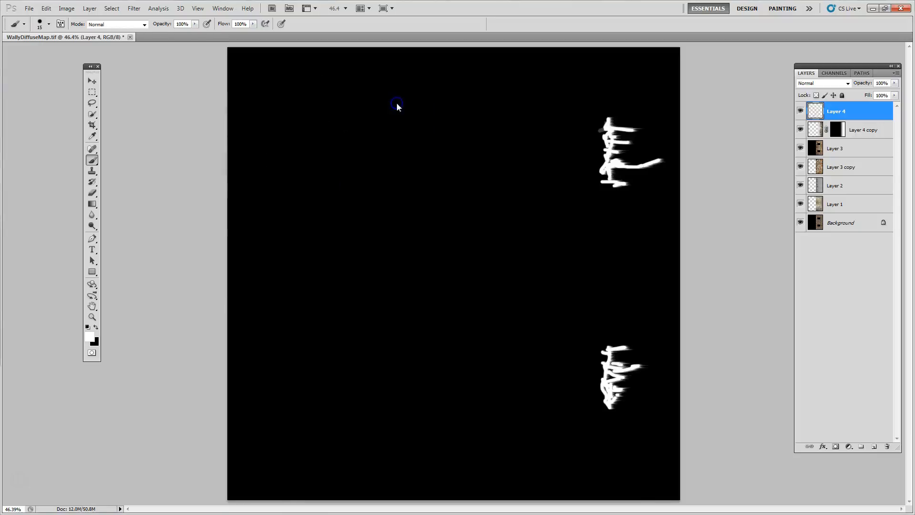
# Repeat the Wind filter several times to stretch the white strokes into long streaks
pyautogui.click(134, 9)
pyautogui.click(138, 18)
pyautogui.click(134, 8)
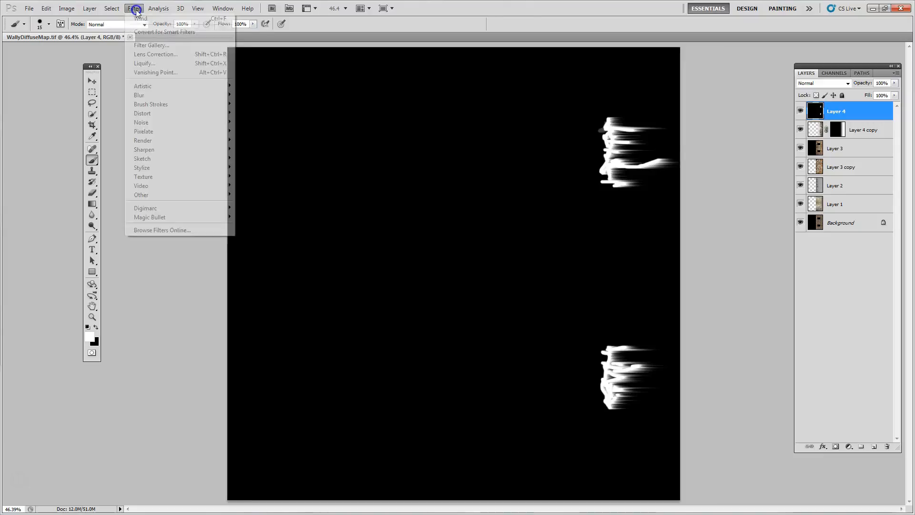
pyautogui.click(135, 18)
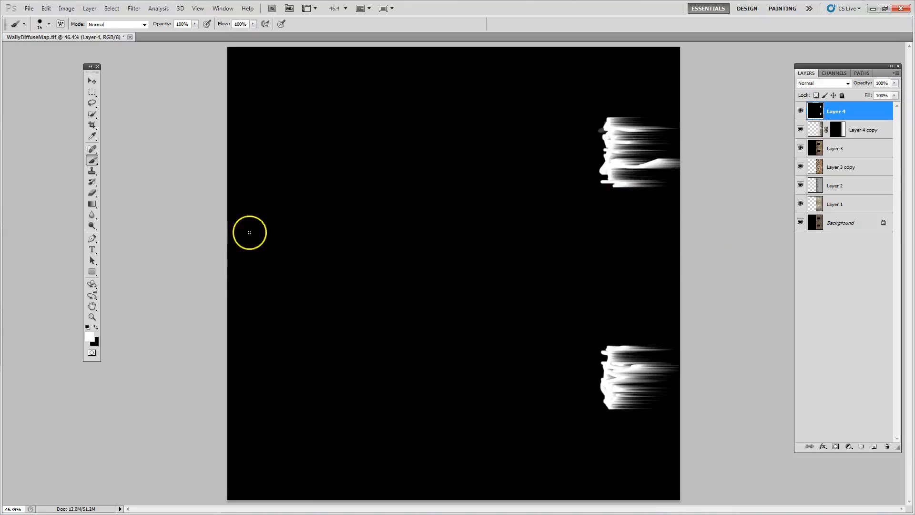
# Rotate the whole canvas 90° clockwise so the streaks run downward
pyautogui.click(66, 8)
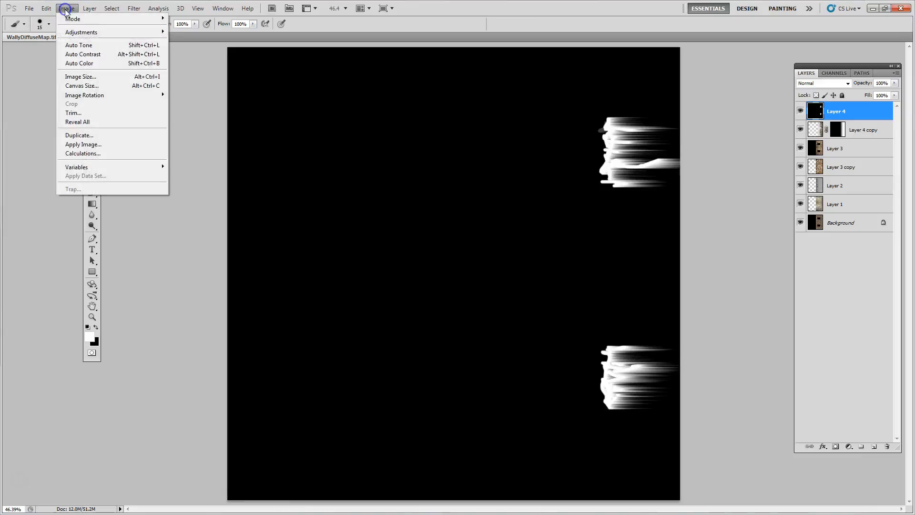
pyautogui.moveTo(90, 96)
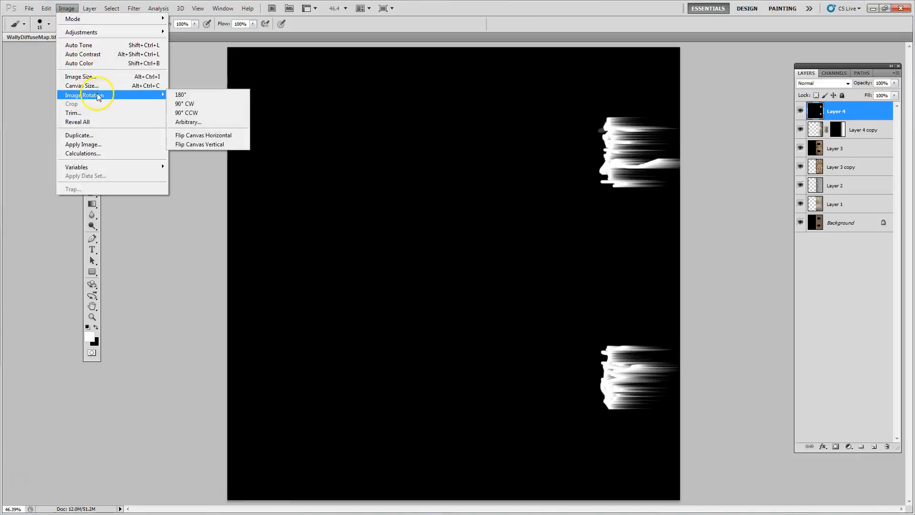
pyautogui.click(188, 103)
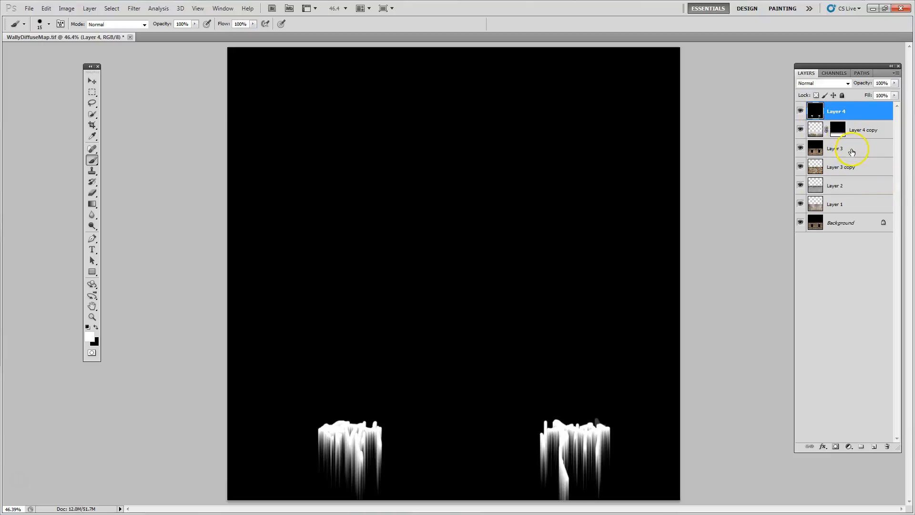
# Copy the entire streak layer and paste it into a new alpha channel
pyautogui.click(112, 8)
pyautogui.click(118, 19)
pyautogui.click(46, 9)
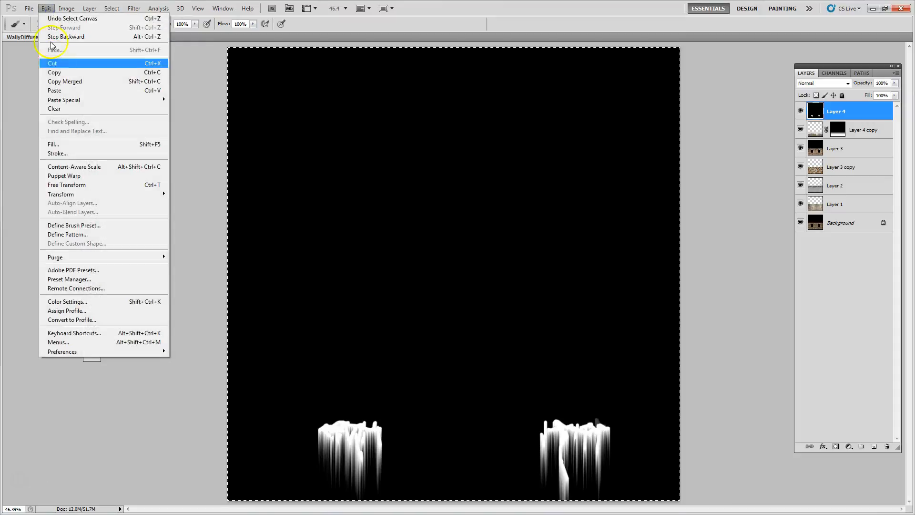
pyautogui.click(61, 74)
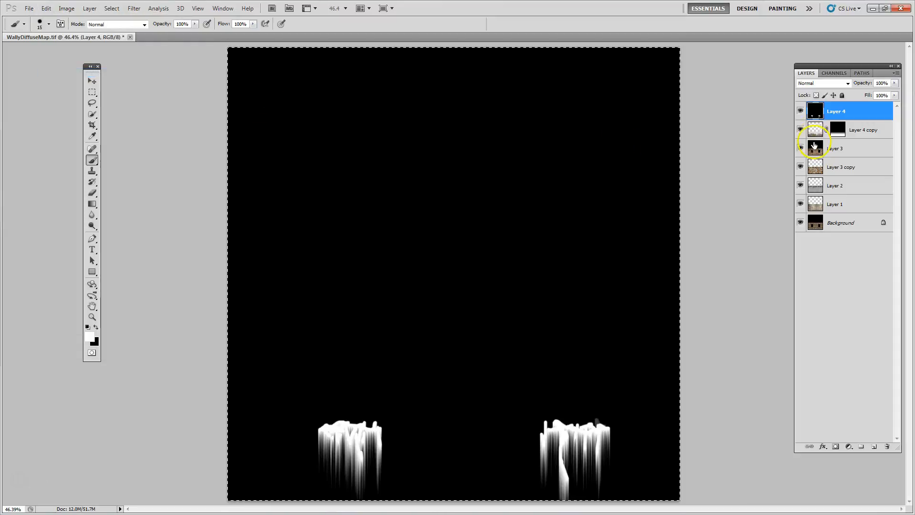
pyautogui.click(835, 73)
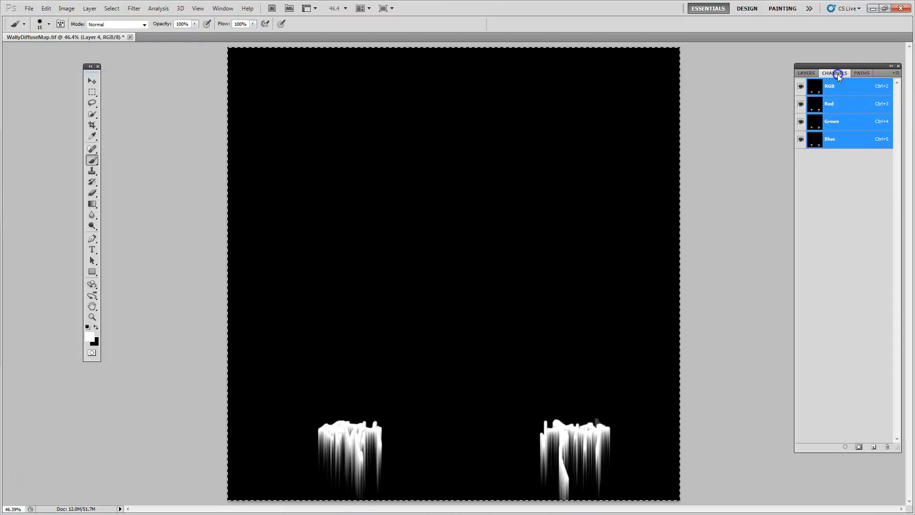
pyautogui.click(897, 78)
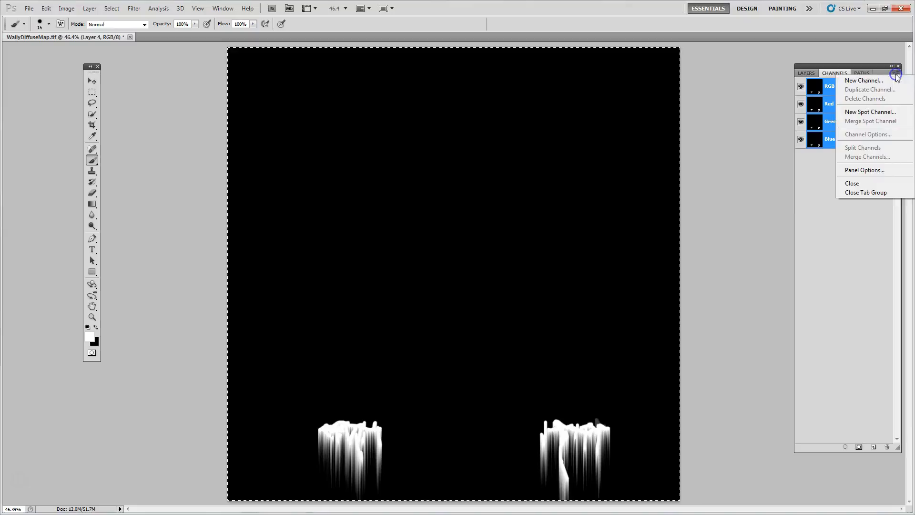
pyautogui.click(877, 80)
pyautogui.click(523, 153)
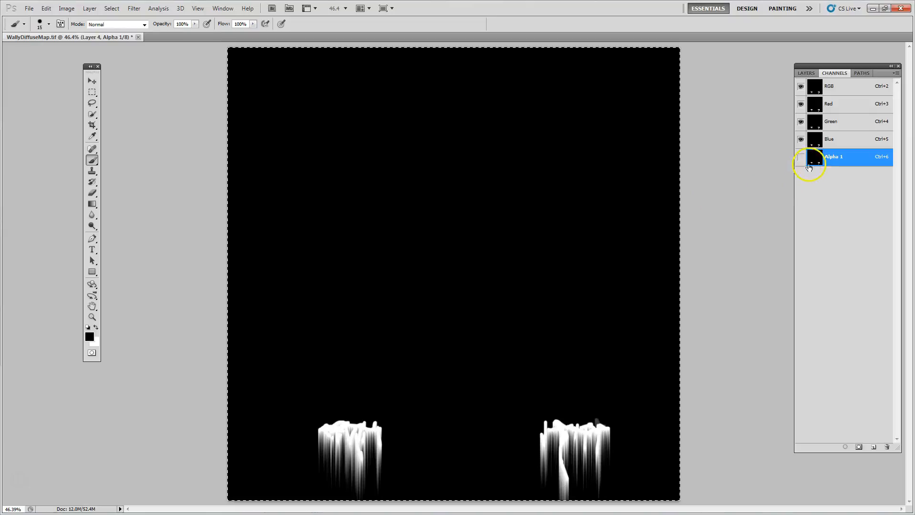
# Hide the black and white streak layer and deselect the canvas
pyautogui.click(806, 73)
pyautogui.click(800, 111)
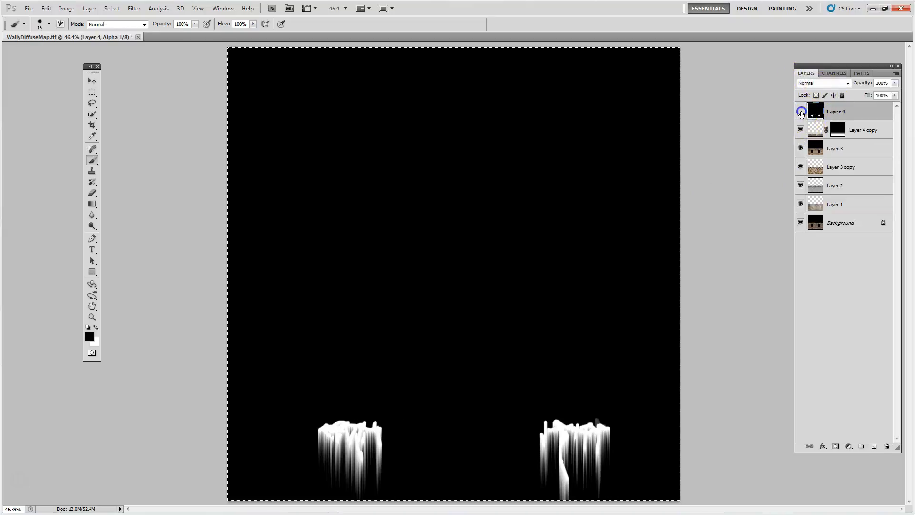
pyautogui.click(111, 8)
pyautogui.click(119, 25)
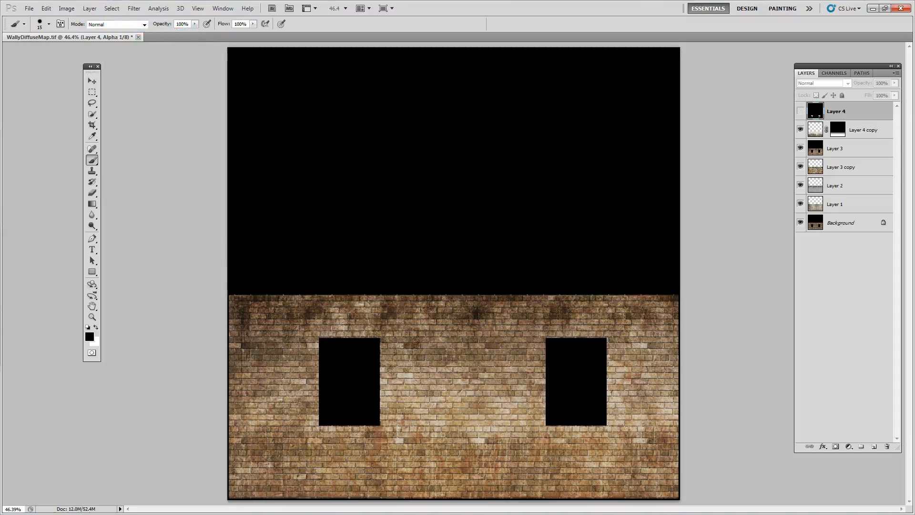
# Switch to the Chrome browser and go through the open texture pages to the Google Images results for drips
pyautogui.hotkey('alt', 'Tab')
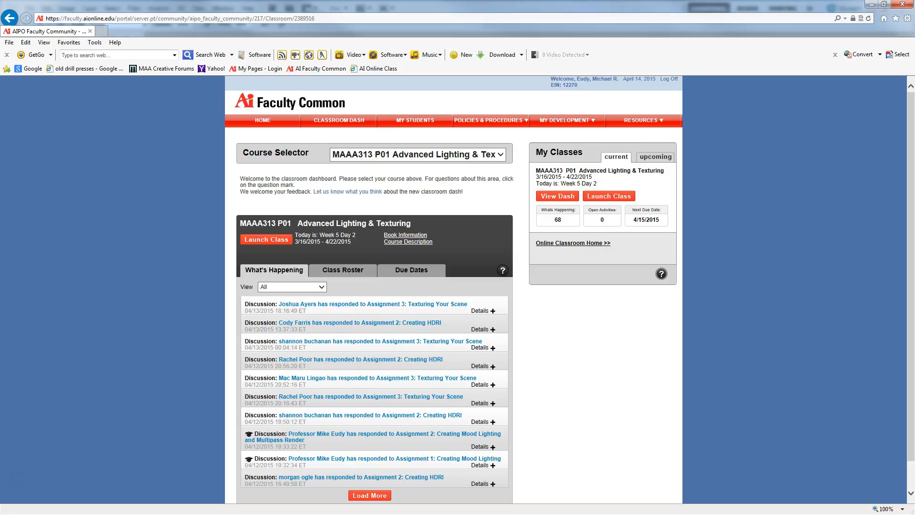
pyautogui.click(874, 6)
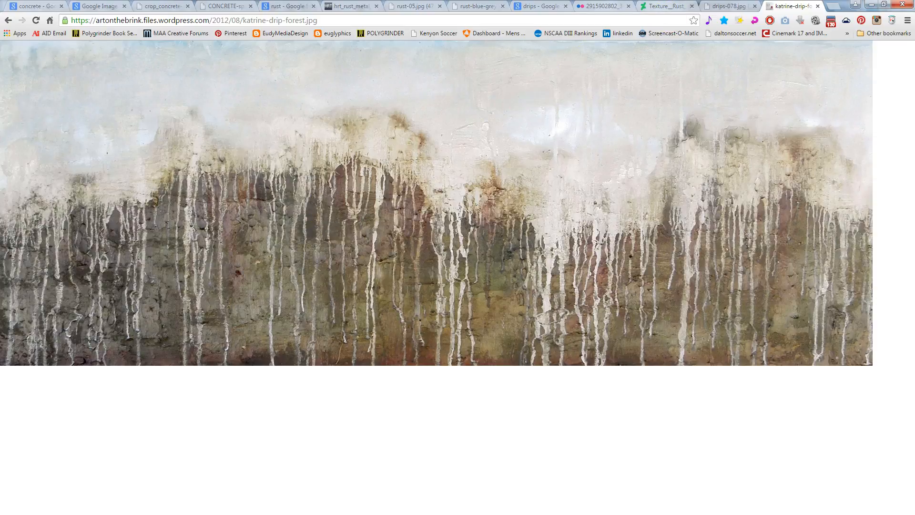
pyautogui.click(663, 6)
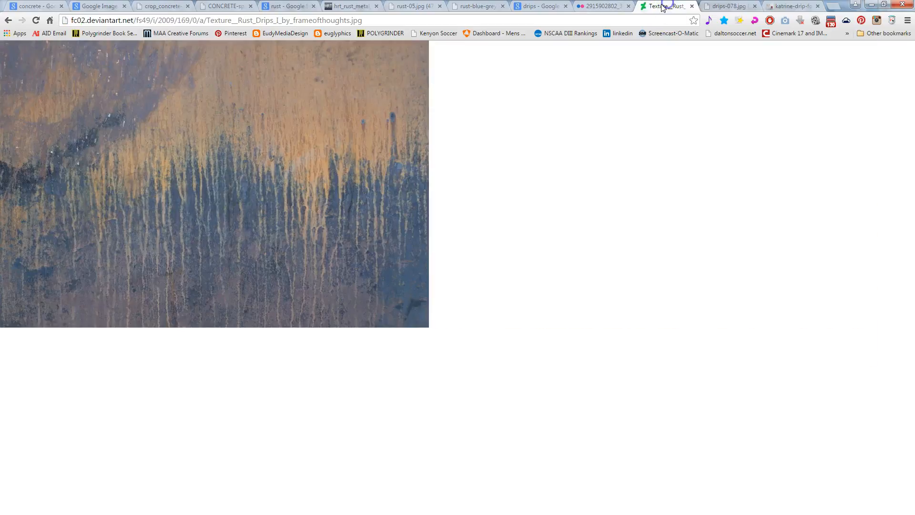
pyautogui.click(586, 5)
pyautogui.click(539, 6)
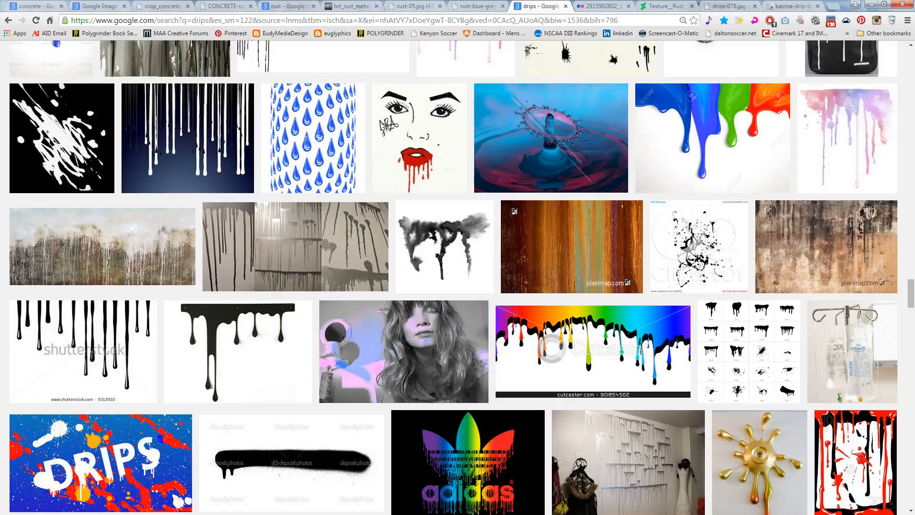
# Look through the open rust texture pages and copy the pink and orange rust-05.jpg image
pyautogui.click(475, 6)
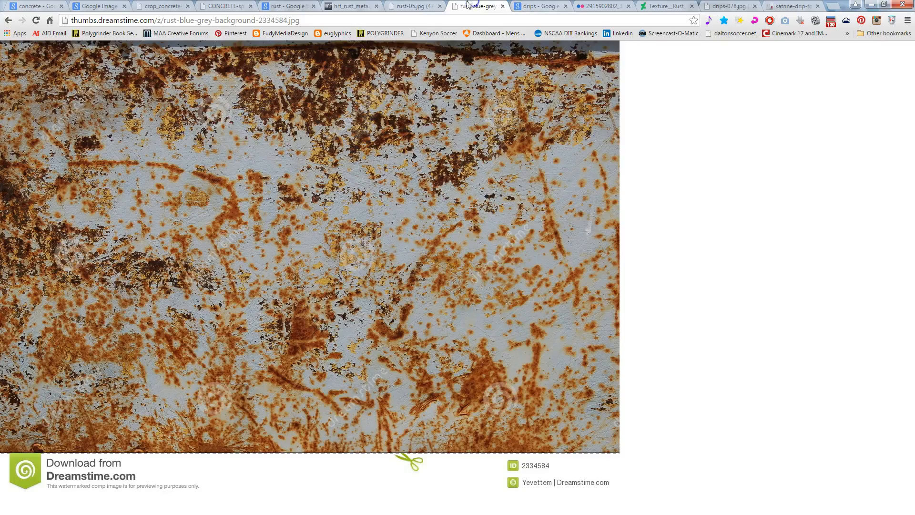
pyautogui.click(411, 7)
pyautogui.click(352, 6)
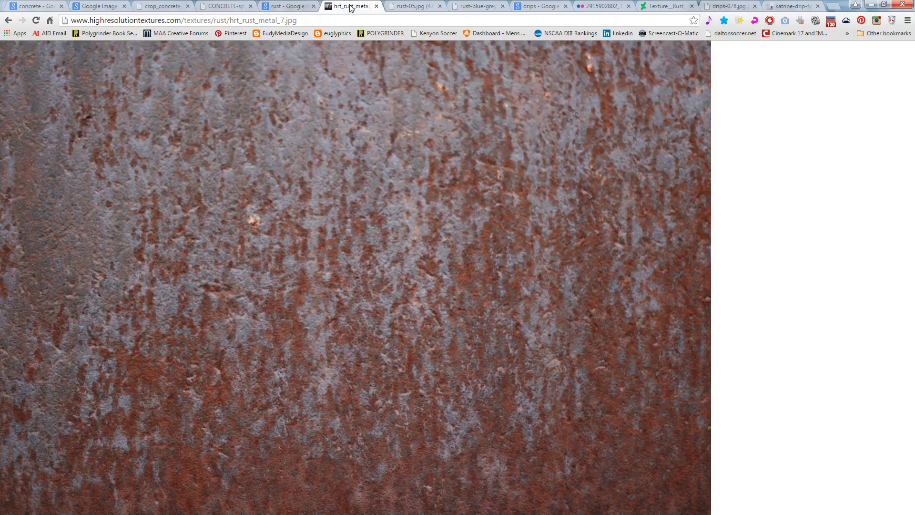
pyautogui.click(291, 6)
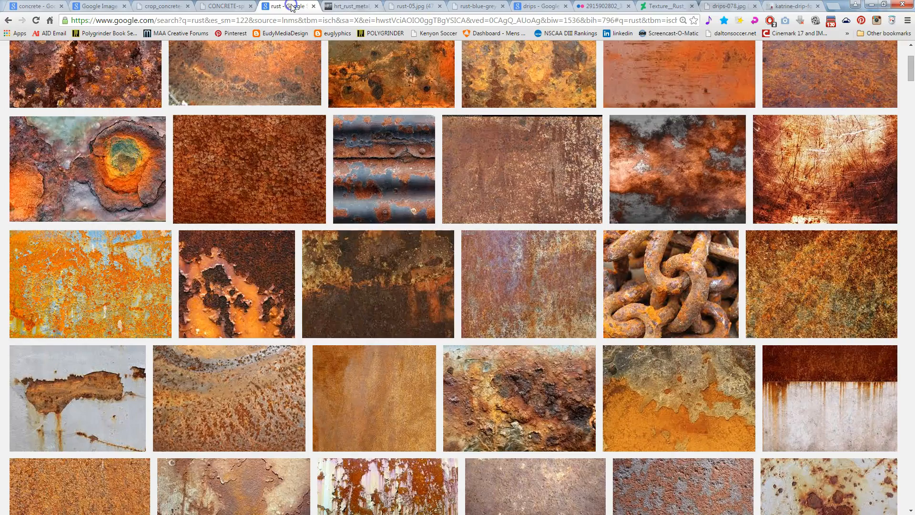
pyautogui.click(403, 2)
pyautogui.rightClick(296, 145)
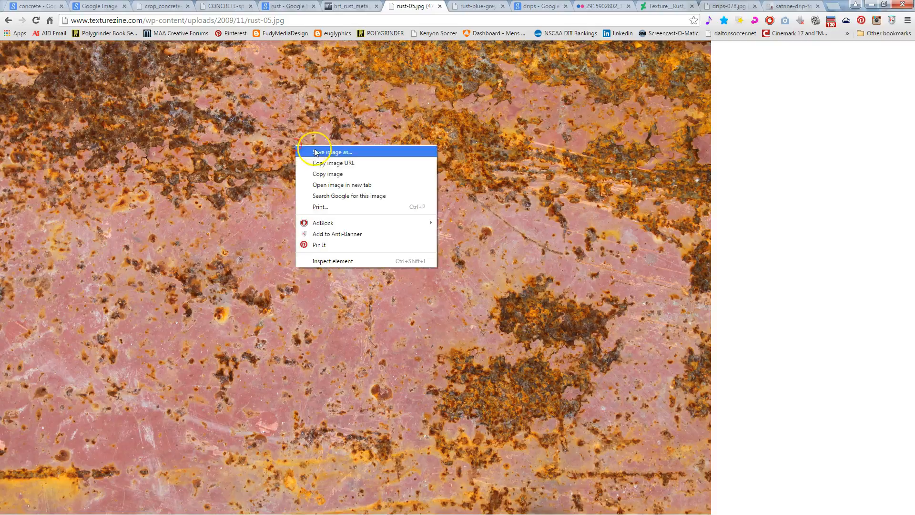
pyautogui.click(327, 174)
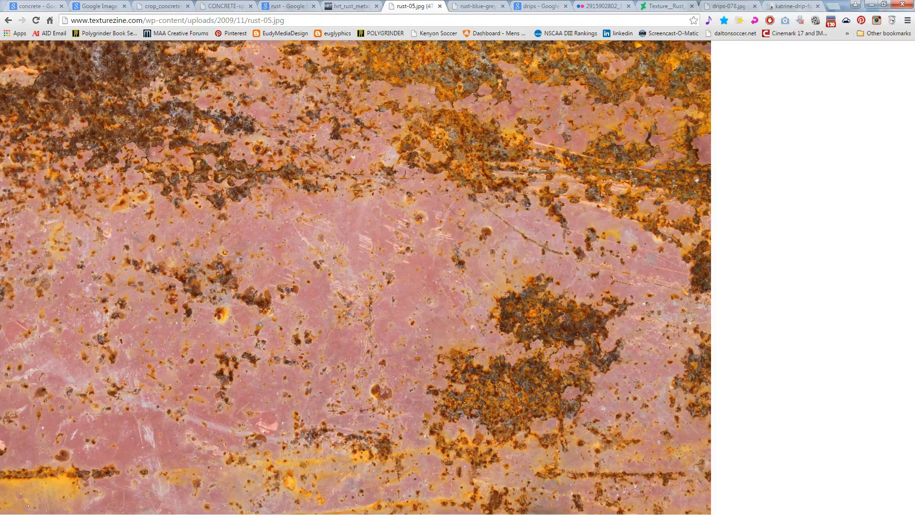
# Switch back to Photoshop and paste the copied rust image above Layer 4 copy
pyautogui.hotkey('alt', 'Tab')
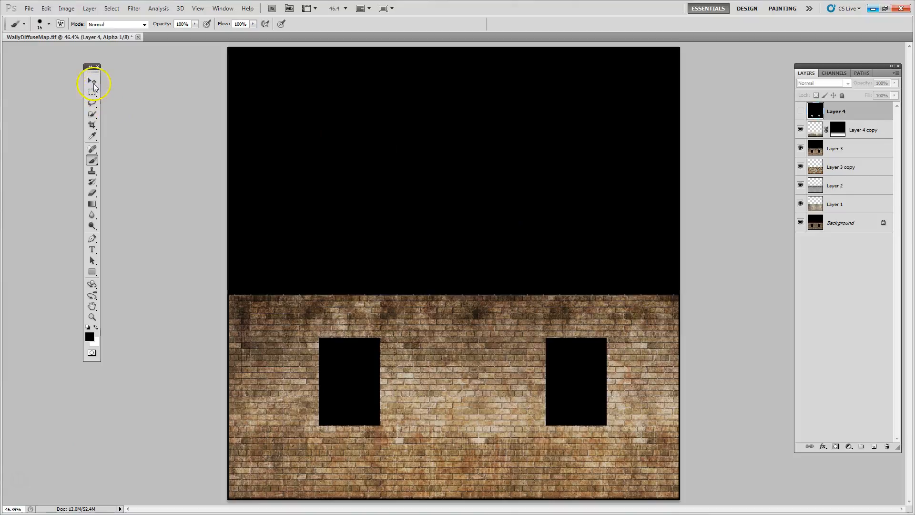
pyautogui.click(93, 84)
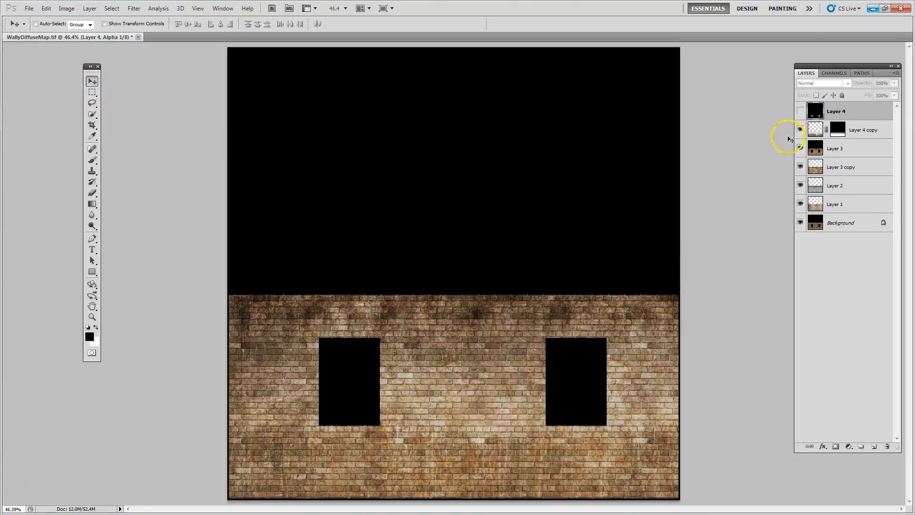
pyautogui.click(857, 130)
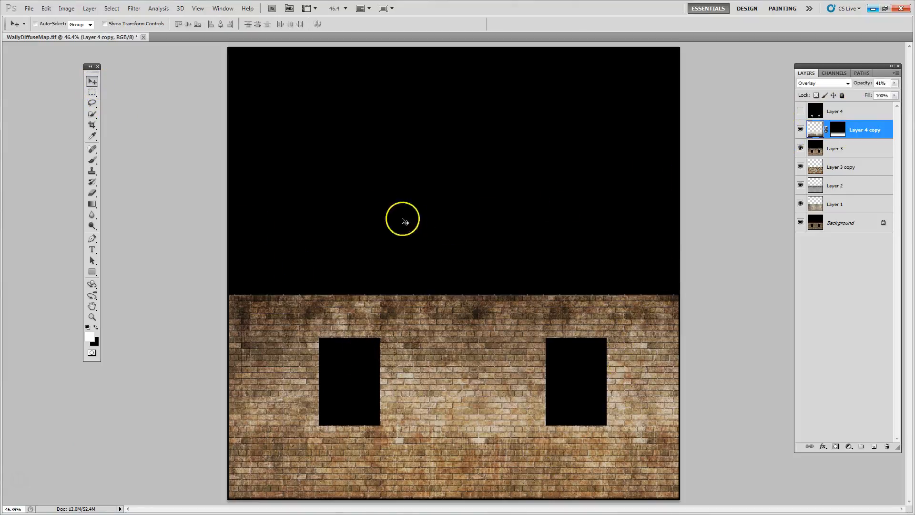
pyautogui.click(46, 8)
pyautogui.click(67, 90)
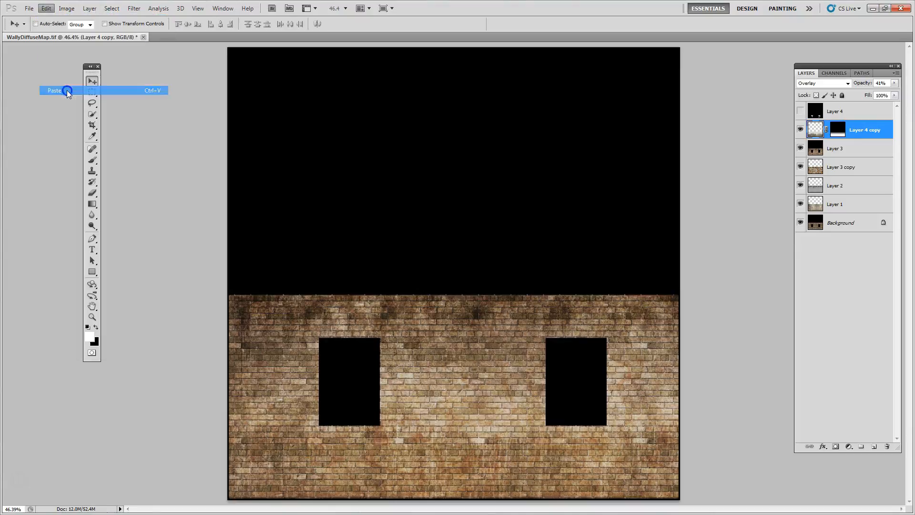
# Free-transform the rust layer, scaling it down proportionally to the brick wall's height and aligning it with the wall's left edge
pyautogui.hotkey('ctrl', 't')
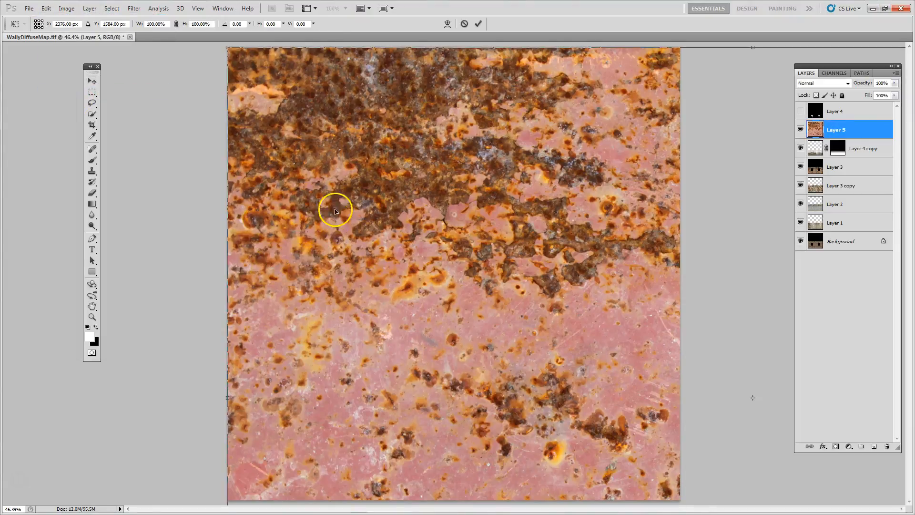
pyautogui.moveTo(346, 175); pyautogui.dragTo(388, 256)
pyautogui.keyDown('shift'); pyautogui.moveTo(268, 128); pyautogui.dragTo(394, 387); pyautogui.keyUp('shift')
pyautogui.moveTo(439, 434); pyautogui.dragTo(276, 341)
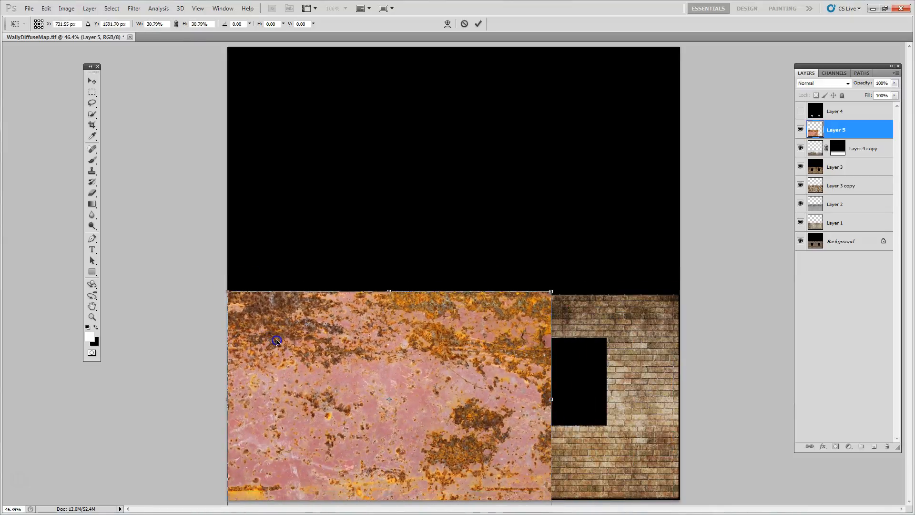
pyautogui.keyDown('shift'); pyautogui.moveTo(231, 295); pyautogui.dragTo(289, 339); pyautogui.keyUp('shift')
pyautogui.moveTo(329, 389); pyautogui.dragTo(265, 348)
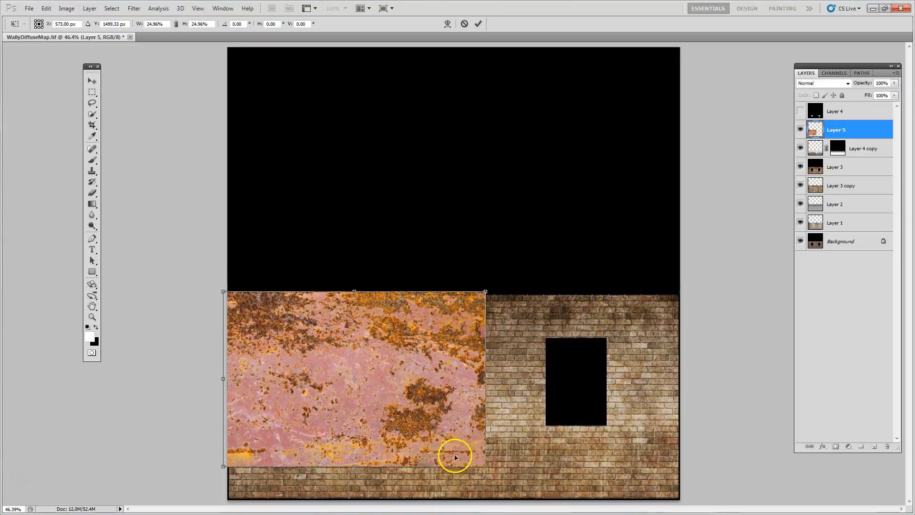
pyautogui.keyDown('shift'); pyautogui.moveTo(484, 466); pyautogui.dragTo(525, 511); pyautogui.keyUp('shift')
pyautogui.doubleClick(452, 412)
# Duplicate the rust layer sideways to cover the rest of the wall and merge both rust layers into one
pyautogui.keyDown('alt'); pyautogui.moveTo(319, 406); pyautogui.dragTo(599, 413); pyautogui.keyUp('alt')
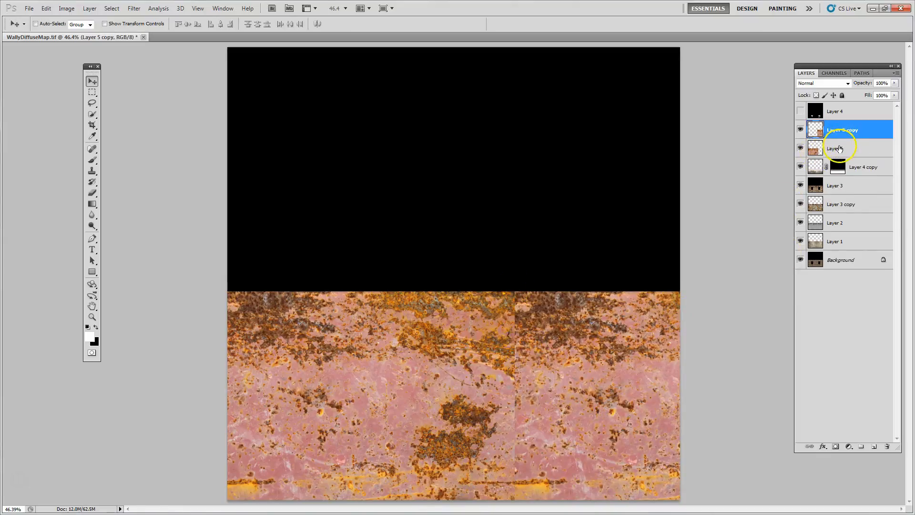
pyautogui.keyDown('shift'); pyautogui.click(840, 149); pyautogui.keyUp('shift')
pyautogui.rightClick(839, 149)
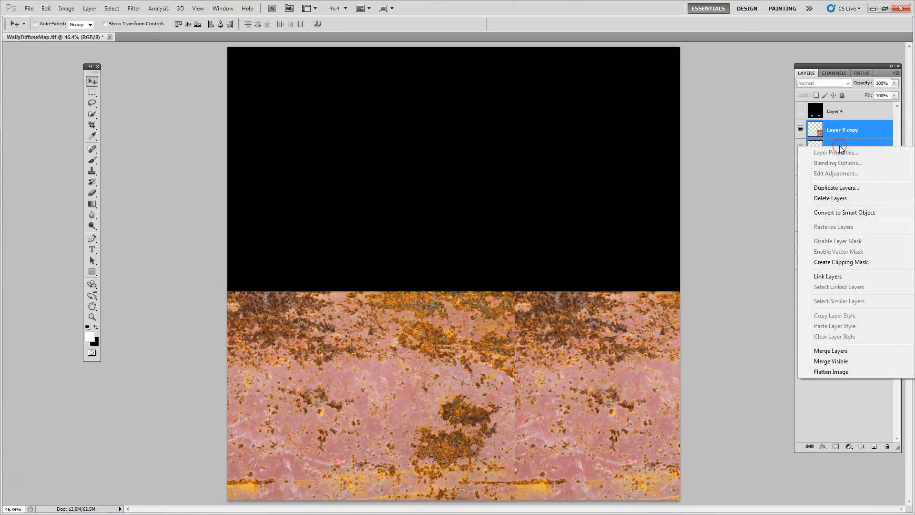
pyautogui.click(830, 350)
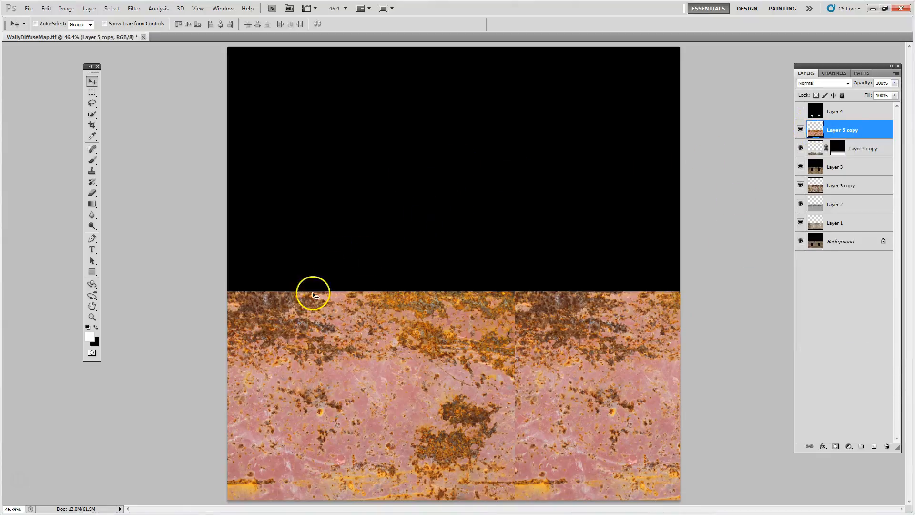
# Load the merged rust layer's outline as a selection, copy its contents, hide it and add a new empty layer above
pyautogui.hotkey('ctrl', 'a')
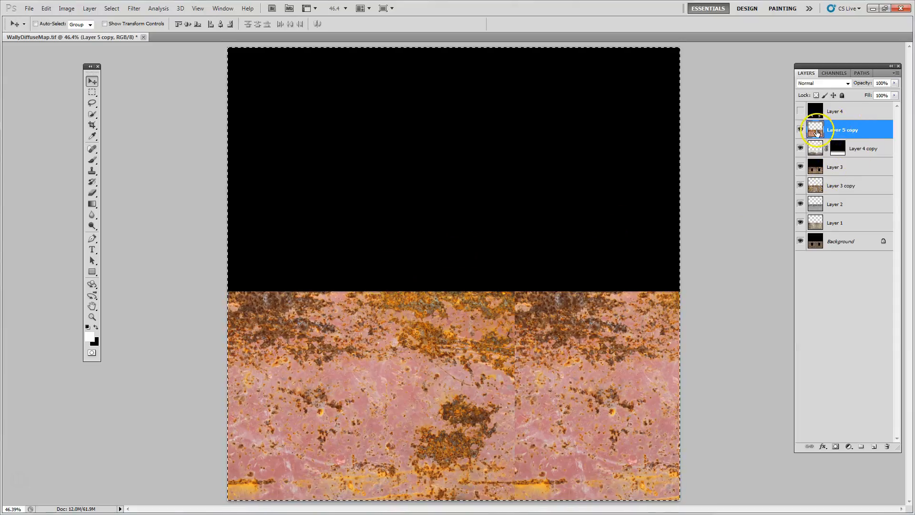
pyautogui.keyDown('ctrl'); pyautogui.click(816, 134); pyautogui.keyUp('ctrl')
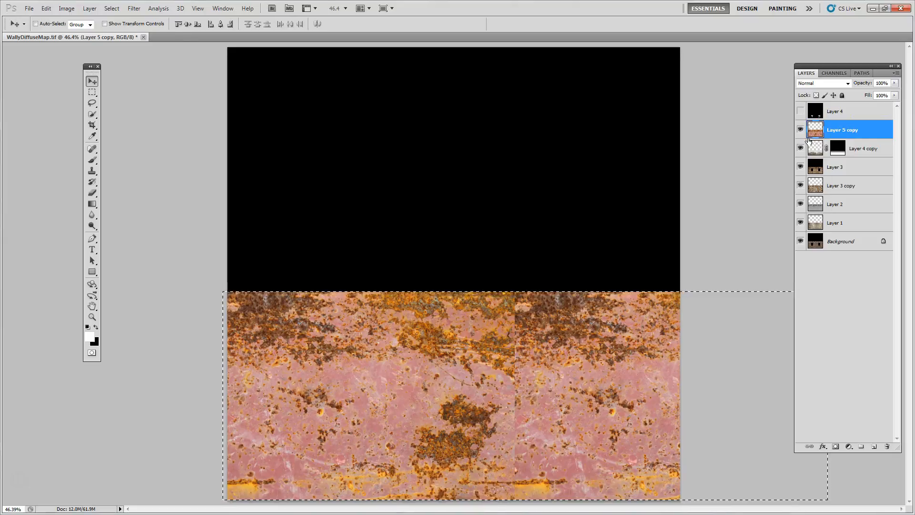
pyautogui.click(800, 130)
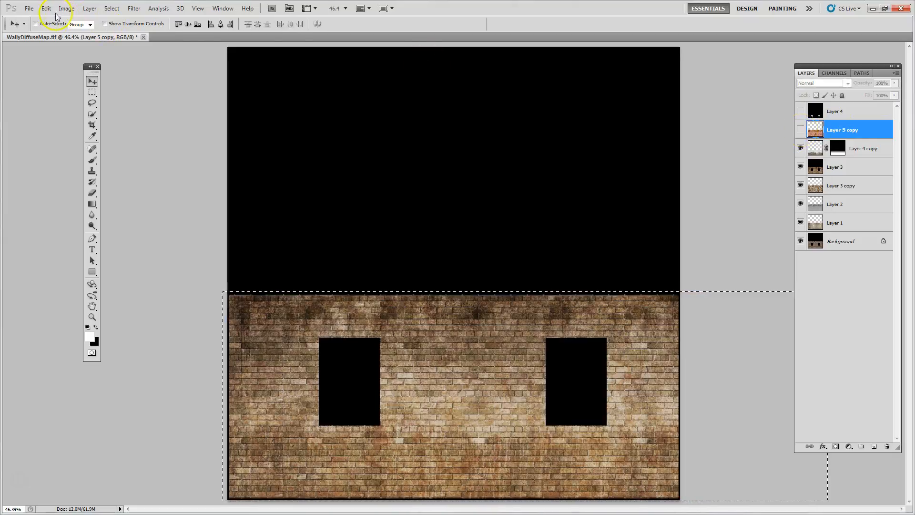
pyautogui.click(874, 447)
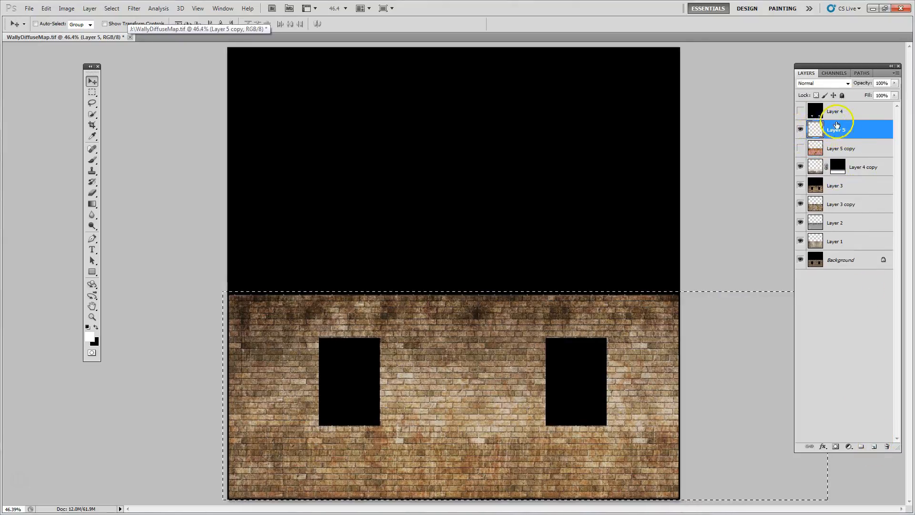
# Load the Alpha 1 channel as a selection and paste the rust into the drip shapes on a masked layer
pyautogui.click(835, 73)
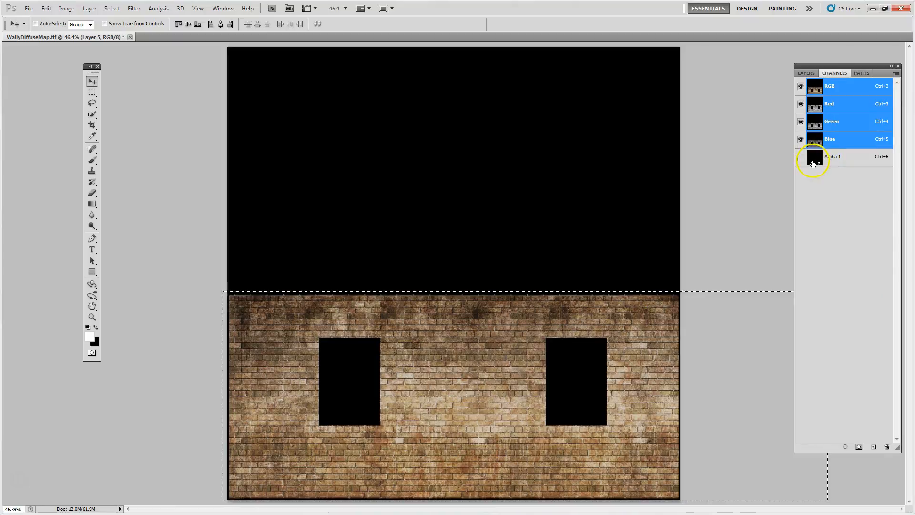
pyautogui.keyDown('ctrl'); pyautogui.click(814, 164); pyautogui.keyUp('ctrl')
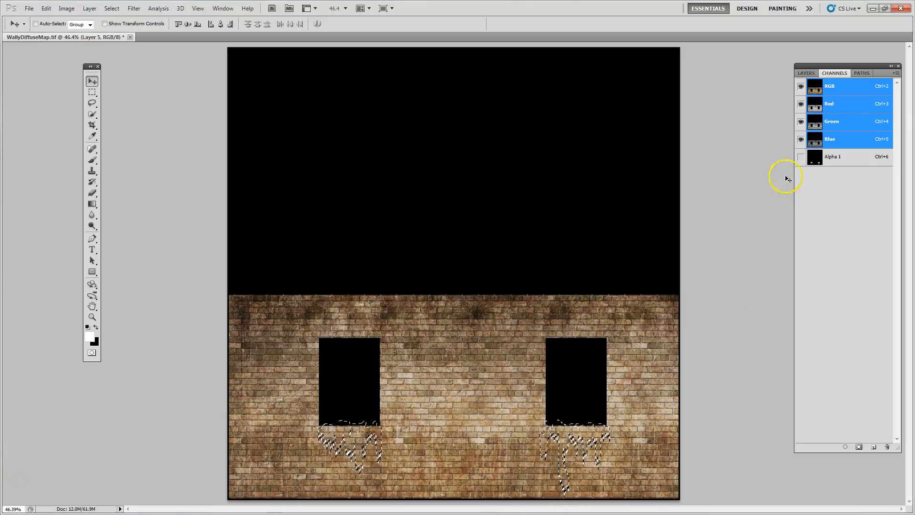
pyautogui.click(805, 73)
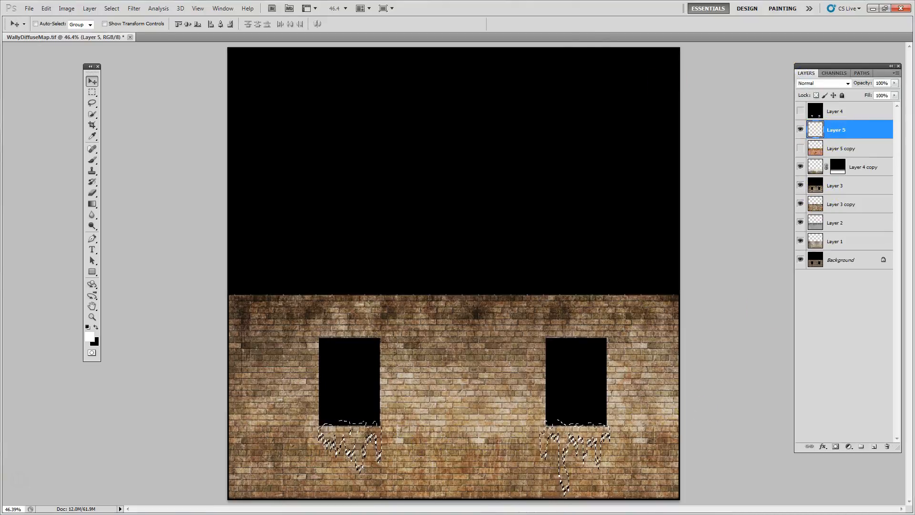
pyautogui.click(45, 9)
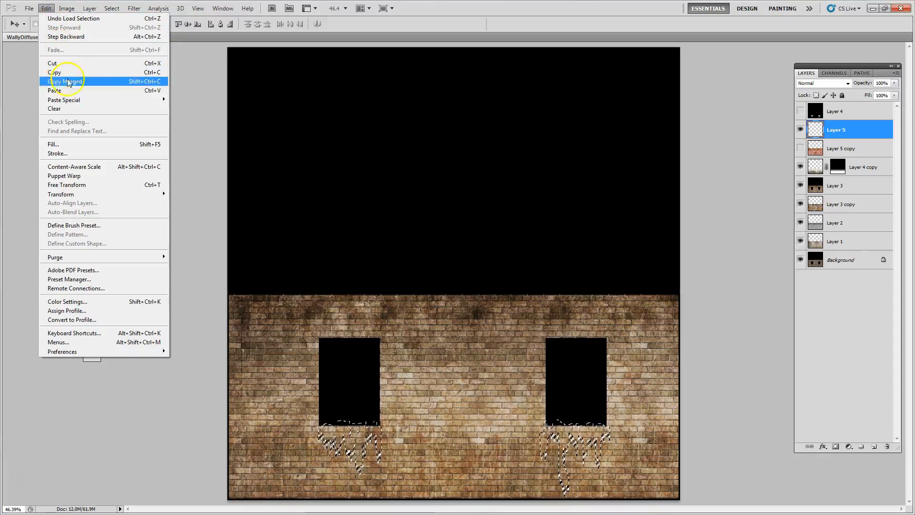
pyautogui.moveTo(72, 104)
pyautogui.click(180, 108)
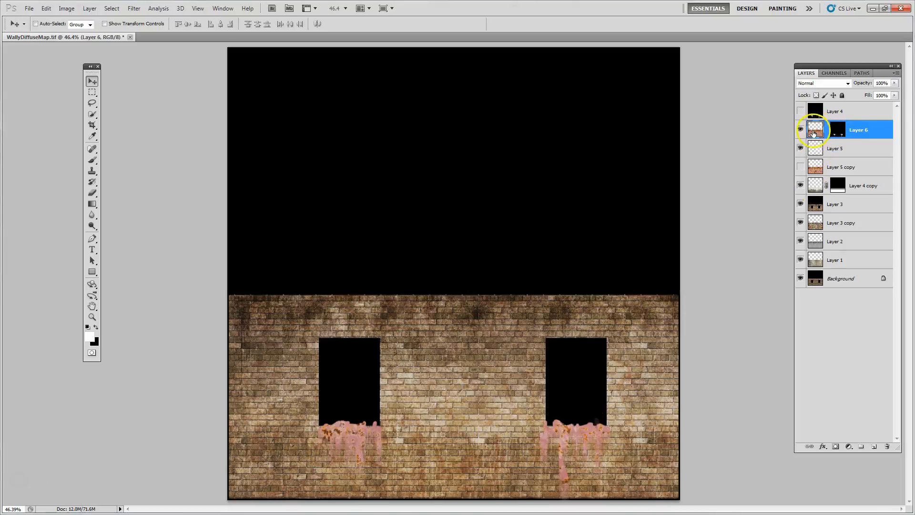
# Unlink the rust texture from its drip mask, shift it so the darker orange rust fills the drips, and relink them
pyautogui.click(827, 129)
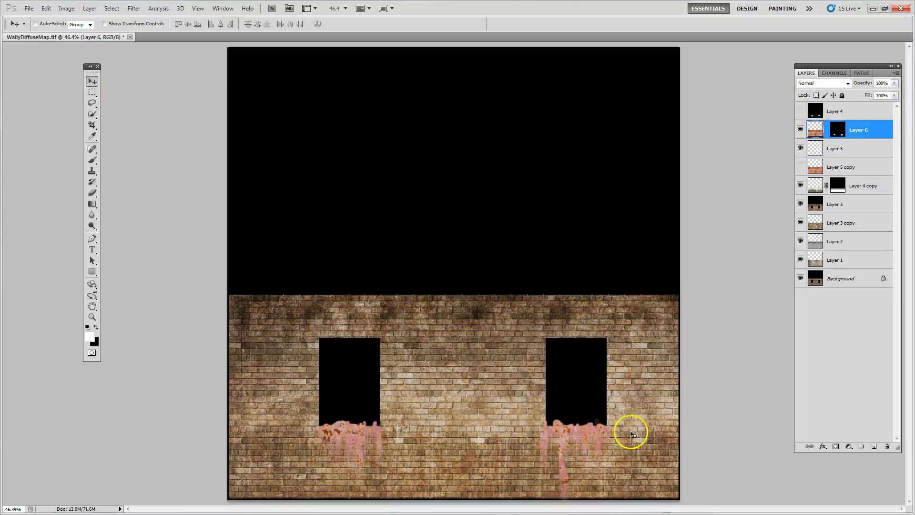
pyautogui.moveTo(561, 479)
pyautogui.mouseDown()
pyautogui.moveTo(555, 458)
pyautogui.moveTo(507, 490)
pyautogui.moveTo(578, 473)
pyautogui.moveTo(560, 442)
pyautogui.moveTo(560, 466)
pyautogui.mouseUp()
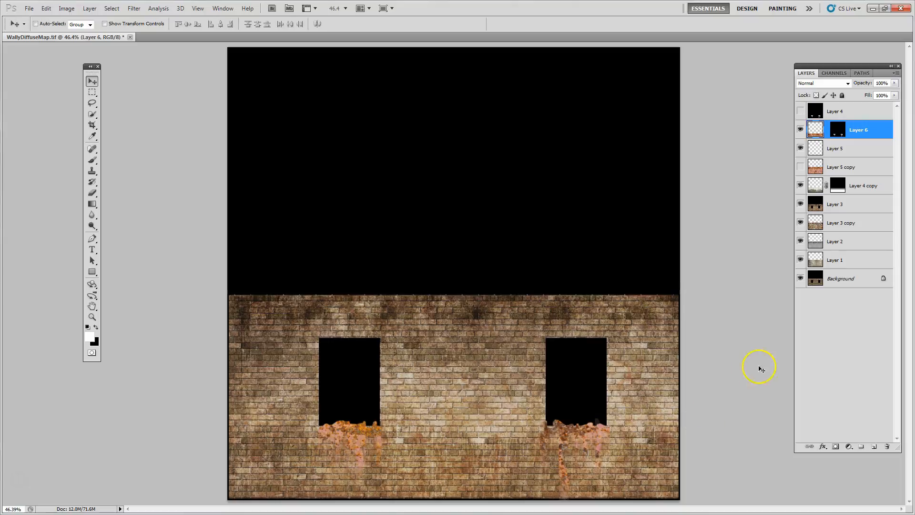
pyautogui.click(825, 131)
# Set the rust drip layer's blend mode to Multiply
pyautogui.click(813, 84)
pyautogui.click(813, 85)
pyautogui.press('Down')
pyautogui.press('Down')
# Try other blend modes such as Dissolve on the rust drip layer and return it to Multiply
pyautogui.press('Down')
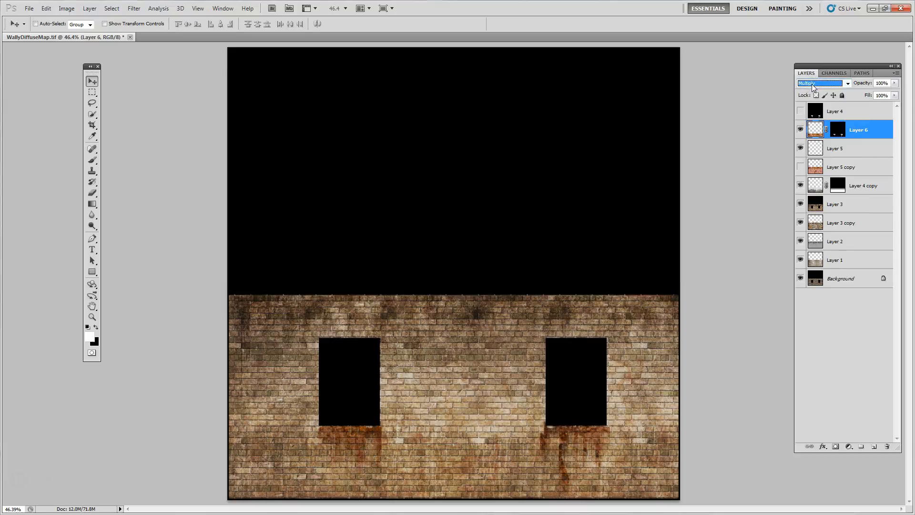
pyautogui.click(816, 129)
pyautogui.press('Up')
pyautogui.press('Up')
pyautogui.press('Down')
pyautogui.press('Down')
pyautogui.click(834, 149)
pyautogui.click(814, 128)
pyautogui.click(92, 92)
pyautogui.click(92, 84)
pyautogui.press('Up')
pyautogui.press('Up')
pyautogui.press('Up')
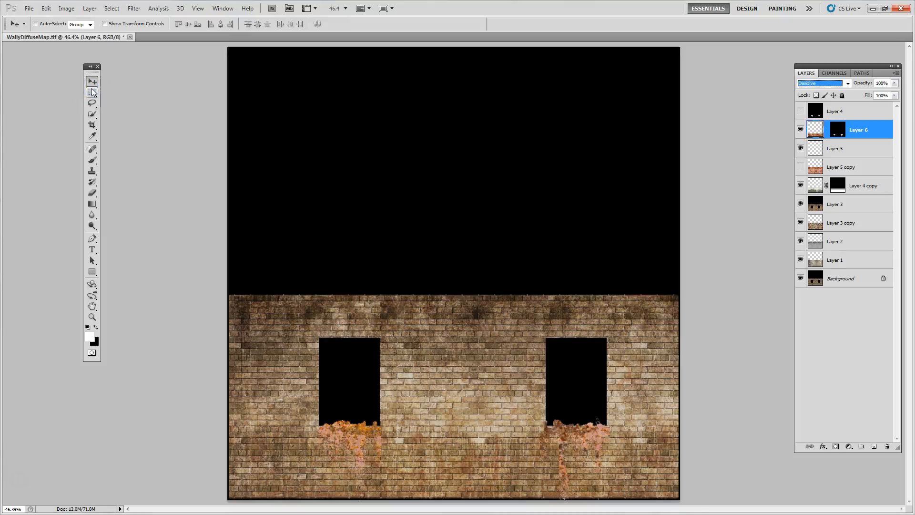
pyautogui.press('Down')
pyautogui.press('Down')
pyautogui.press('Down')
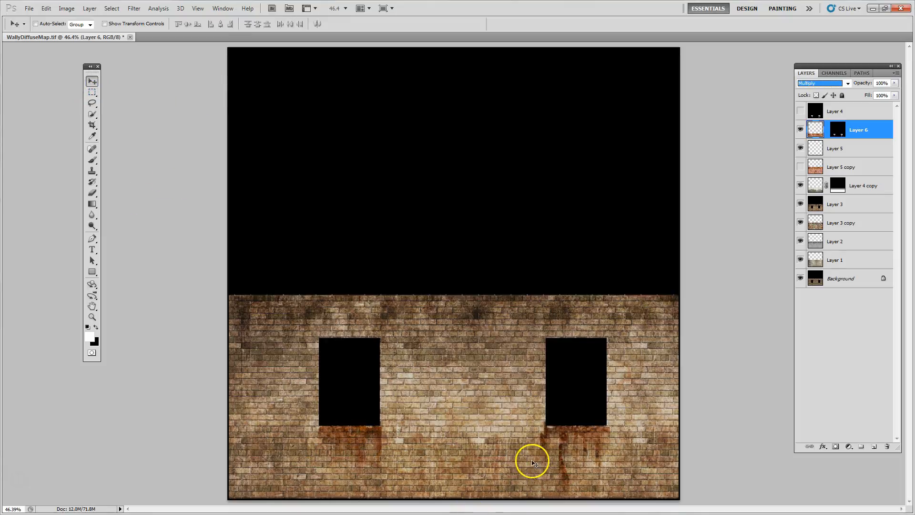
# Reduce the rust drip layer's opacity to 73%
pyautogui.click(569, 449)
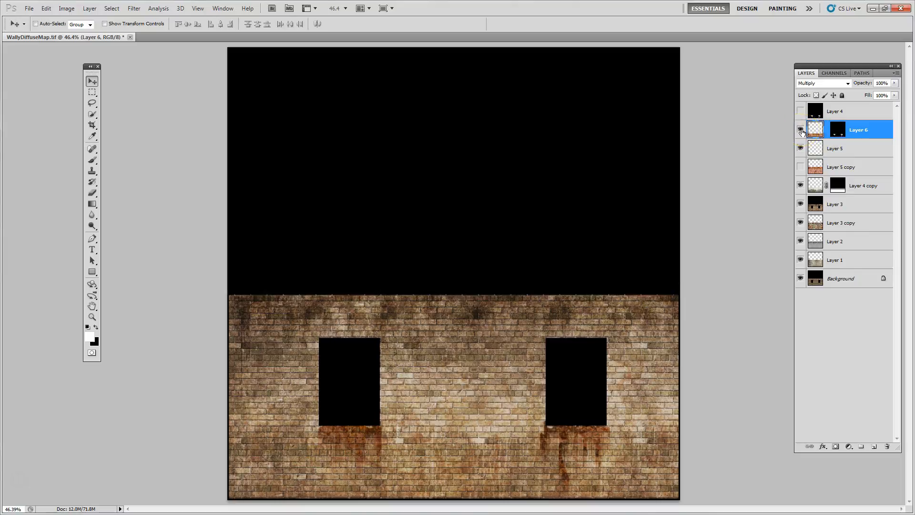
pyautogui.click(895, 83)
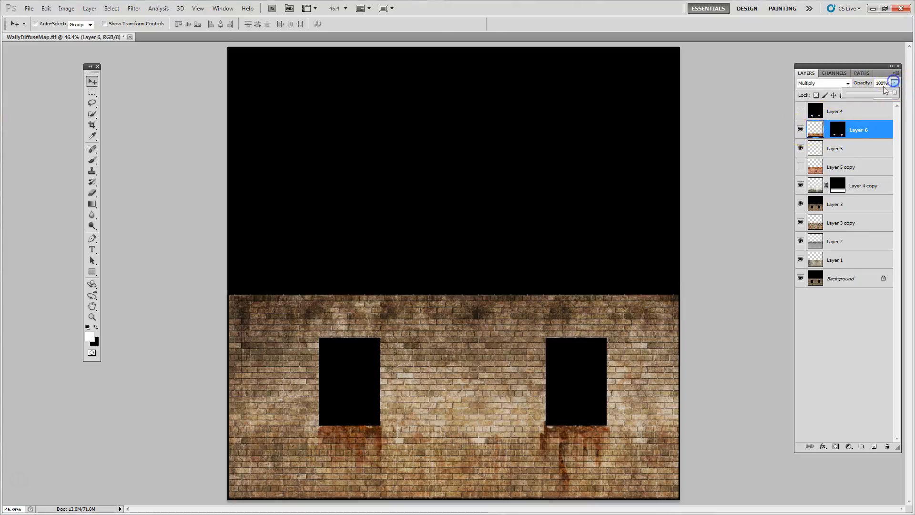
pyautogui.moveTo(893, 95); pyautogui.dragTo(881, 94)
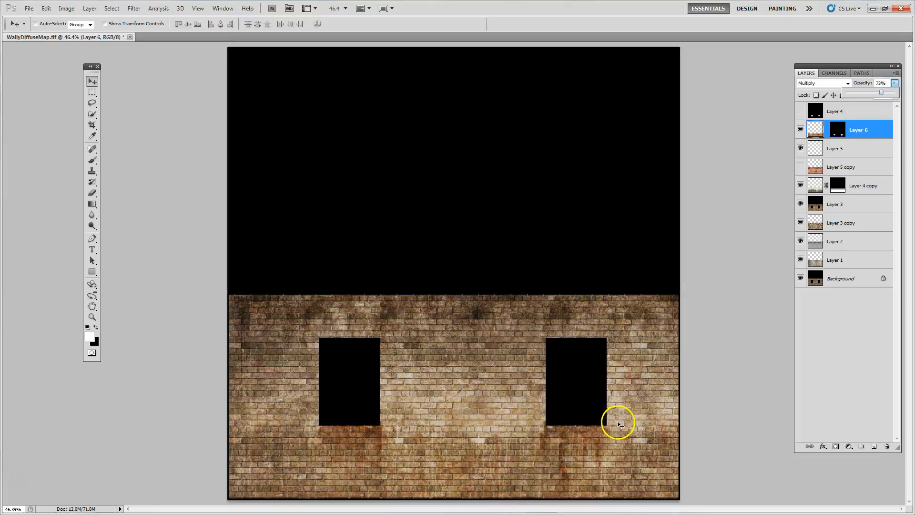
# Copy the whole canvas merged and paste it as a new layer at the top of the layer stack
pyautogui.click(842, 113)
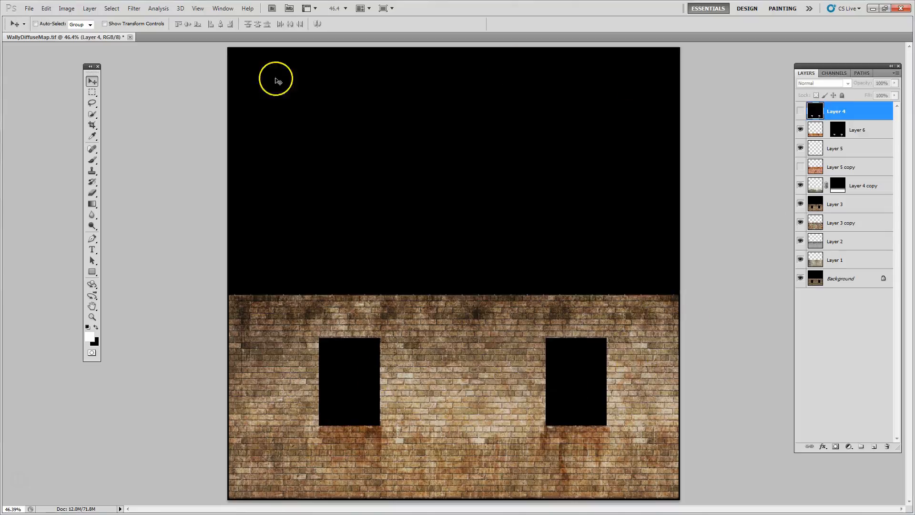
pyautogui.click(112, 8)
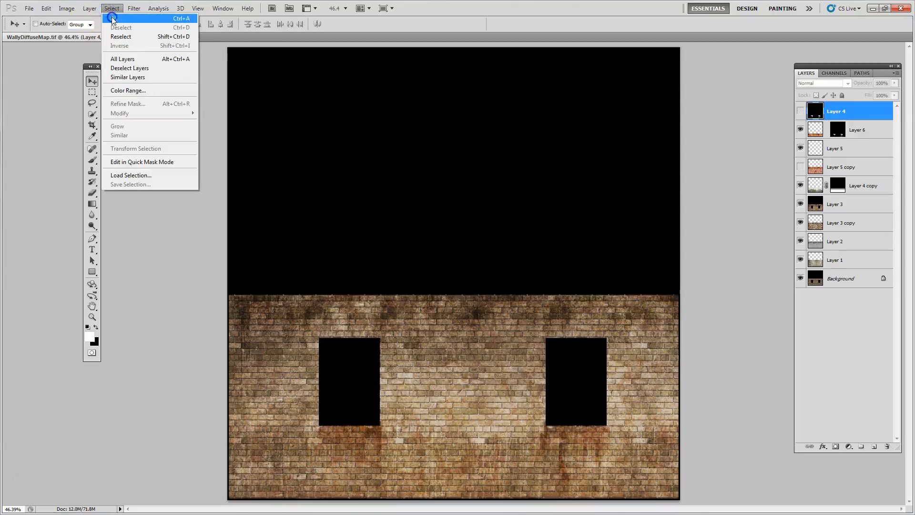
pyautogui.click(114, 18)
pyautogui.click(43, 8)
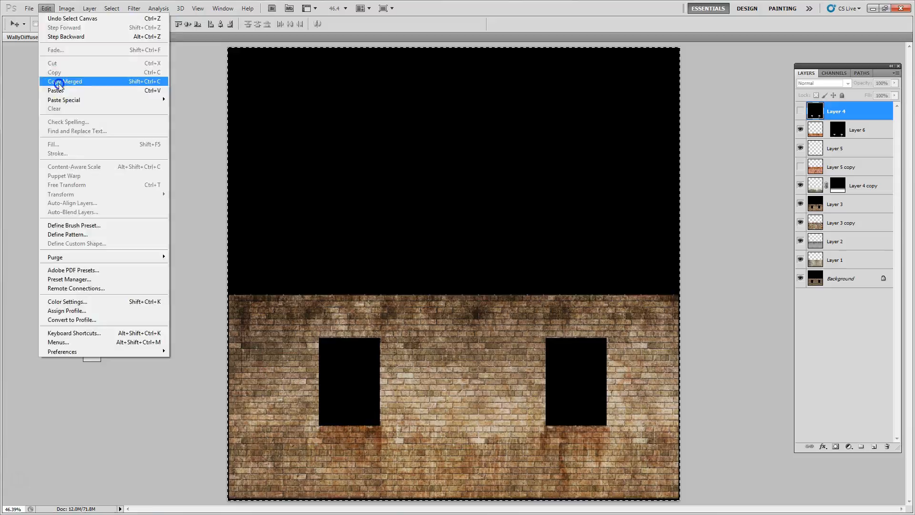
pyautogui.click(64, 81)
pyautogui.click(46, 8)
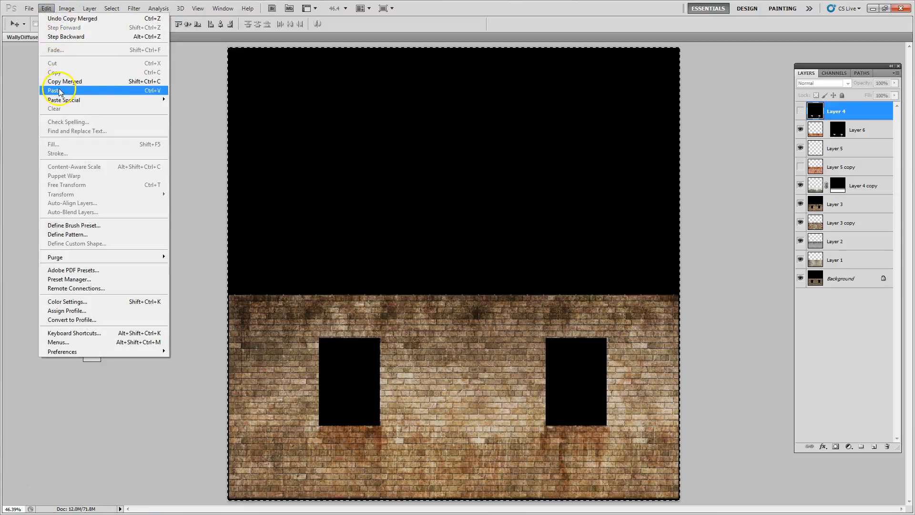
pyautogui.click(58, 90)
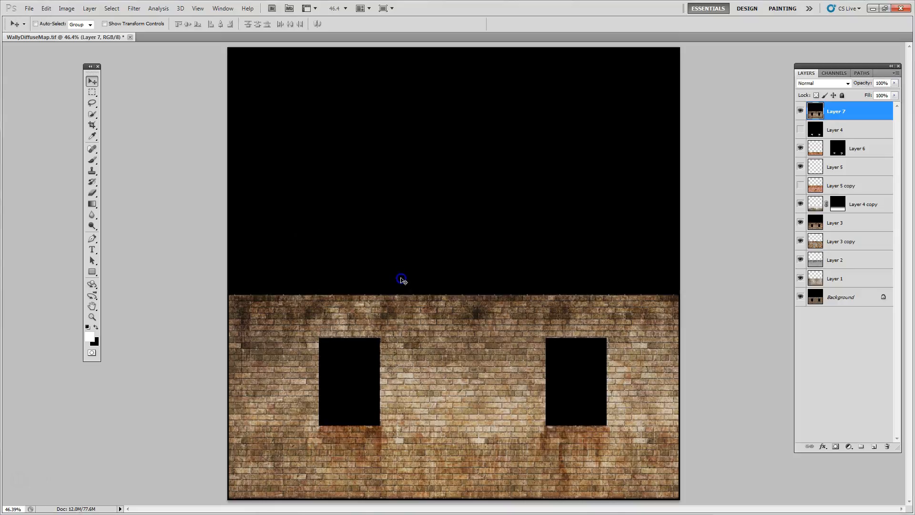
# Darken the pasted merged layer with Hue/Saturation at a Lightness of -11 and look over the wall
pyautogui.hotkey('ctrl', '1')
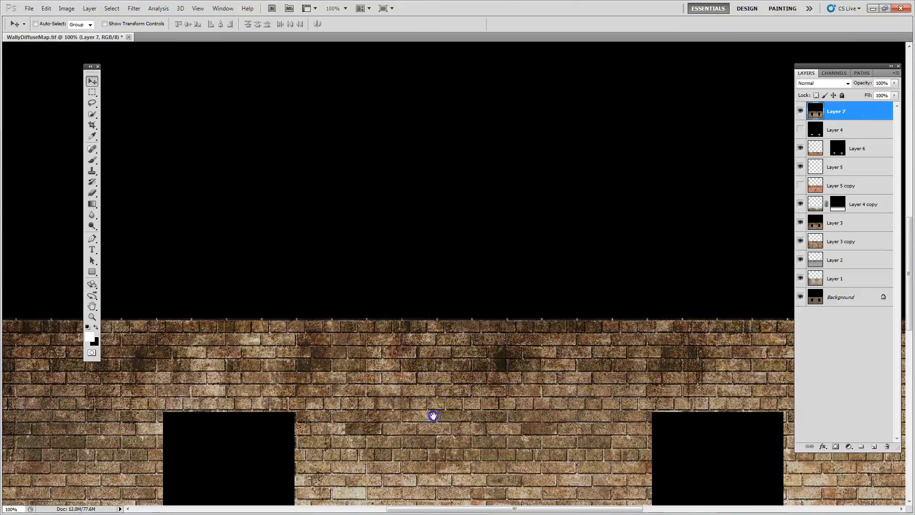
pyautogui.moveTo(433, 415); pyautogui.dragTo(438, 179)
pyautogui.moveTo(410, 371); pyautogui.dragTo(459, 306)
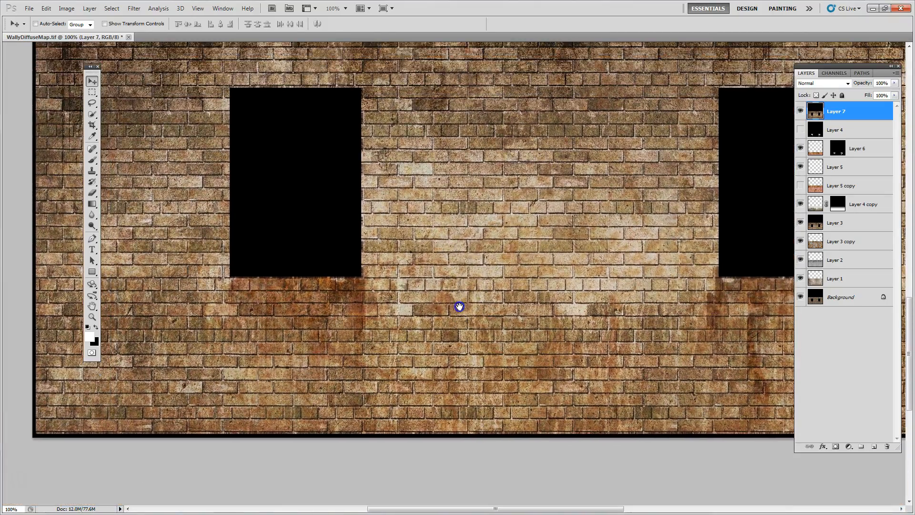
pyautogui.click(67, 9)
pyautogui.moveTo(81, 32)
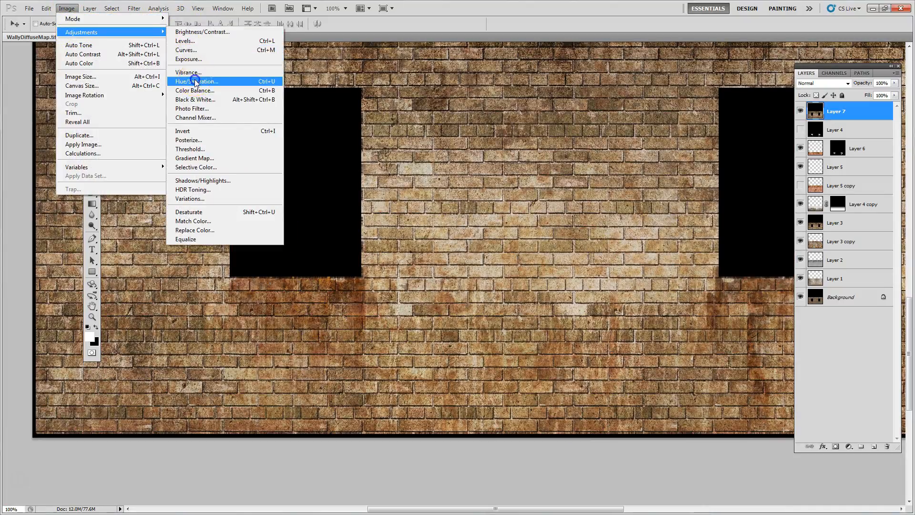
pyautogui.click(196, 82)
pyautogui.click(431, 228)
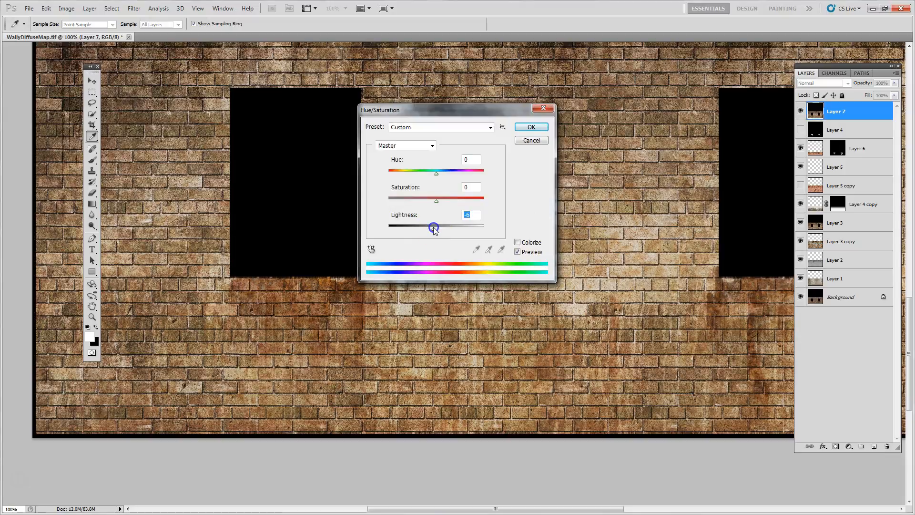
pyautogui.moveTo(433, 231); pyautogui.dragTo(431, 230)
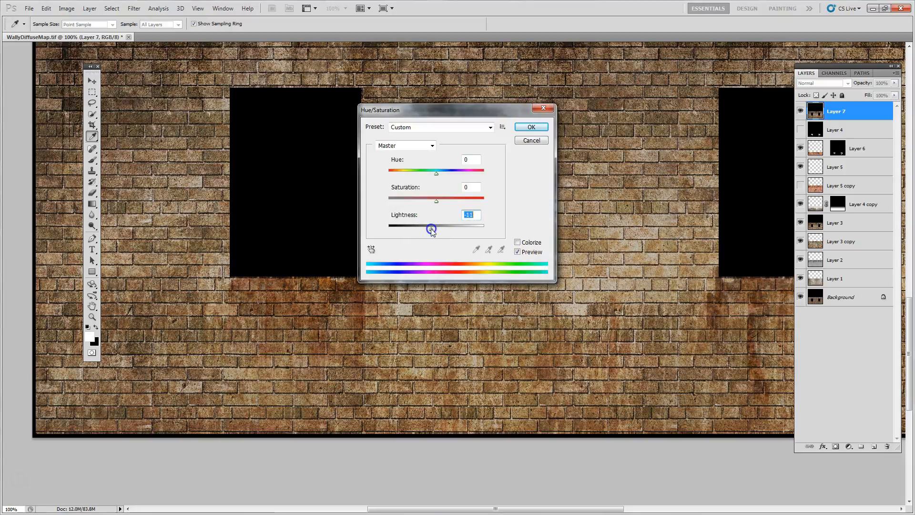
pyautogui.click(519, 128)
pyautogui.press('v')
pyautogui.moveTo(472, 141); pyautogui.dragTo(486, 201)
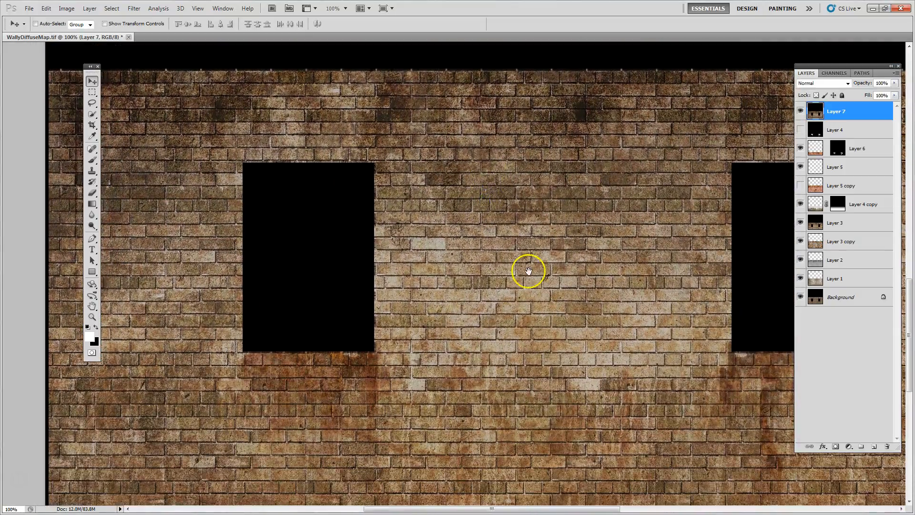
pyautogui.moveTo(514, 352); pyautogui.dragTo(511, 297)
pyautogui.moveTo(527, 263); pyautogui.dragTo(454, 311)
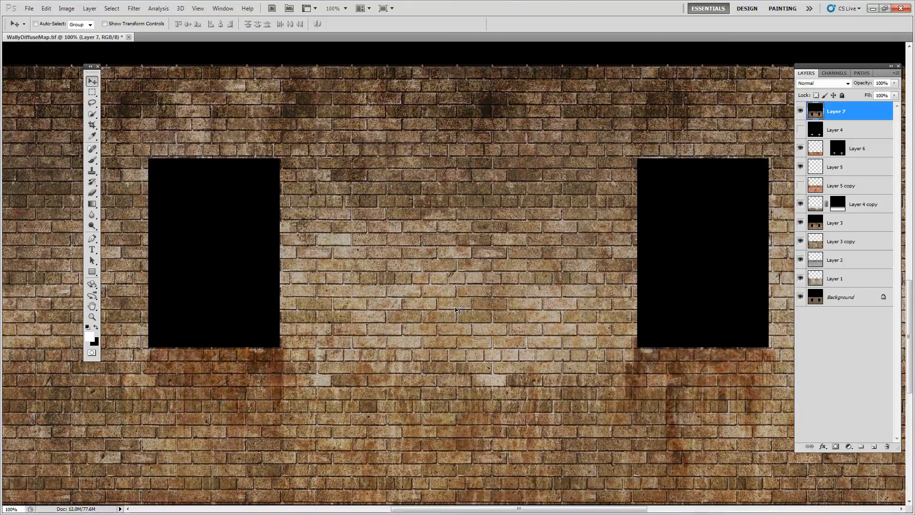
pyautogui.hotkey('ctrl', '0')
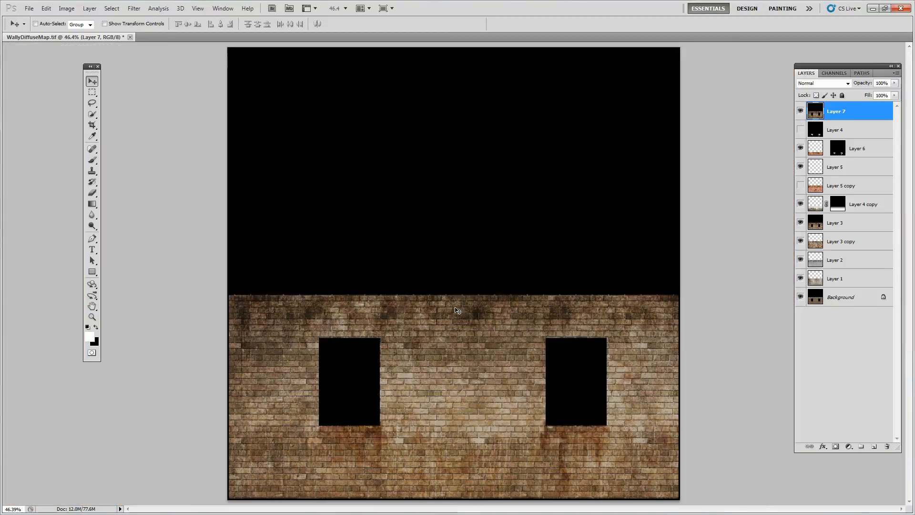
# Save a Targa copy named WallyDiffuseMap_Aged.tga on Local Disk (J:) at 24 bits/pixel
pyautogui.click(28, 8)
pyautogui.click(41, 153)
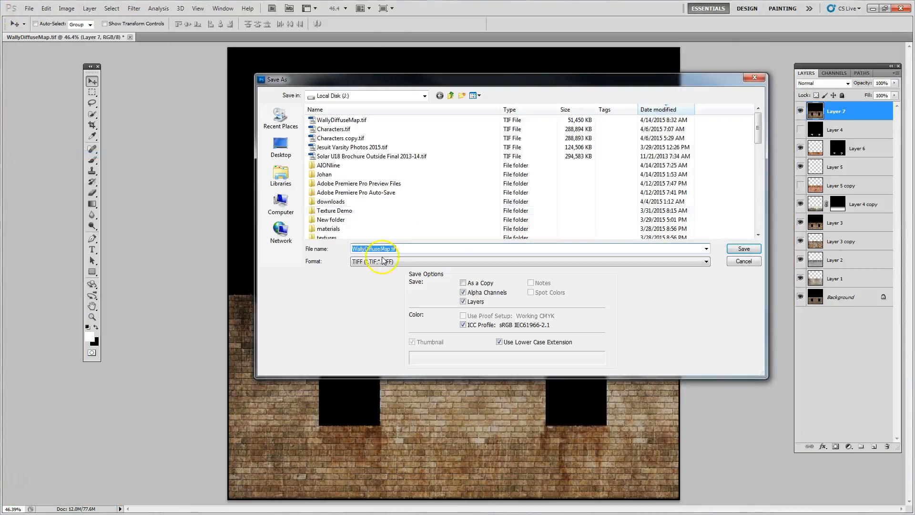
pyautogui.click(381, 262)
pyautogui.click(381, 381)
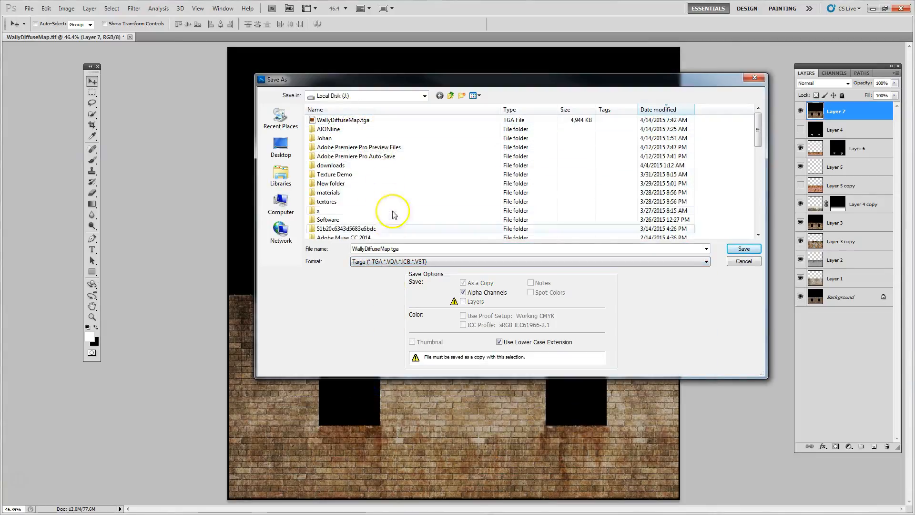
pyautogui.doubleClick(388, 249)
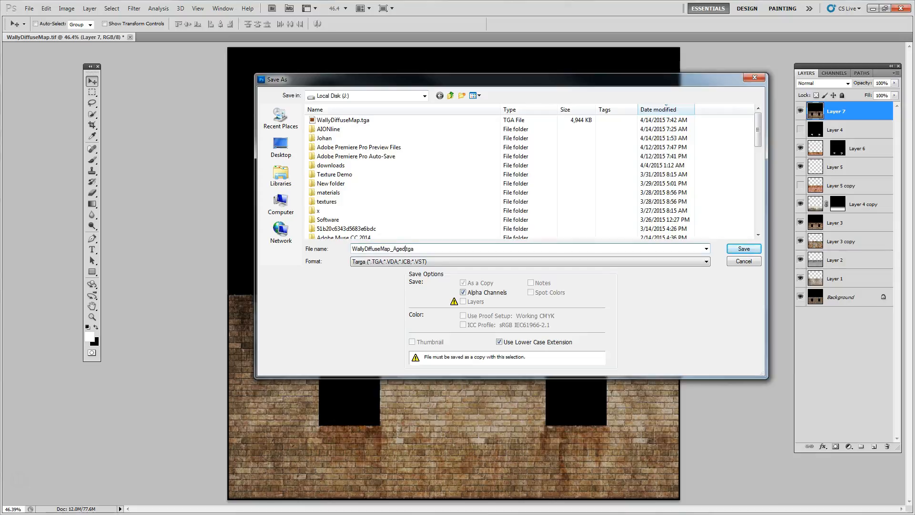
pyautogui.press('Return')
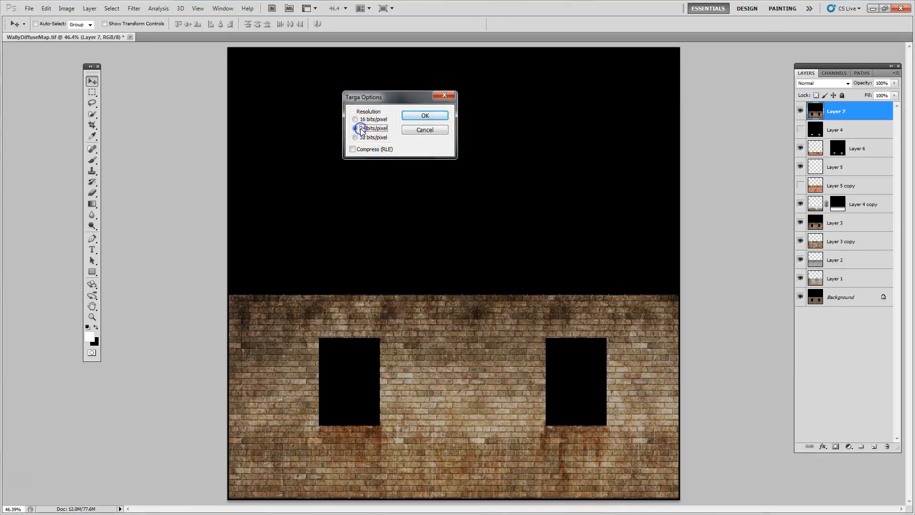
pyautogui.click(407, 119)
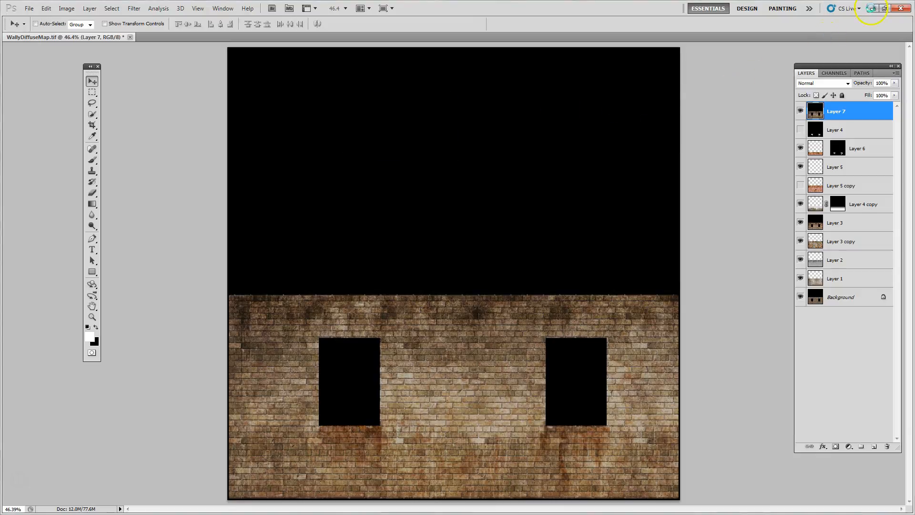
# Switch to 3ds Max, close the Render To Texture dialog and open the Slate Material Editor
pyautogui.click(873, 8)
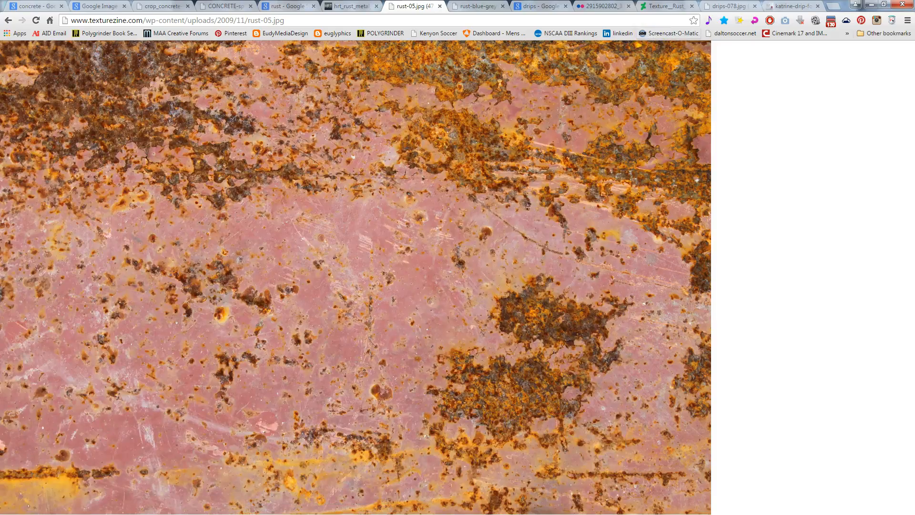
pyautogui.click(872, 7)
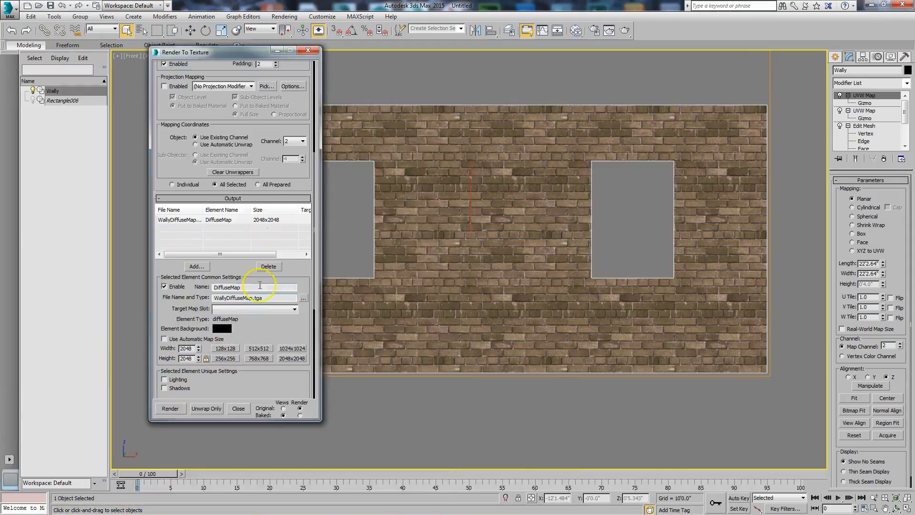
pyautogui.click(308, 51)
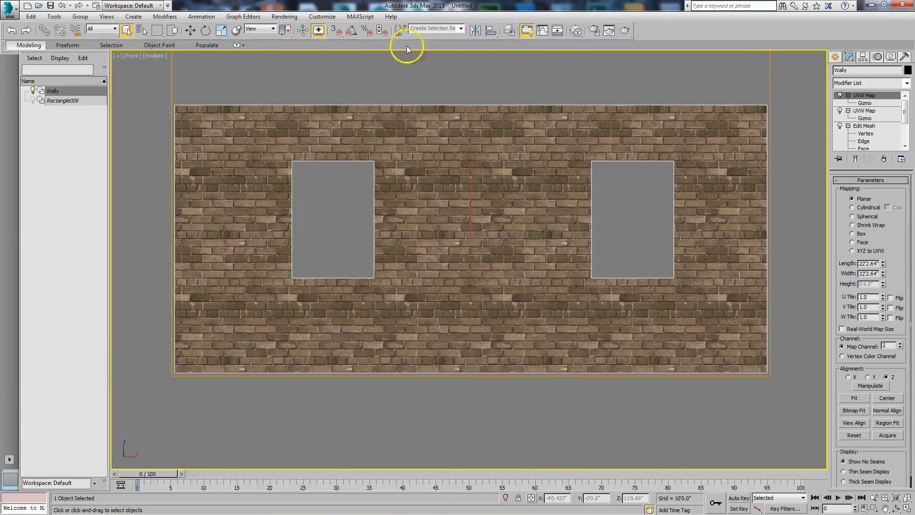
pyautogui.click(576, 31)
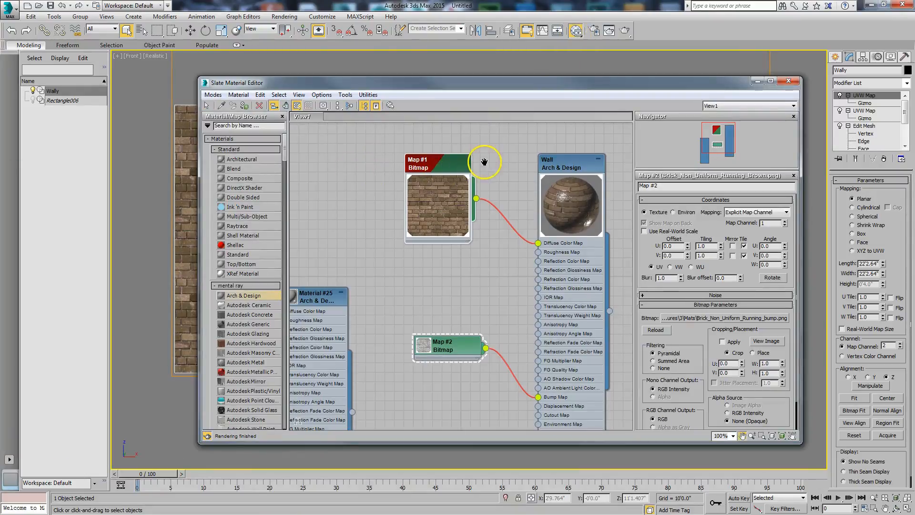
# Move the Material #25 and bump bitmap nodes away from the brick bitmap node to make room
pyautogui.scroll(-3, 459, 168)
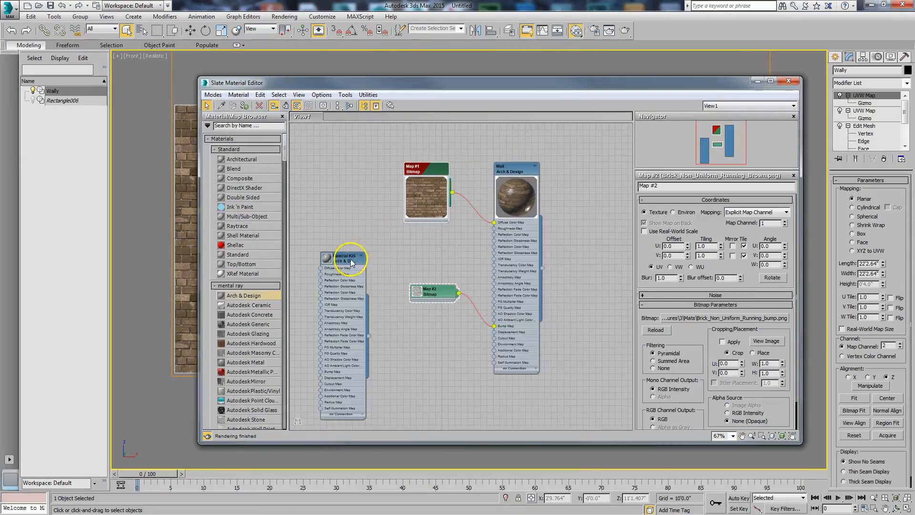
pyautogui.moveTo(351, 262); pyautogui.dragTo(302, 301)
pyautogui.moveTo(419, 292); pyautogui.dragTo(380, 336)
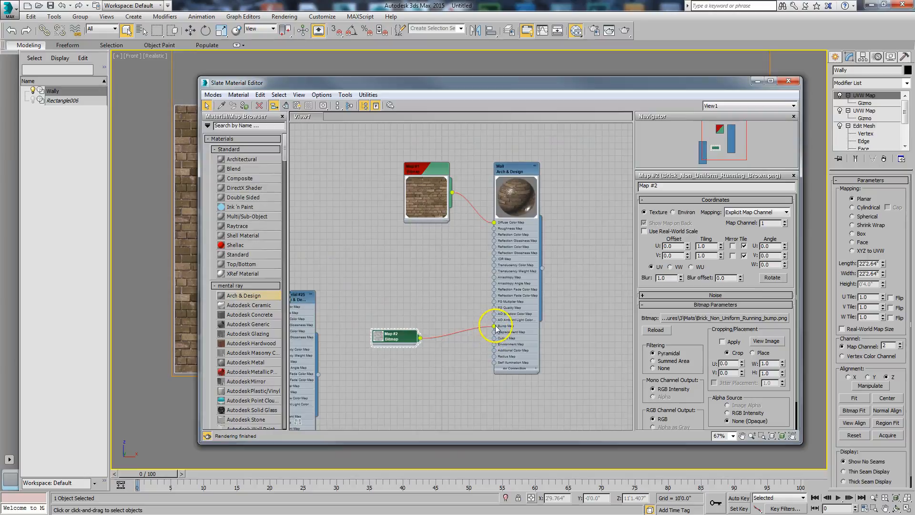
# Disconnect the brick bitmap from the Wall material and wire a duplicate of it into the Diffuse Color Map slot
pyautogui.moveTo(442, 167); pyautogui.dragTo(409, 180)
pyautogui.moveTo(496, 222); pyautogui.dragTo(443, 239)
pyautogui.moveTo(404, 184); pyautogui.dragTo(327, 218)
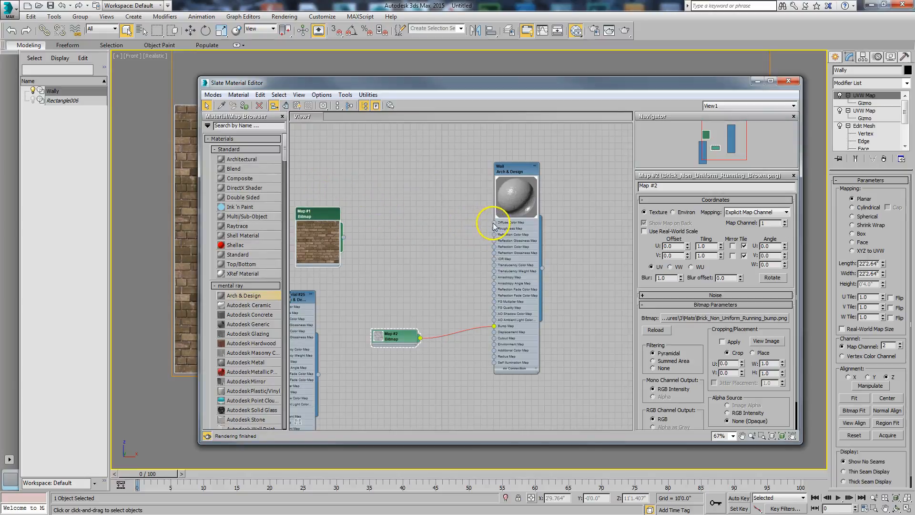
pyautogui.moveTo(310, 211); pyautogui.dragTo(495, 223)
# Load WallyDiffuseMap_Aged.tga from Local Disk (J:) into the duplicated bitmap node
pyautogui.doubleClick(378, 160)
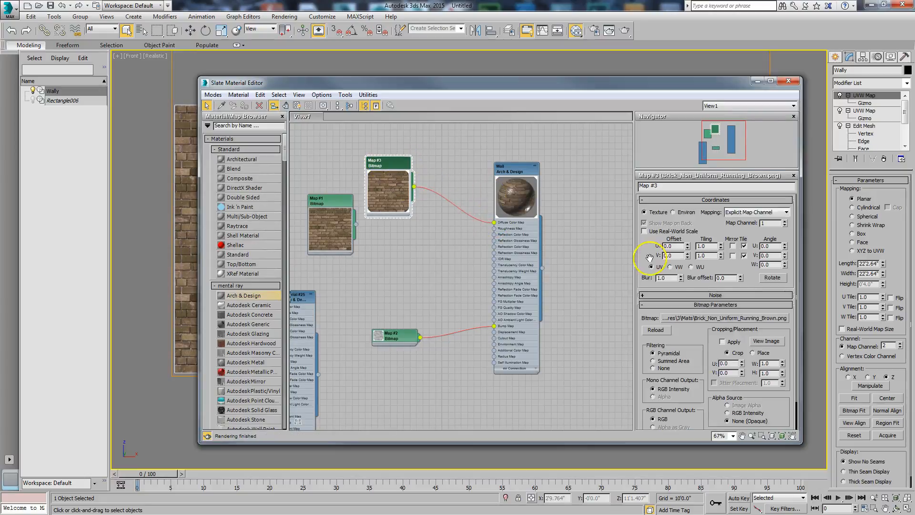
pyautogui.click(729, 318)
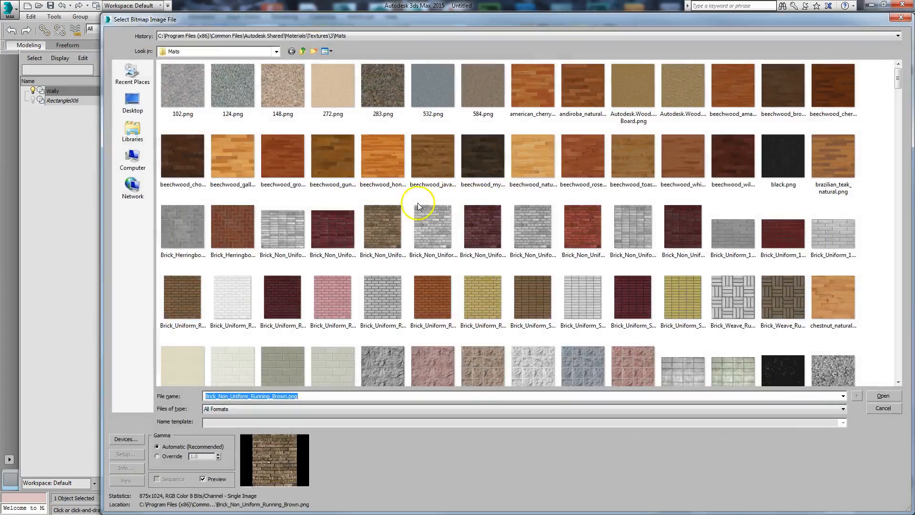
pyautogui.click(253, 52)
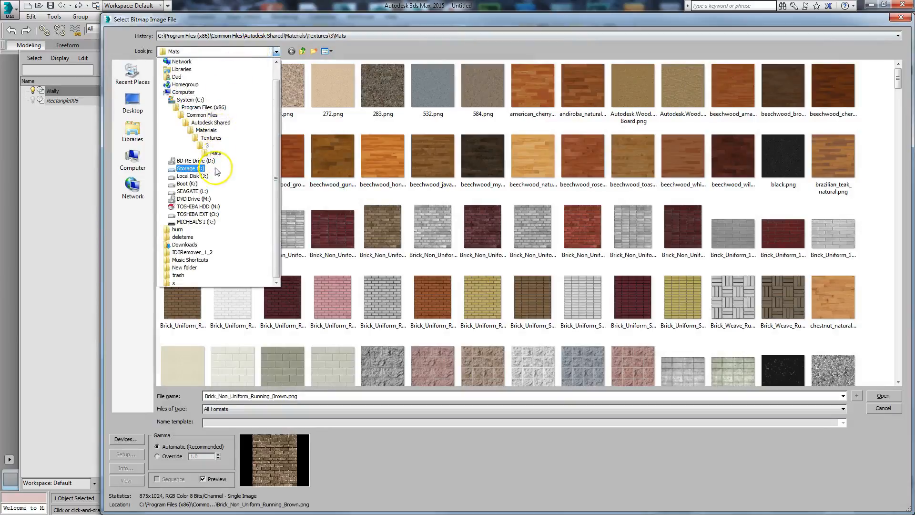
pyautogui.click(223, 181)
pyautogui.click(210, 76)
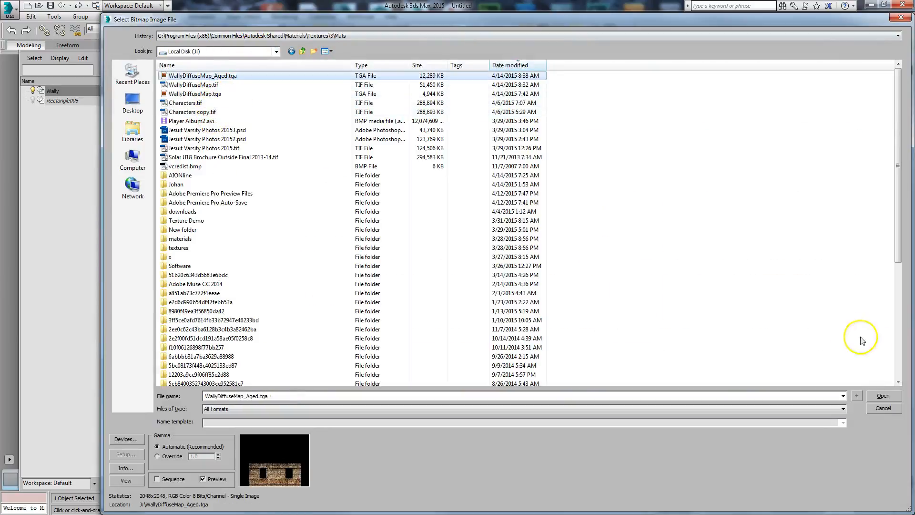
pyautogui.click(877, 394)
# Show the aged diffuse bitmap in the viewport on the Wall Arch & Design material
pyautogui.moveTo(663, 81); pyautogui.dragTo(599, 207)
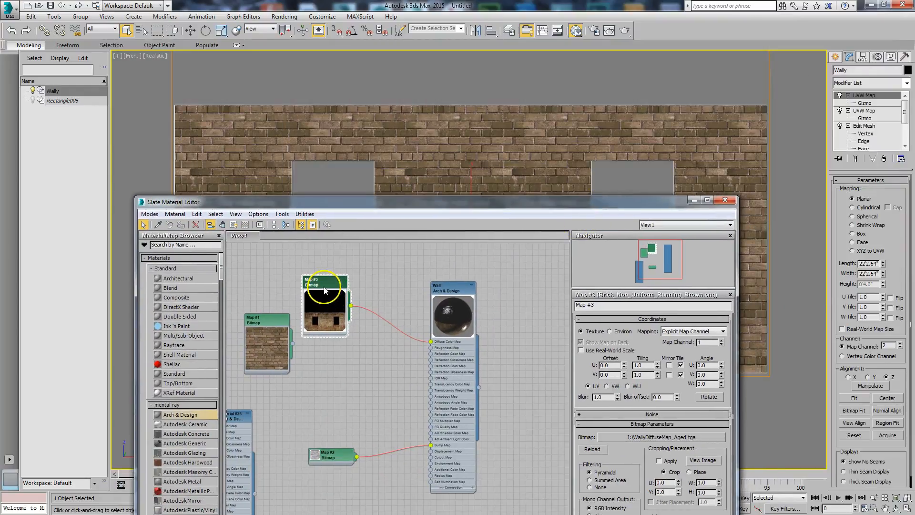
pyautogui.click(222, 225)
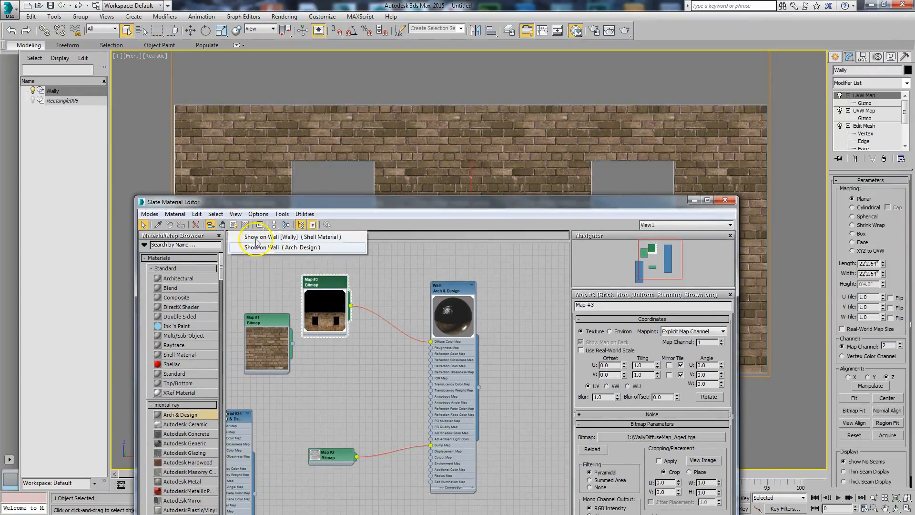
pyautogui.click(273, 248)
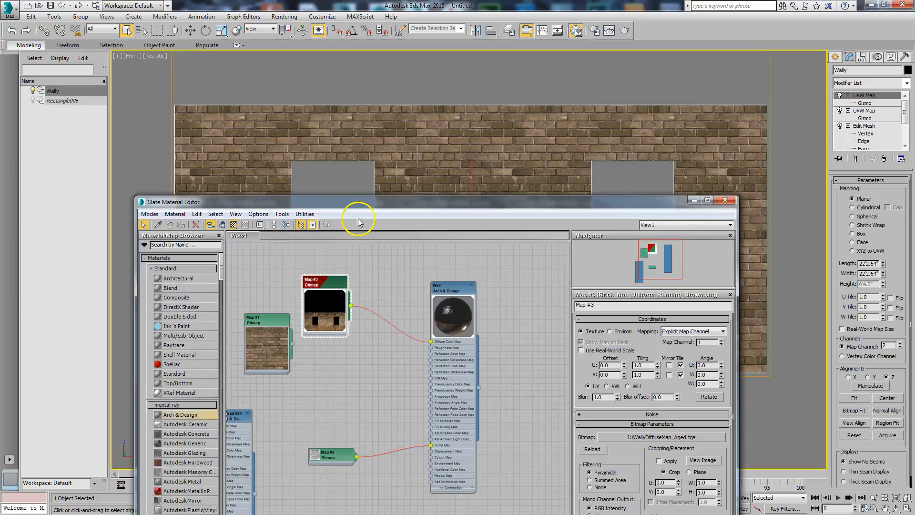
# Assign the Wall Arch & Design material to the selected wall and select the aged bitmap node
pyautogui.moveTo(364, 208); pyautogui.dragTo(226, 176)
pyautogui.click(313, 257)
pyautogui.rightClick(316, 257)
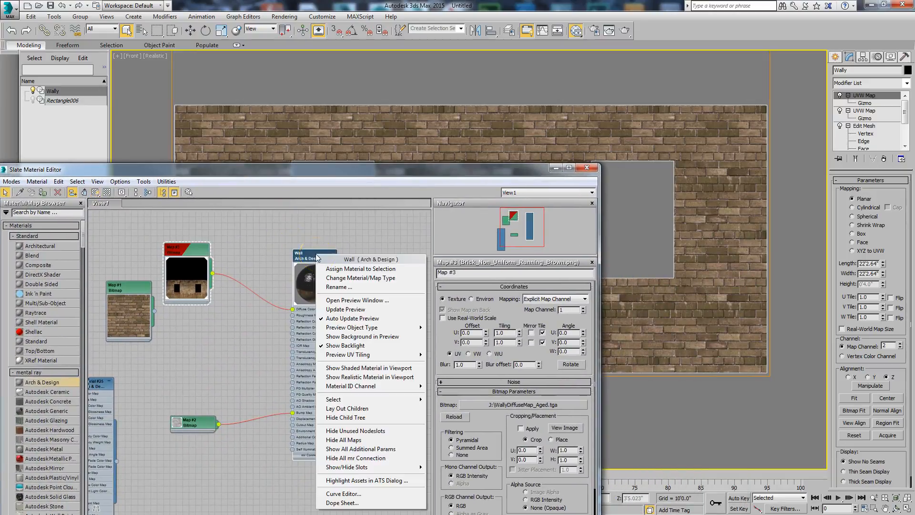
pyautogui.click(320, 268)
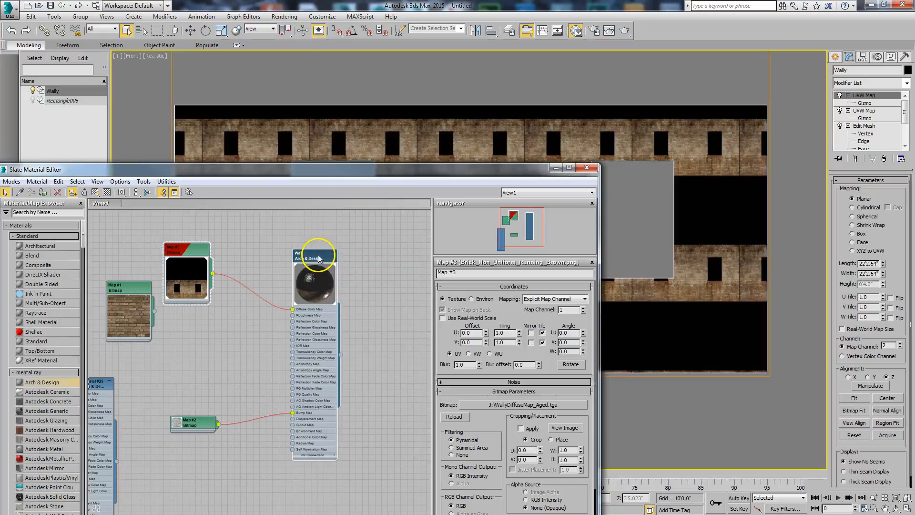
pyautogui.moveTo(350, 170); pyautogui.dragTo(459, 99)
pyautogui.click(308, 174)
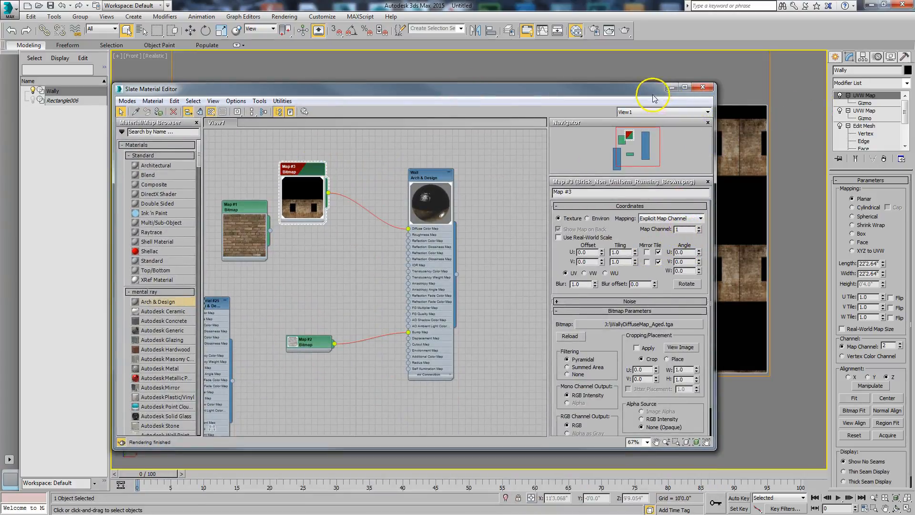
# Set the aged bitmap's Map Channel to 2 and move the material editor clear of the wall
pyautogui.moveTo(653, 91); pyautogui.dragTo(650, 172)
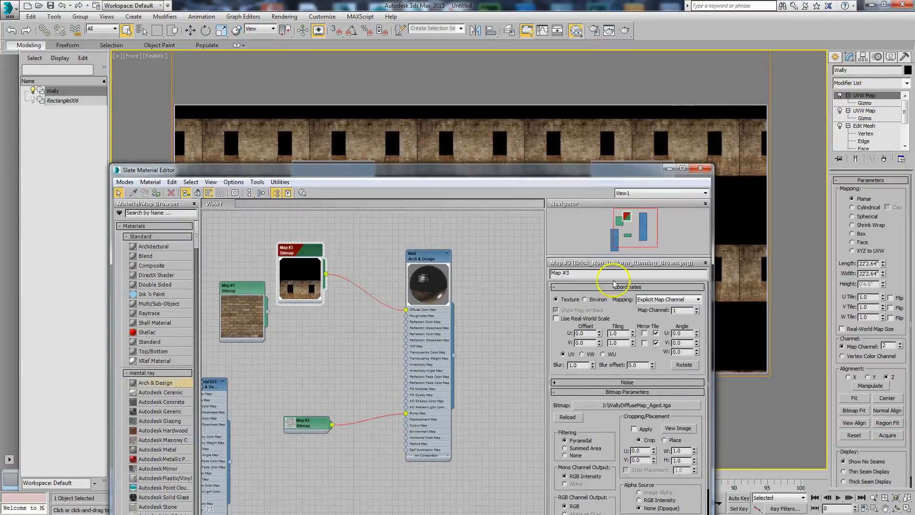
pyautogui.click(696, 308)
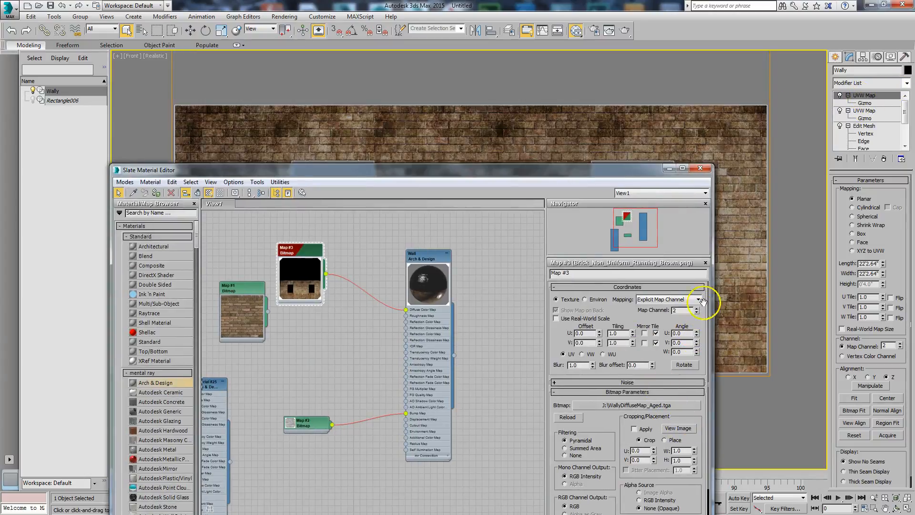
pyautogui.moveTo(623, 170); pyautogui.dragTo(0, 138)
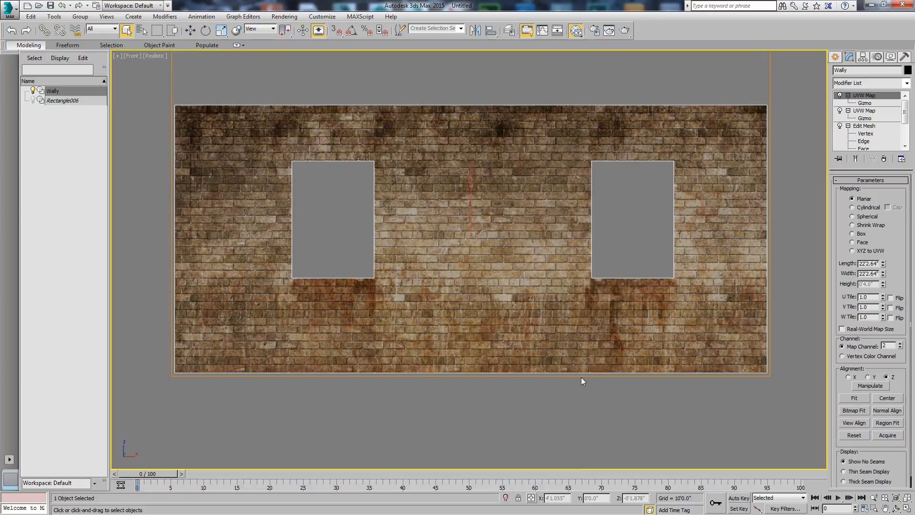
# Place the original brick bitmap node below the aged bitmap node, then park the material editor beside the wall view
pyautogui.moveTo(0, 91); pyautogui.dragTo(572, 87)
pyautogui.moveTo(206, 214); pyautogui.dragTo(270, 260)
pyautogui.moveTo(386, 85); pyautogui.dragTo(0, 232)
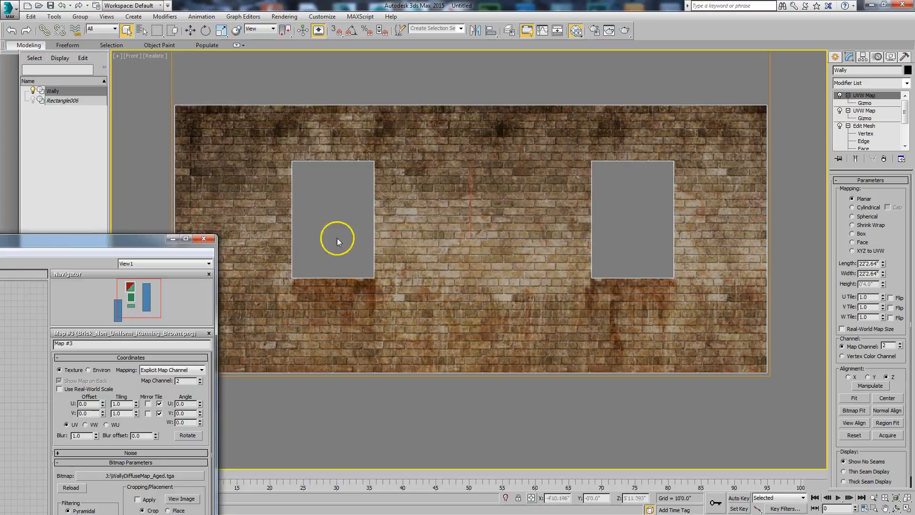
pyautogui.moveTo(125, 244); pyautogui.dragTo(248, 262)
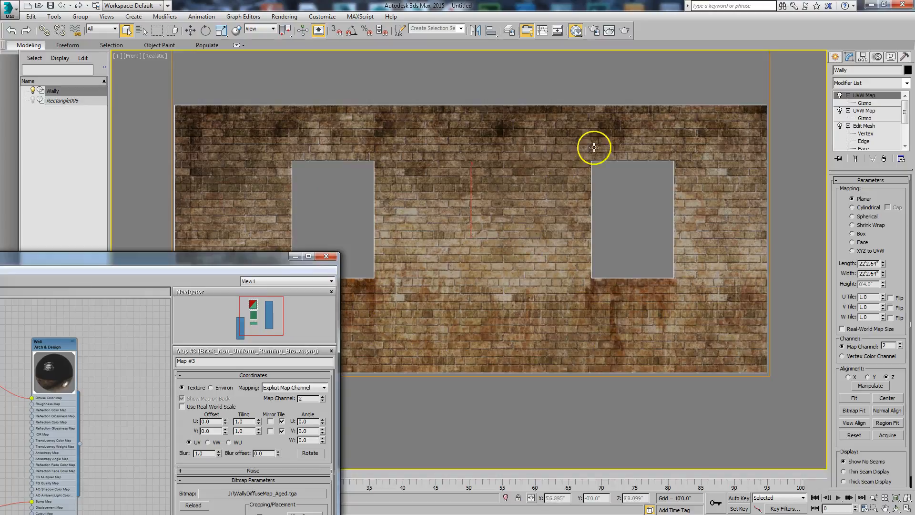
pyautogui.moveTo(282, 256); pyautogui.dragTo(122, 94)
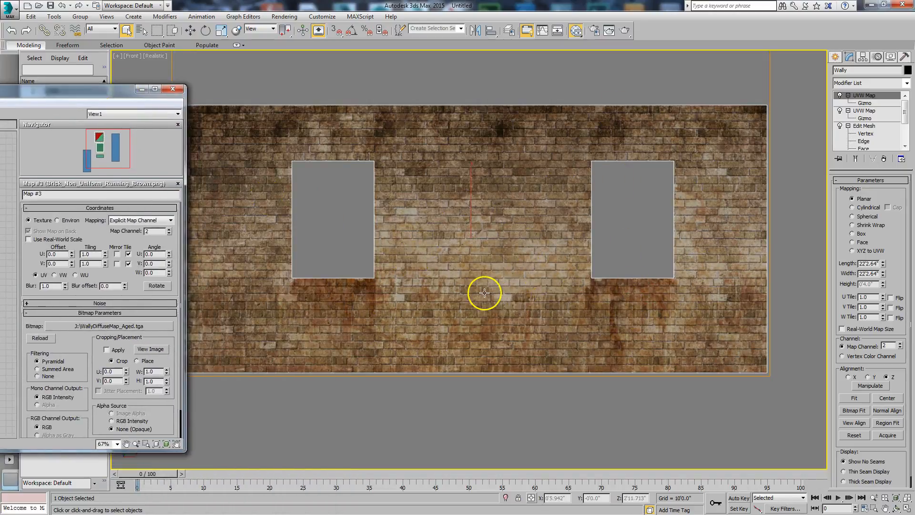
# Examine the aged brick texture up close across the wall and around the window openings
pyautogui.scroll(4, 482, 292)
pyautogui.moveTo(505, 337); pyautogui.dragTo(542, 364, button='middle')
pyautogui.scroll(-2, 571, 295)
pyautogui.moveTo(571, 296); pyautogui.dragTo(525, 220, button='middle')
pyautogui.scroll(2, 528, 220)
pyautogui.scroll(-2, 618, 244)
pyautogui.moveTo(606, 260); pyautogui.dragTo(601, 263, button='middle')
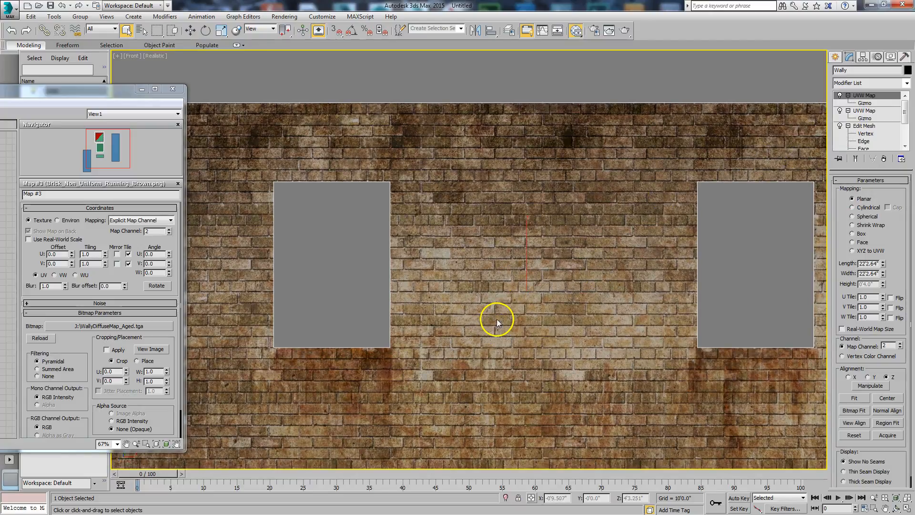
# In the top view, move the wall back along the Y axis to about 0'5.1"
pyautogui.press('t')
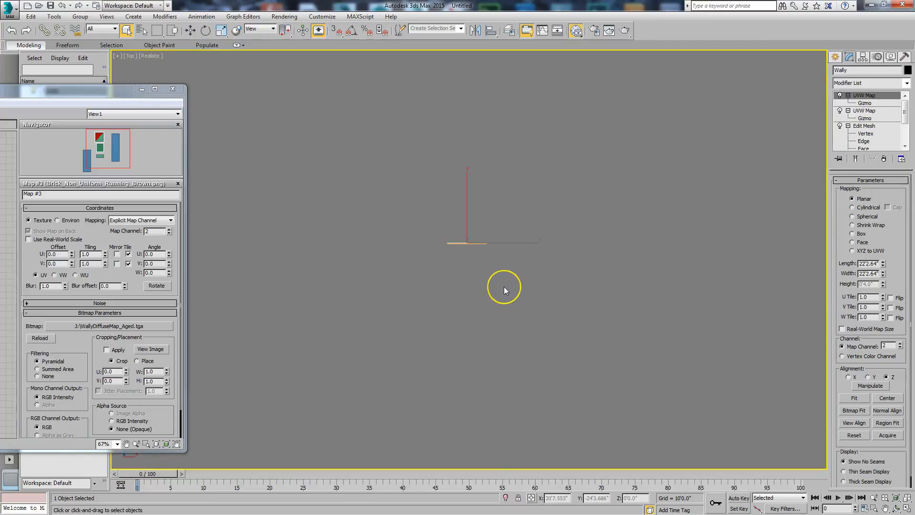
pyautogui.press('f')
pyautogui.press('v')
pyautogui.press('t')
pyautogui.scroll(3, 481, 277)
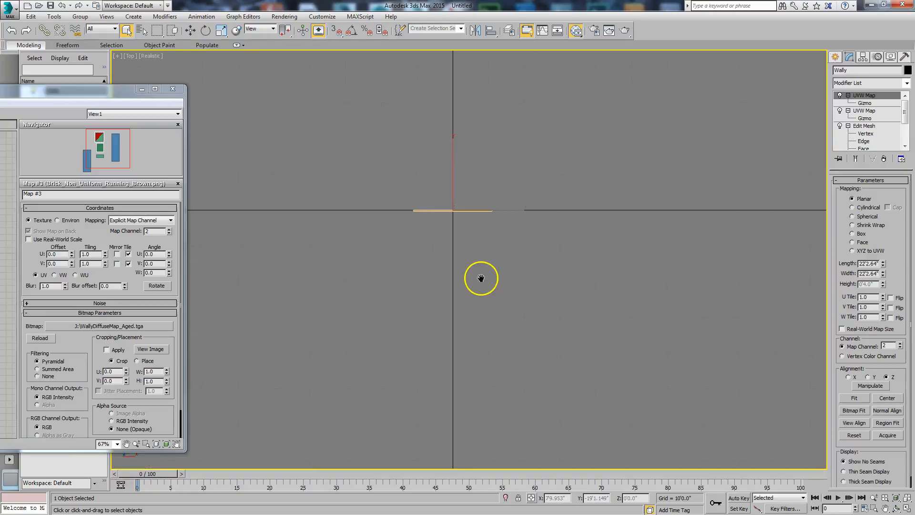
pyautogui.scroll(3, 467, 281)
pyautogui.moveTo(467, 281); pyautogui.dragTo(482, 415, button='middle')
pyautogui.scroll(1, 458, 219)
pyautogui.moveTo(459, 219); pyautogui.dragTo(511, 283, button='middle')
pyautogui.scroll(1, 468, 273)
pyautogui.rightClick(505, 279)
pyautogui.click(517, 289)
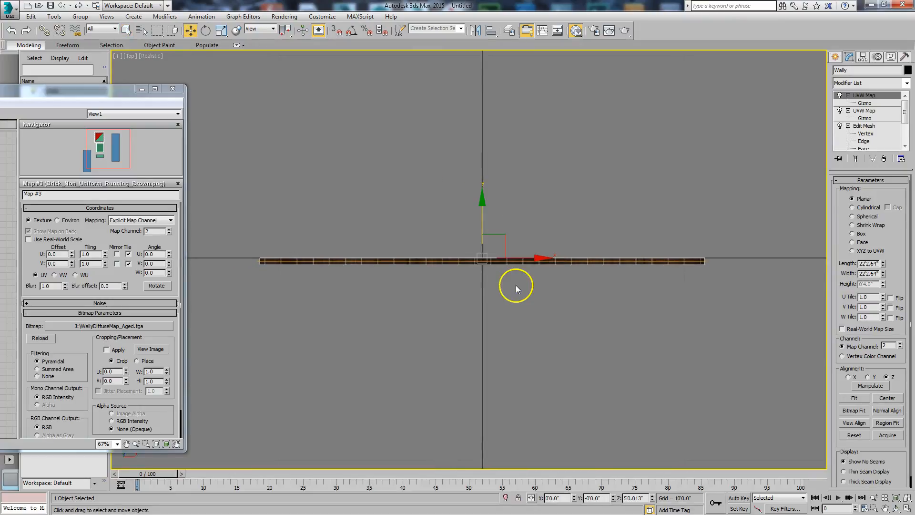
pyautogui.moveTo(481, 240); pyautogui.dragTo(481, 232)
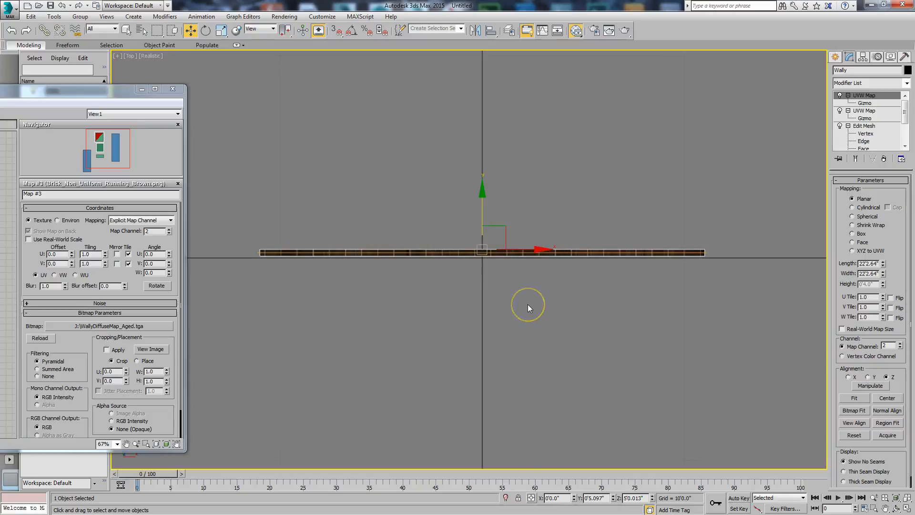
# Return to the front view of the wall and bring up the spline shape creation tools
pyautogui.press('f')
pyautogui.scroll(5, 486, 272)
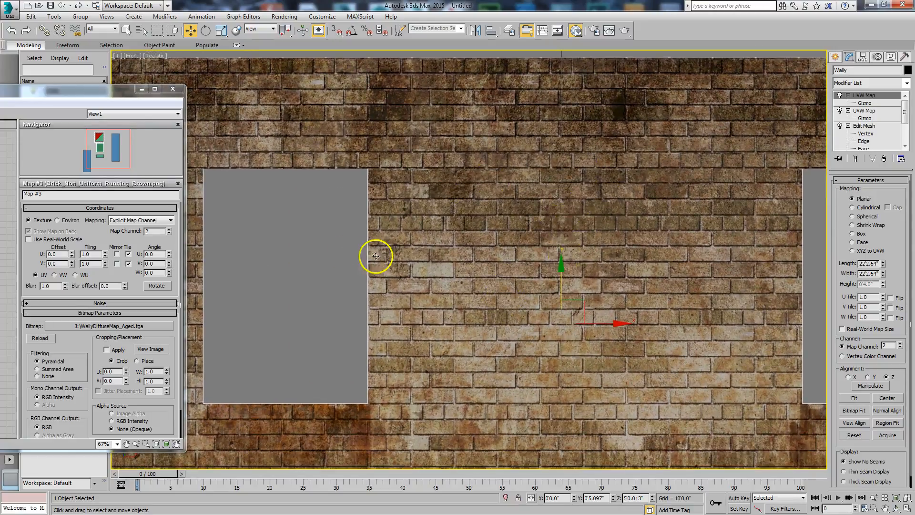
pyautogui.scroll(-3, 592, 236)
pyautogui.moveTo(592, 237); pyautogui.dragTo(530, 222, button='middle')
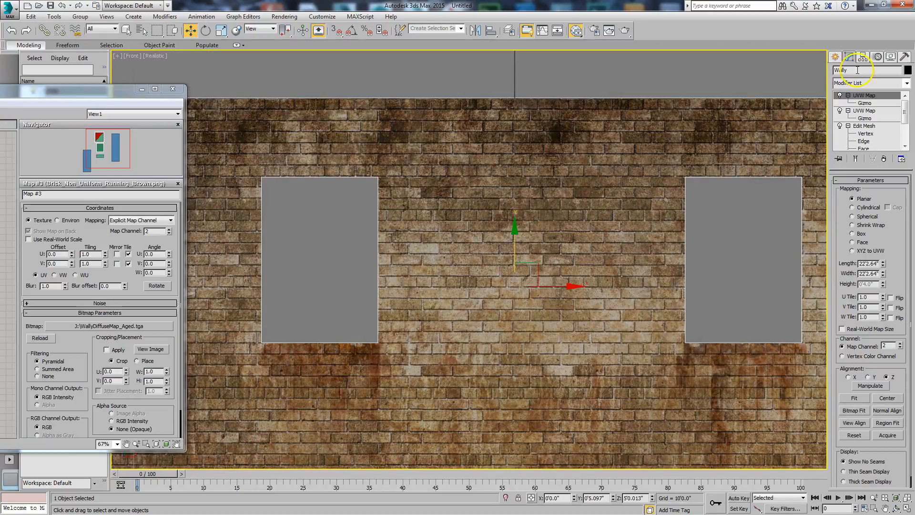
pyautogui.click(836, 58)
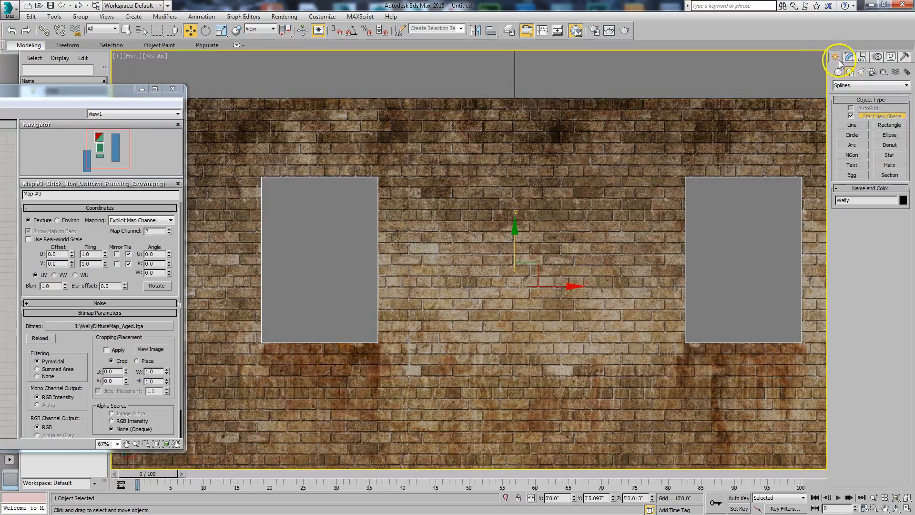
pyautogui.click(851, 126)
pyautogui.scroll(5, 517, 224)
pyautogui.moveTo(475, 296); pyautogui.dragTo(510, 300, button='middle')
pyautogui.scroll(3, 452, 243)
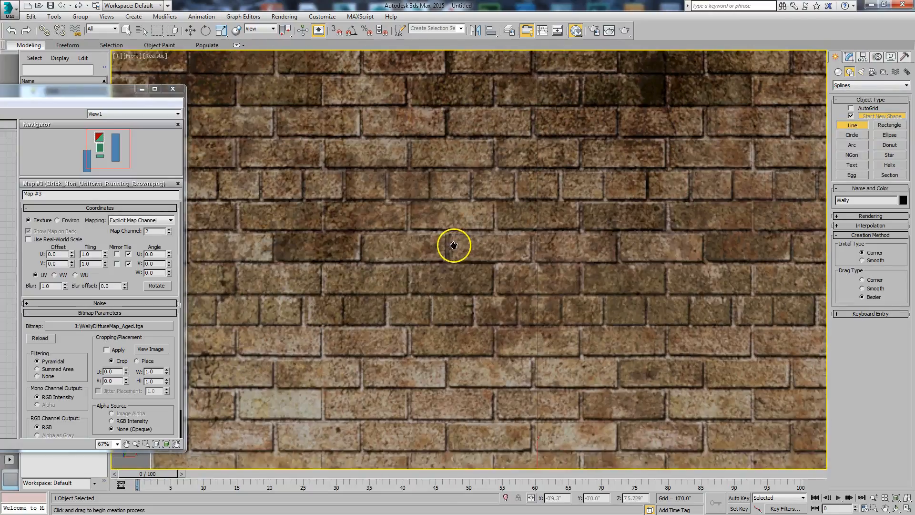
pyautogui.click(413, 216)
pyautogui.rightClick(468, 233)
# Trace seven Rectangle splines over scattered bricks between the windows, full bricks about 8.9" by 3.1" and one over a half brick
pyautogui.click(890, 125)
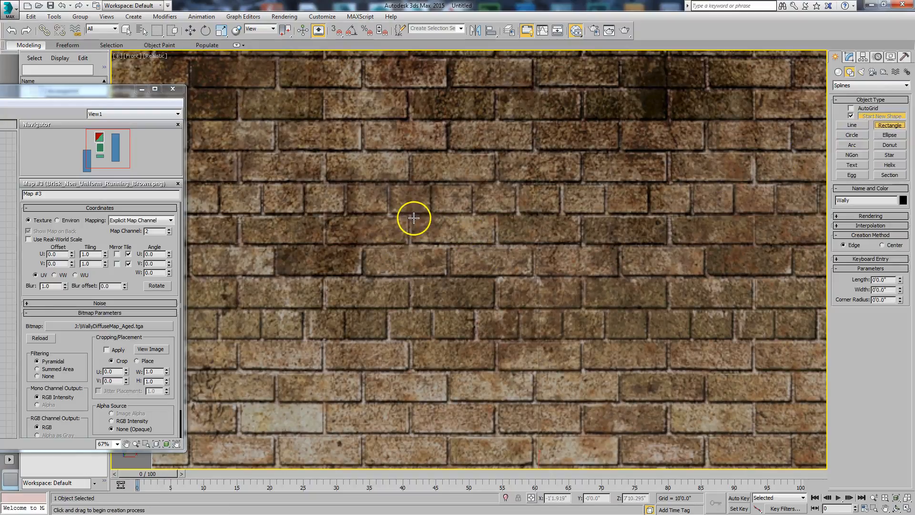
pyautogui.moveTo(414, 216); pyautogui.dragTo(533, 274)
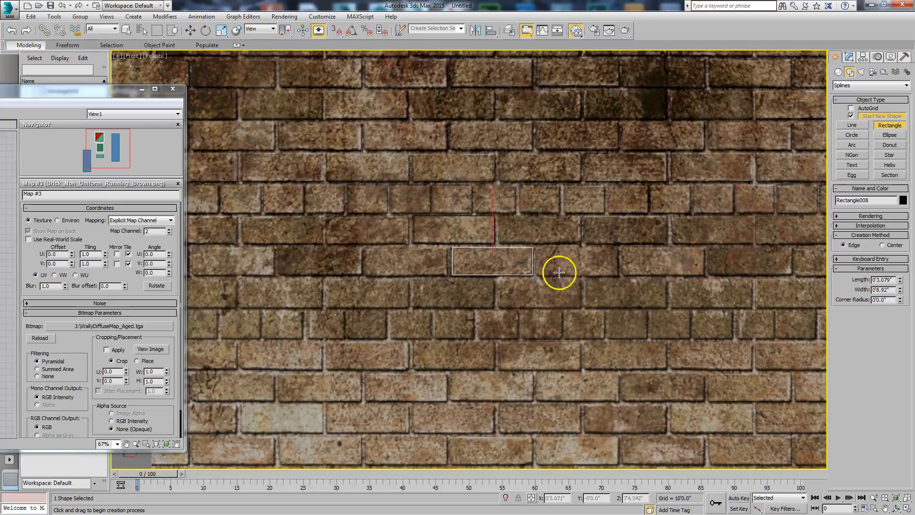
pyautogui.moveTo(624, 248); pyautogui.dragTo(702, 275)
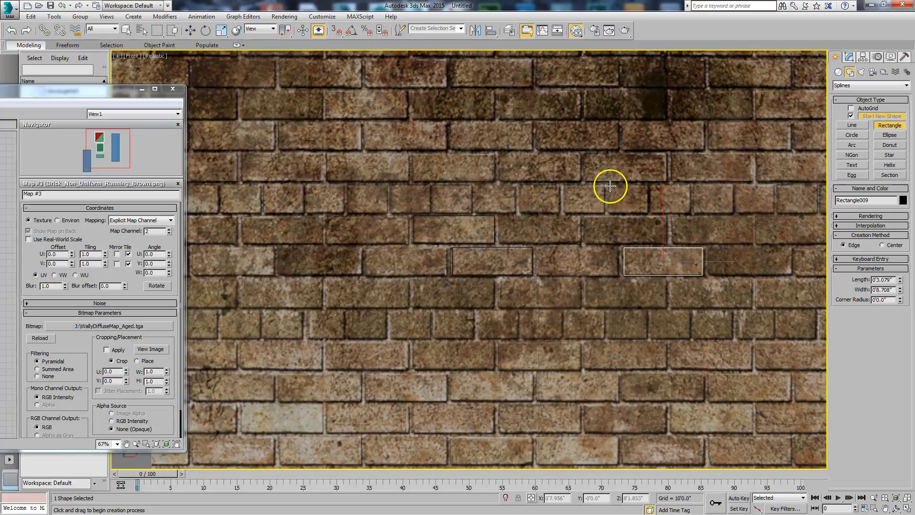
pyautogui.moveTo(610, 186); pyautogui.dragTo(646, 213)
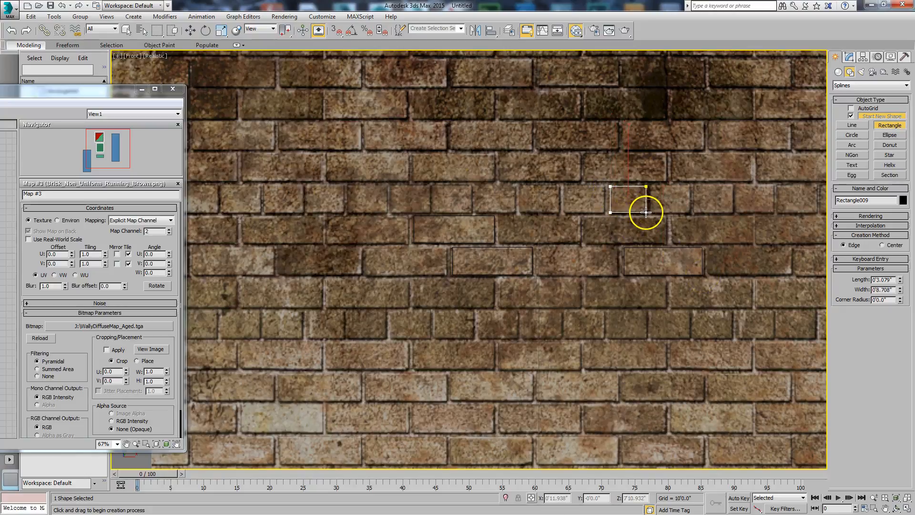
pyautogui.moveTo(674, 154); pyautogui.dragTo(752, 181)
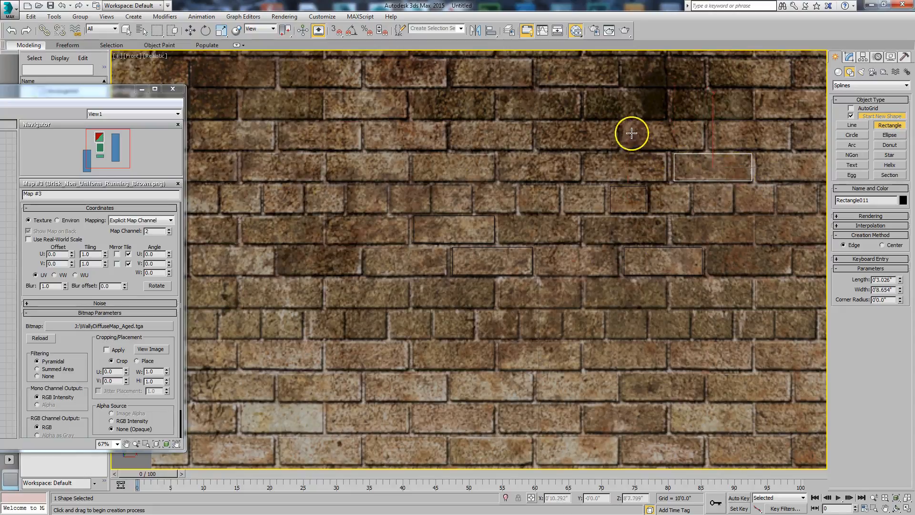
pyautogui.moveTo(623, 119); pyautogui.dragTo(703, 151)
pyautogui.moveTo(712, 202); pyautogui.dragTo(538, 195, button='middle')
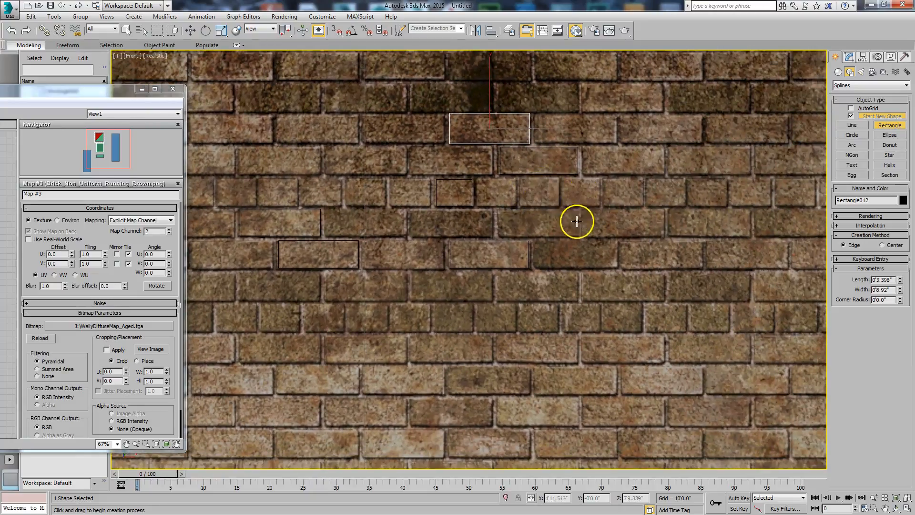
pyautogui.moveTo(583, 209); pyautogui.dragTo(662, 236)
# Change the object color of the last traced brick rectangle to light blue
pyautogui.press('w')
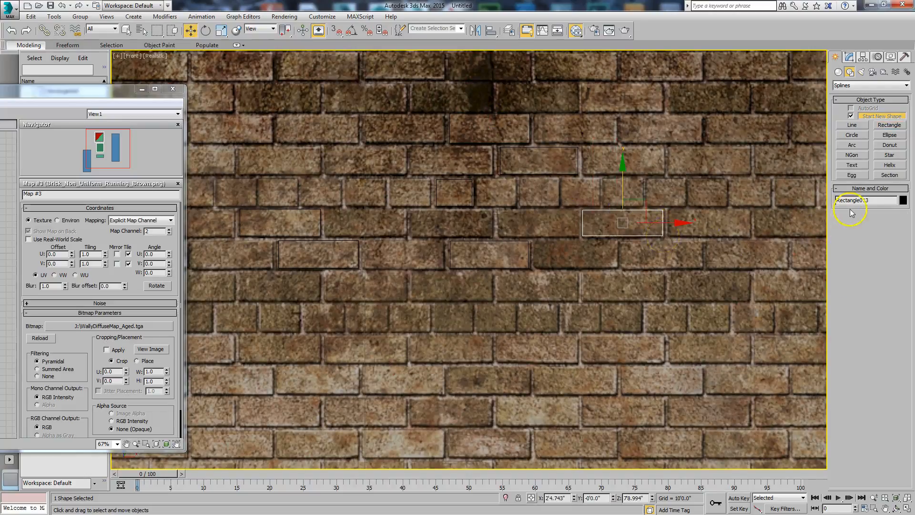
pyautogui.click(903, 201)
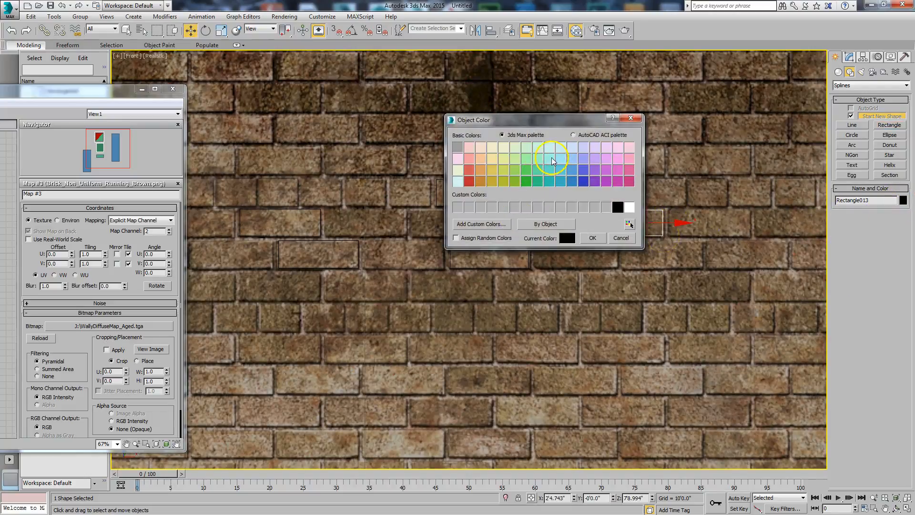
pyautogui.click(592, 238)
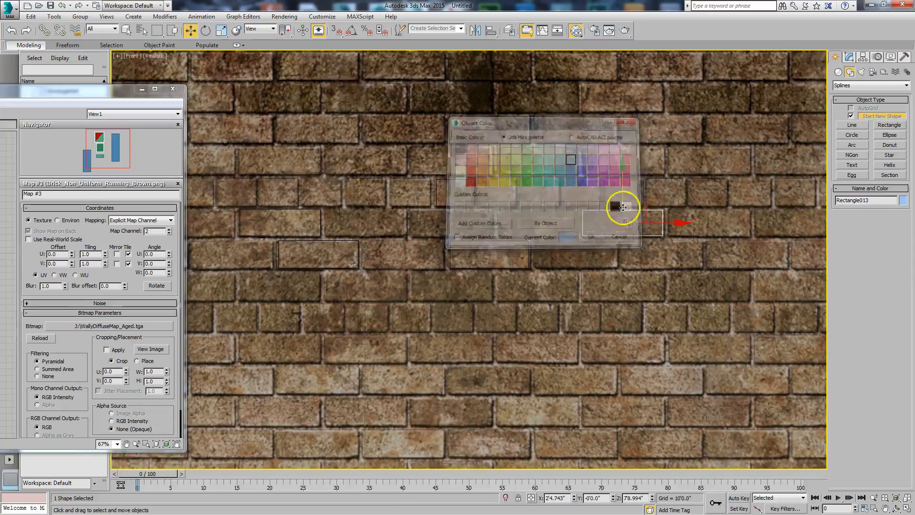
# Trace two more full-brick Rectangle splines about 9" by 3.1", one above and one below the existing group
pyautogui.click(880, 127)
pyautogui.moveTo(620, 116); pyautogui.dragTo(699, 143)
pyautogui.moveTo(702, 186); pyautogui.dragTo(601, 87, button='middle')
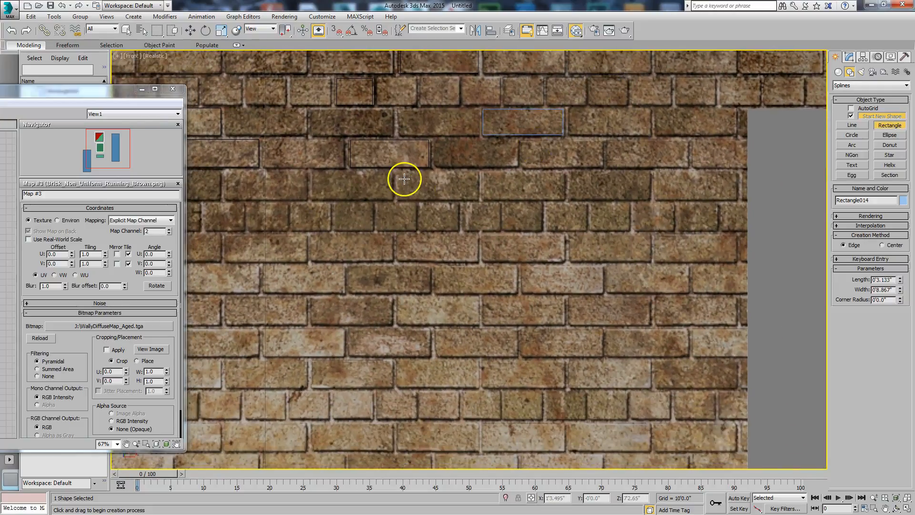
pyautogui.moveTo(395, 171); pyautogui.dragTo(476, 199)
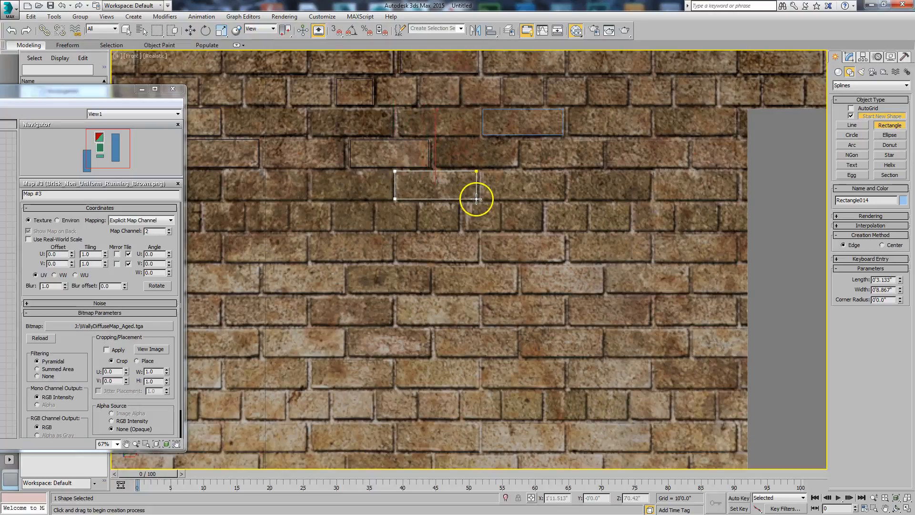
pyautogui.scroll(-1, 448, 226)
pyautogui.moveTo(446, 229); pyautogui.dragTo(503, 276, button='middle')
pyautogui.scroll(-1, 487, 256)
pyautogui.scroll(1, 487, 255)
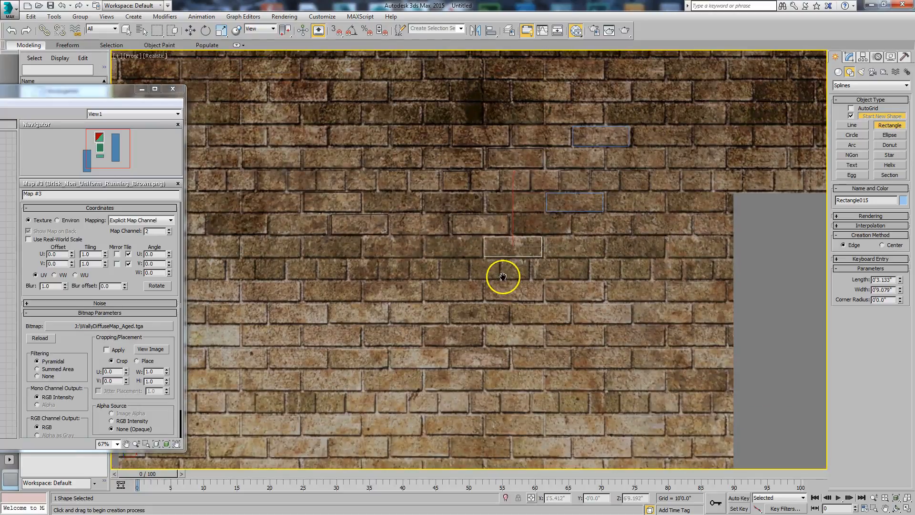
pyautogui.press('w')
# Limit selection to Shapes, select all the brick rectangles, and set their object color to periwinkle blue
pyautogui.scroll(-3, 299, 94)
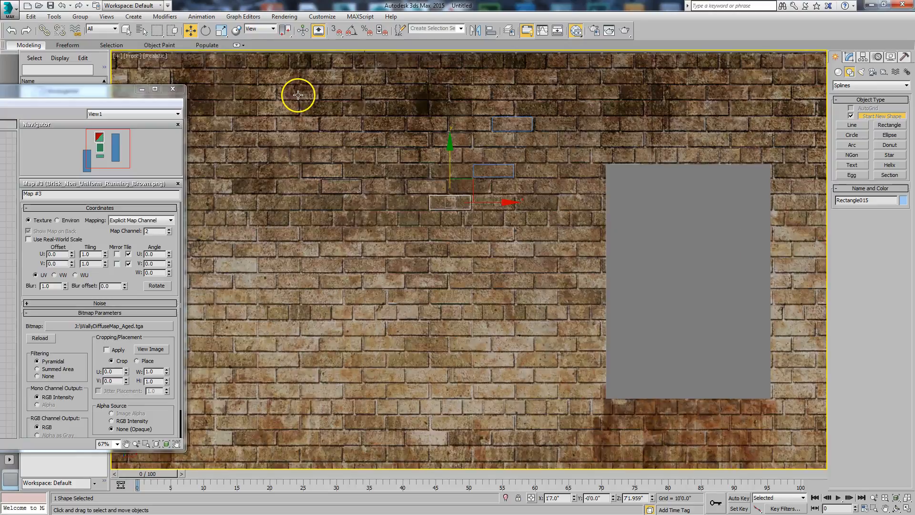
pyautogui.click(113, 29)
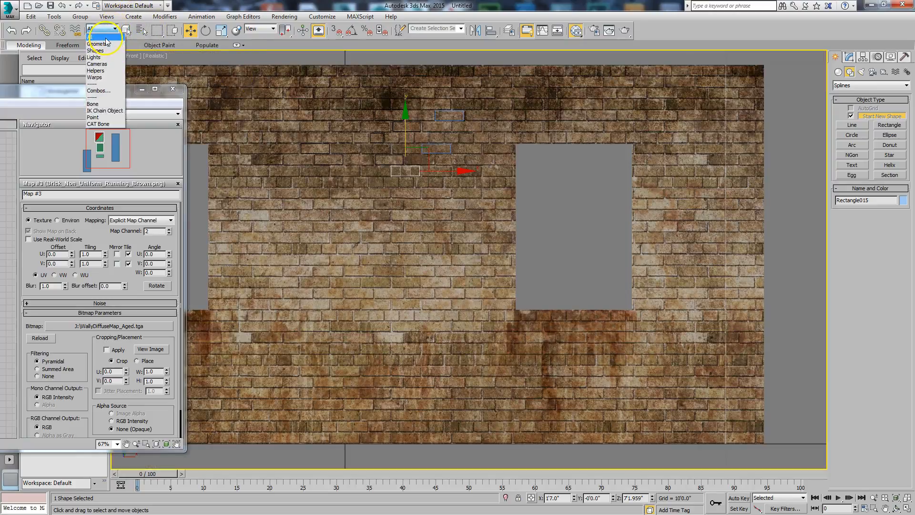
pyautogui.click(101, 50)
pyautogui.moveTo(376, 137); pyautogui.dragTo(764, 213)
pyautogui.click(902, 200)
pyautogui.click(584, 159)
pyautogui.click(596, 239)
pyautogui.click(567, 250)
# Convert the leftmost brick rectangle, Rectangle007, to an Editable Spline
pyautogui.scroll(4, 426, 241)
pyautogui.moveTo(429, 249); pyautogui.dragTo(500, 344, button='middle')
pyautogui.scroll(-3, 543, 224)
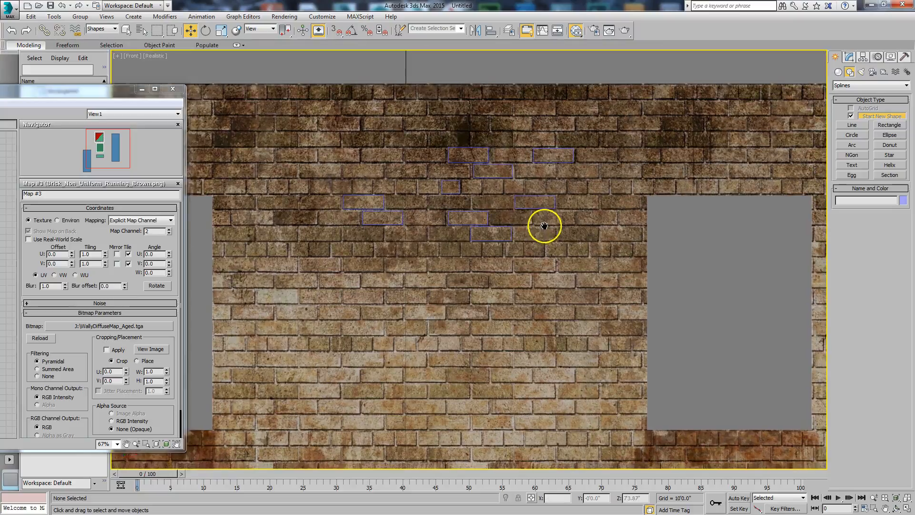
pyautogui.scroll(-2, 505, 220)
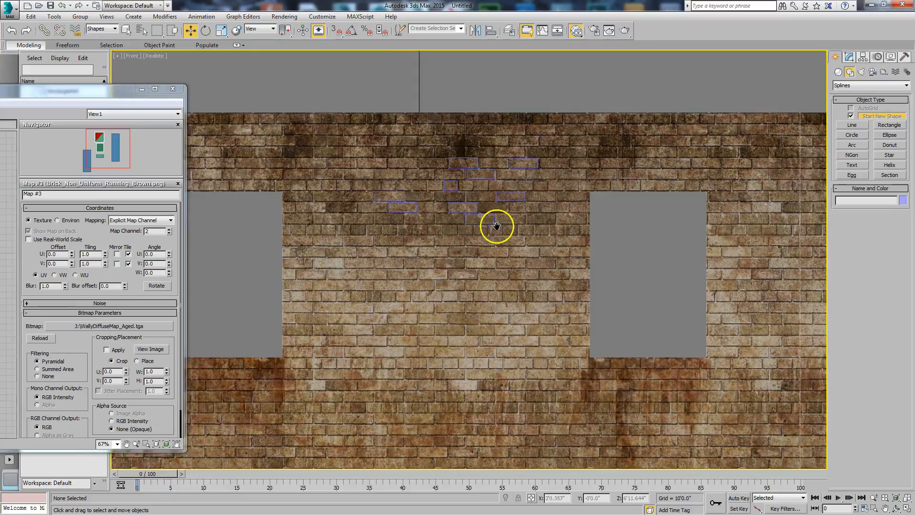
pyautogui.click(403, 192)
pyautogui.rightClick(404, 192)
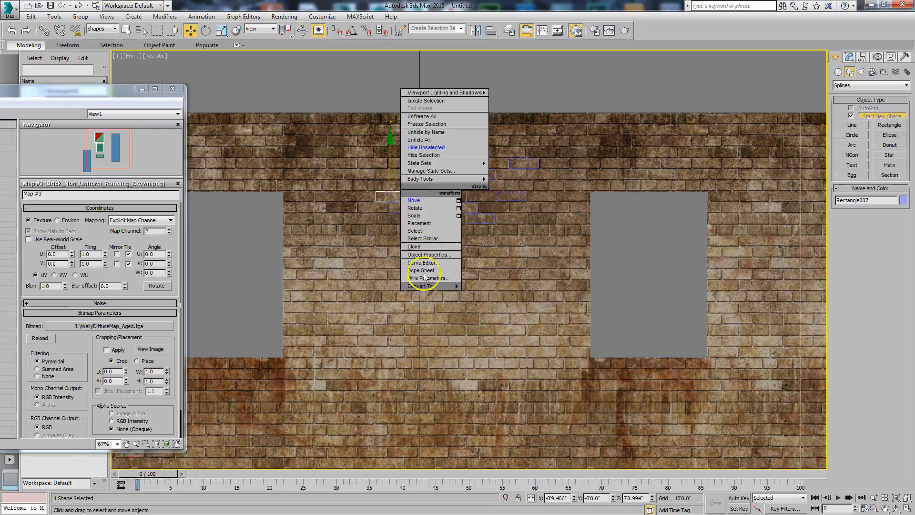
pyautogui.click(396, 285)
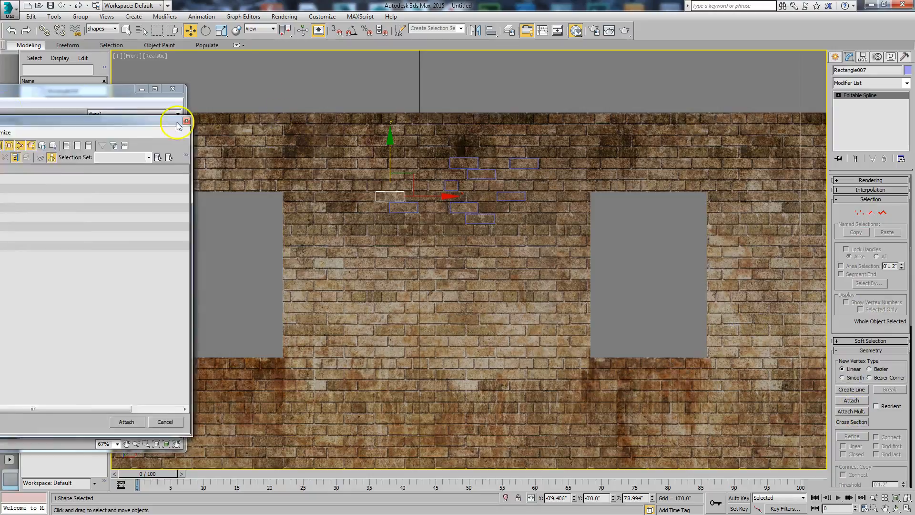
# Attach Rectangle008 through Rectangle015 to the editable spline with Attach Multiple
pyautogui.moveTo(173, 116); pyautogui.dragTo(501, 108)
pyautogui.click(324, 162)
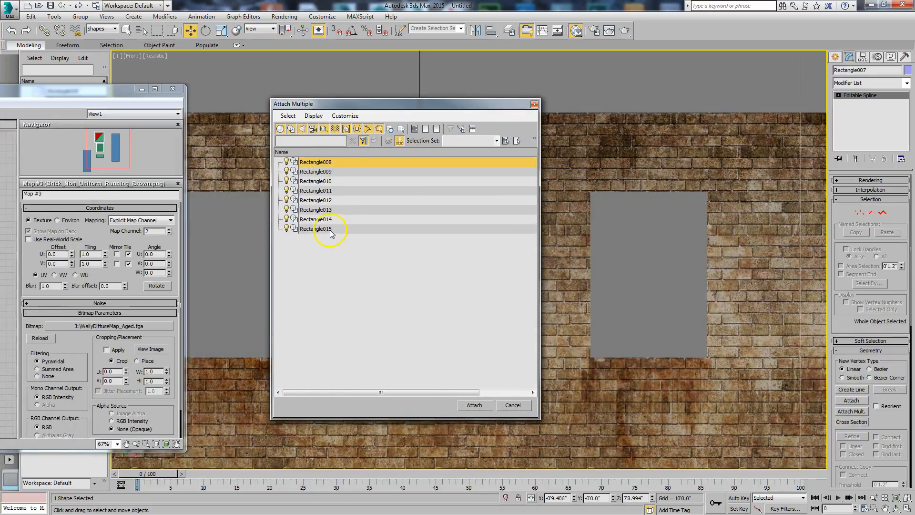
pyautogui.keyDown('shift'); pyautogui.click(332, 229); pyautogui.keyUp('shift')
pyautogui.click(472, 404)
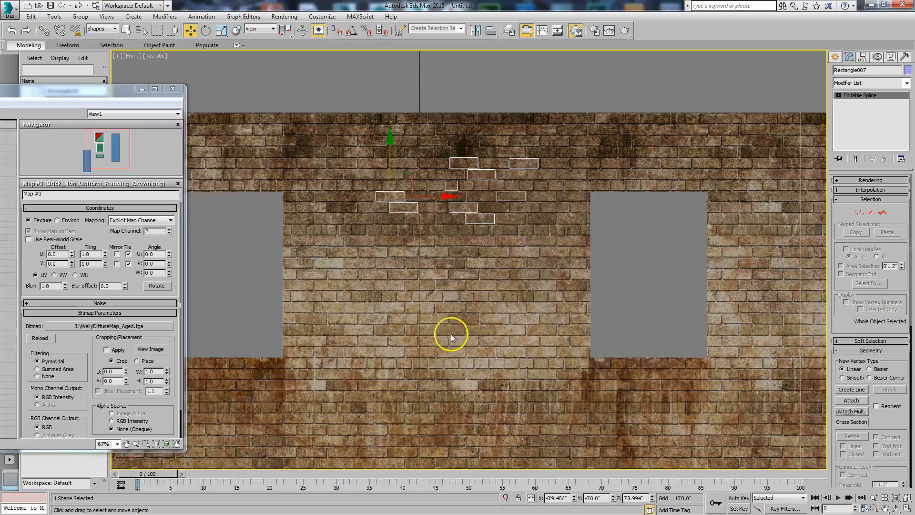
# Convert the combined brick spline, Rectangle007, to an Editable Poly
pyautogui.rightClick(476, 182)
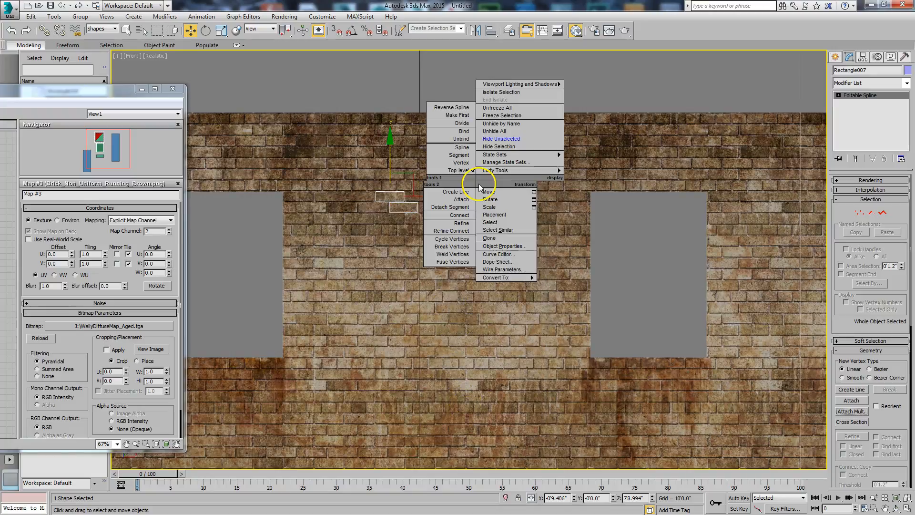
pyautogui.moveTo(507, 279)
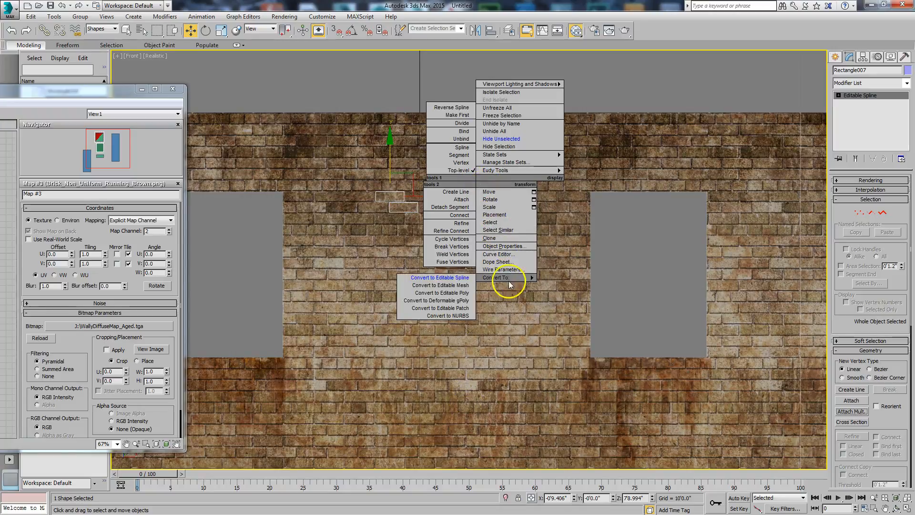
pyautogui.click(463, 292)
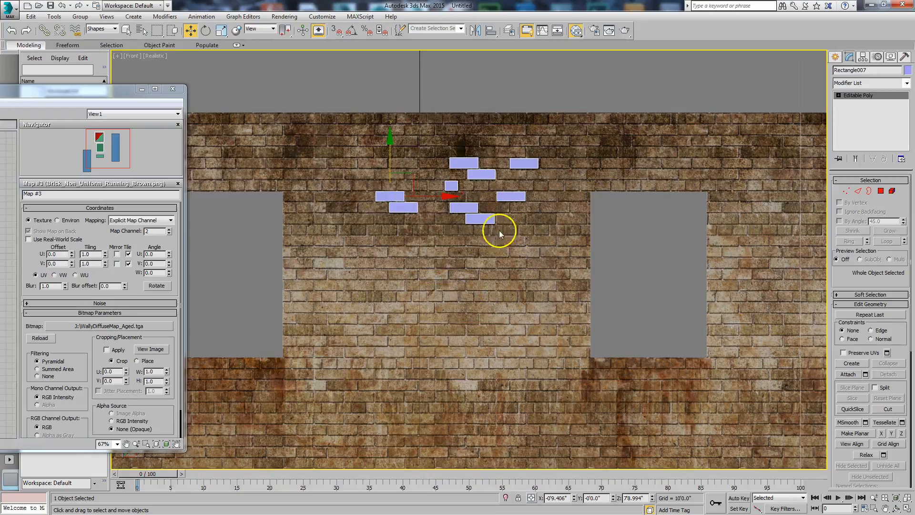
# Add a Shell modifier to the brick object and set its Outer Amount to 0.6"
pyautogui.click(896, 508)
pyautogui.moveTo(488, 282); pyautogui.dragTo(496, 311)
pyautogui.scroll(2, 482, 267)
pyautogui.moveTo(485, 260); pyautogui.dragTo(488, 339, button='middle')
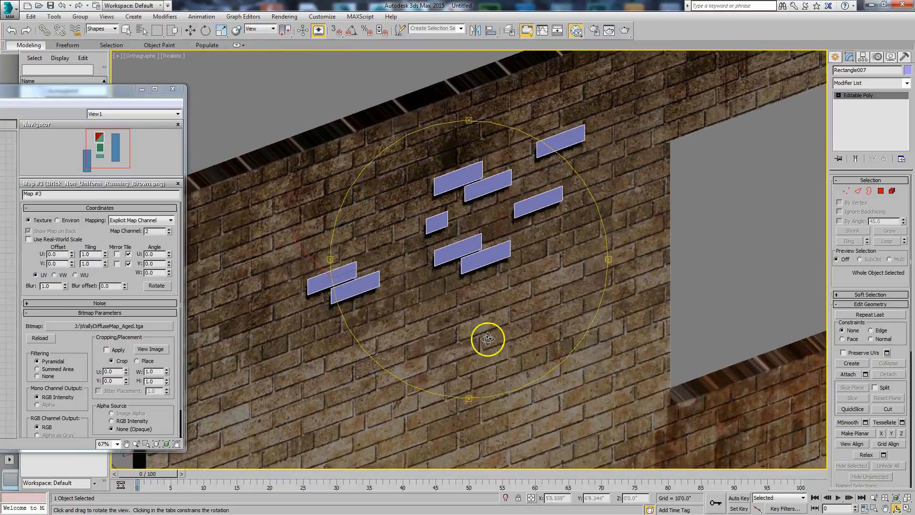
pyautogui.scroll(1, 477, 281)
pyautogui.moveTo(476, 281); pyautogui.dragTo(475, 294, button='middle')
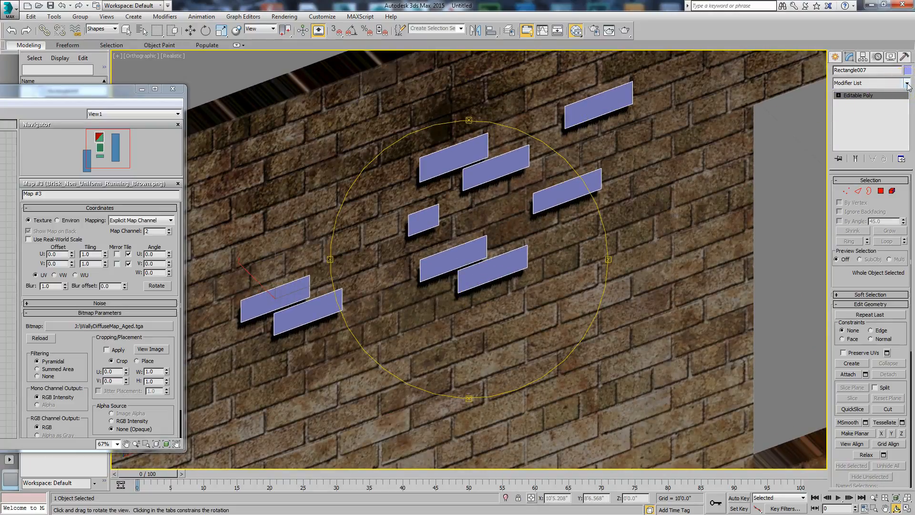
pyautogui.click(907, 83)
pyautogui.moveTo(909, 110); pyautogui.dragTo(911, 261)
pyautogui.click(851, 337)
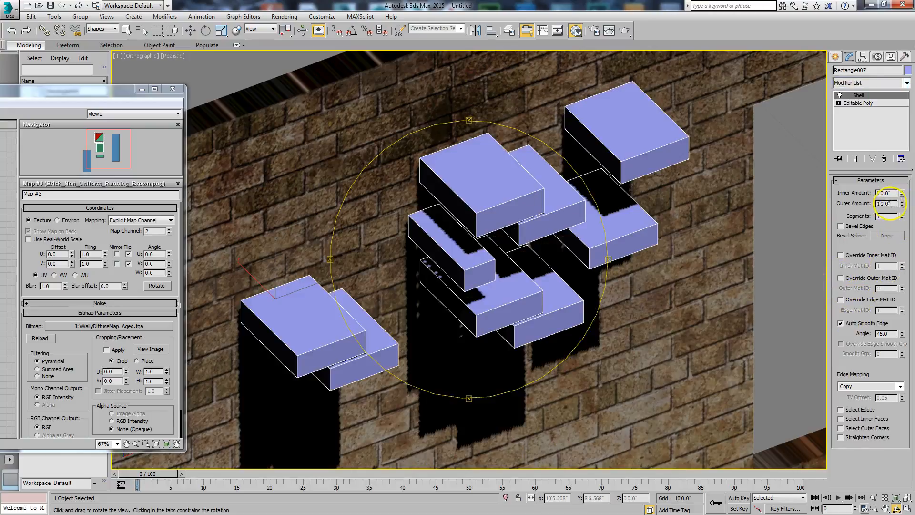
pyautogui.moveTo(903, 205); pyautogui.dragTo(905, 253)
# Collapse the shelled bricks to an Editable Poly
pyautogui.rightClick(471, 265)
pyautogui.rightClick(468, 267)
pyautogui.moveTo(500, 365)
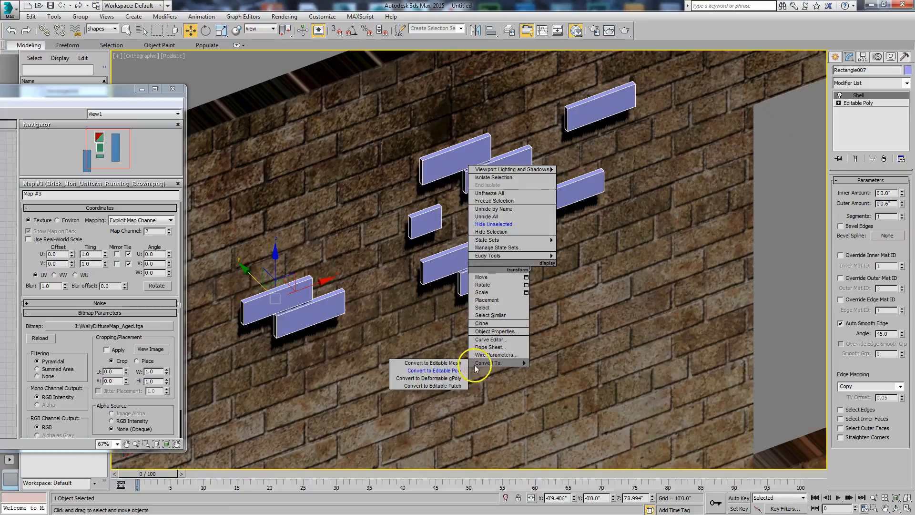
pyautogui.rightClick(480, 307)
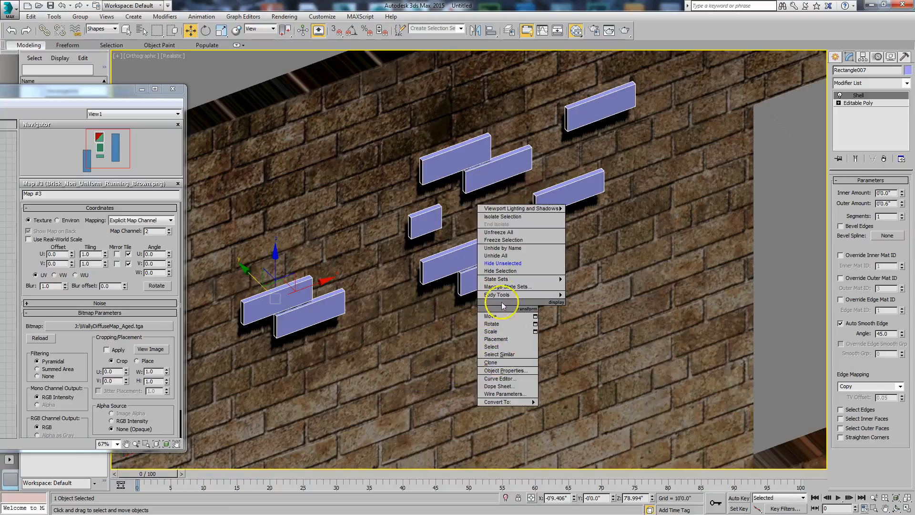
pyautogui.click(476, 408)
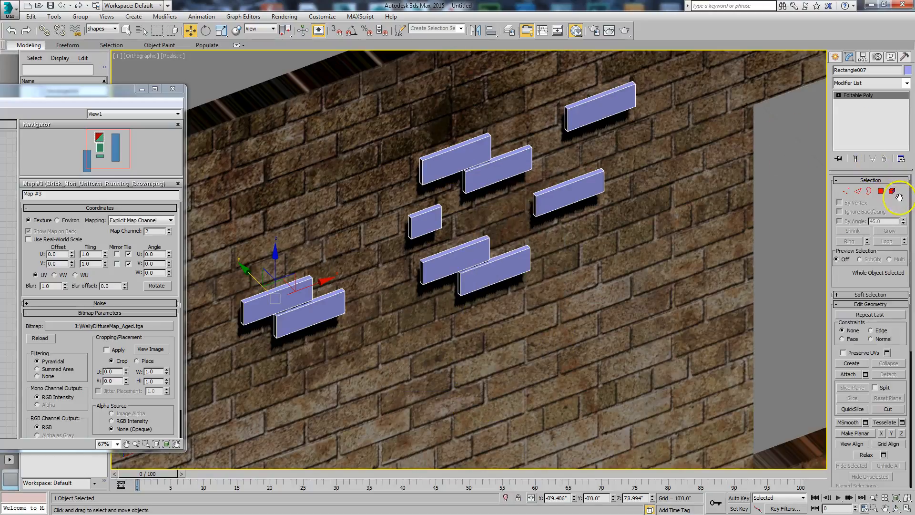
# Bevel the front polygons of all nine bricks with a height of about 0.212" and an outline of about -0.265"
pyautogui.click(881, 190)
pyautogui.click(615, 99)
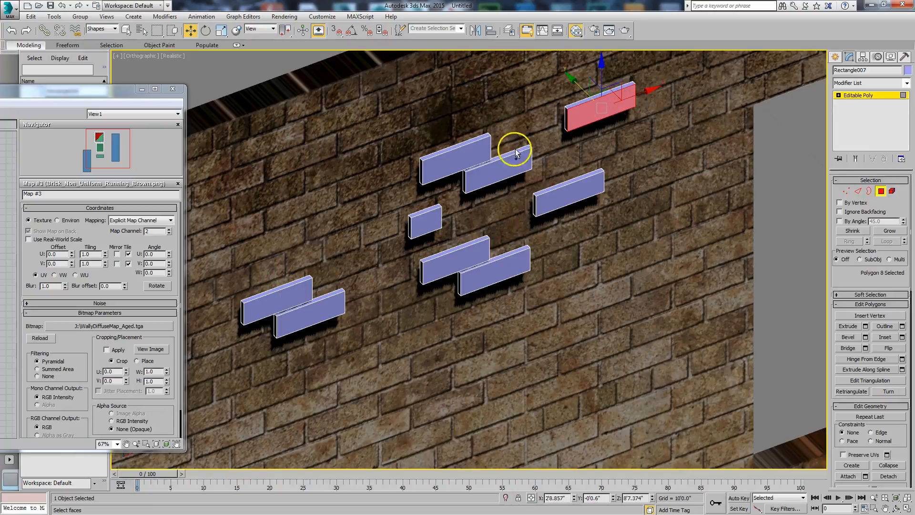
pyautogui.keyDown('ctrl'); pyautogui.click(463, 159); pyautogui.keyUp('ctrl')
pyautogui.keyDown('ctrl'); pyautogui.click(492, 186); pyautogui.keyUp('ctrl')
pyautogui.keyDown('ctrl'); pyautogui.click(543, 200); pyautogui.keyUp('ctrl')
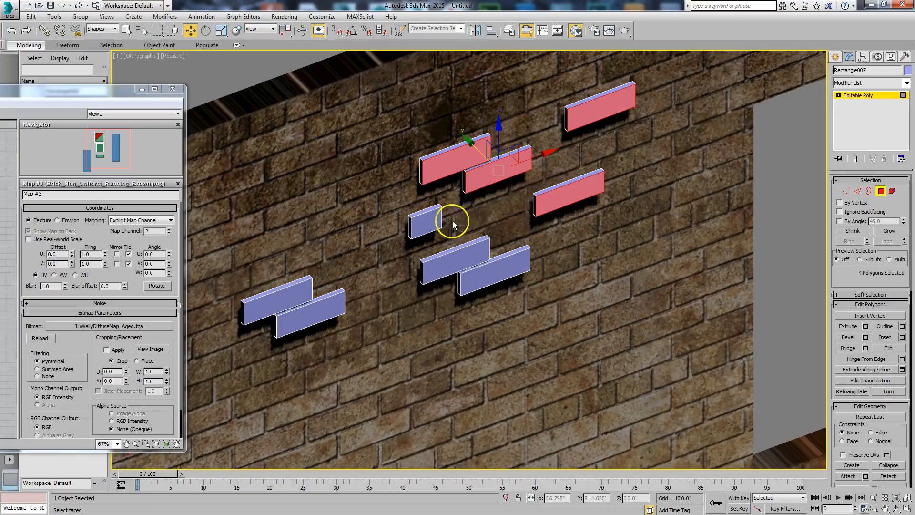
pyautogui.keyDown('ctrl'); pyautogui.click(429, 222); pyautogui.keyUp('ctrl')
pyautogui.keyDown('ctrl'); pyautogui.click(448, 249); pyautogui.keyUp('ctrl')
pyautogui.keyDown('ctrl'); pyautogui.click(476, 271); pyautogui.keyUp('ctrl')
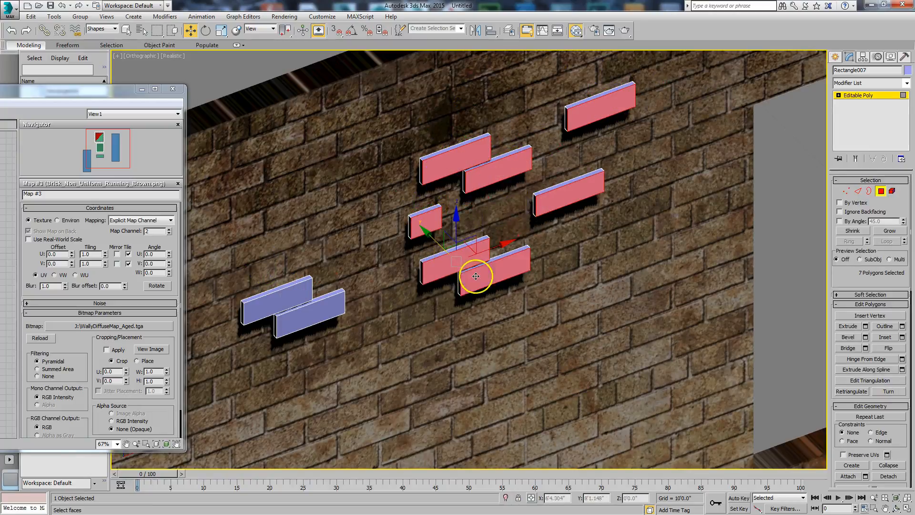
pyautogui.keyDown('ctrl'); pyautogui.click(306, 303); pyautogui.keyUp('ctrl')
pyautogui.keyDown('ctrl'); pyautogui.click(276, 297); pyautogui.keyUp('ctrl')
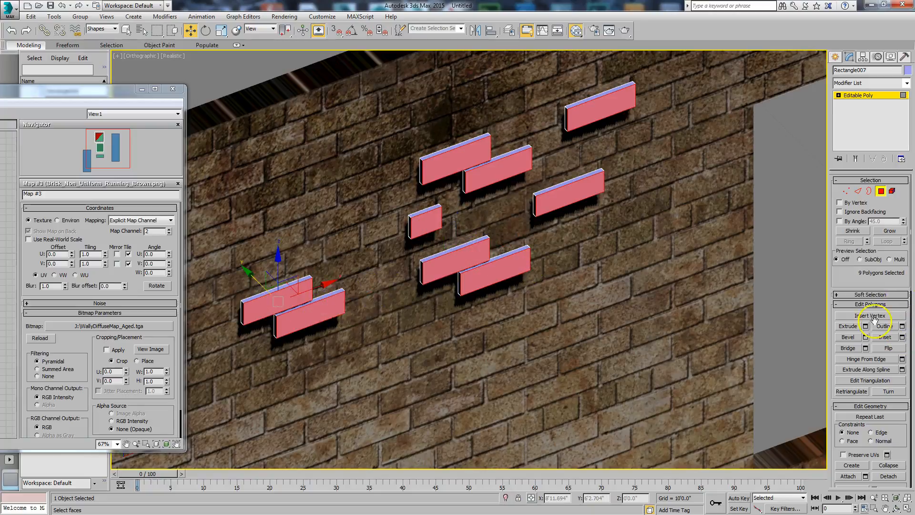
pyautogui.click(865, 337)
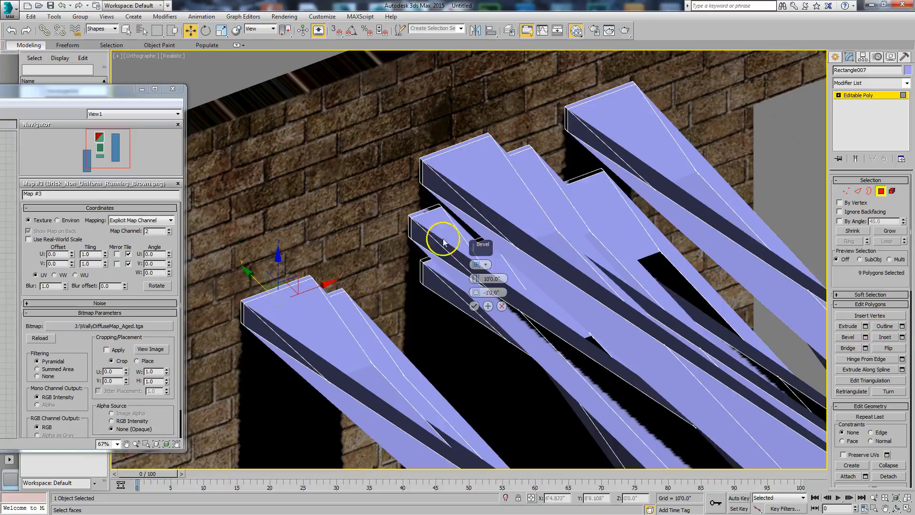
pyautogui.rightClick(475, 280)
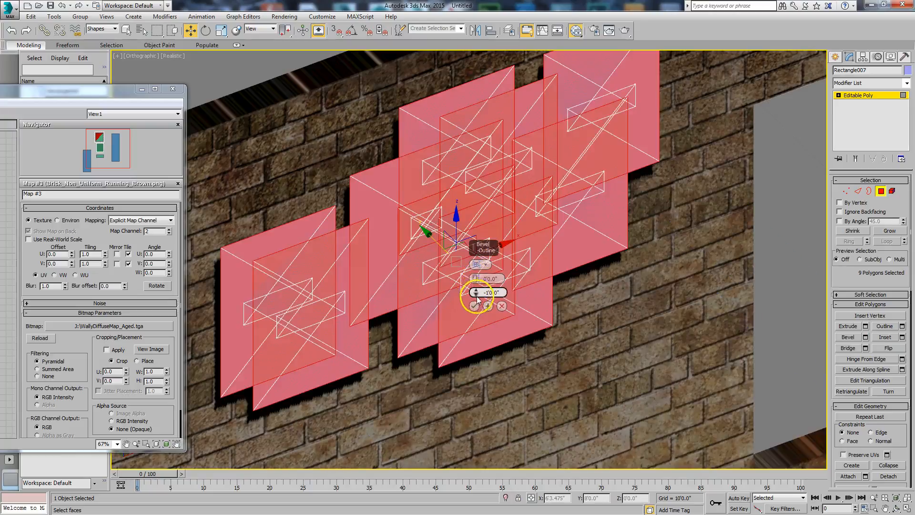
pyautogui.rightClick(477, 293)
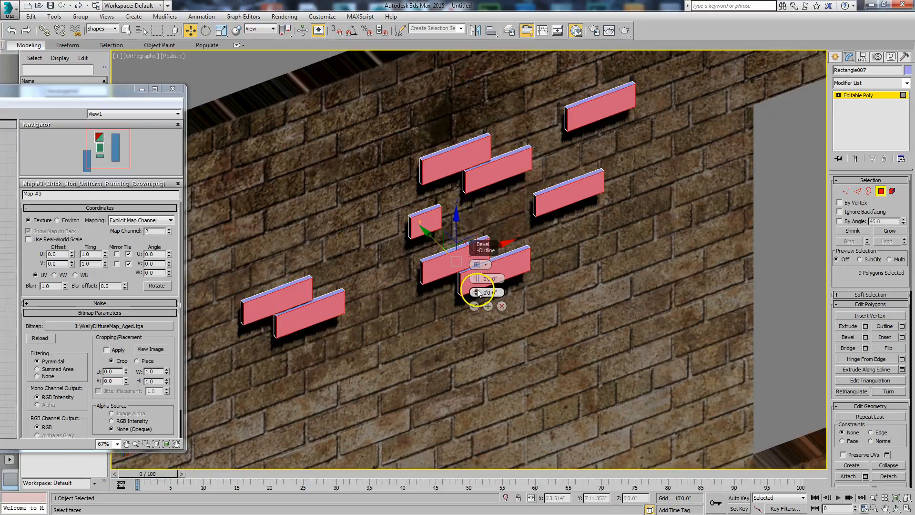
pyautogui.moveTo(475, 289); pyautogui.dragTo(476, 271)
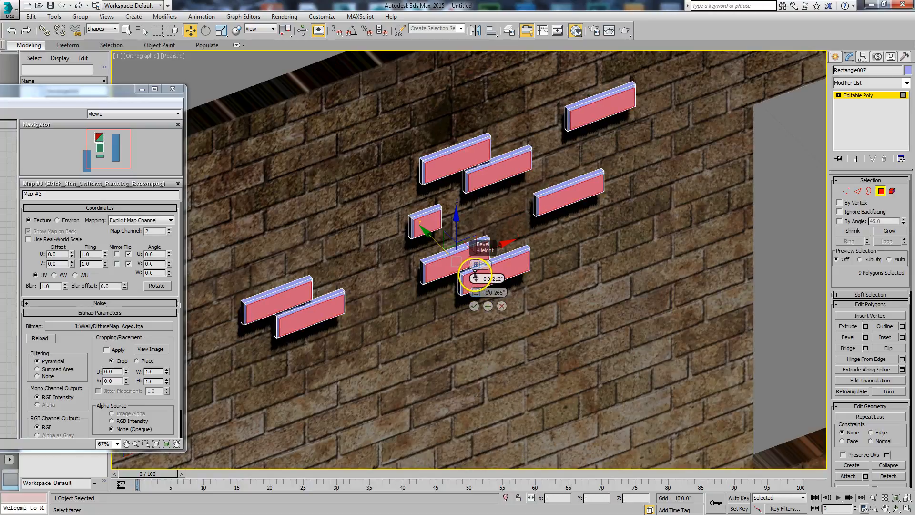
pyautogui.click(474, 306)
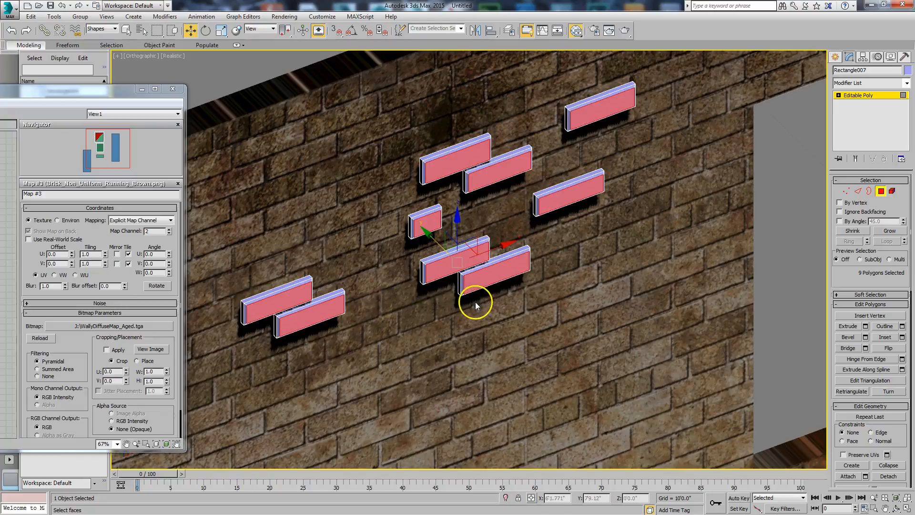
pyautogui.click(881, 192)
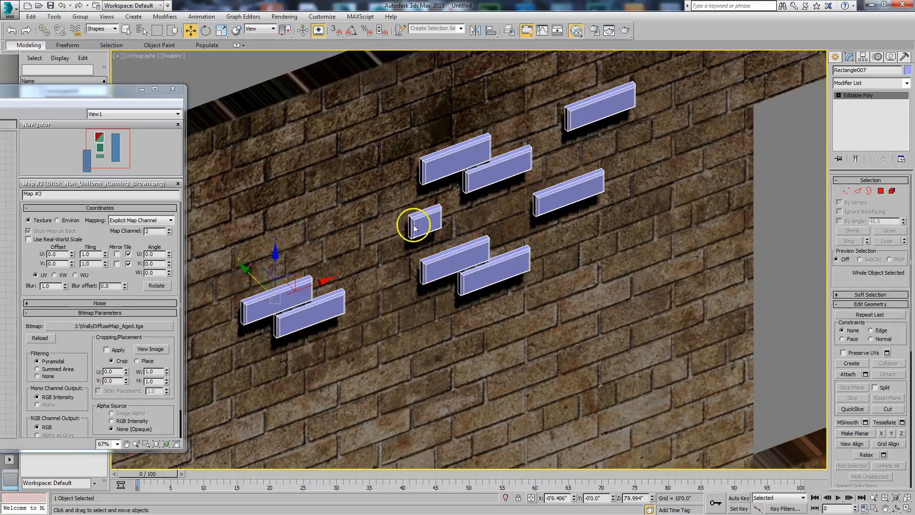
# Move the brick object back into the wall to a Y position of about 1.342", and deselect it in the Front view
pyautogui.moveTo(244, 269); pyautogui.dragTo(233, 265)
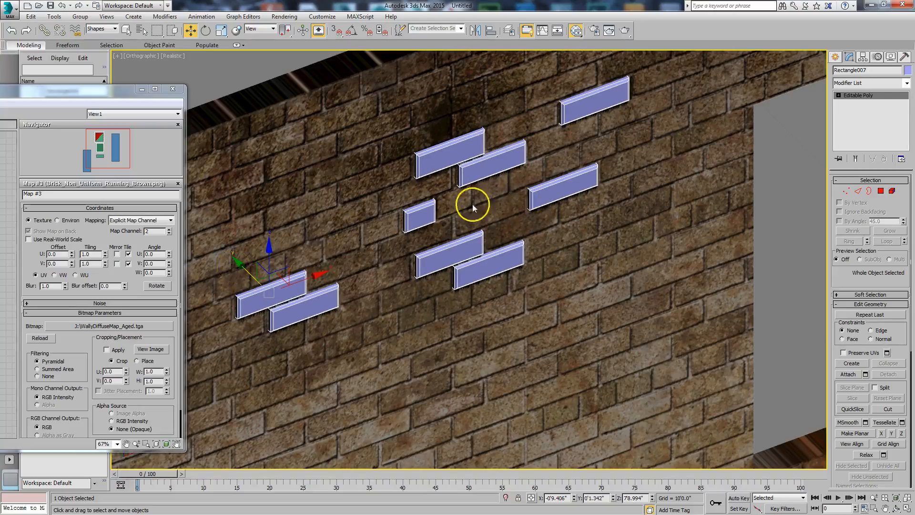
pyautogui.press('v')
pyautogui.press('f')
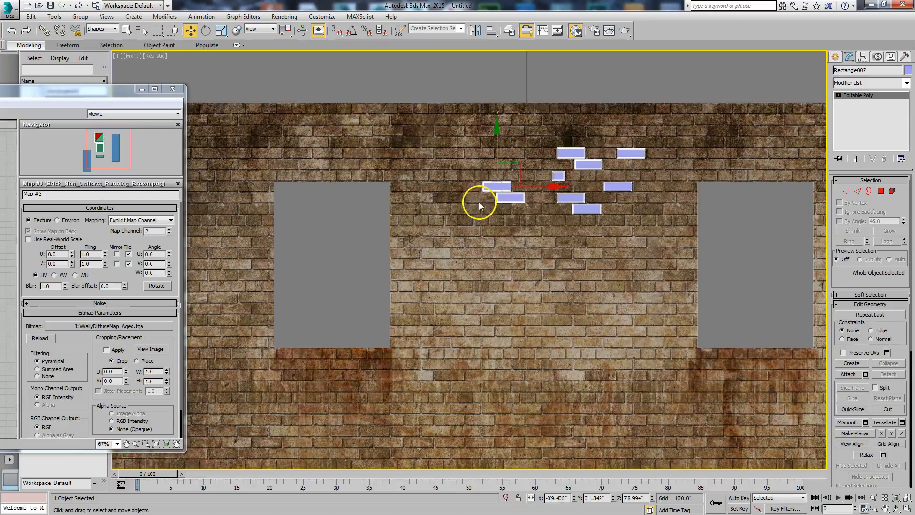
pyautogui.click(597, 73)
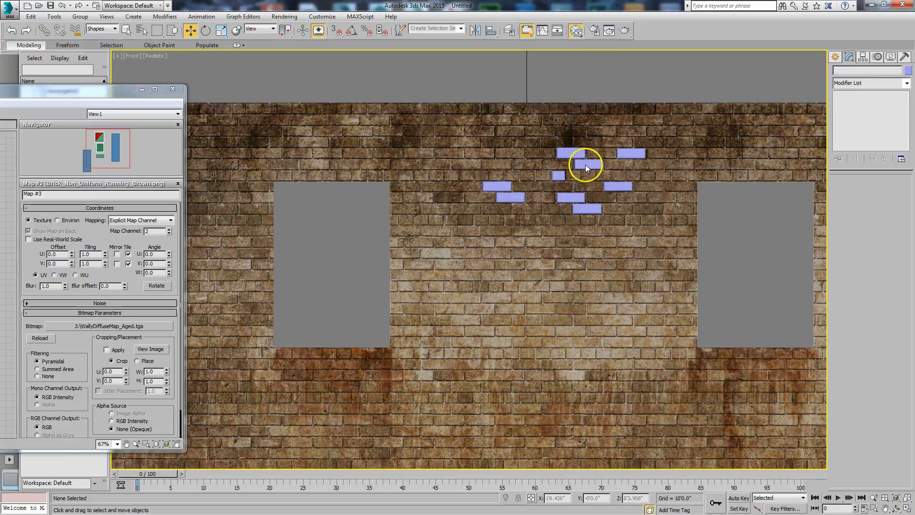
# Close the Slate Material Editor and set the selection filter back to All
pyautogui.click(173, 91)
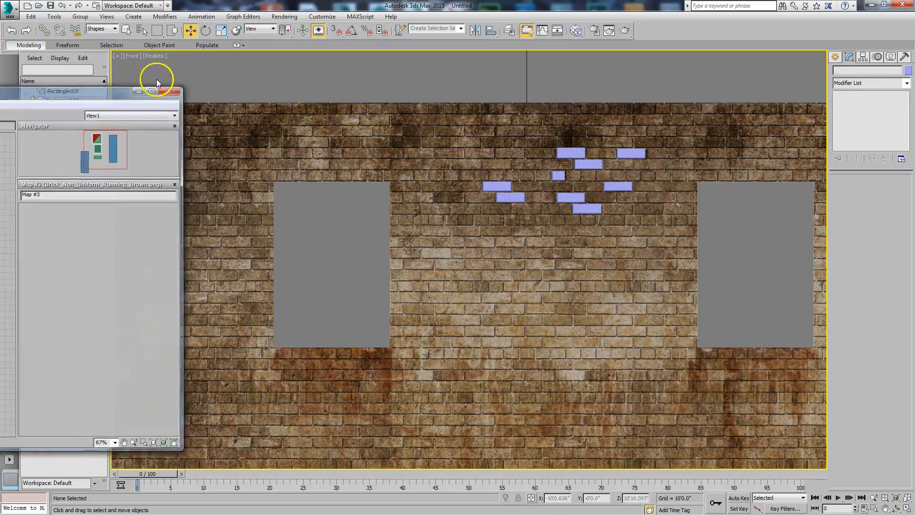
pyautogui.click(101, 29)
pyautogui.click(96, 35)
# Copy the wall's topmost UVW Map modifier, on map channel 2, and paste it onto the brick object
pyautogui.click(479, 133)
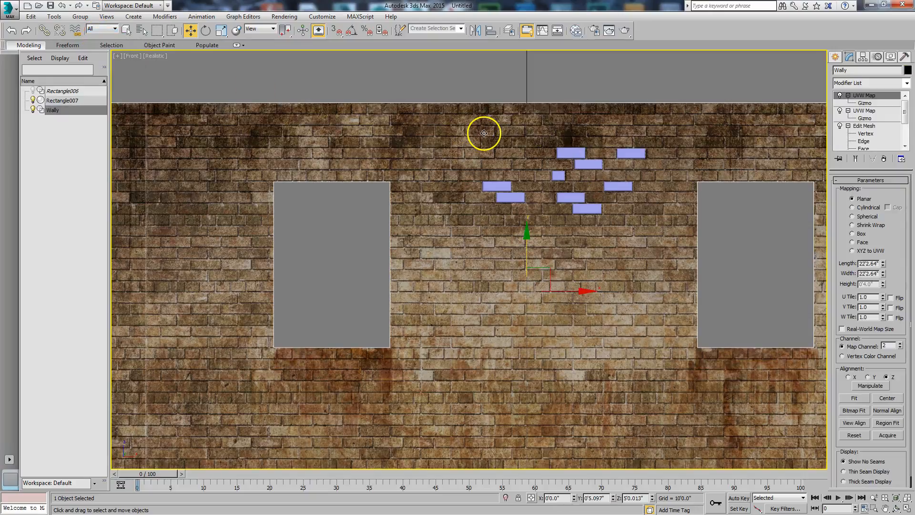
pyautogui.rightClick(855, 97)
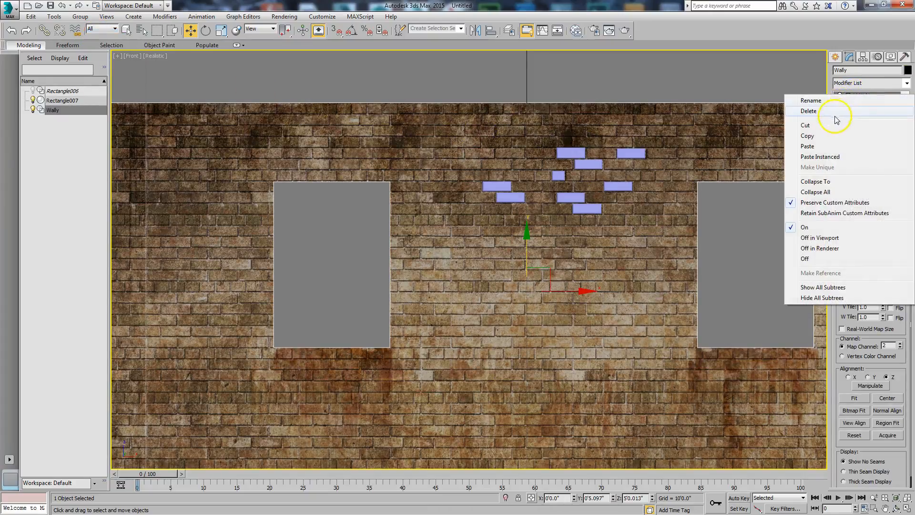
pyautogui.click(818, 138)
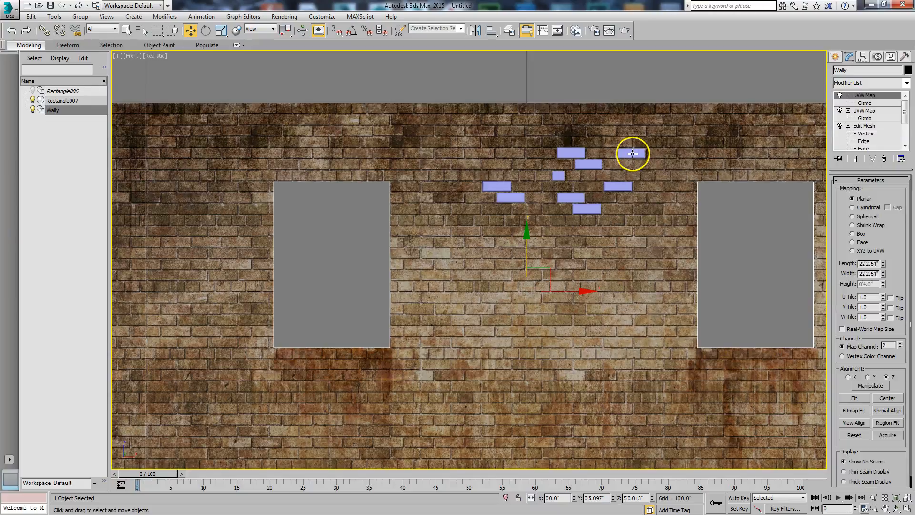
pyautogui.click(631, 153)
pyautogui.rightClick(859, 98)
pyautogui.click(860, 102)
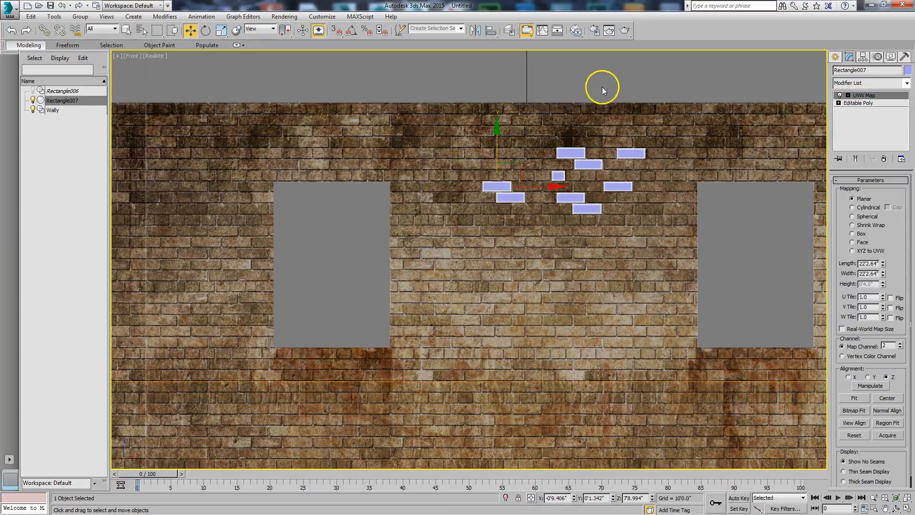
# Acquire the wall's UVW mapping for the bricks using the Acquire Absolute option
pyautogui.scroll(-5, 602, 87)
pyautogui.moveTo(602, 55); pyautogui.dragTo(576, 68, button='middle')
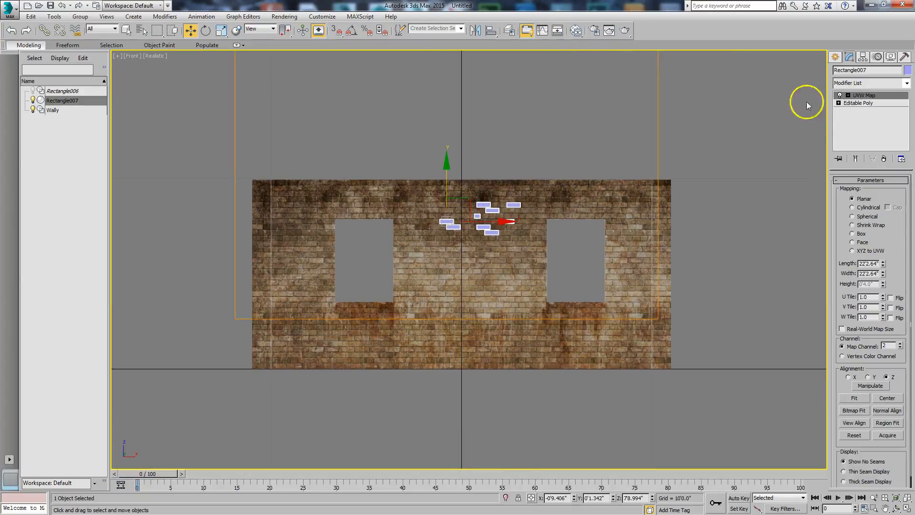
pyautogui.click(887, 436)
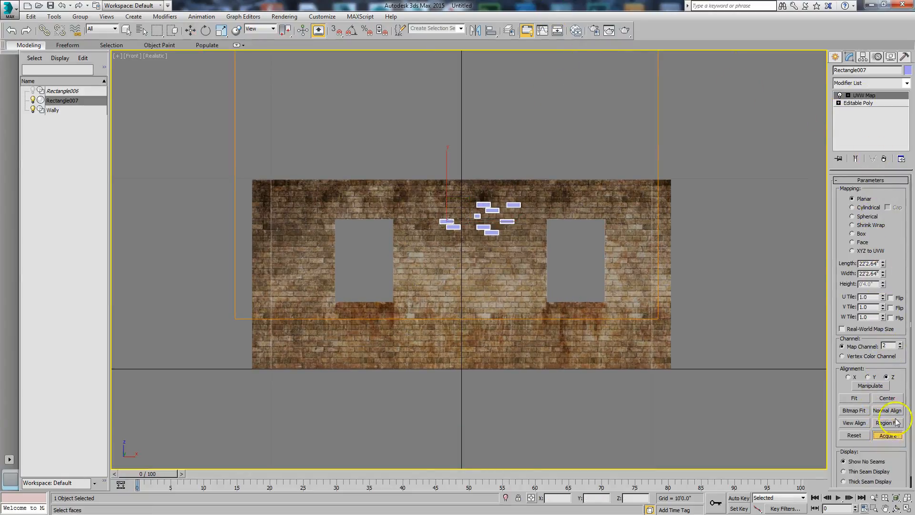
pyautogui.click(639, 200)
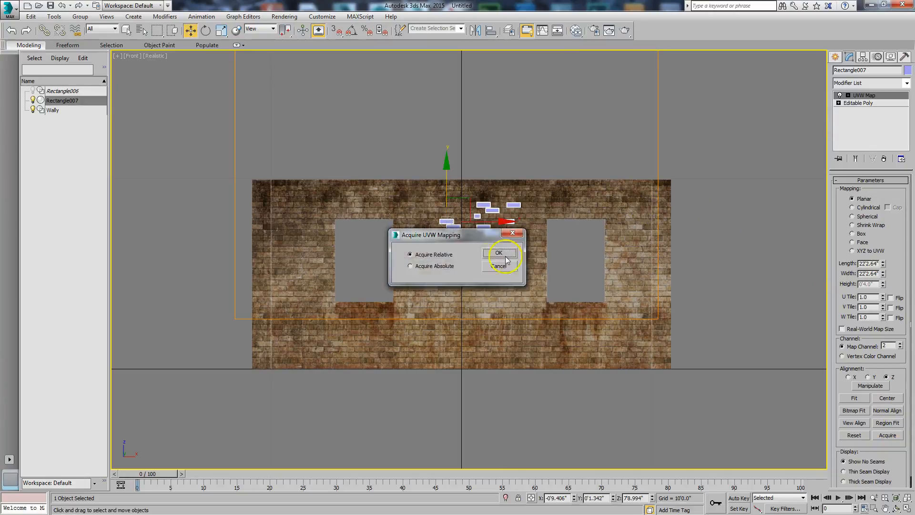
pyautogui.moveTo(474, 236); pyautogui.dragTo(731, 72)
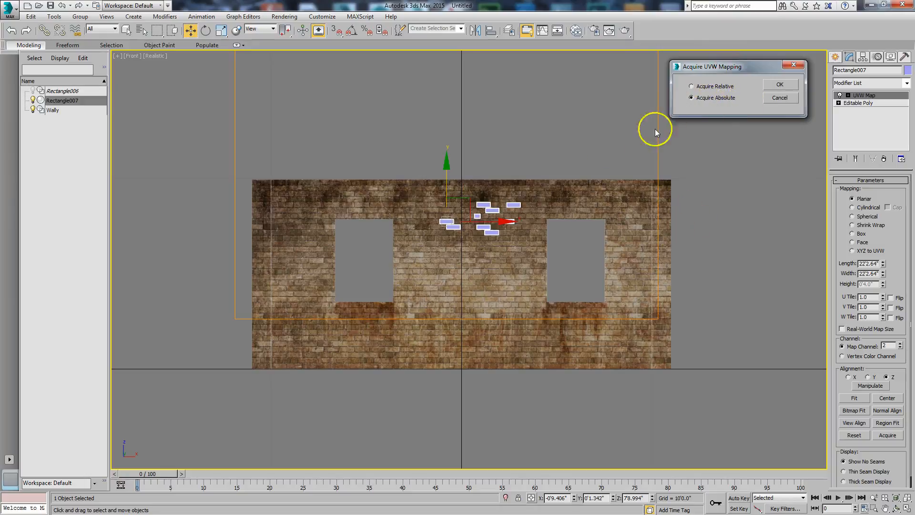
pyautogui.click(777, 84)
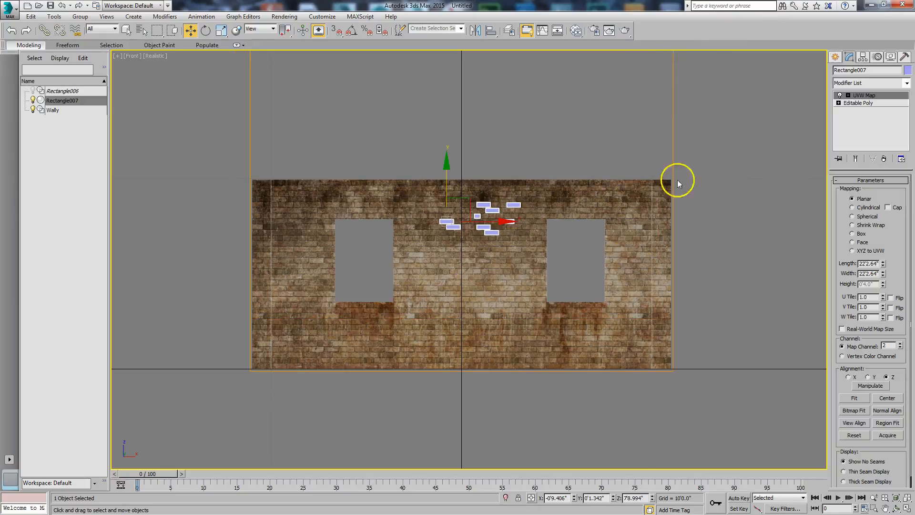
# Assign the Wall Arch & Design material to the selected bricks and close the Slate Material Editor
pyautogui.click(576, 32)
pyautogui.moveTo(32, 104); pyautogui.dragTo(598, 73)
pyautogui.rightClick(461, 161)
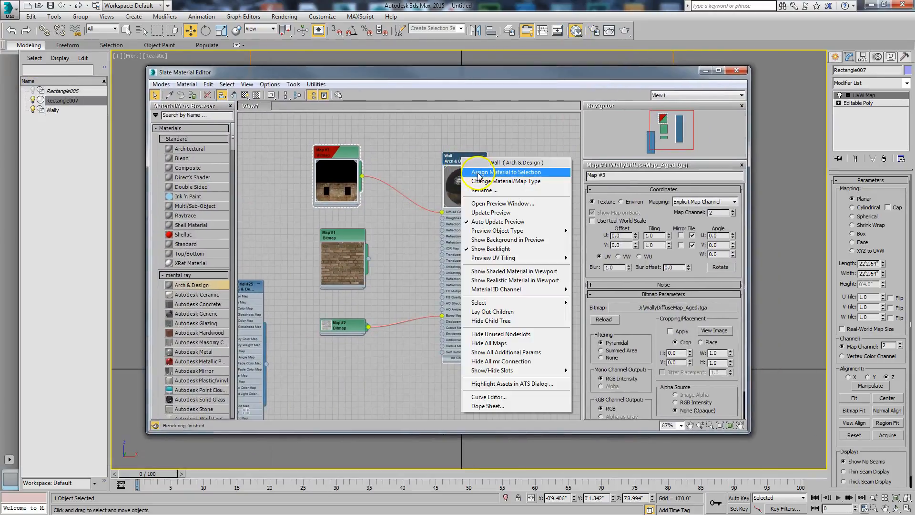
pyautogui.click(736, 72)
pyautogui.click(737, 71)
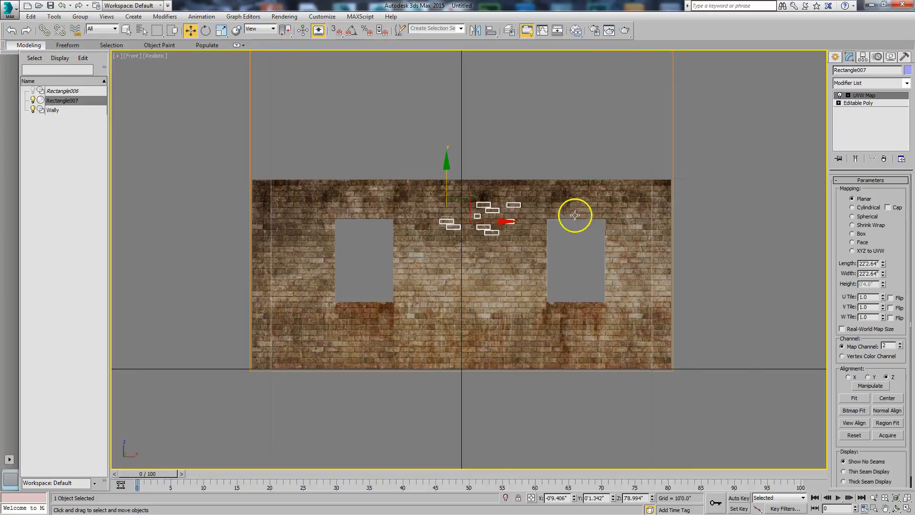
# Deselect the bricks and examine how they blend into the wall from close, angled and full Front views
pyautogui.click(576, 212)
pyautogui.scroll(2, 563, 251)
pyautogui.moveTo(564, 252); pyautogui.dragTo(599, 254, button='middle')
pyautogui.scroll(-1, 600, 254)
pyautogui.click(897, 509)
pyautogui.moveTo(476, 276); pyautogui.dragTo(465, 345)
pyautogui.moveTo(505, 291); pyautogui.dragTo(535, 258)
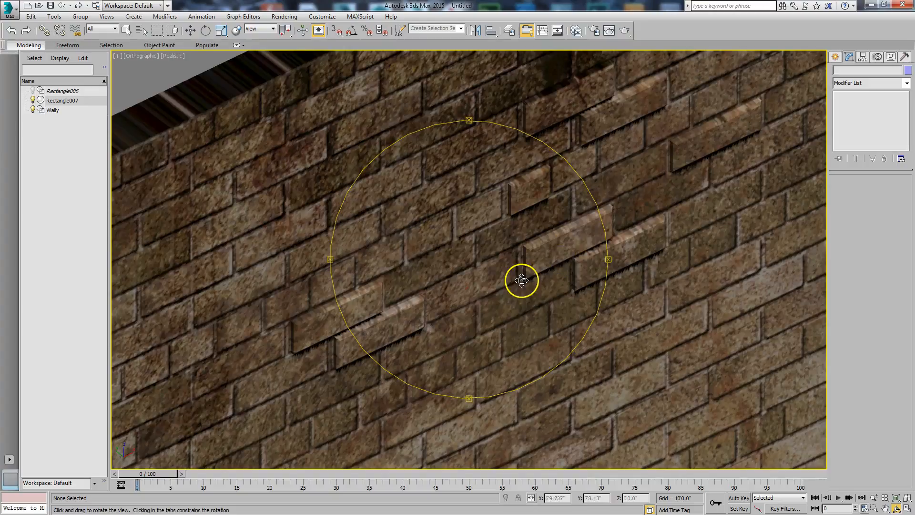
pyautogui.scroll(-2, 514, 284)
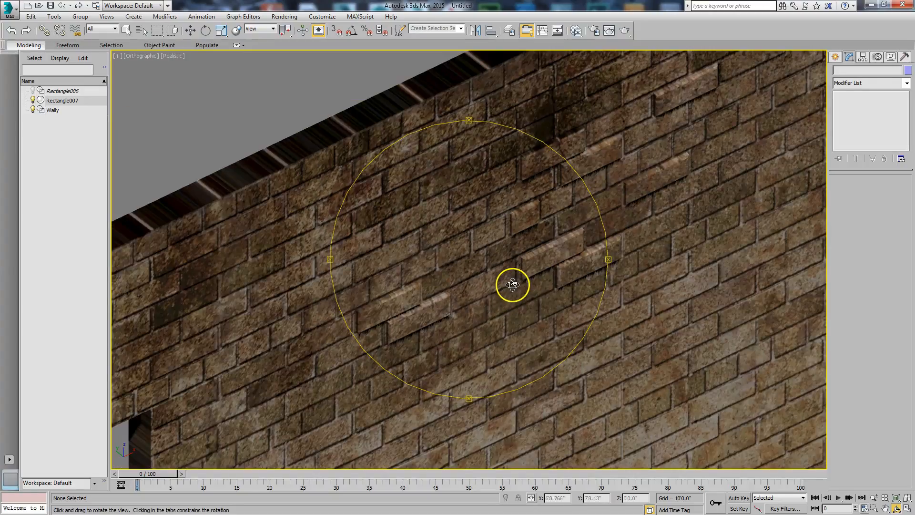
pyautogui.scroll(-3, 512, 284)
pyautogui.moveTo(494, 309); pyautogui.dragTo(471, 283, button='middle')
pyautogui.scroll(3, 484, 281)
pyautogui.scroll(-2, 485, 284)
pyautogui.scroll(-2, 486, 294)
pyautogui.moveTo(471, 283); pyautogui.dragTo(466, 260)
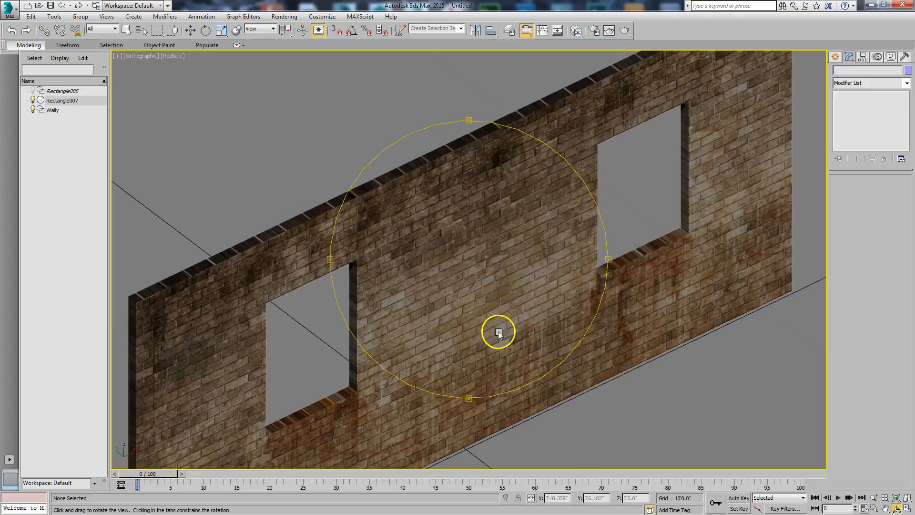
pyautogui.press('f')
pyautogui.moveTo(481, 295); pyautogui.dragTo(438, 261, button='middle')
pyautogui.click(874, 497)
pyautogui.moveTo(470, 228); pyautogui.dragTo(470, 231)
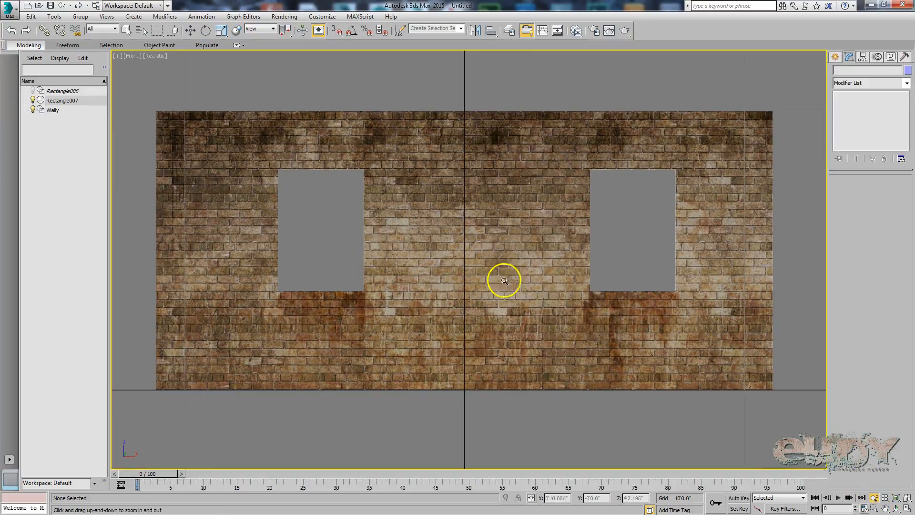